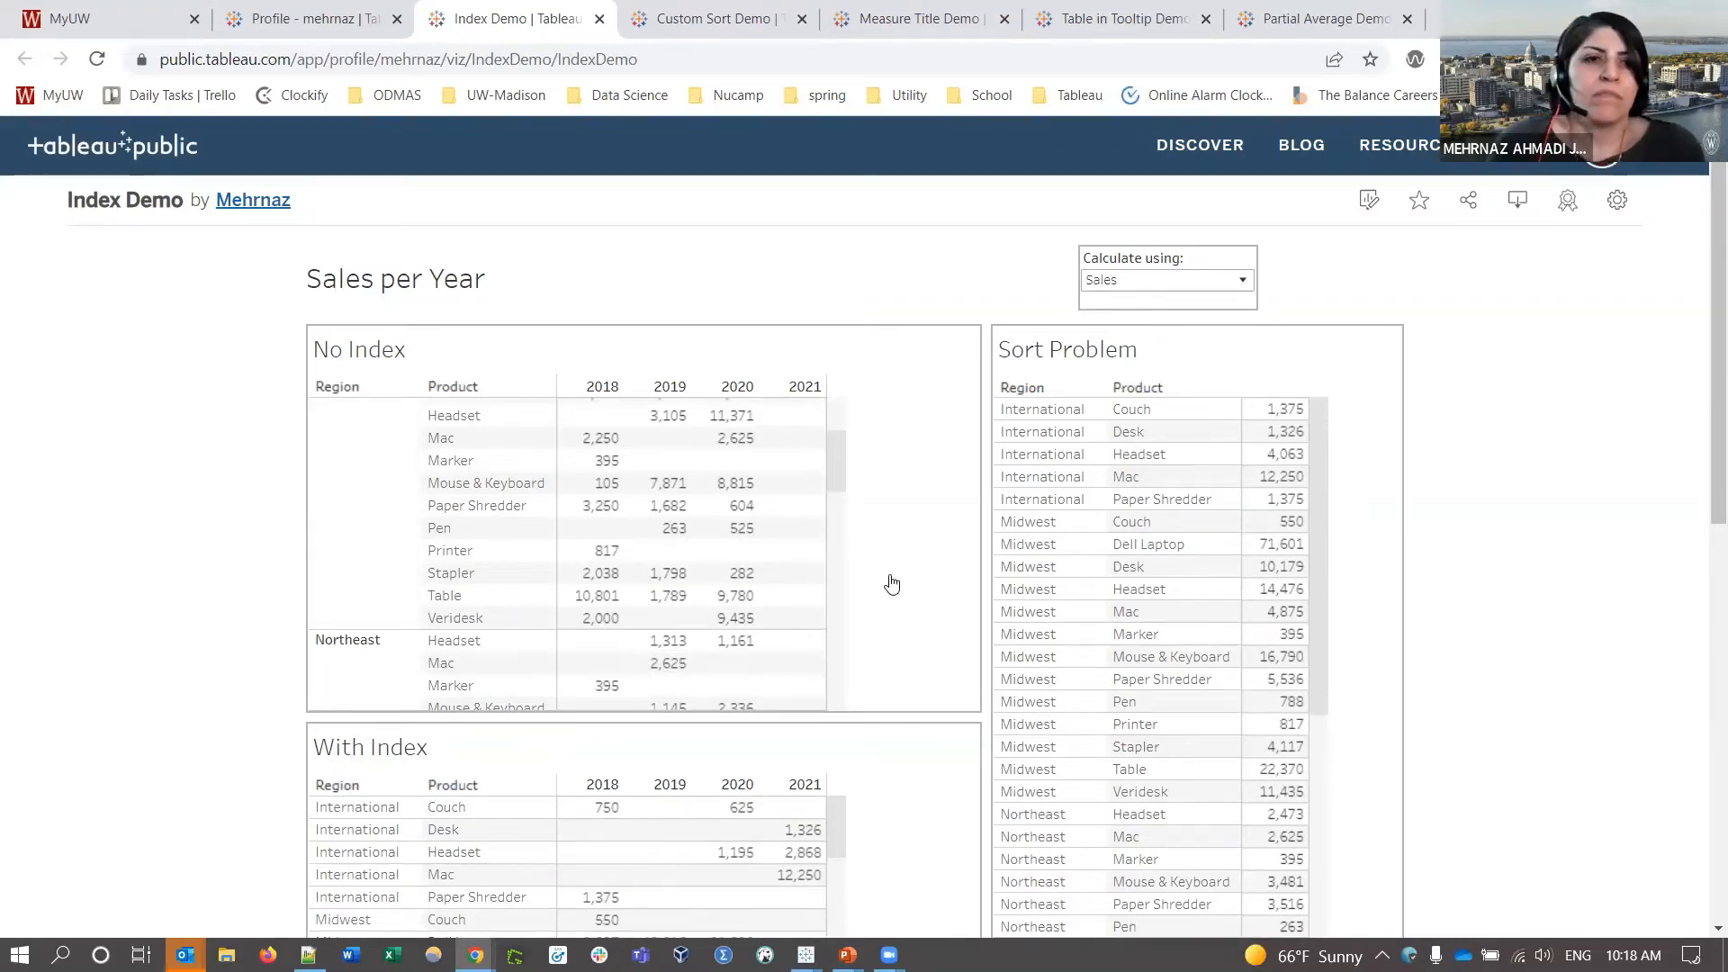
- Scroll through the No Index table on the published Index Demo viz
scroll(401, 467, "up", 3)
scroll(402, 467, "down", 3)
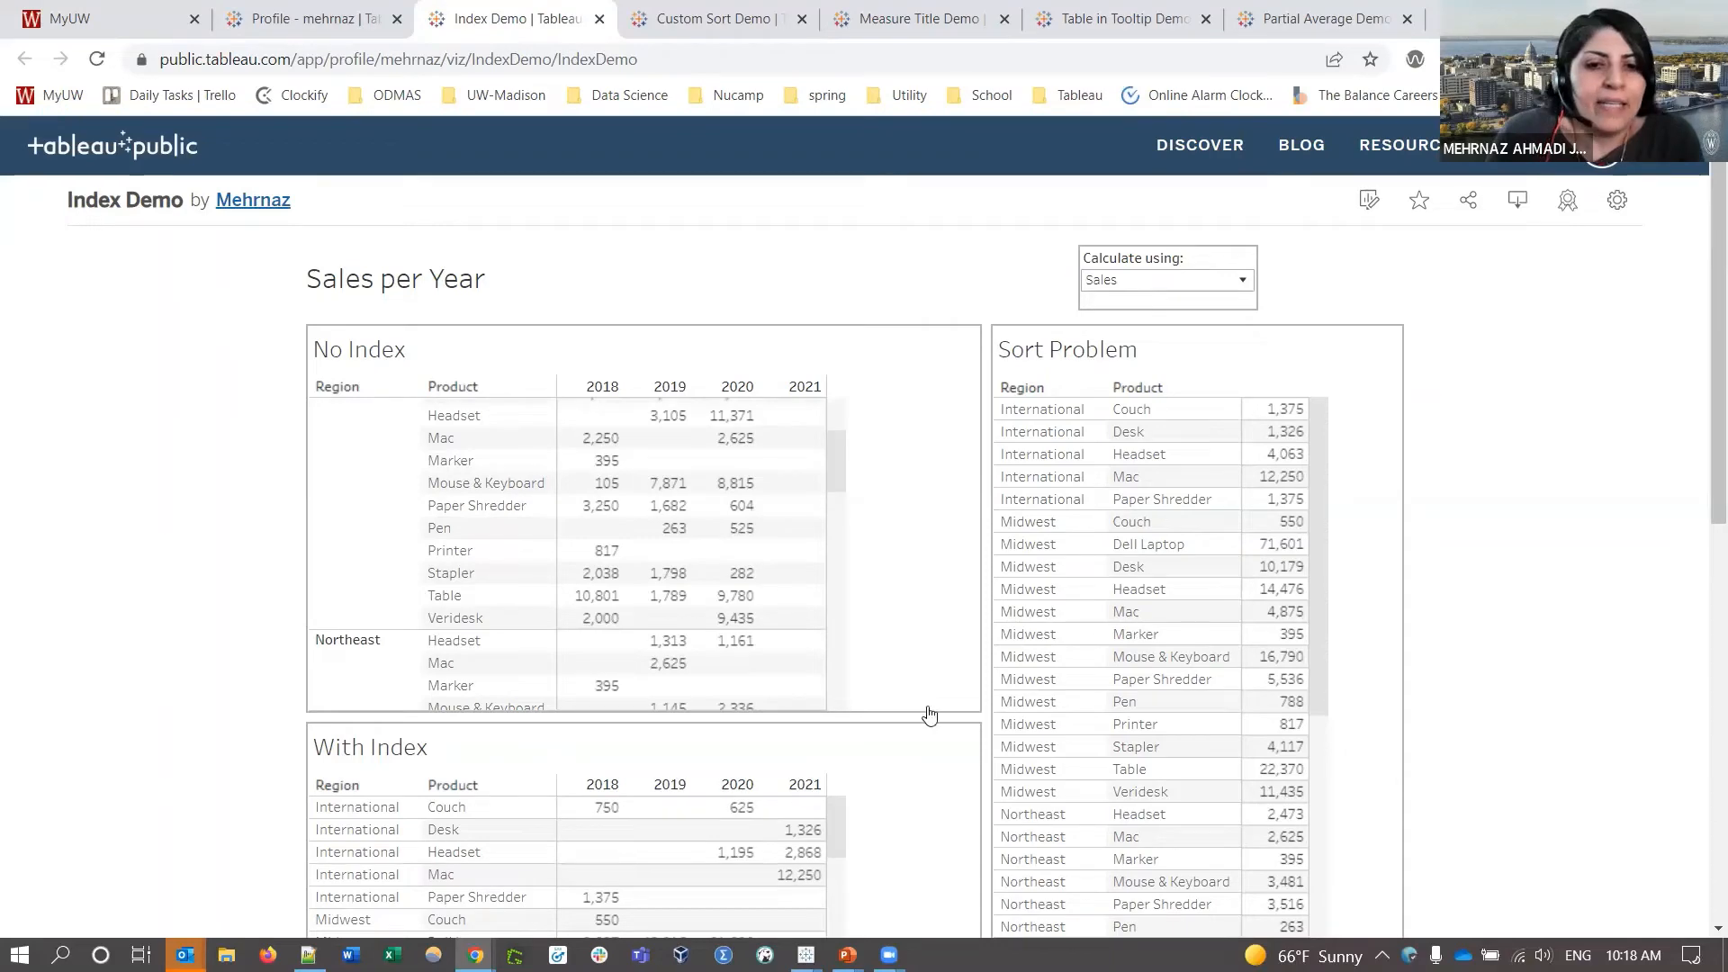
- Jump from the Index Demo dashboard to the No Index worksheet showing Region and Product sales for 2018–2021
mouse_move(806, 954)
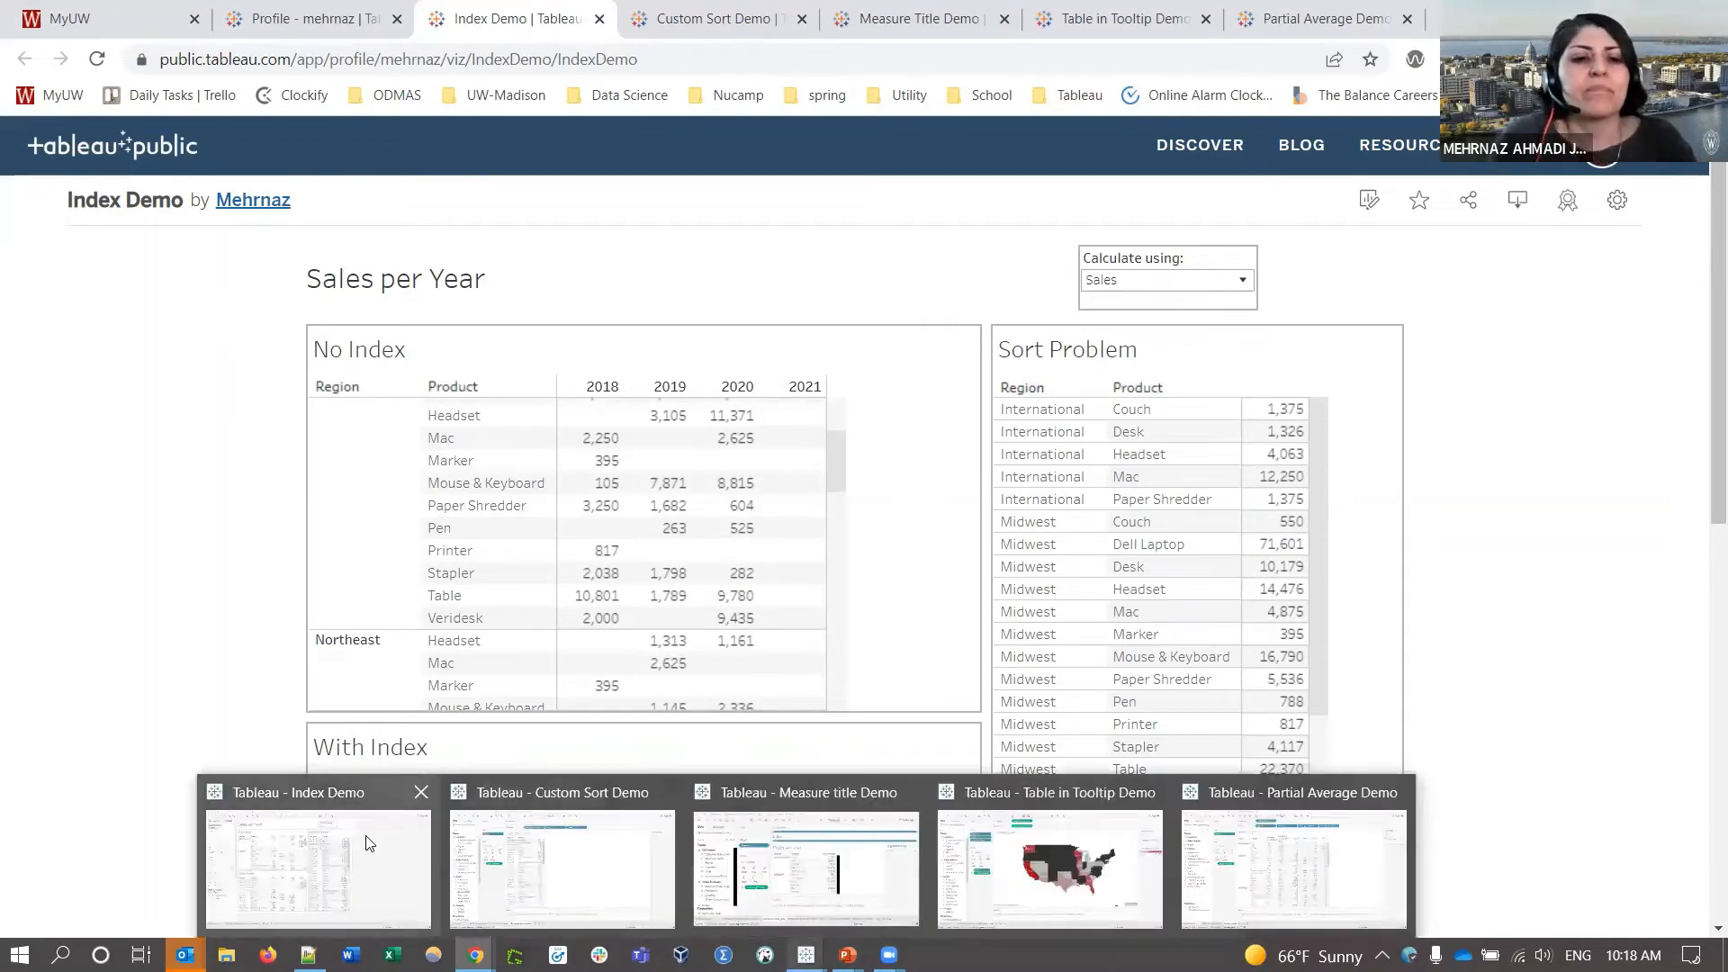
left_click(342, 846)
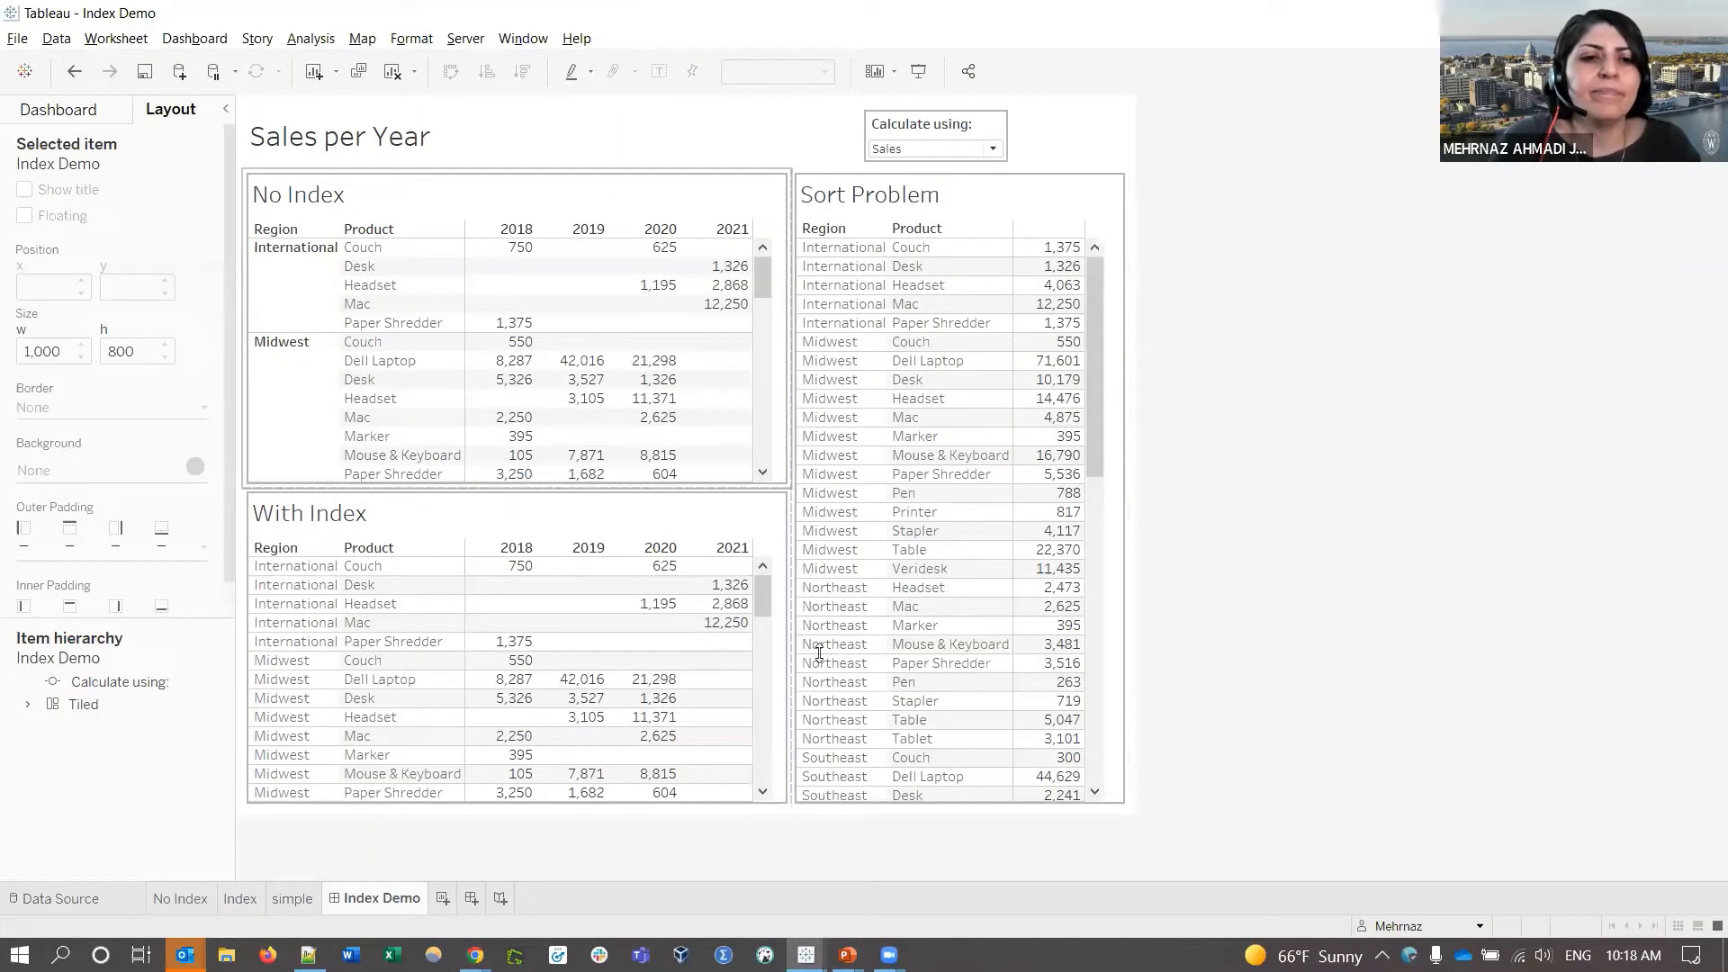
left_click(751, 208)
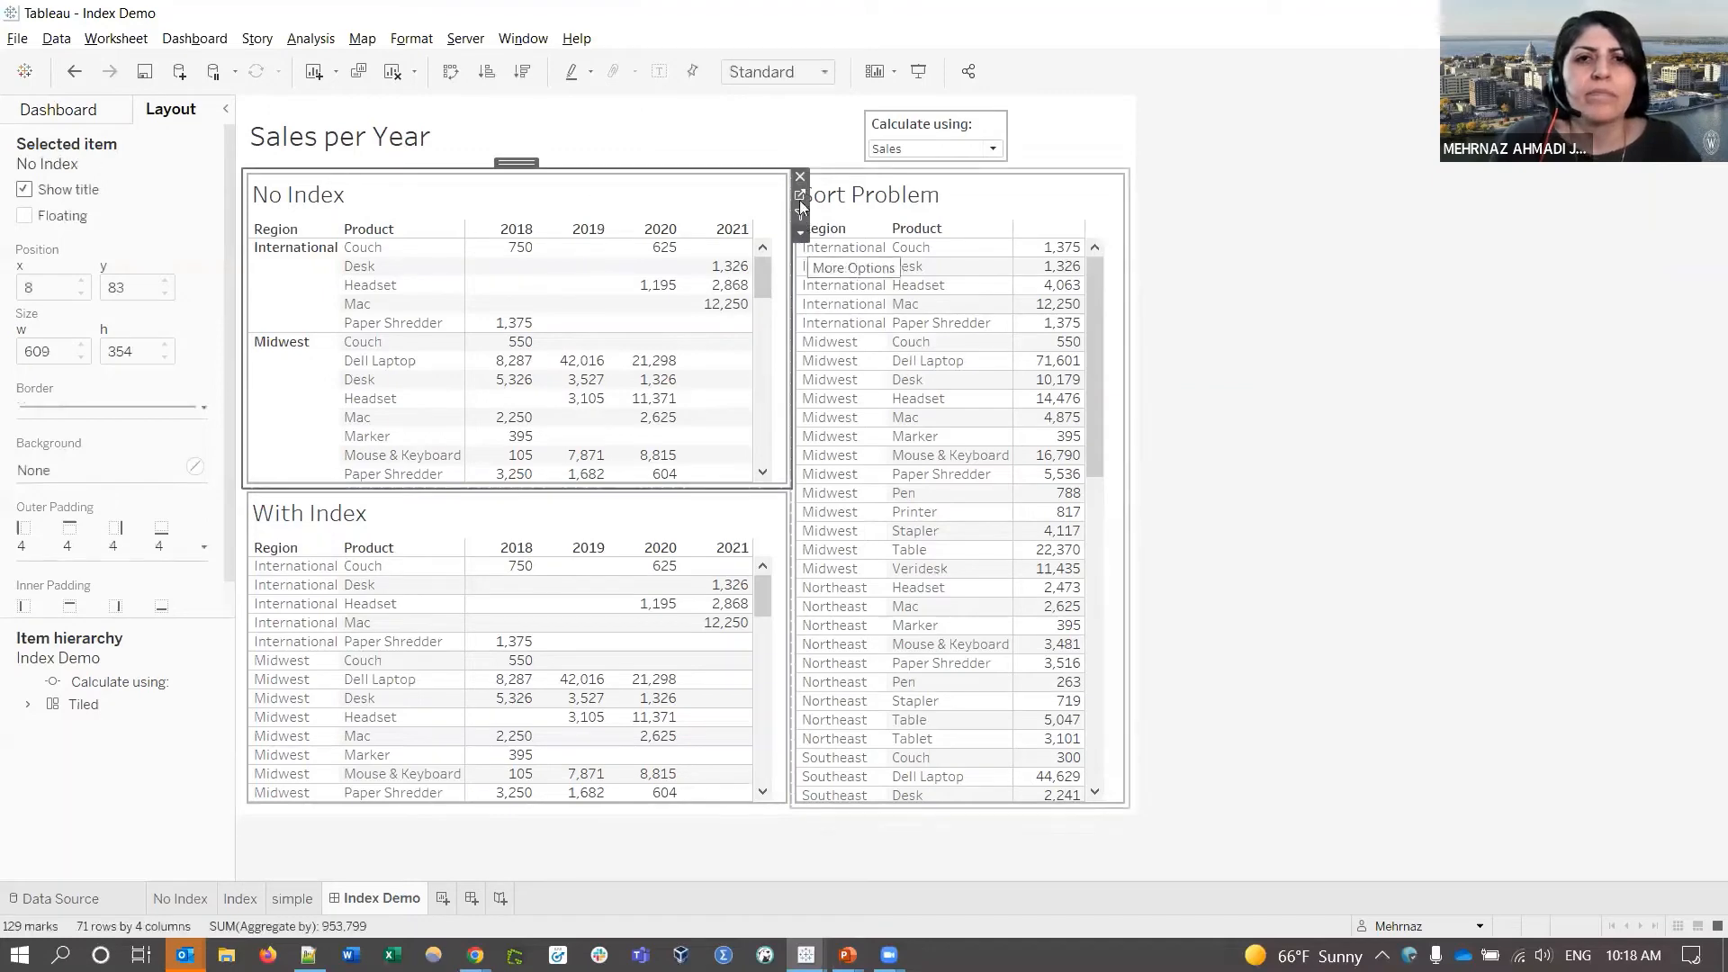
mouse_move(625, 408)
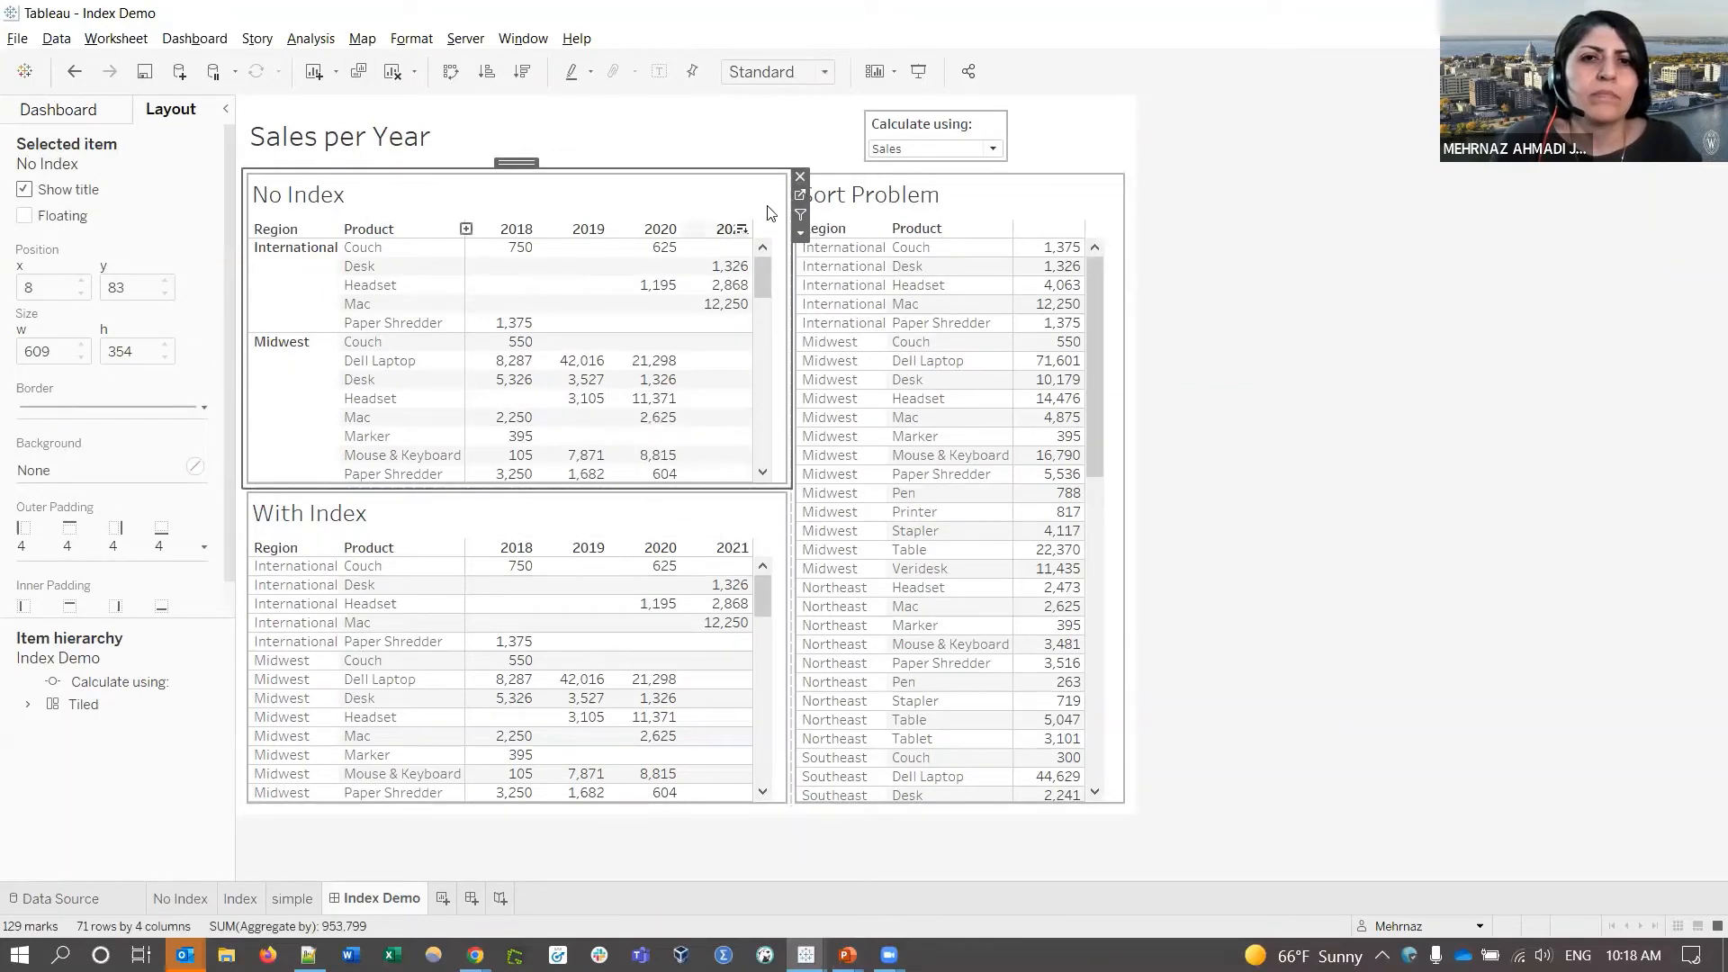
left_click(802, 196)
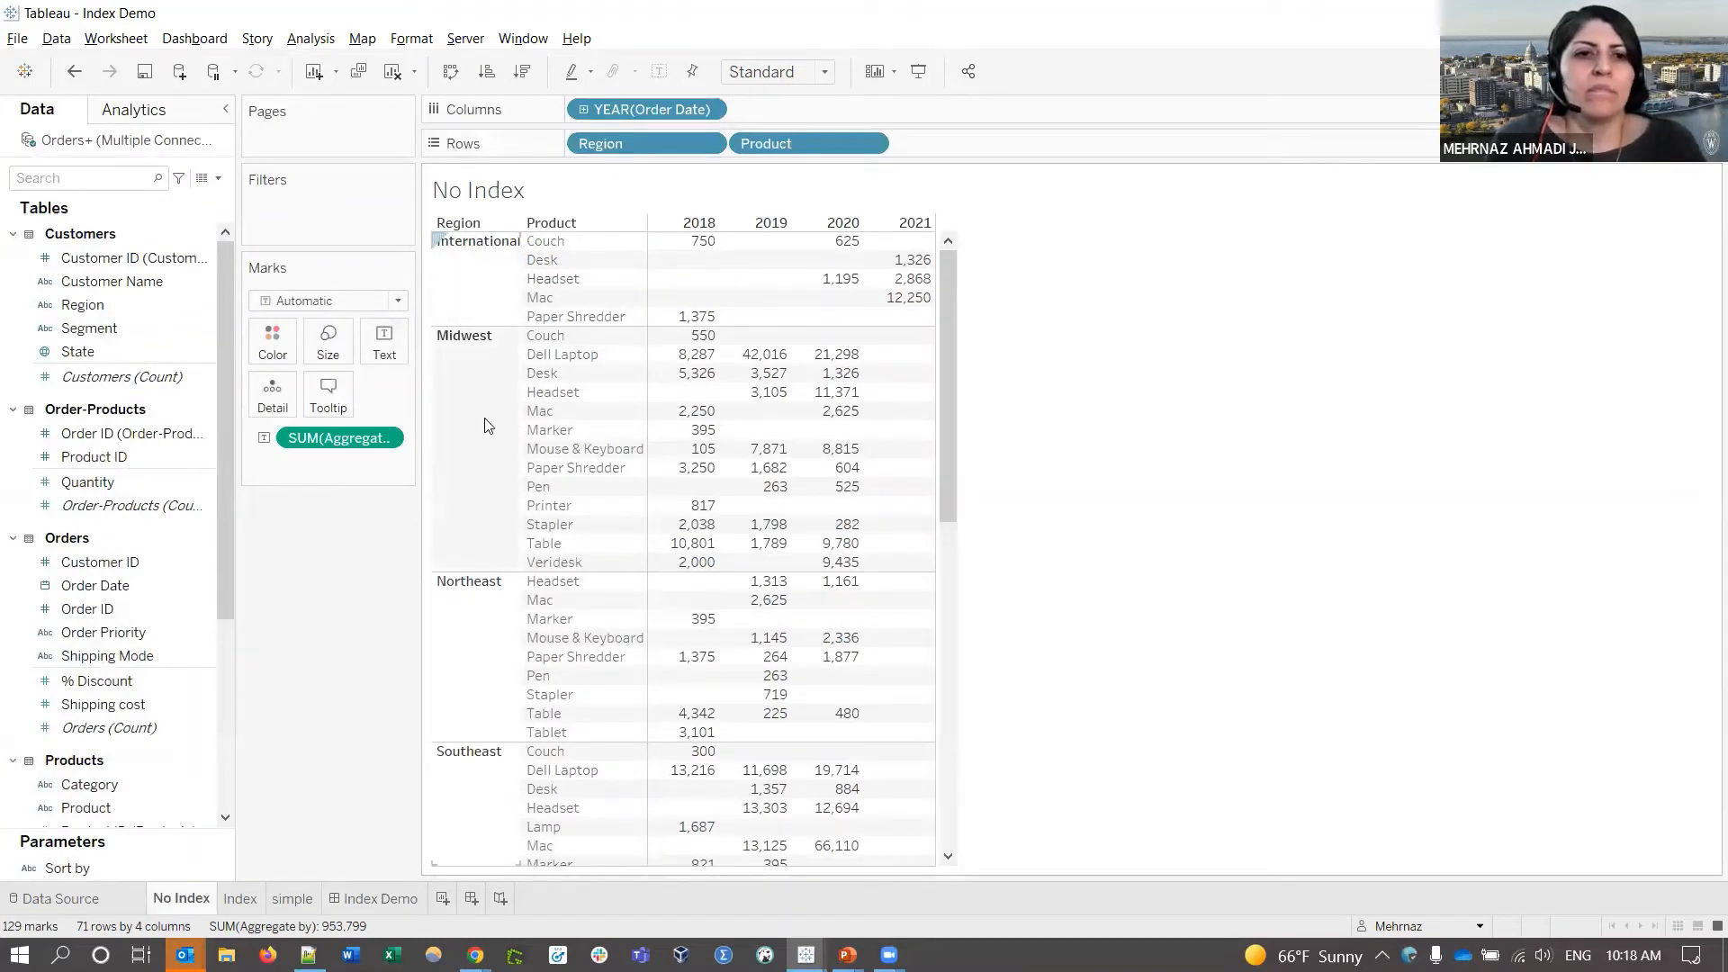
scroll(487, 426, "down", 3)
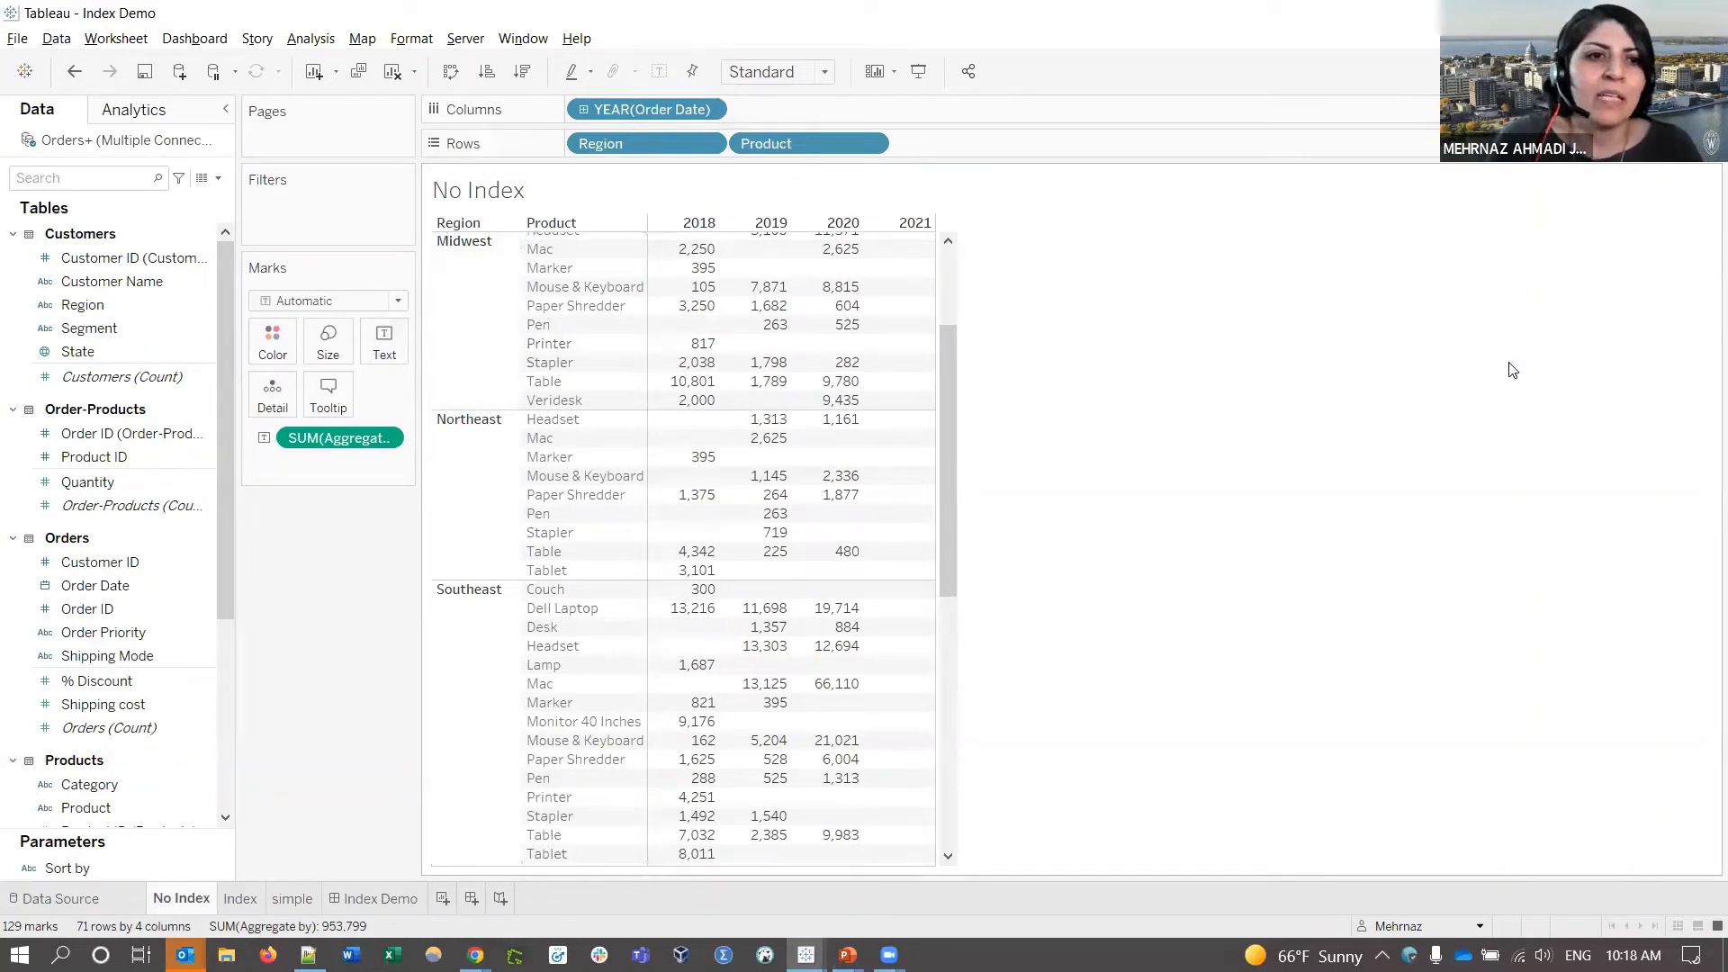
scroll(153, 608, "down", 3)
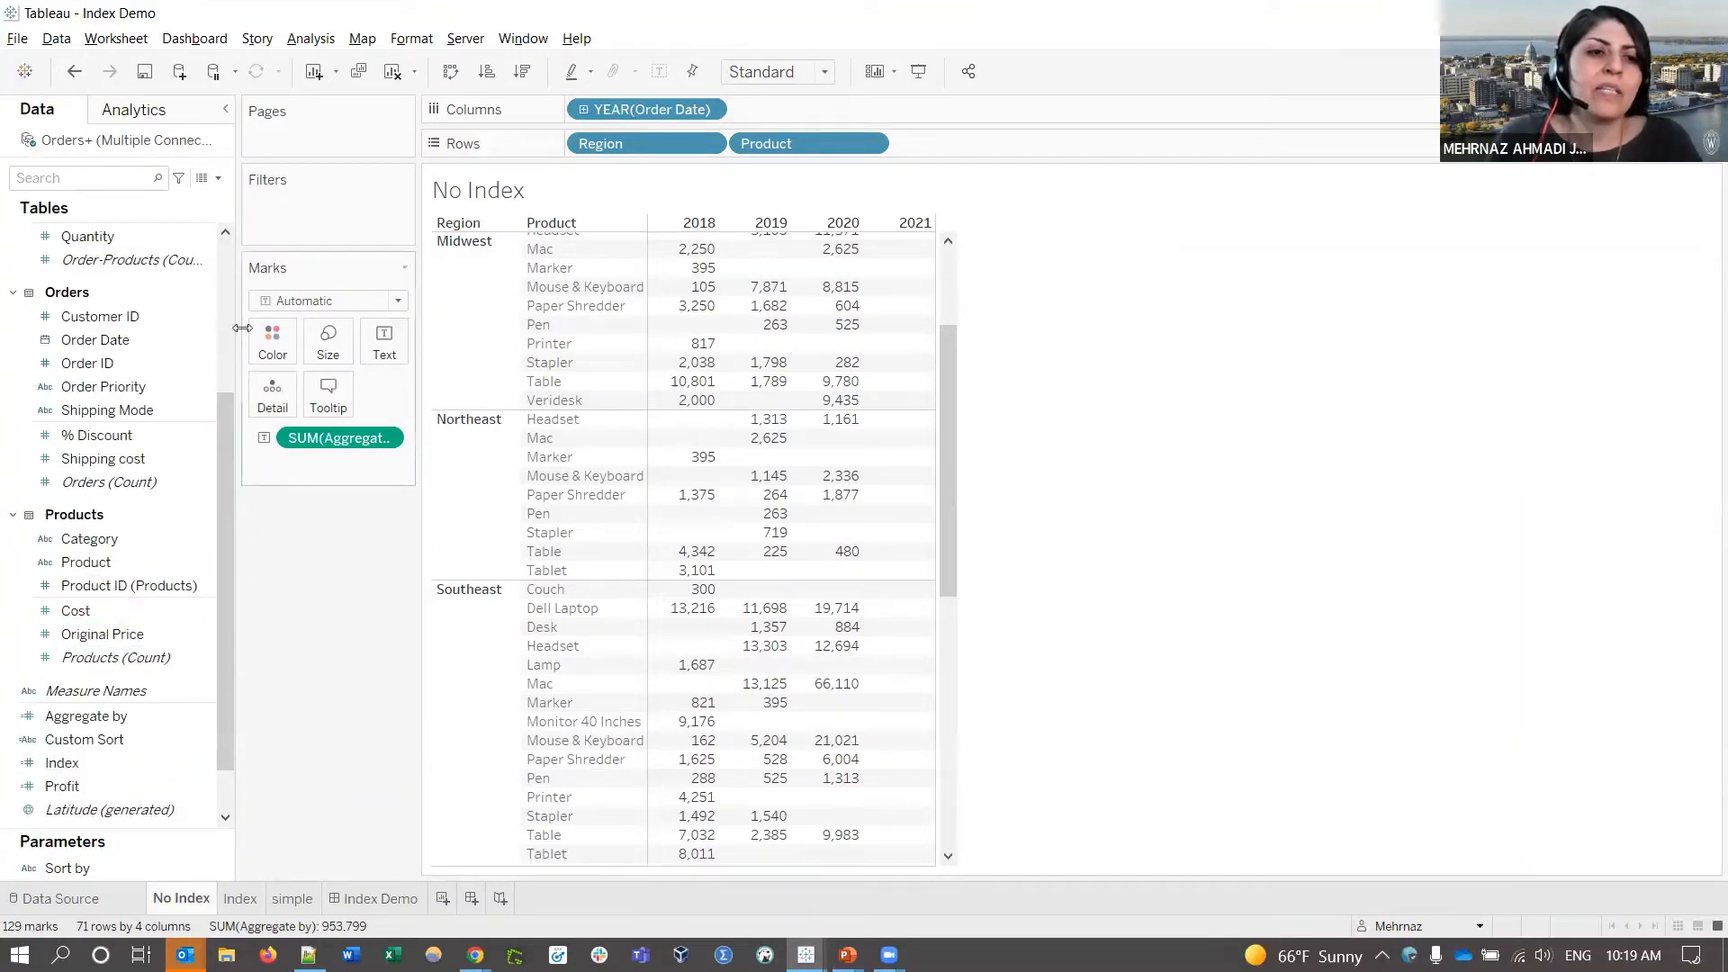
left_click(219, 179)
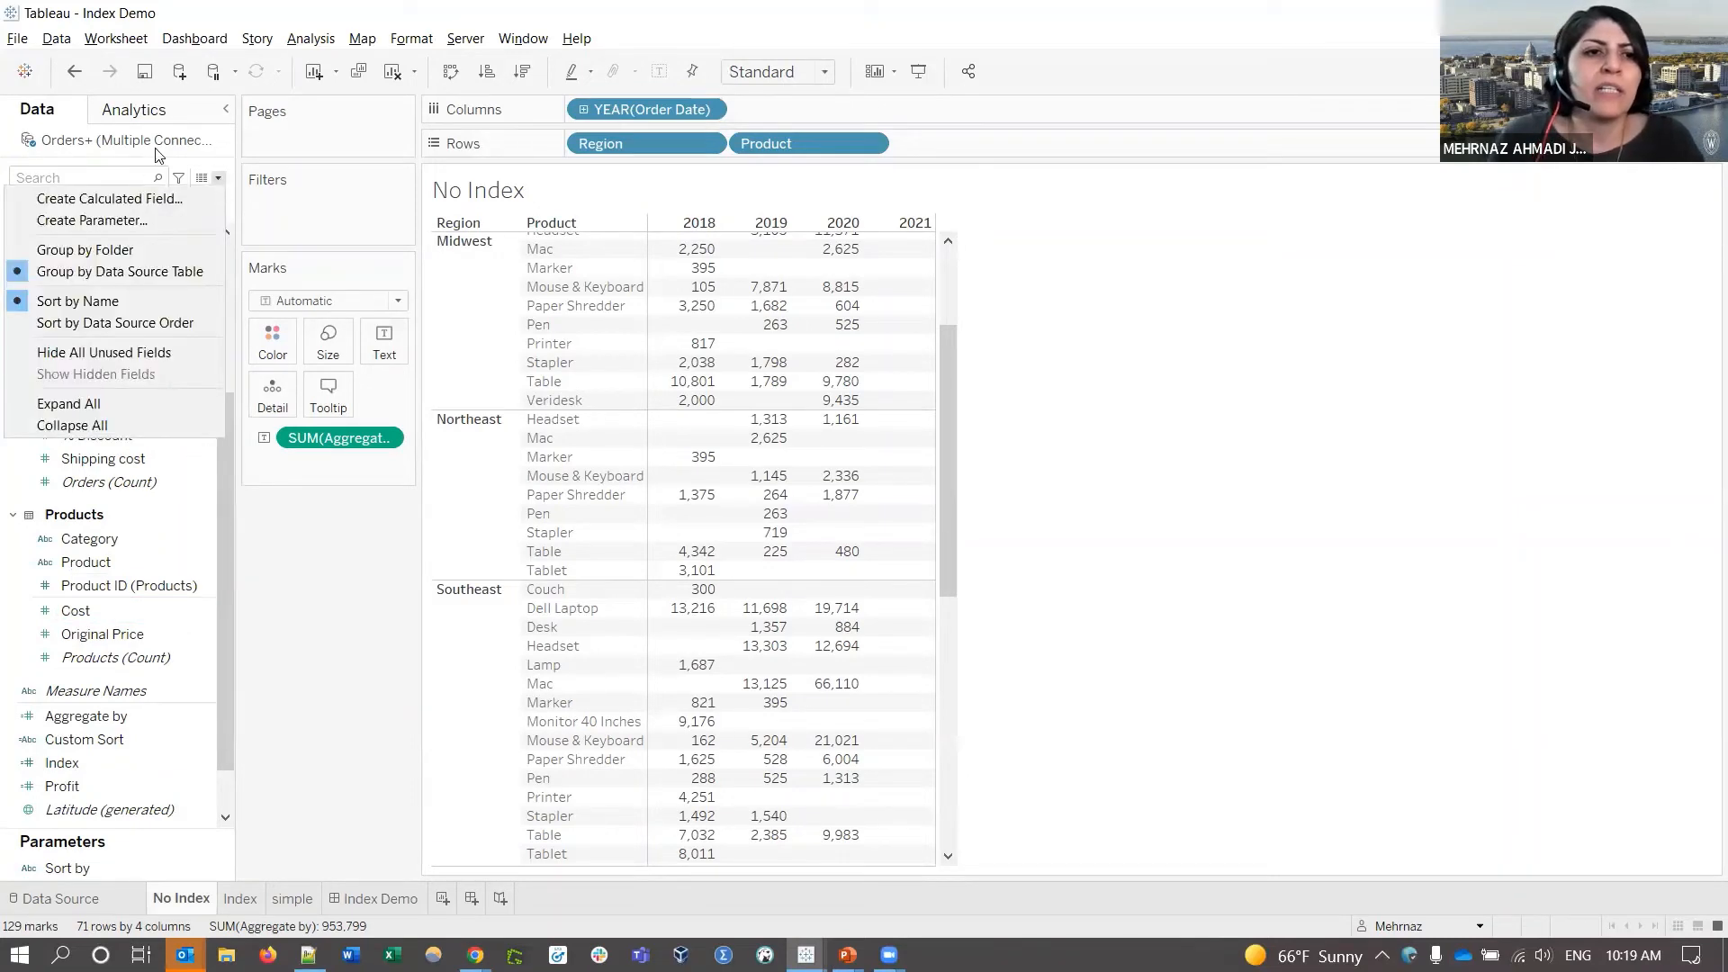
- Create the calculated field Index_field with the formula INDEX() and save it
left_click(144, 196)
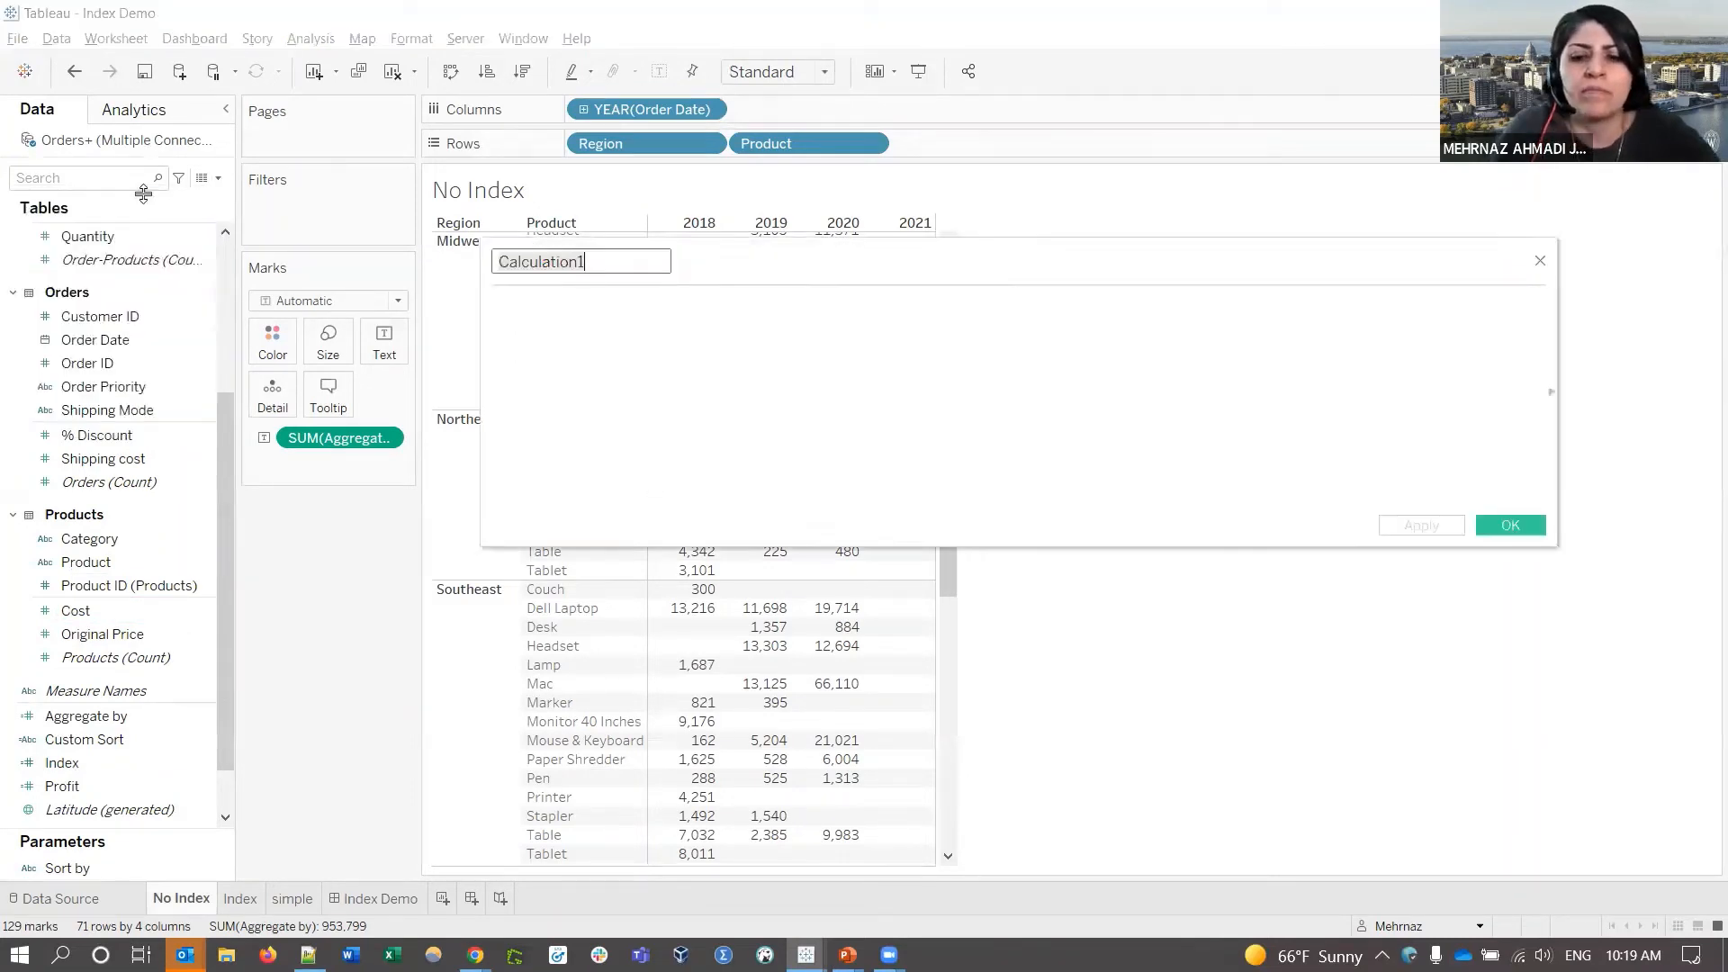
key("ctrl+a")
type("In")
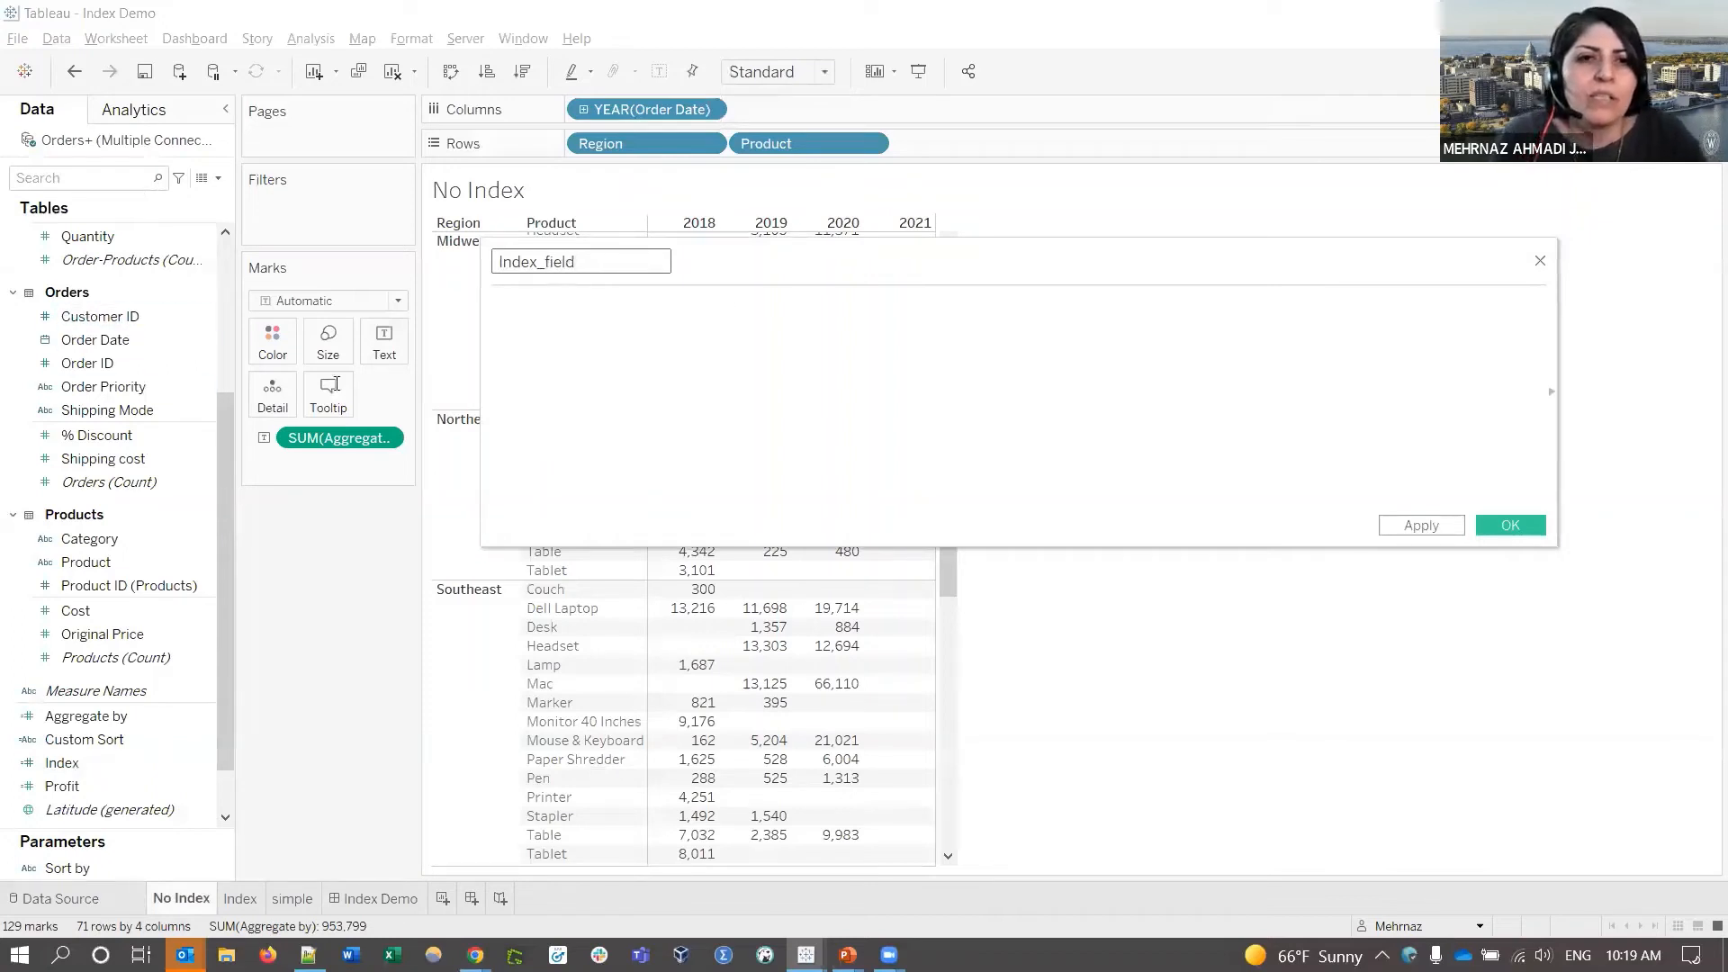
left_click(739, 311)
type("In")
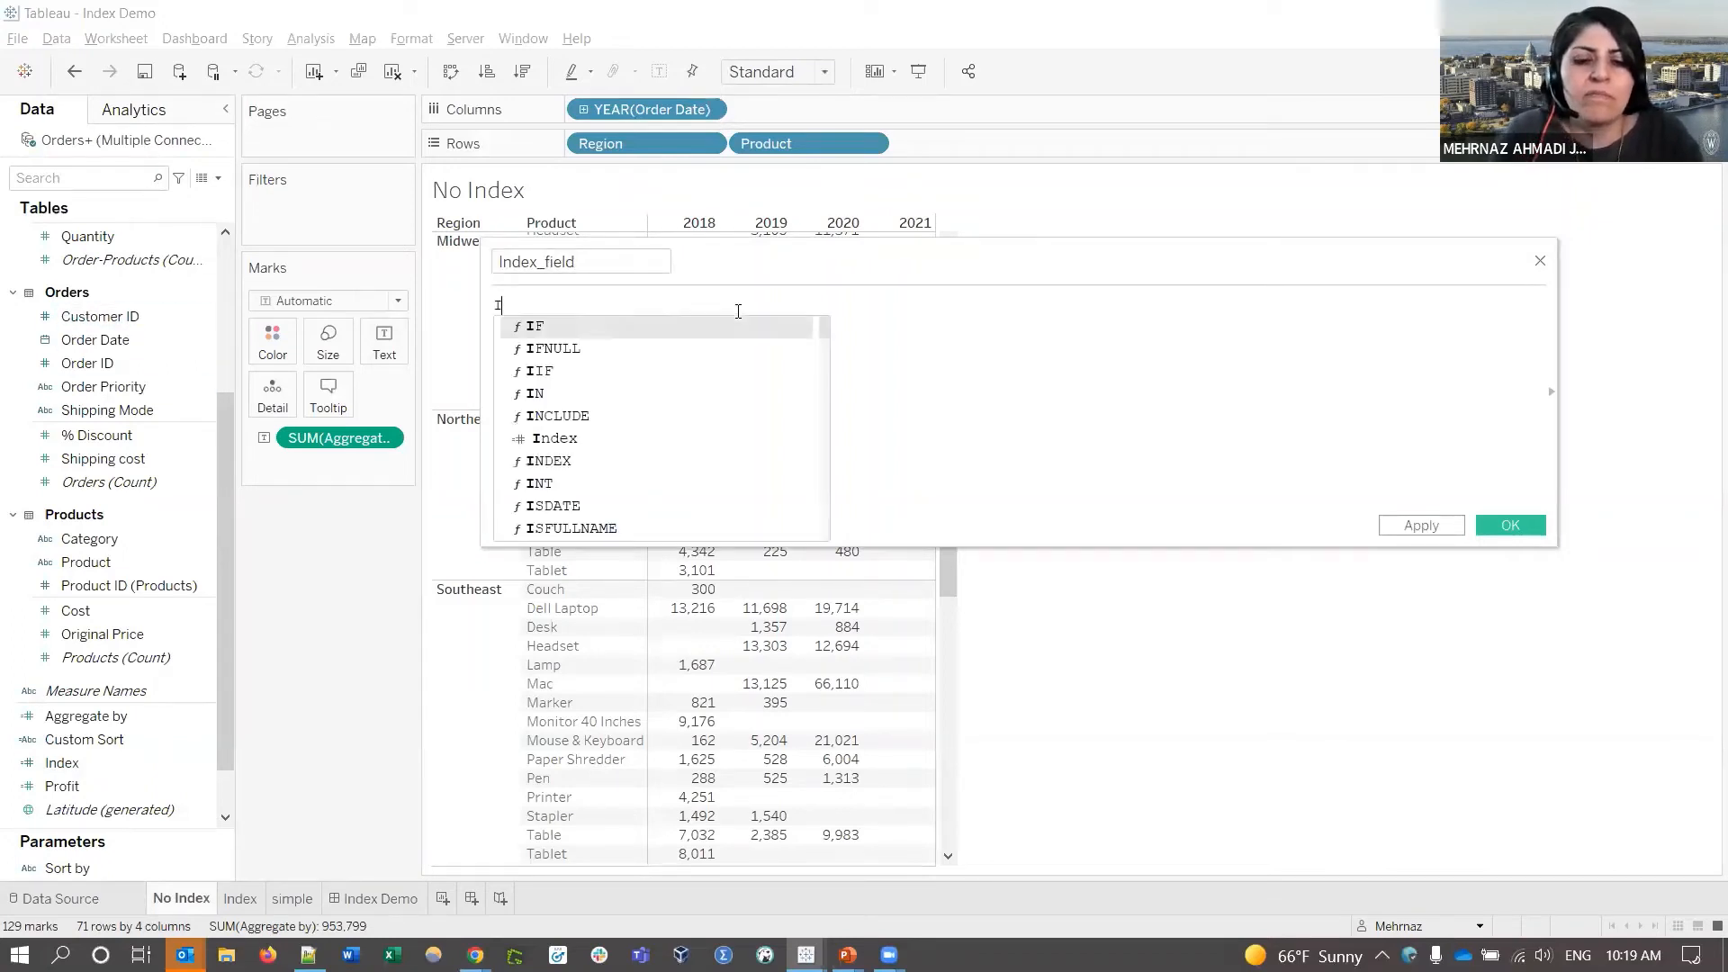
key("BackSpace")
key("BackSpace")
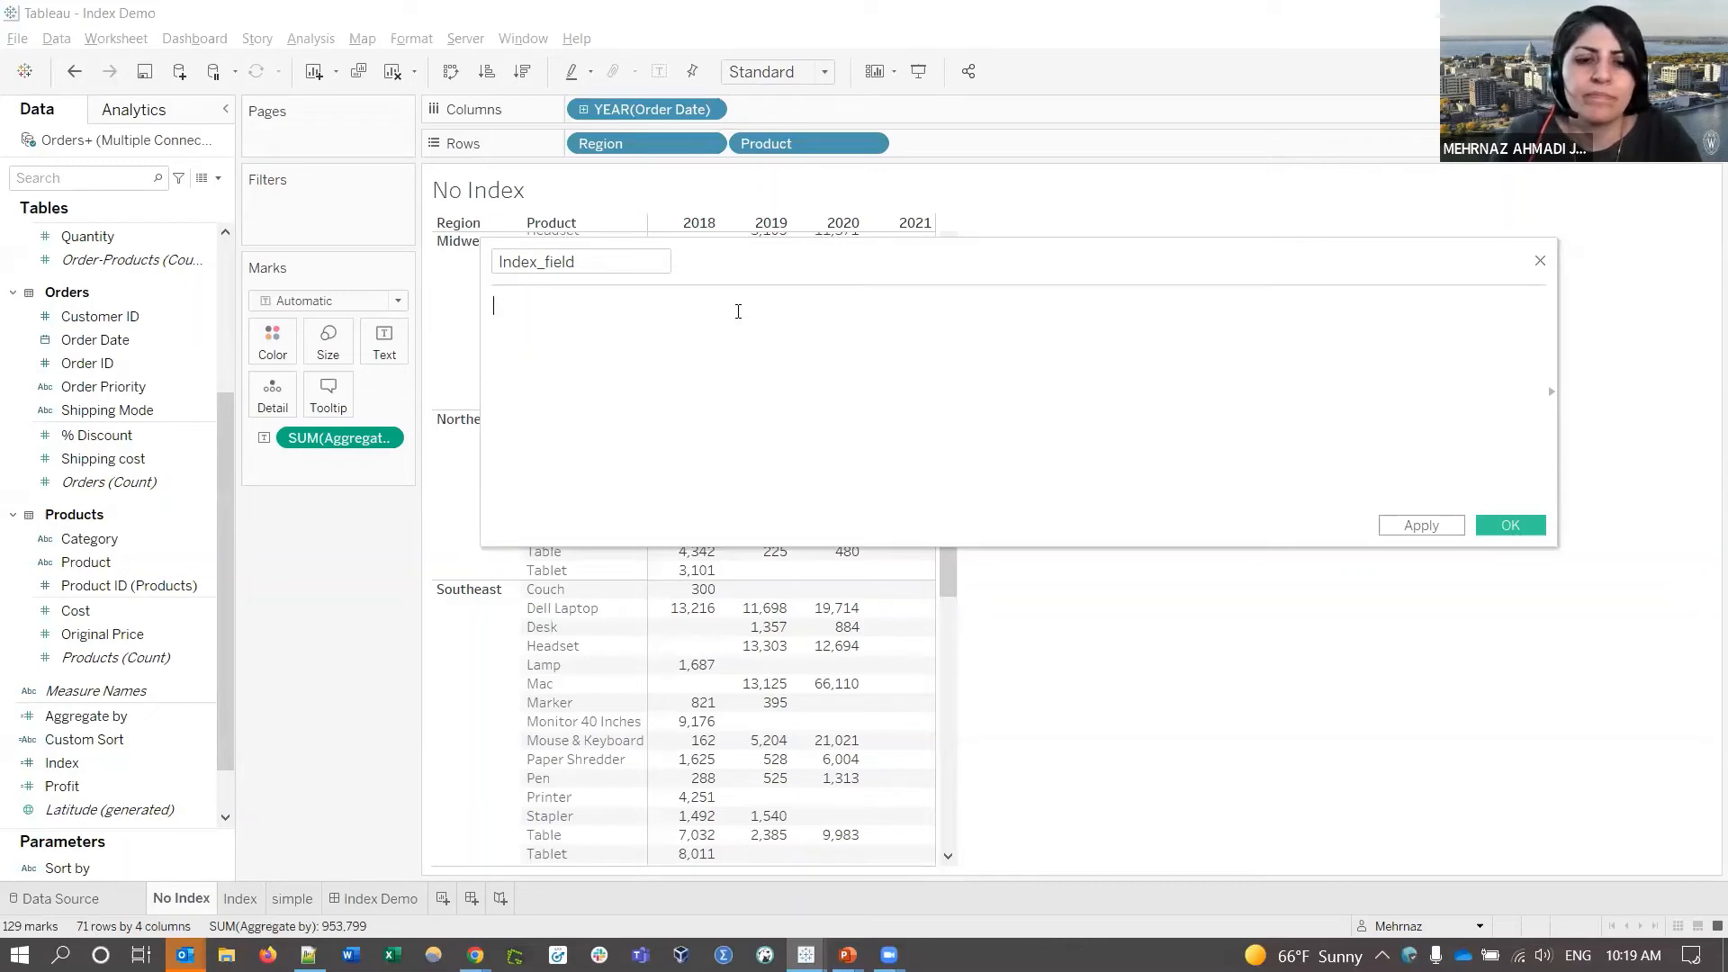
type("inde")
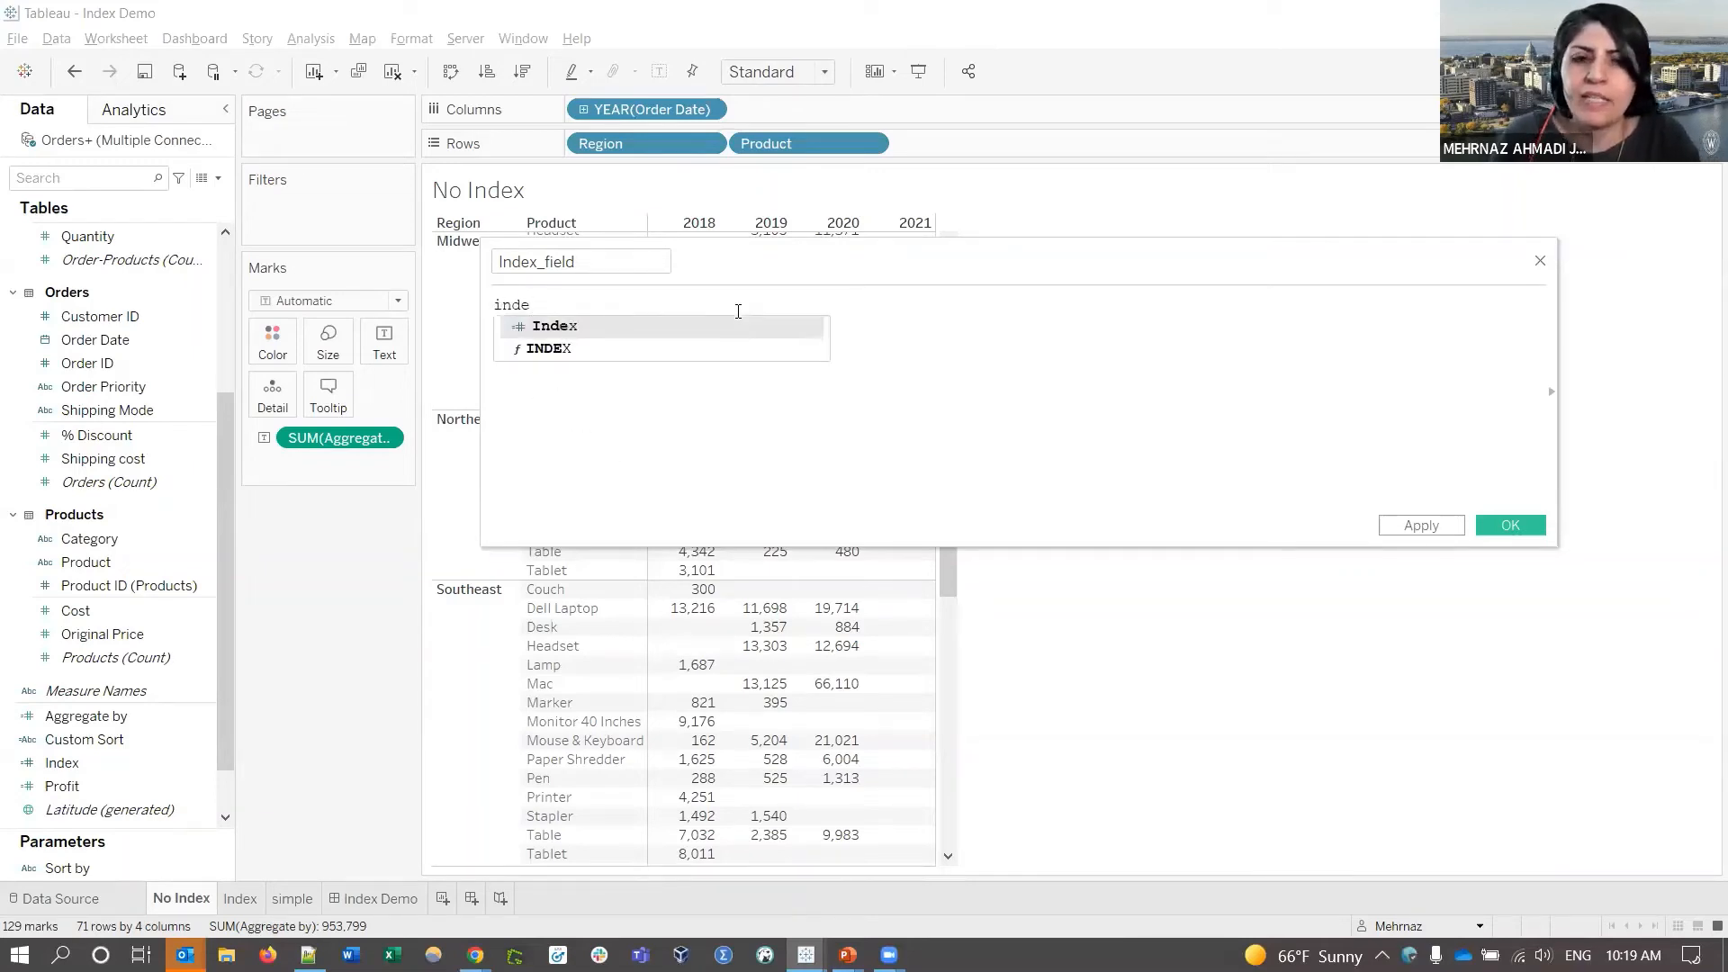
key("Down")
key("Return")
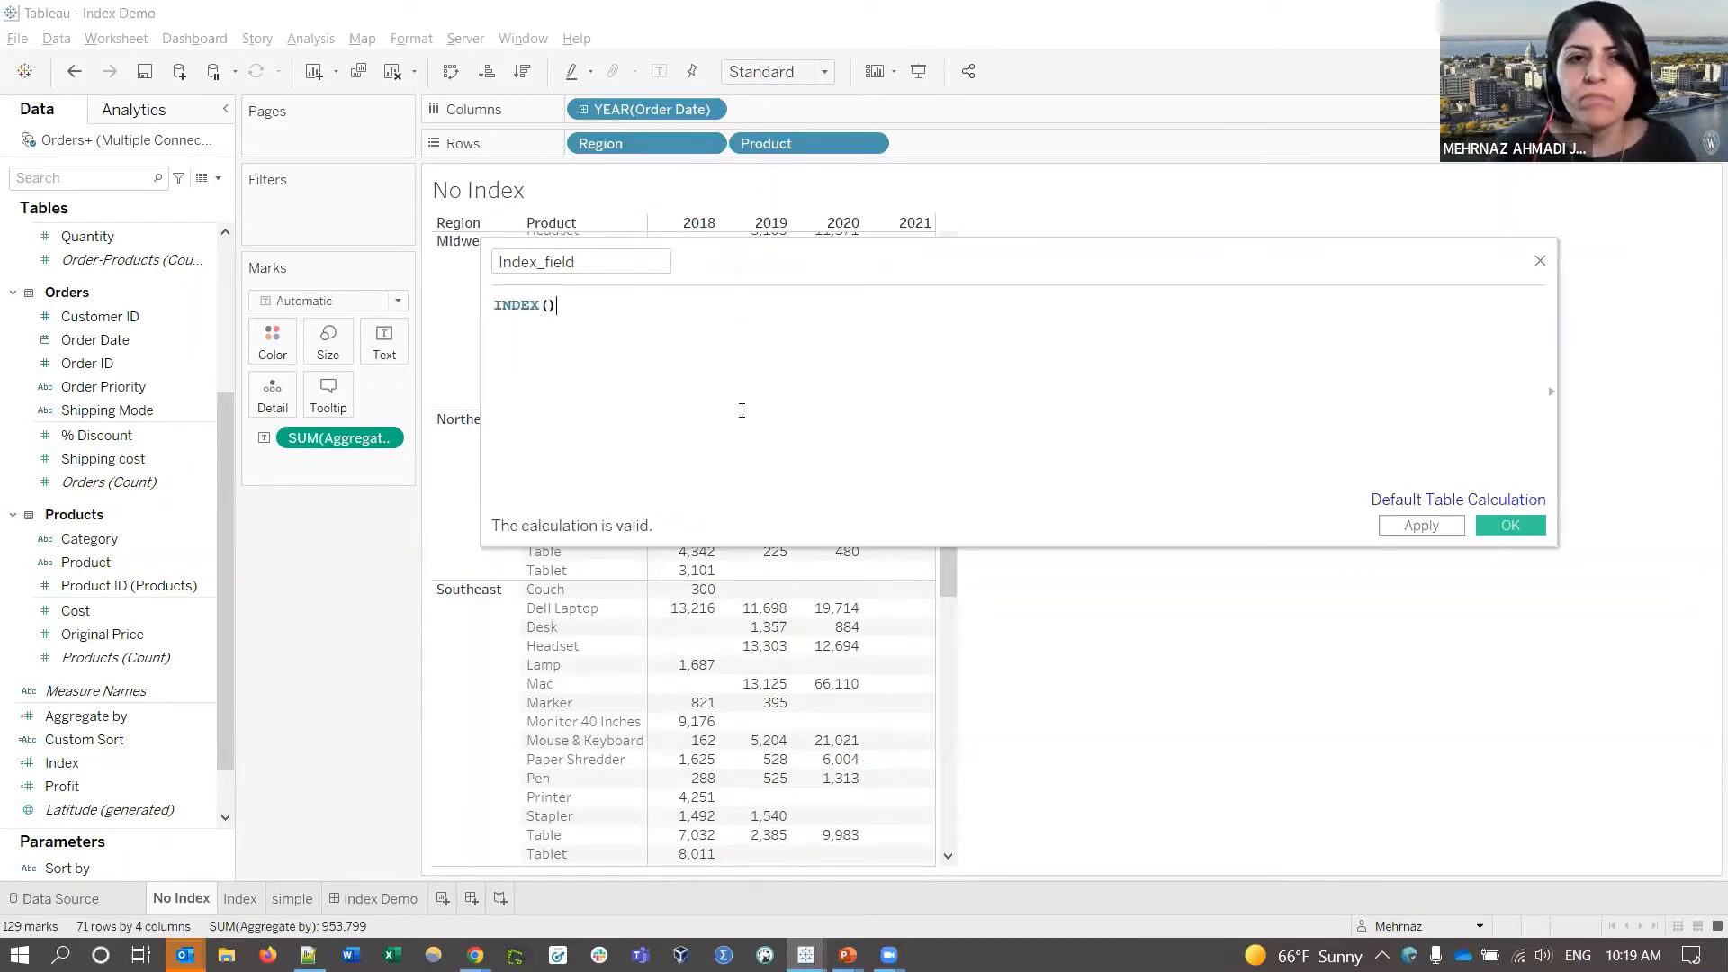
left_click(1522, 522)
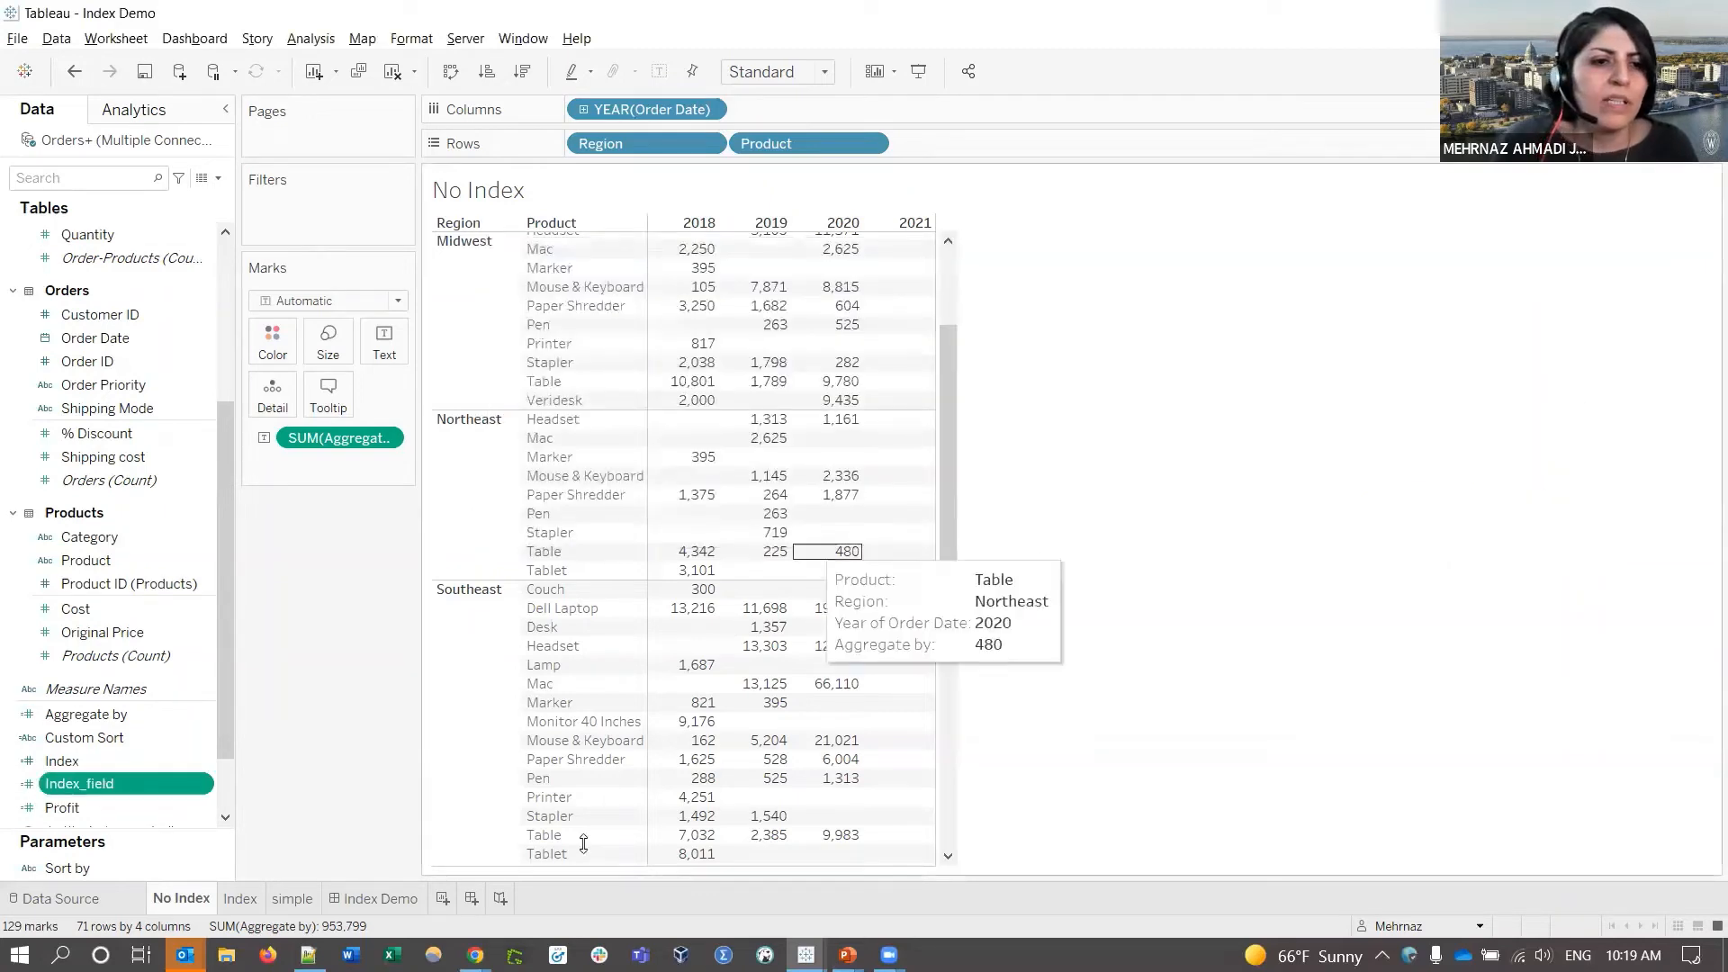
- Make Index_field discrete and place it first on Rows, ahead of Region and Product
right_click(94, 789)
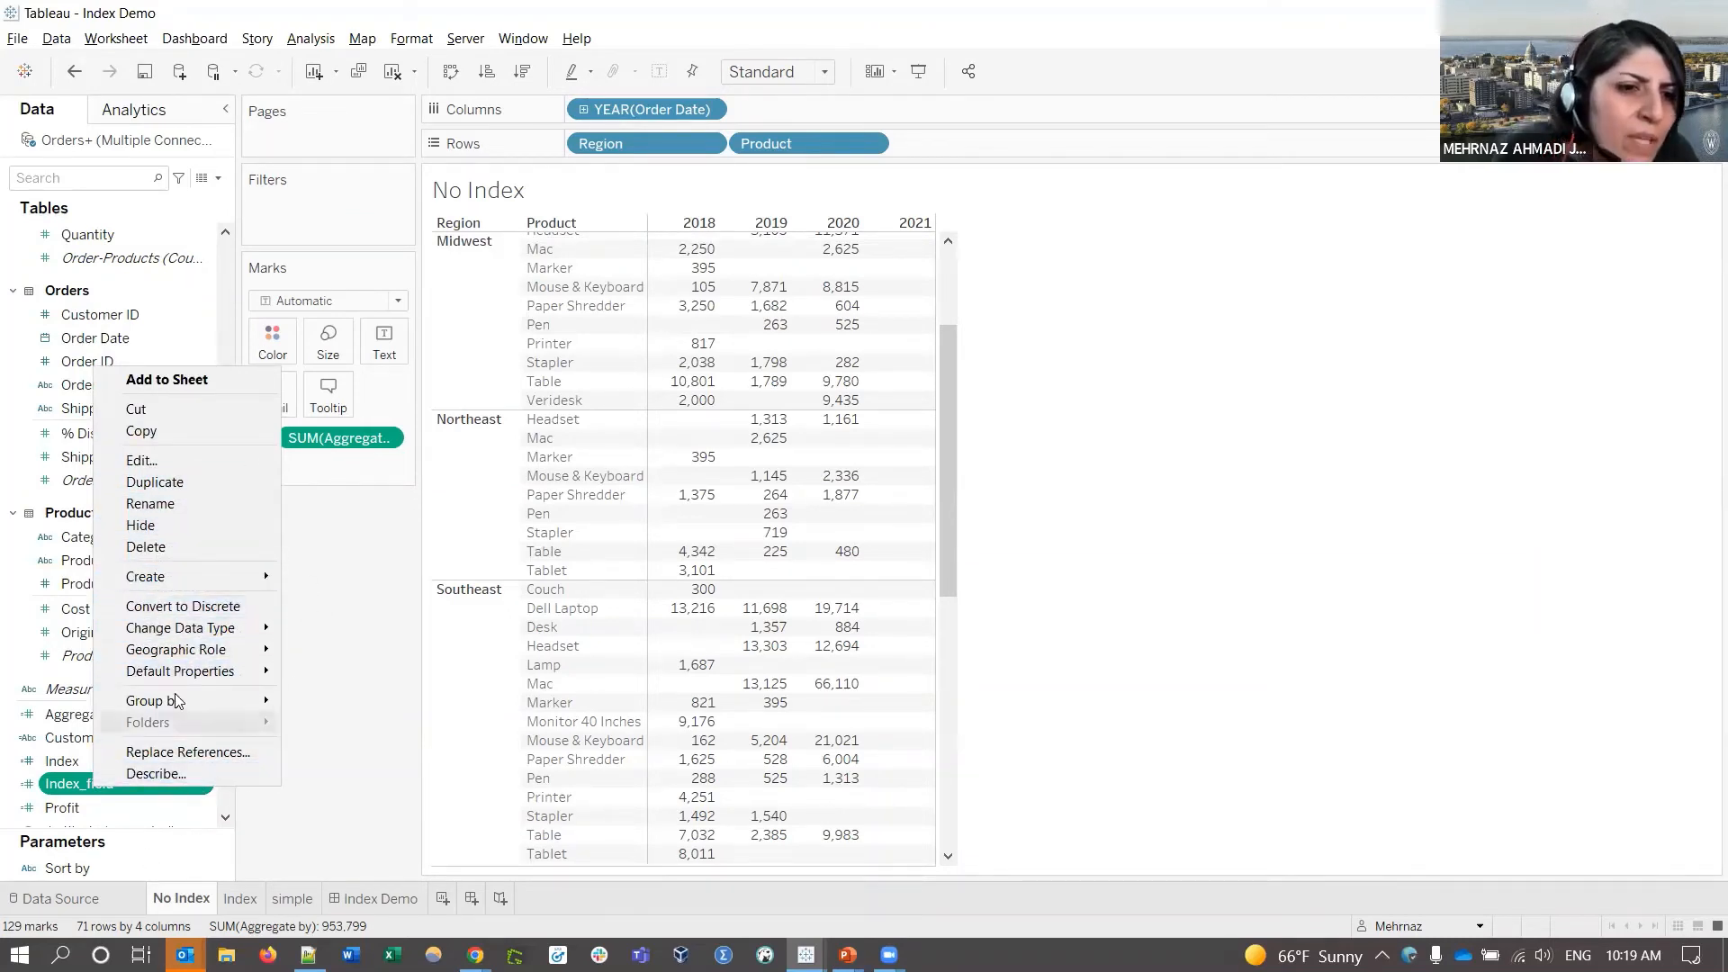
left_click(211, 606)
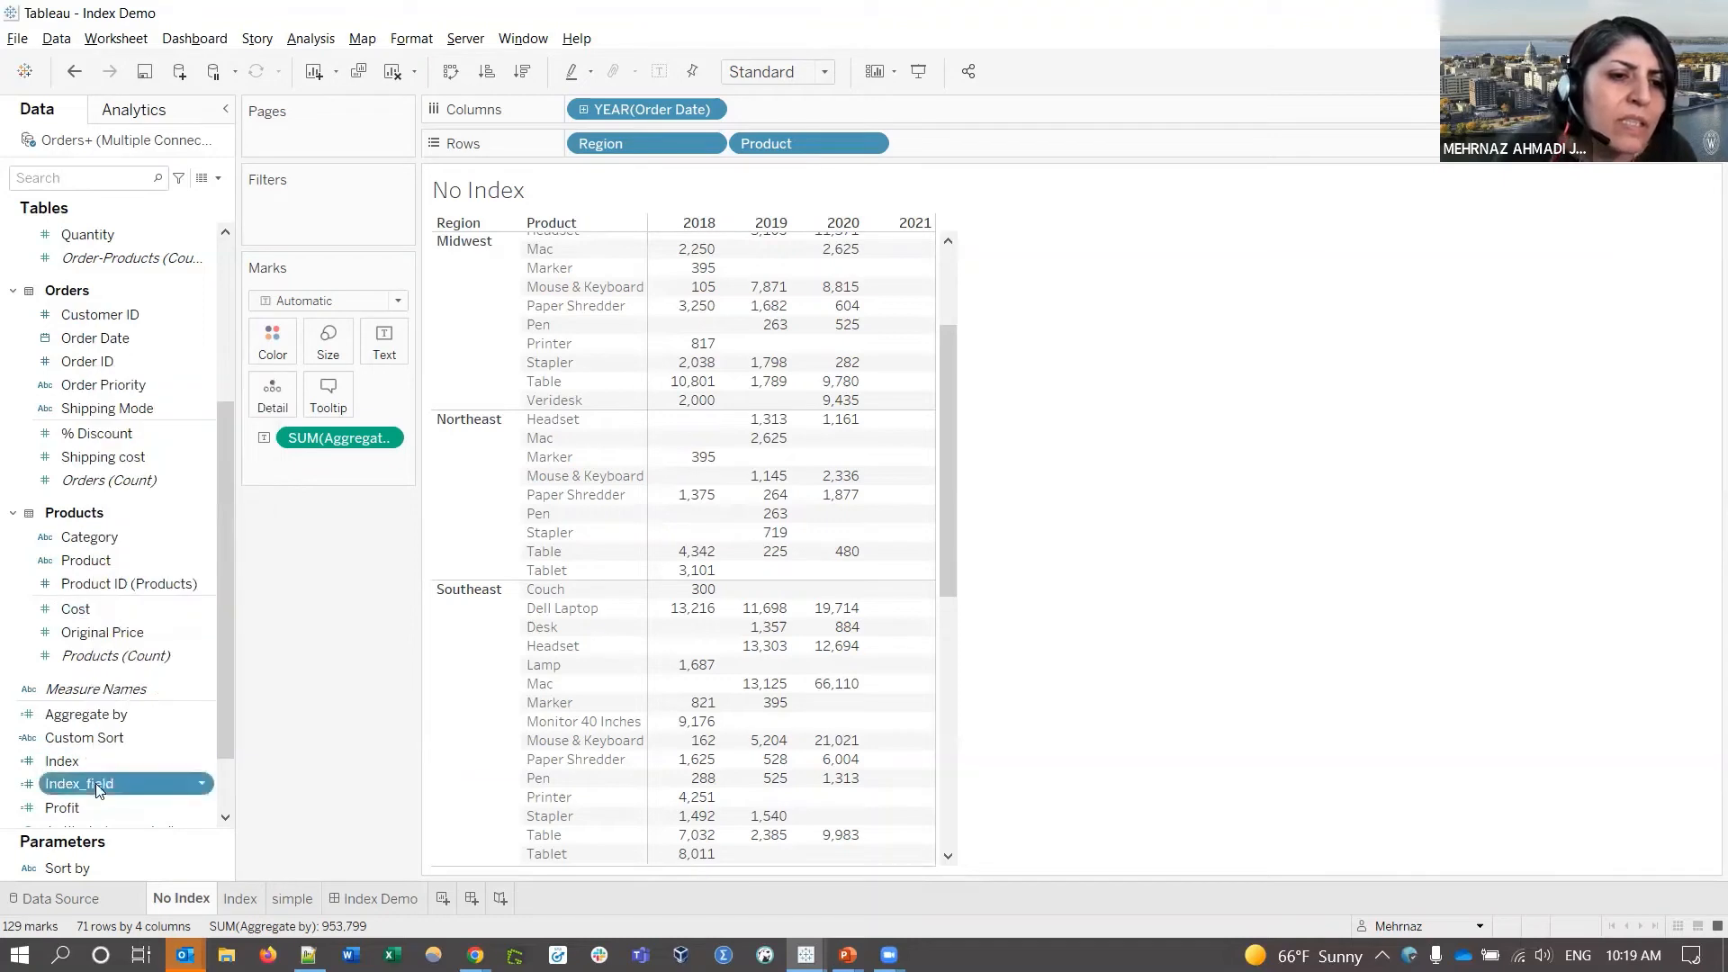
left_click_drag(90, 784, 569, 143)
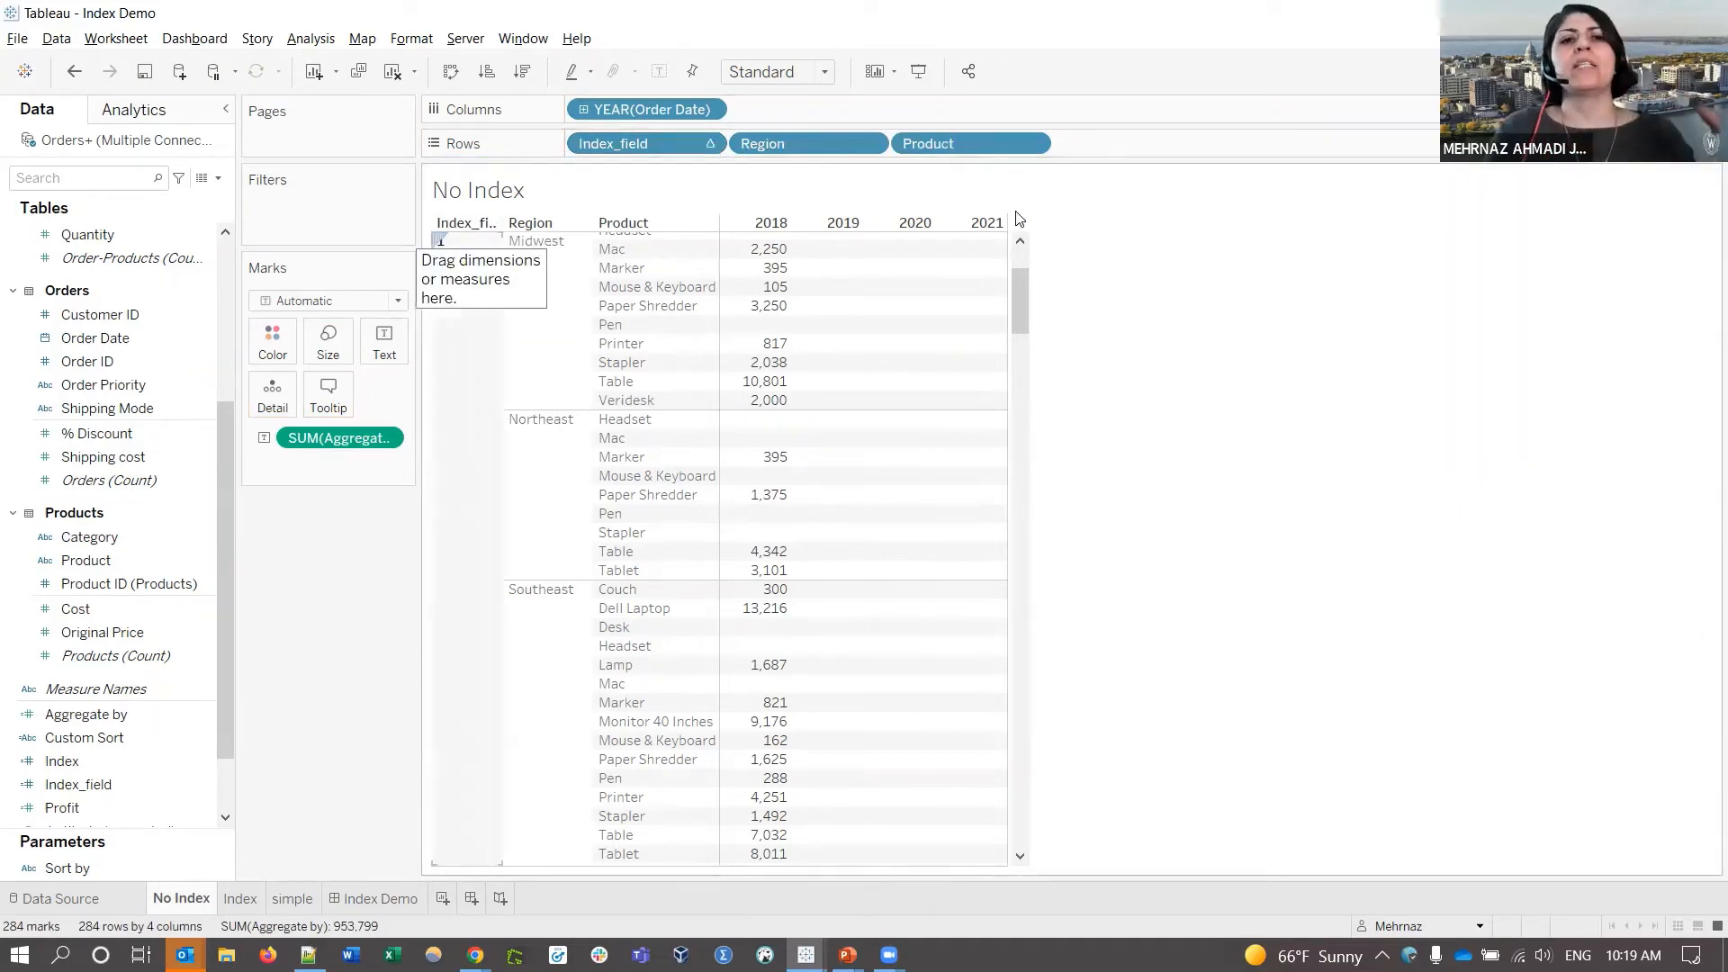
- Compute Index_field using Table (across then down) and hide its header
left_click(709, 145)
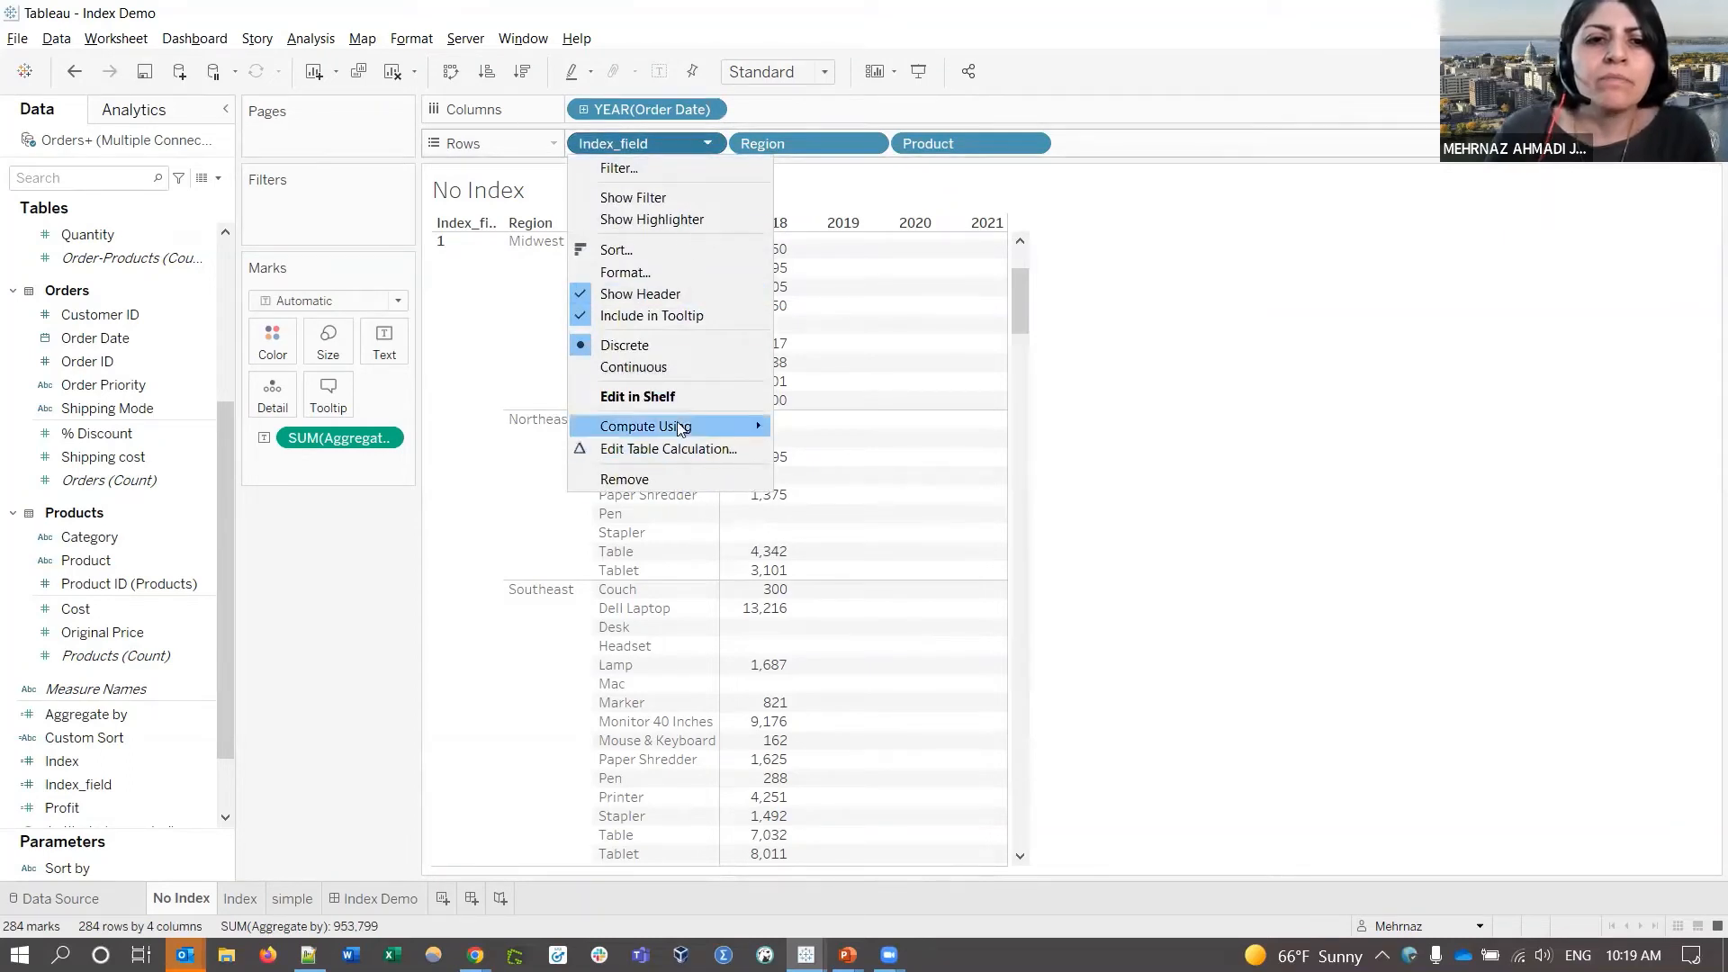
mouse_move(680, 429)
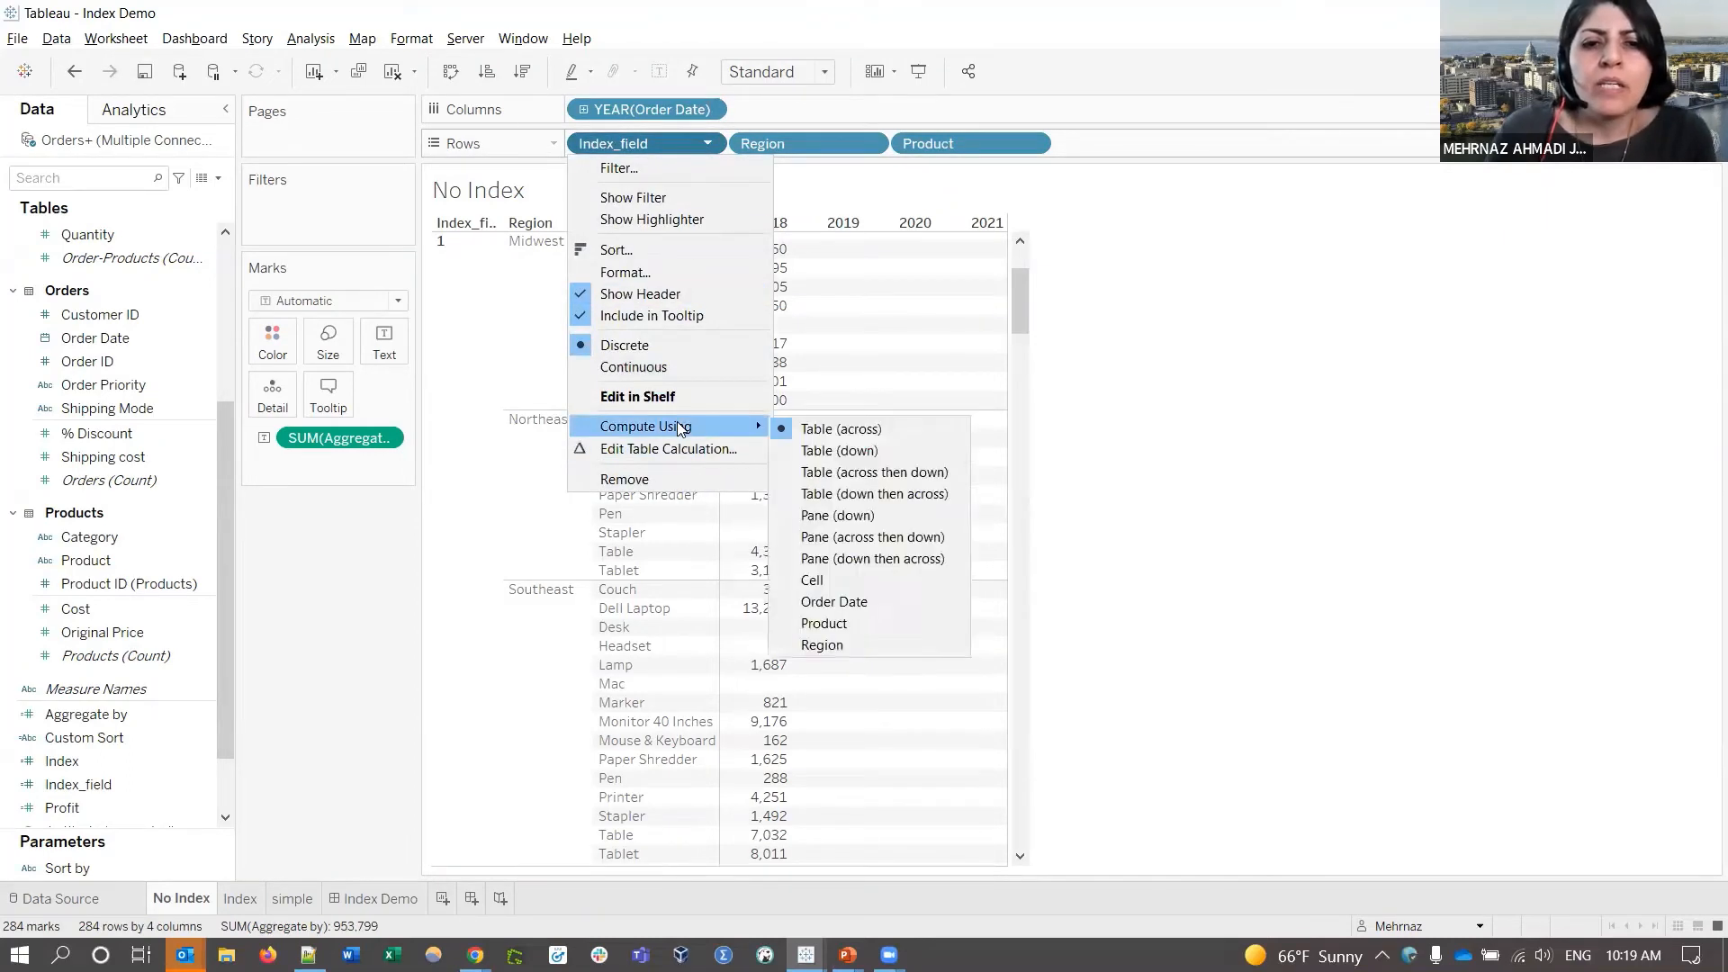
left_click(937, 472)
scroll(433, 279, "up", 3)
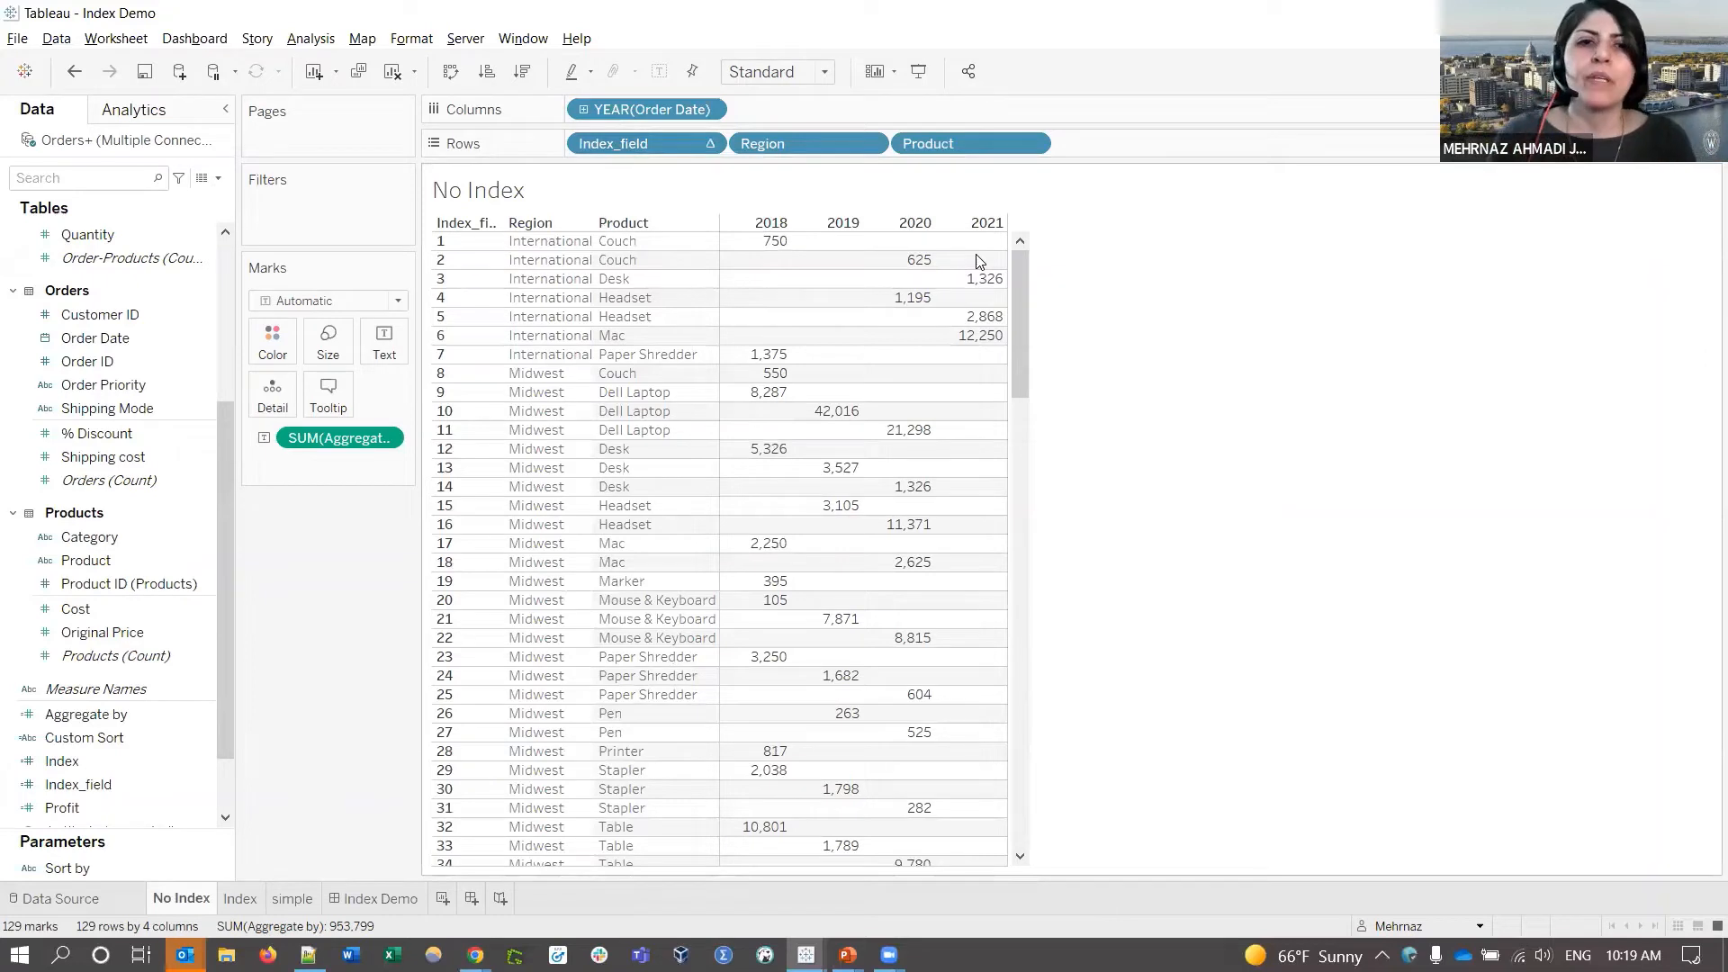
left_click(708, 143)
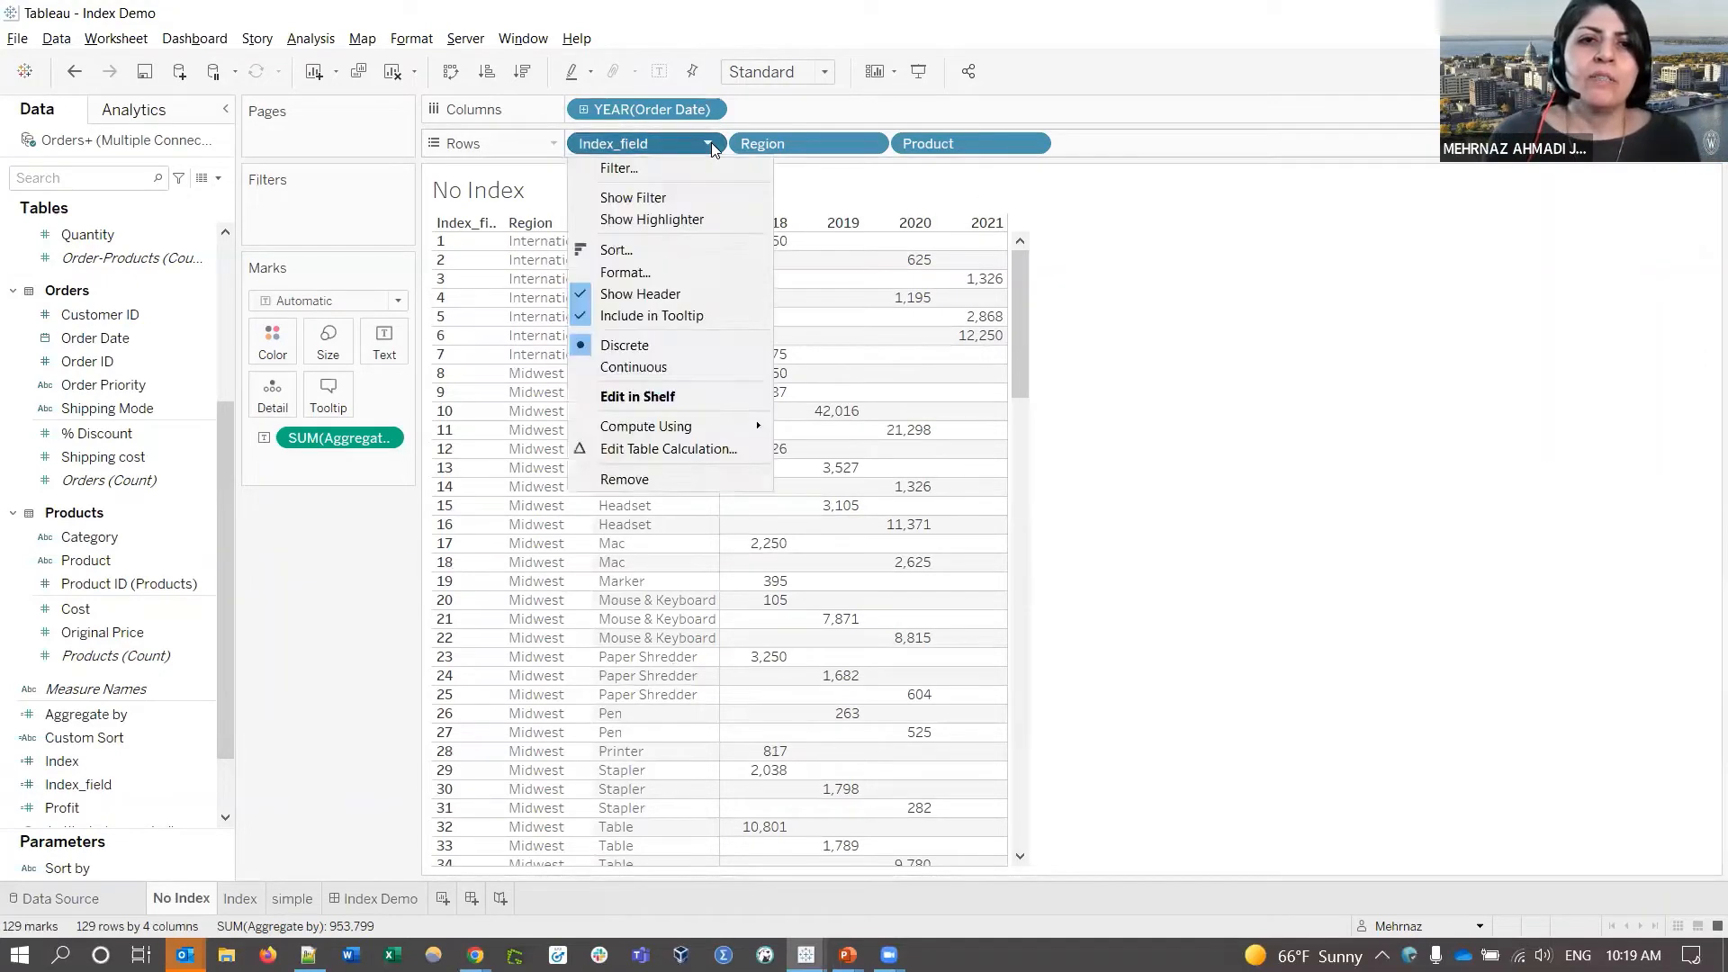
left_click(655, 302)
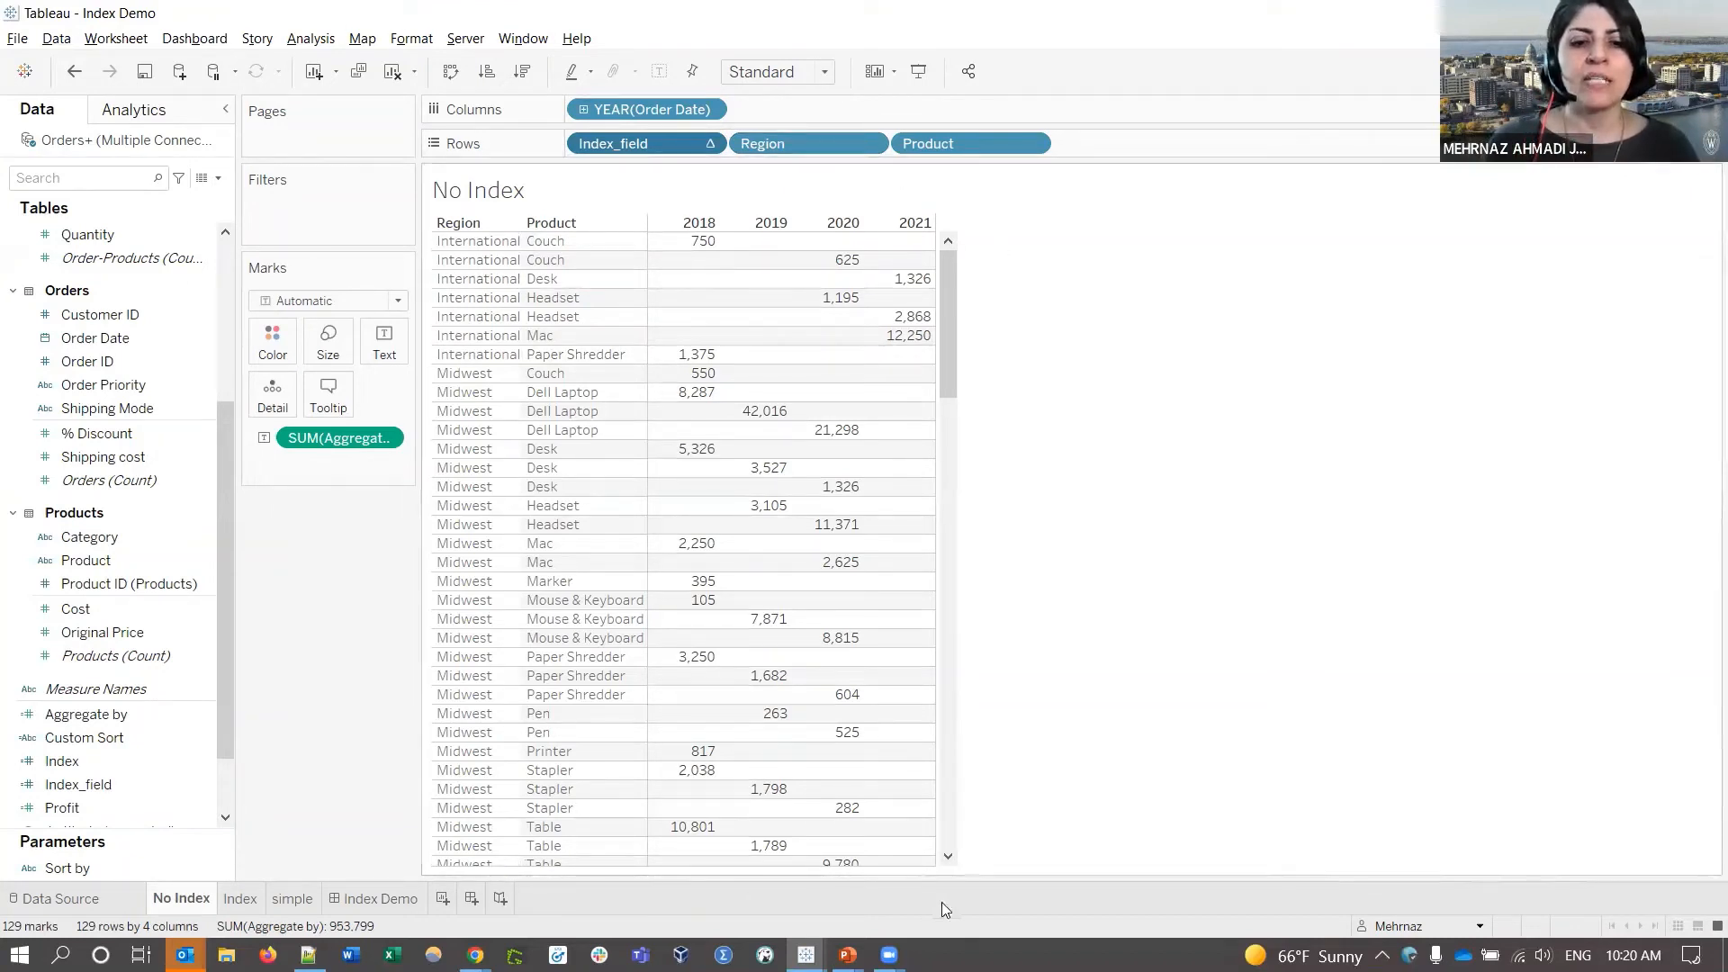
- Show the Index() sort-caveat slide in PowerPoint, then return to the Index Demo viz in Chrome
mouse_move(846, 952)
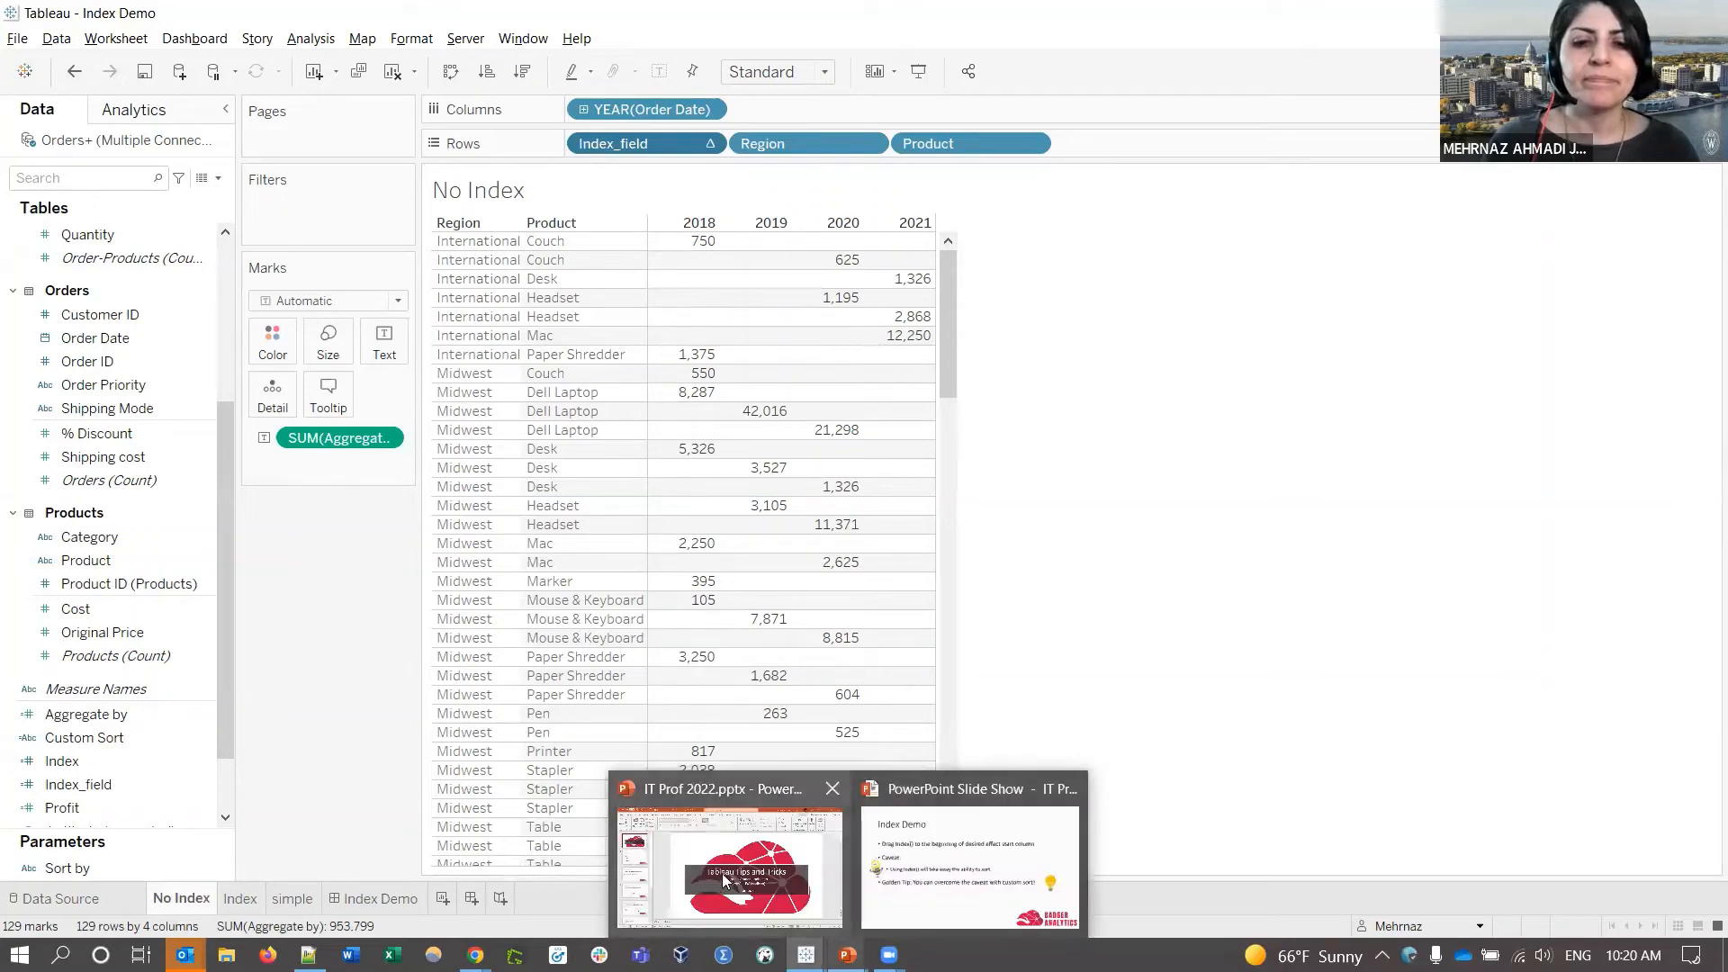
left_click(970, 860)
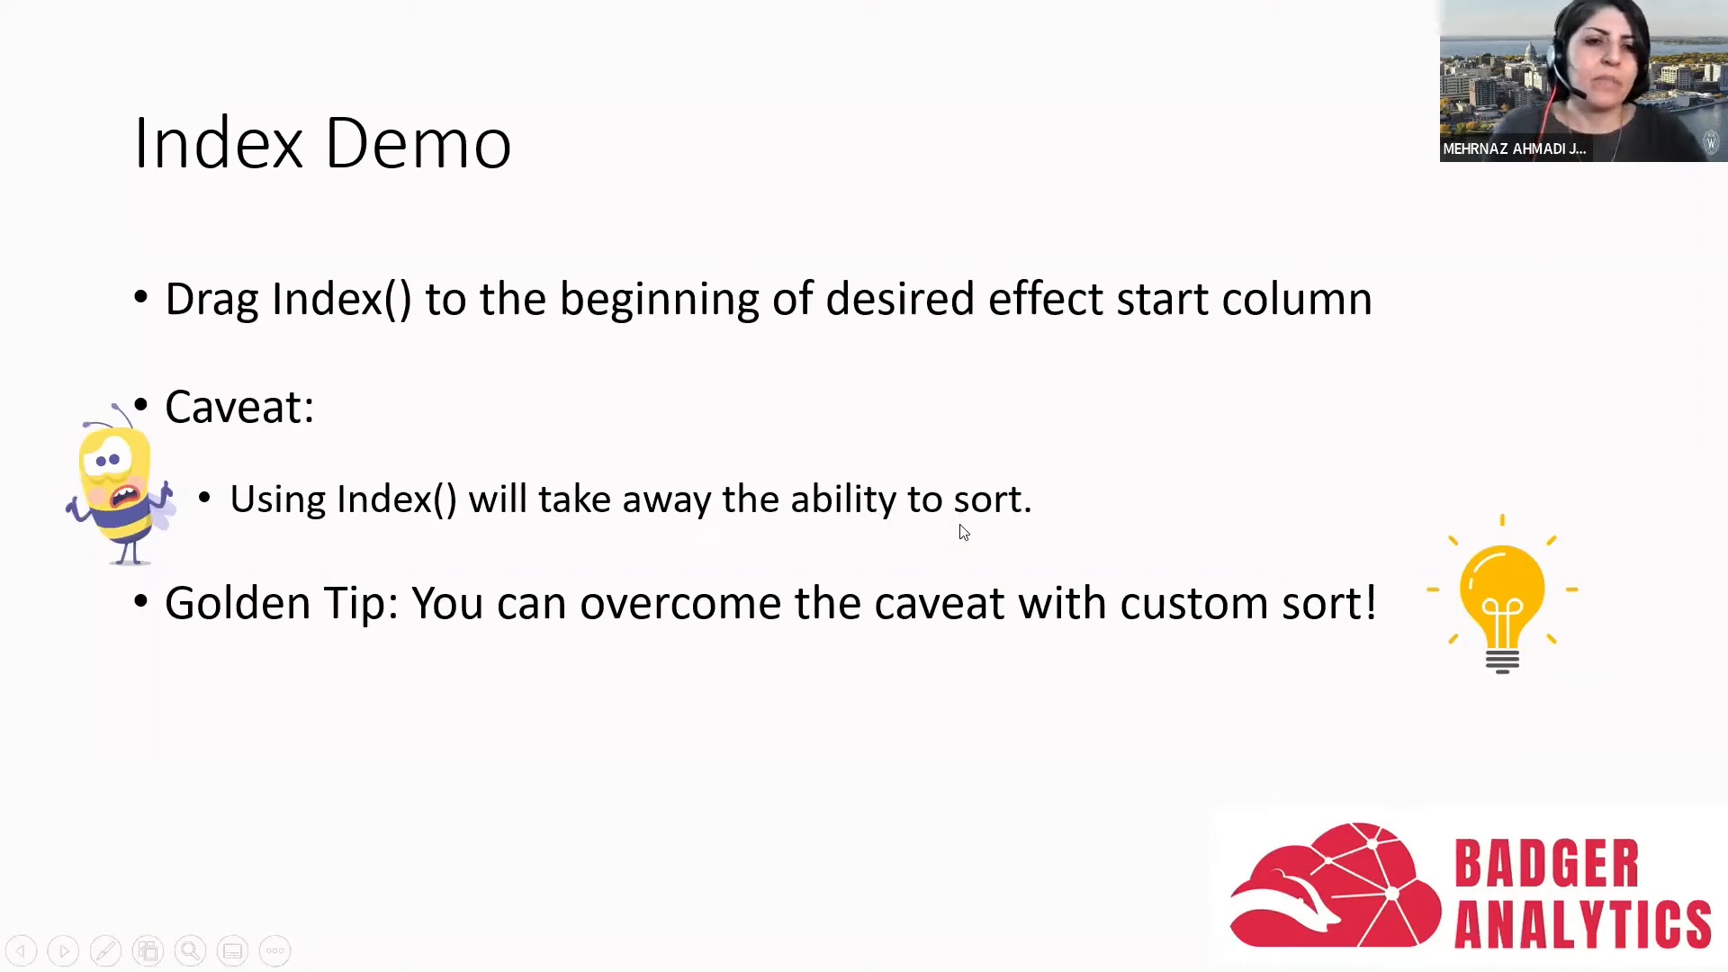
key("alt+Tab")
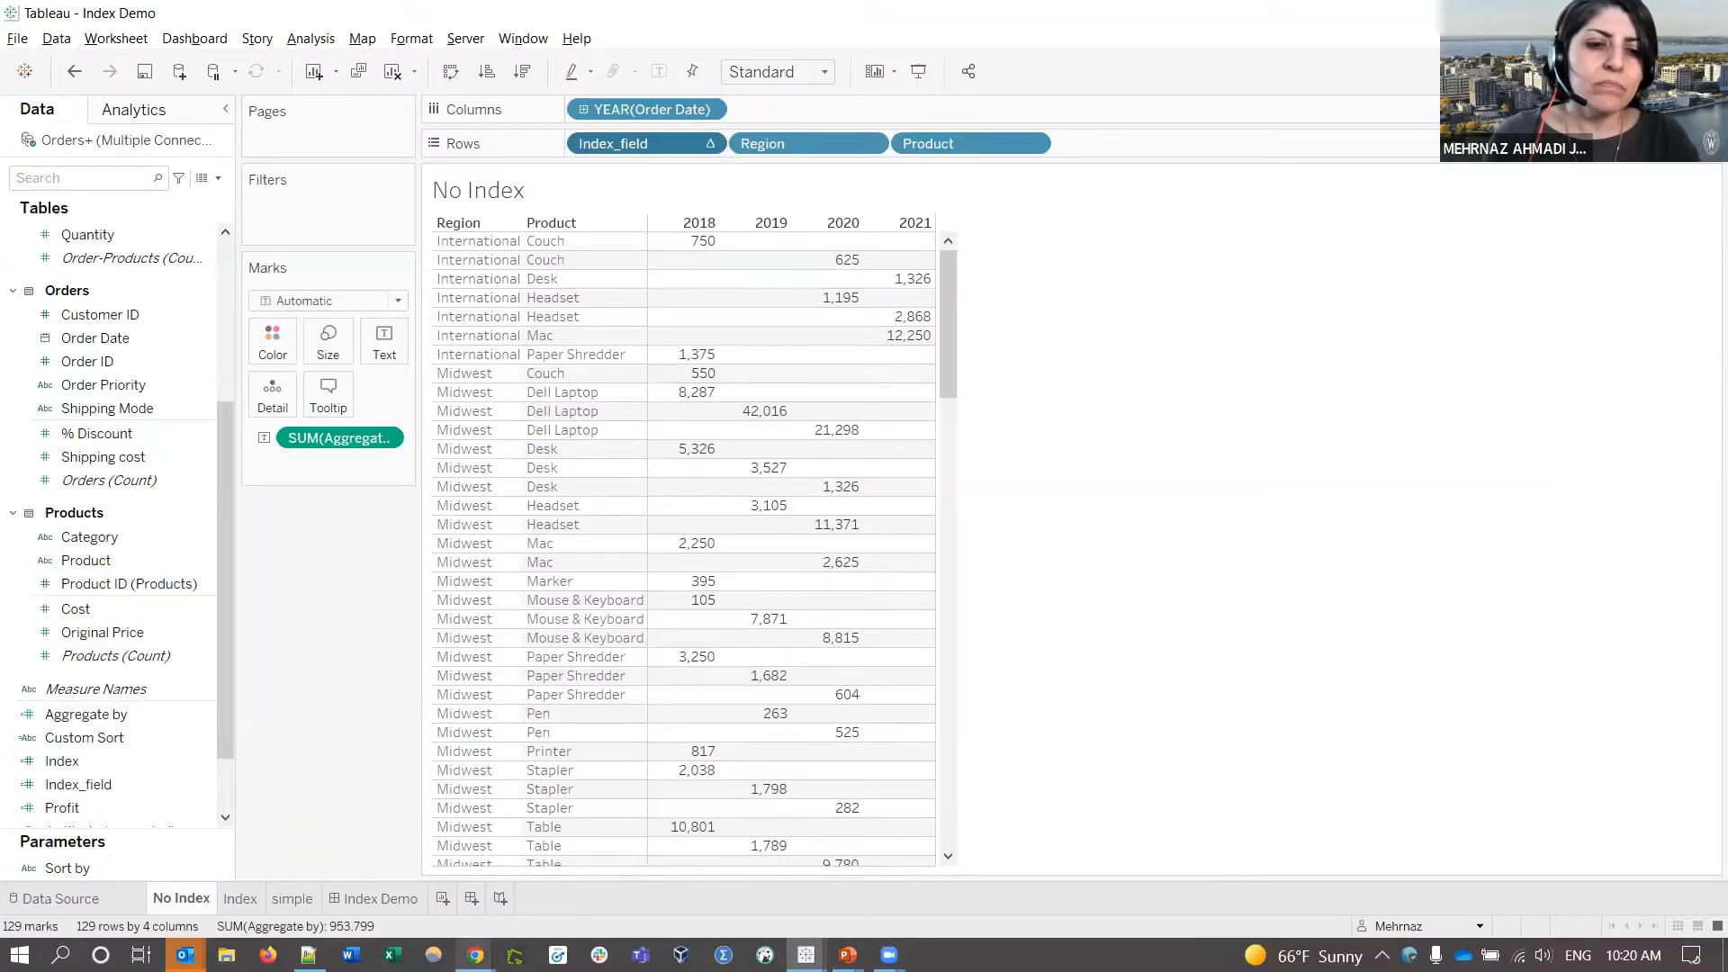
mouse_move(475, 954)
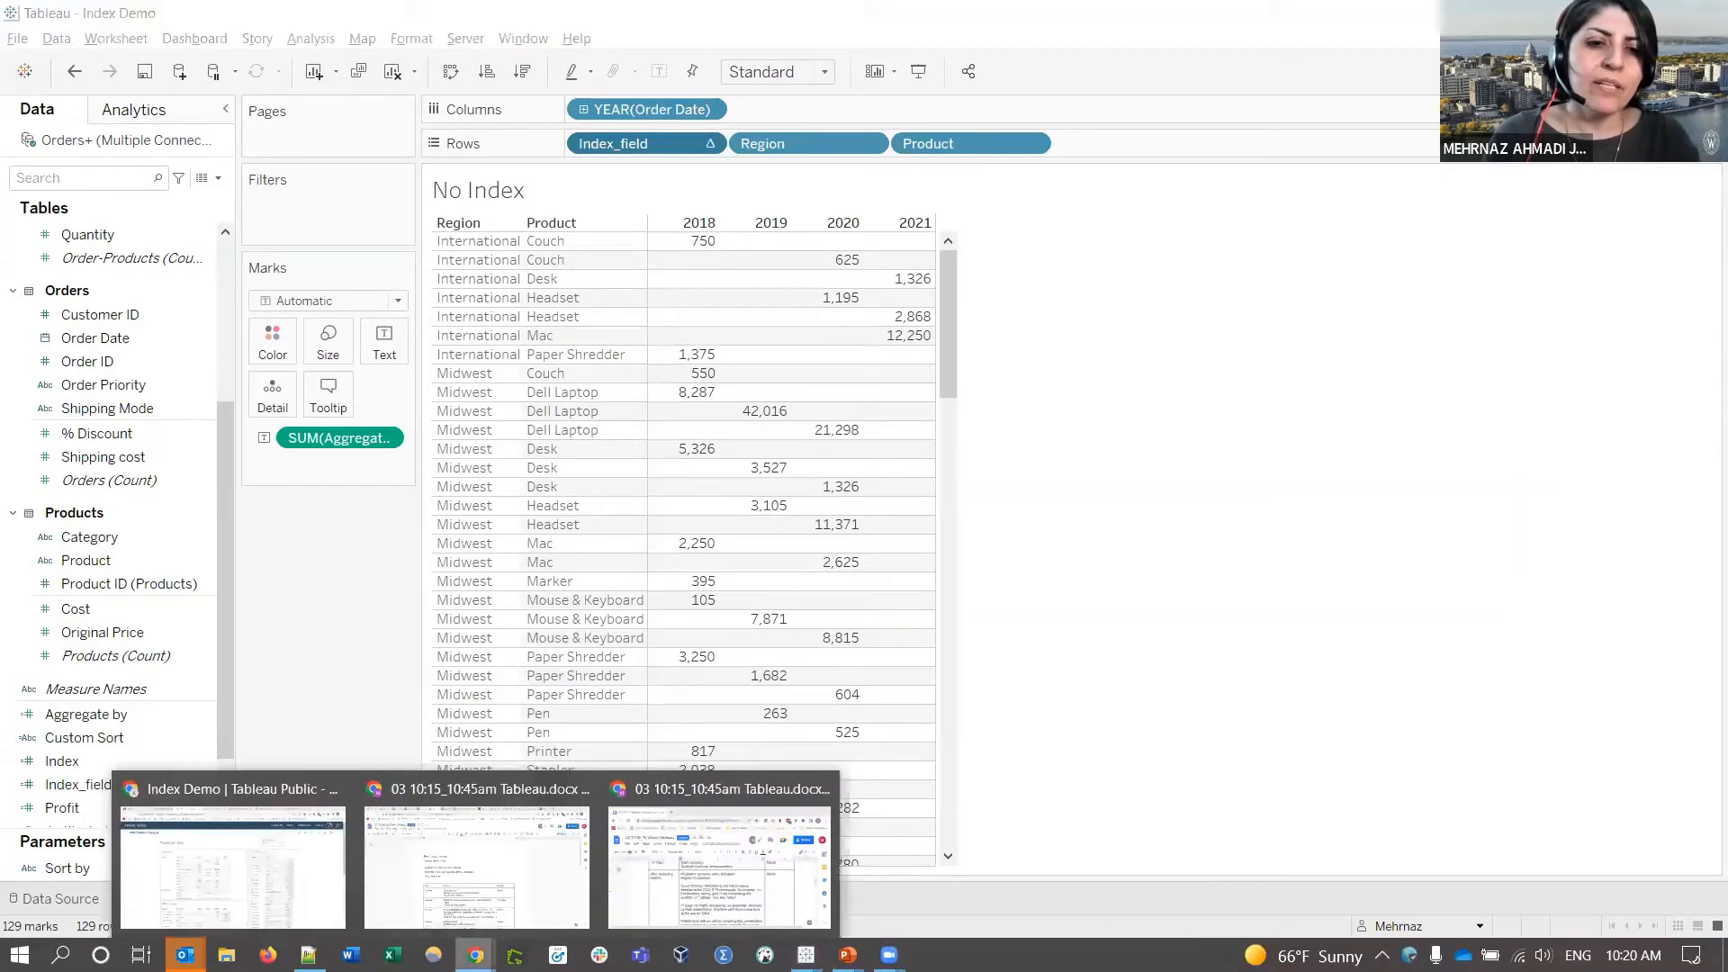
left_click(286, 853)
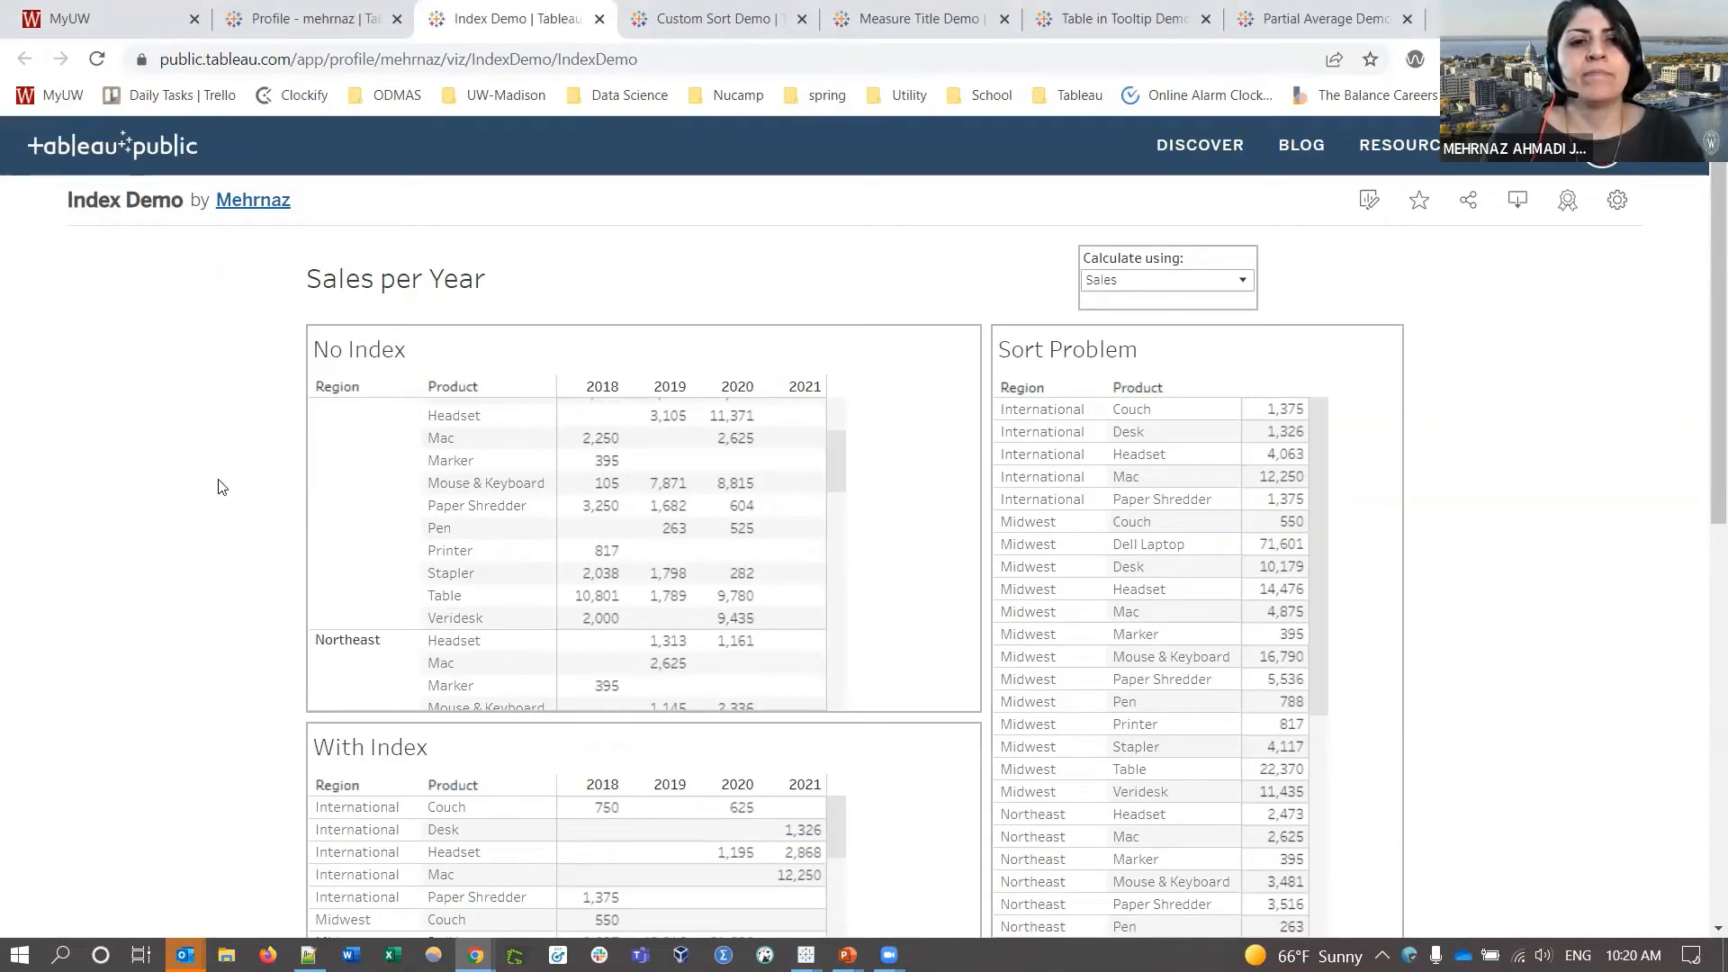
- Scroll down to reveal the With Index table of International and Midwest sales for 2018–2021
scroll(219, 487, "down", 4)
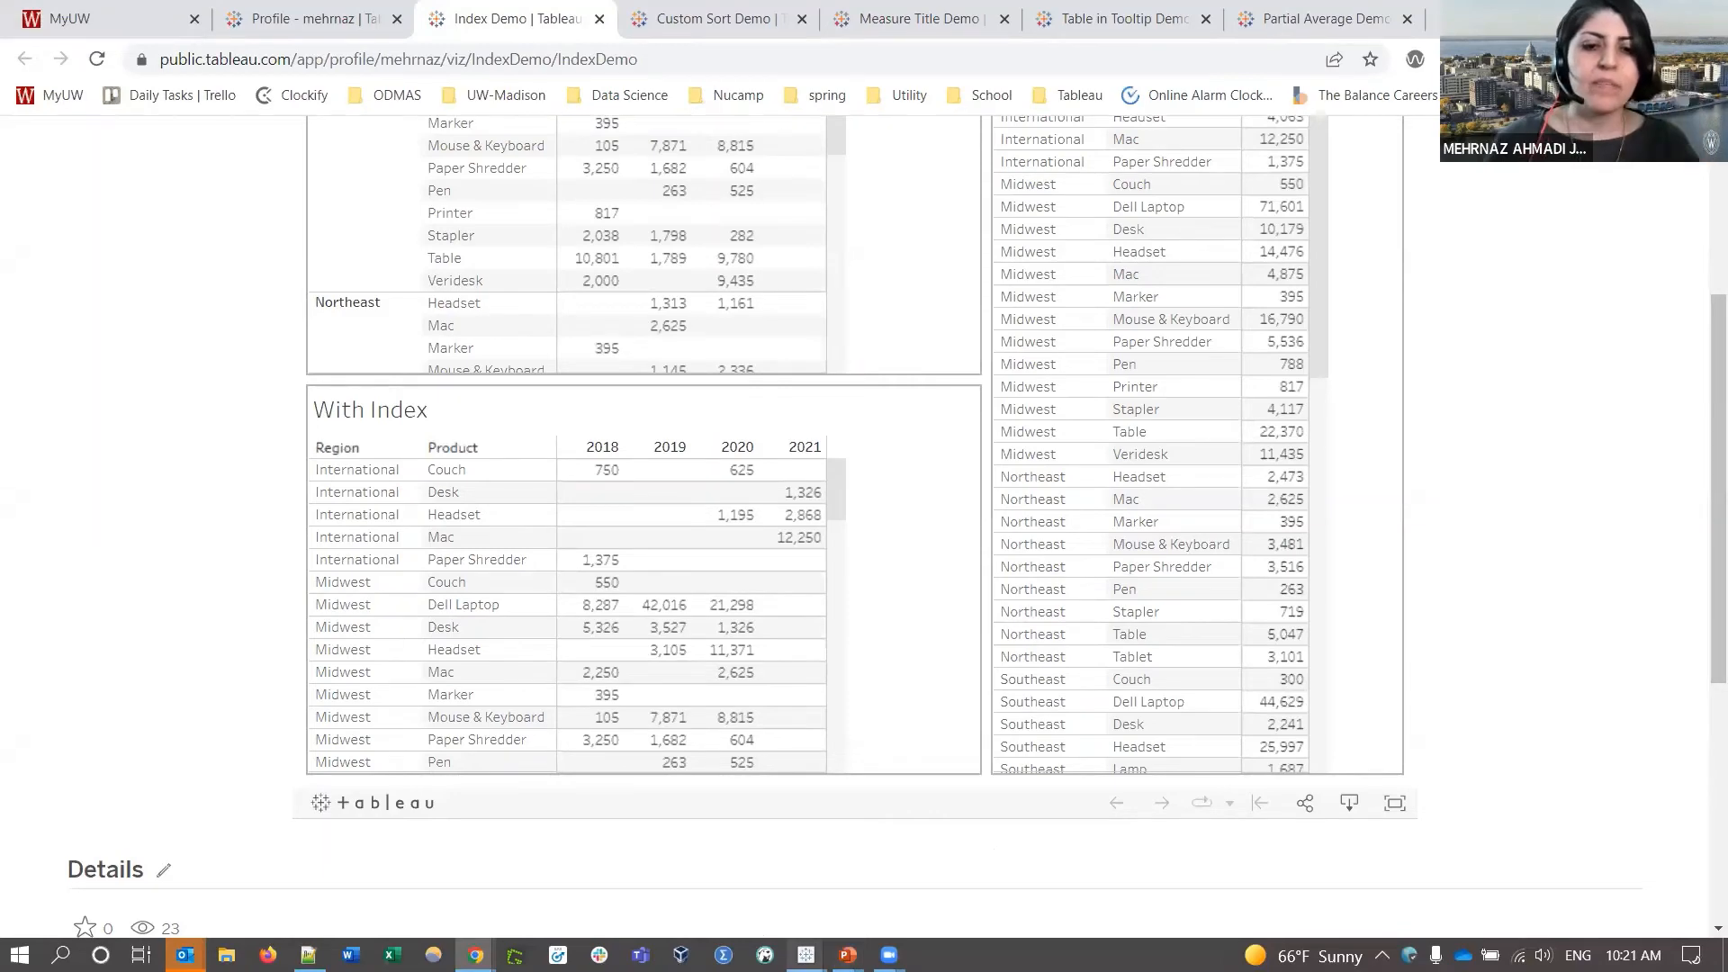
mouse_move(805, 954)
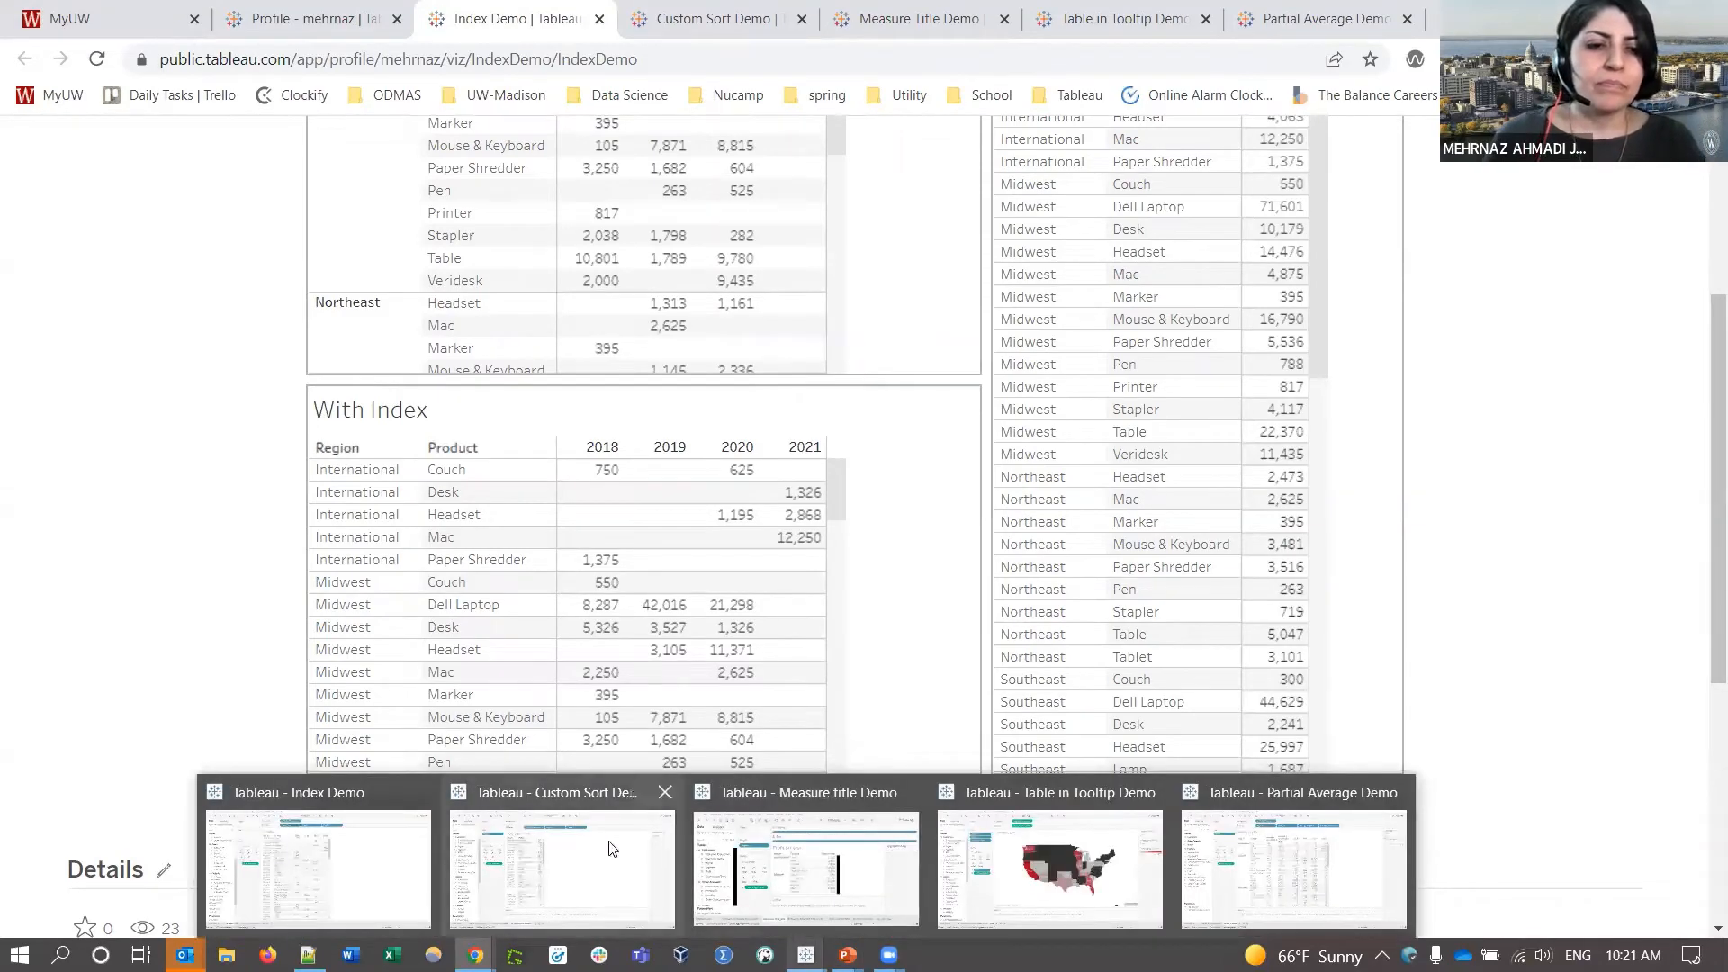
- Set the Custom Sort Demo dashboard to calculate using Sales, then go to the Sorted (single column) sheet
left_click(589, 859)
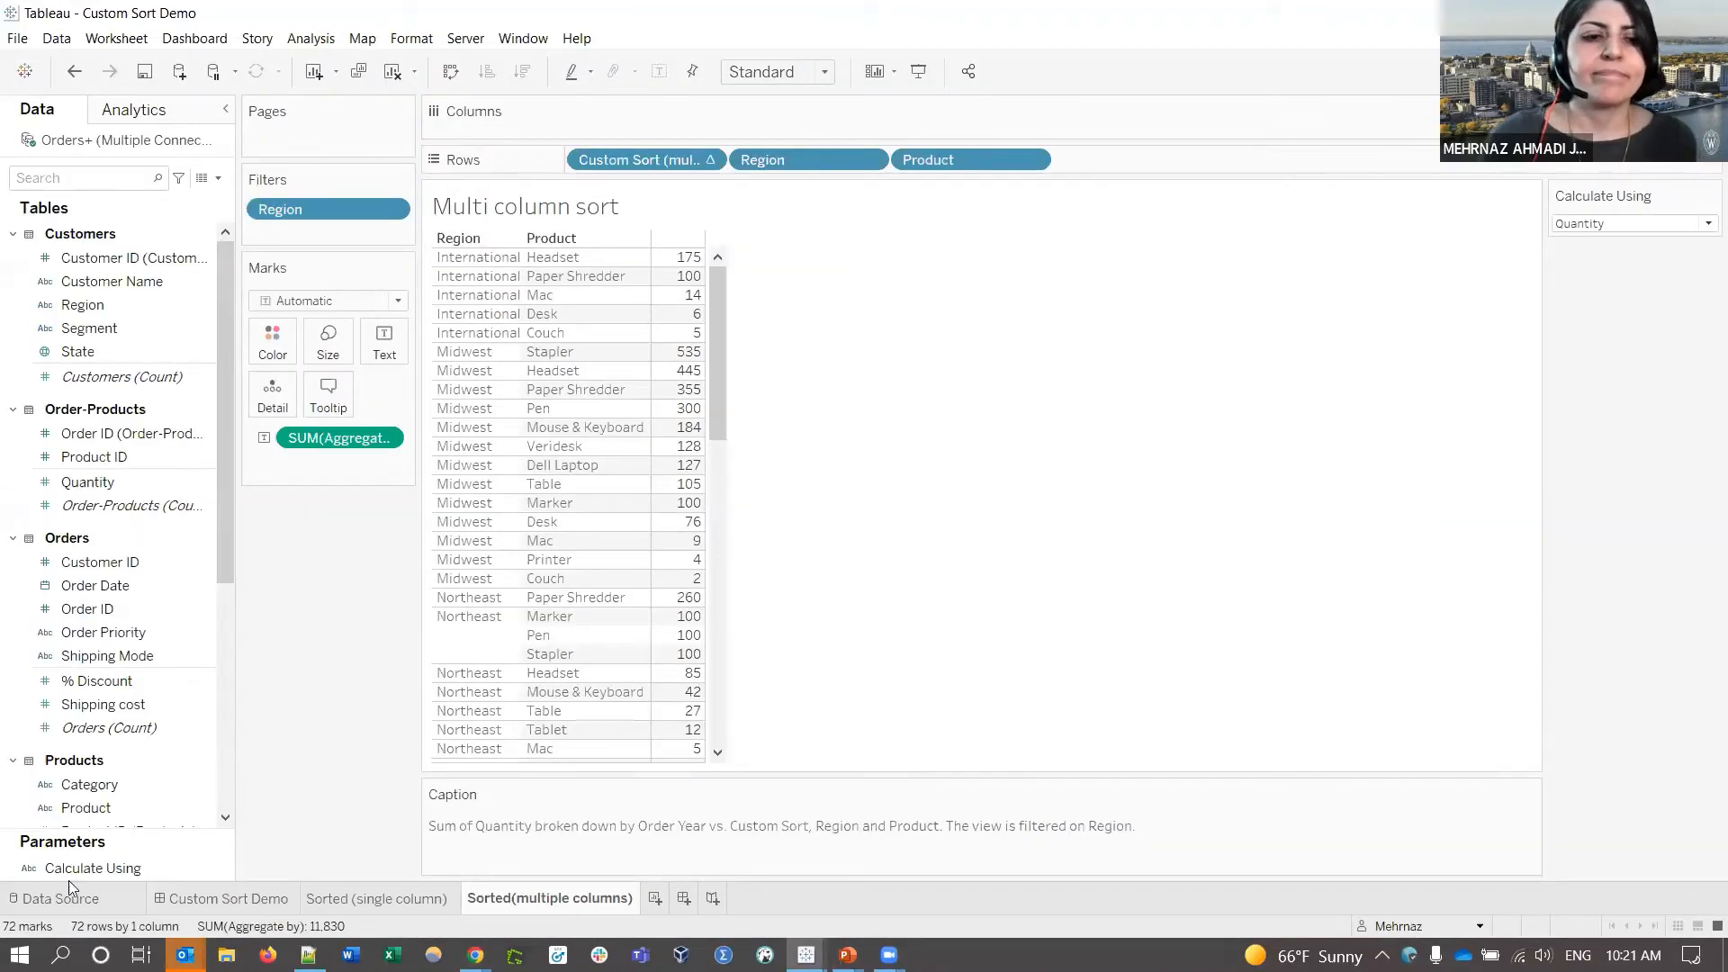
left_click(220, 898)
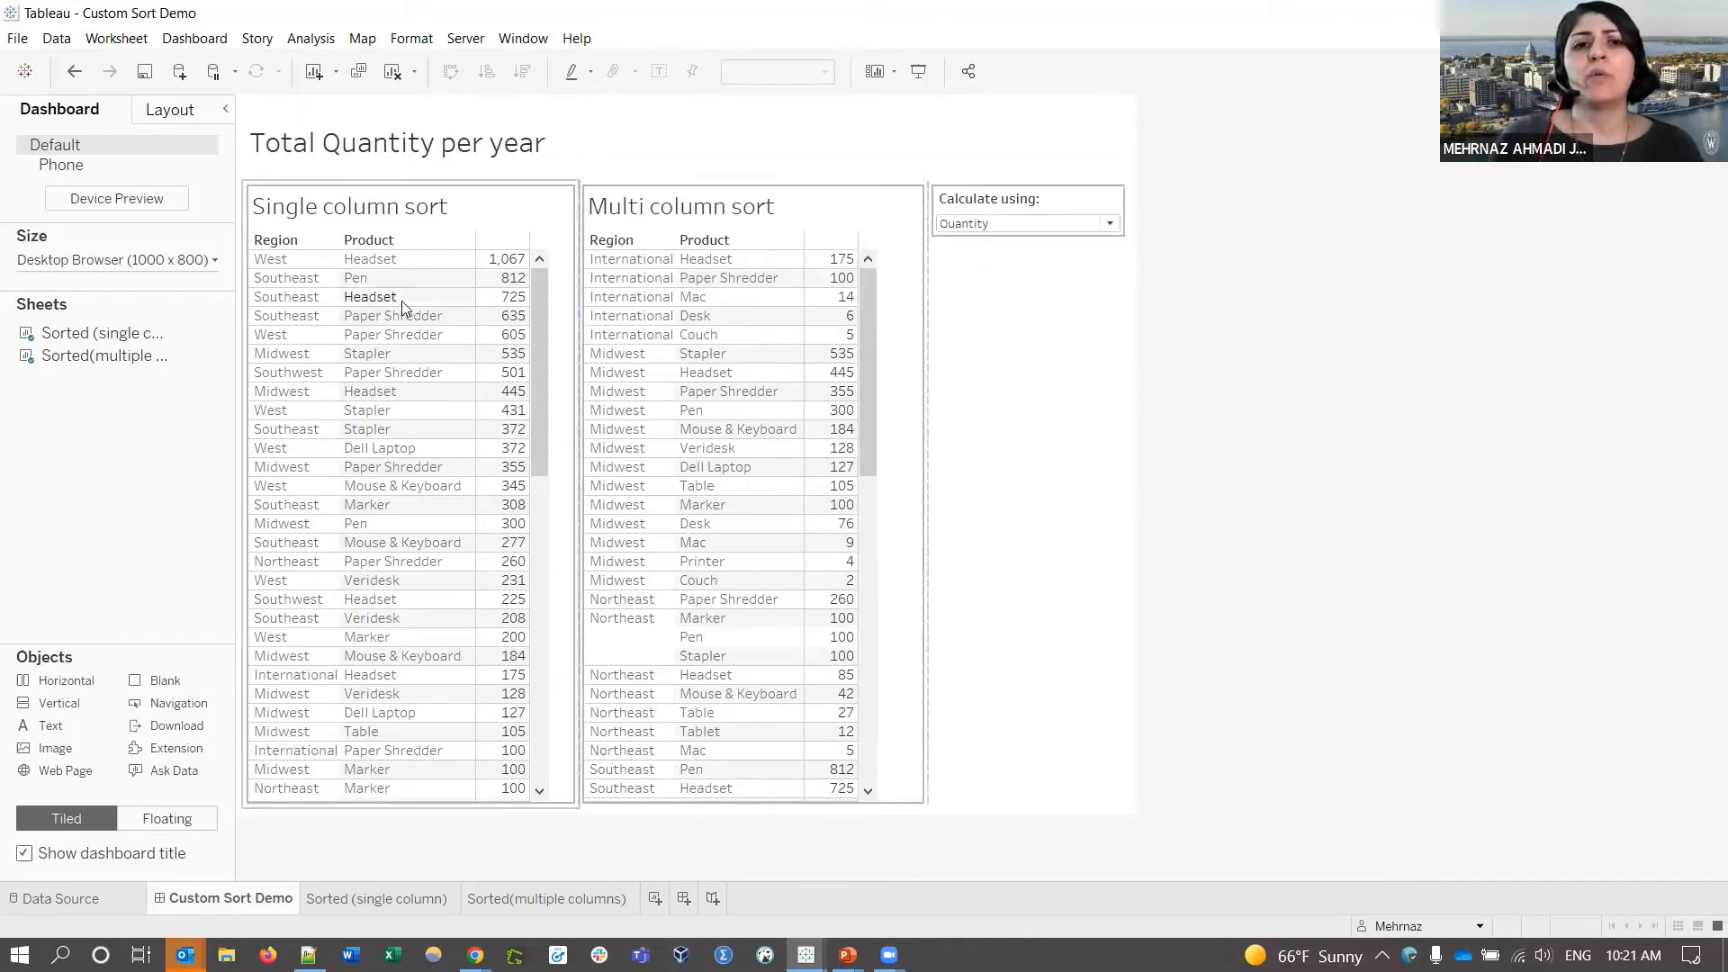
left_click(967, 225)
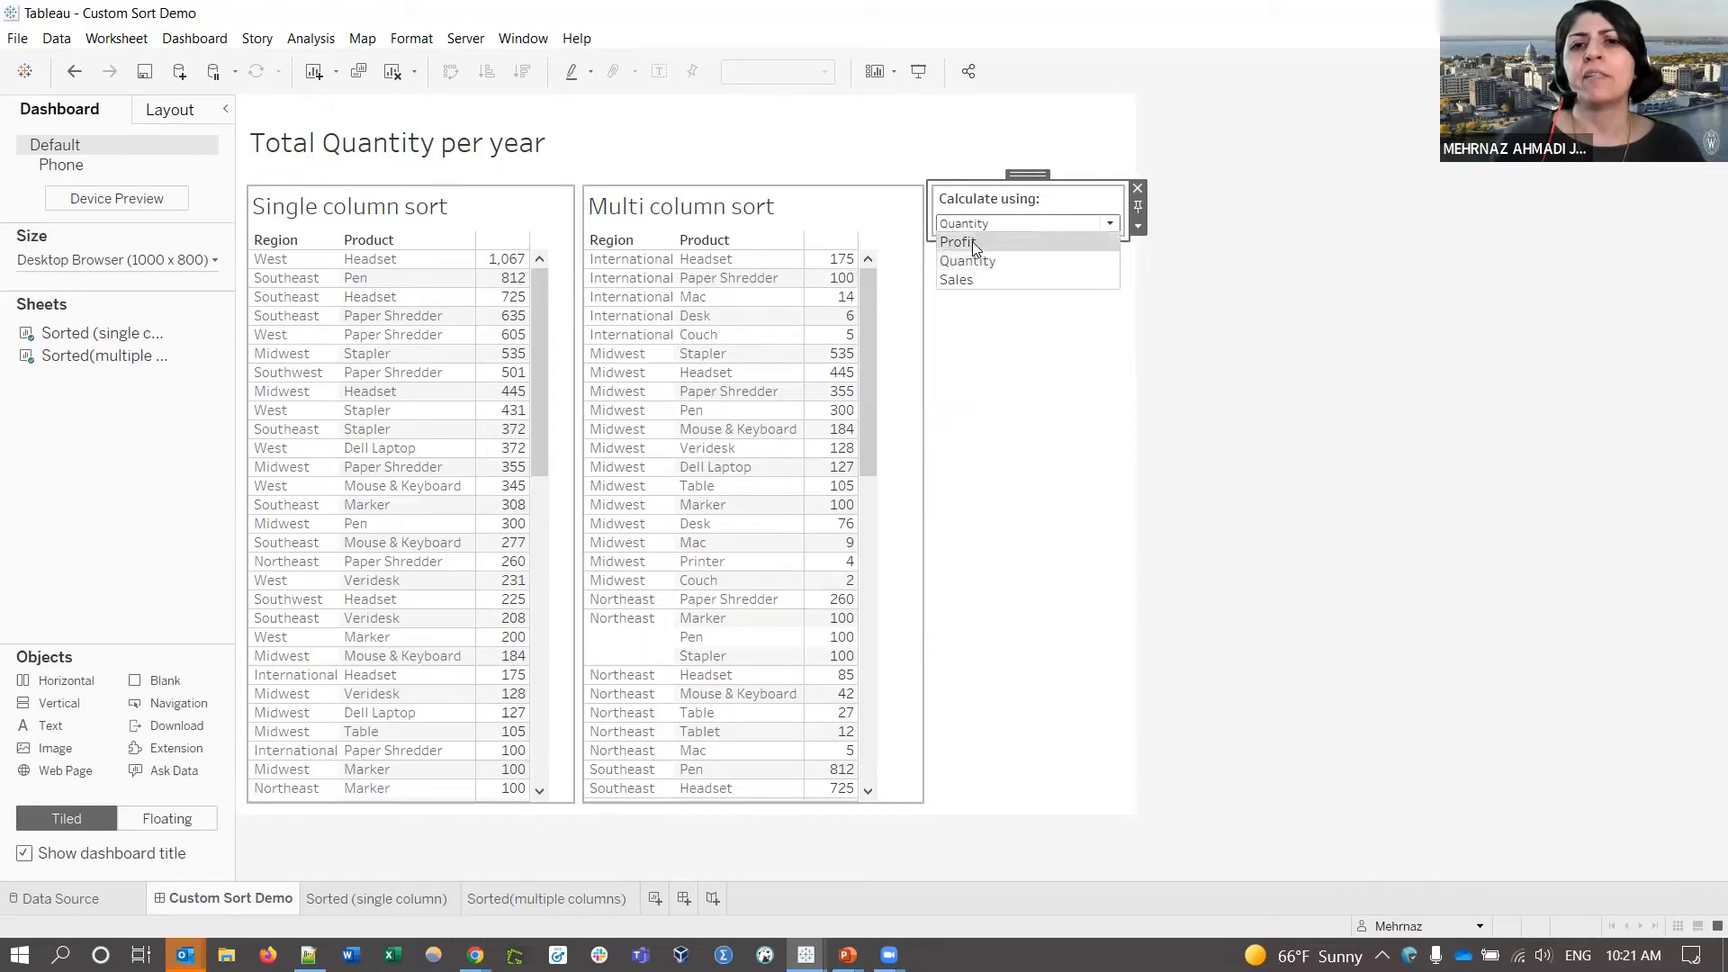
left_click(972, 241)
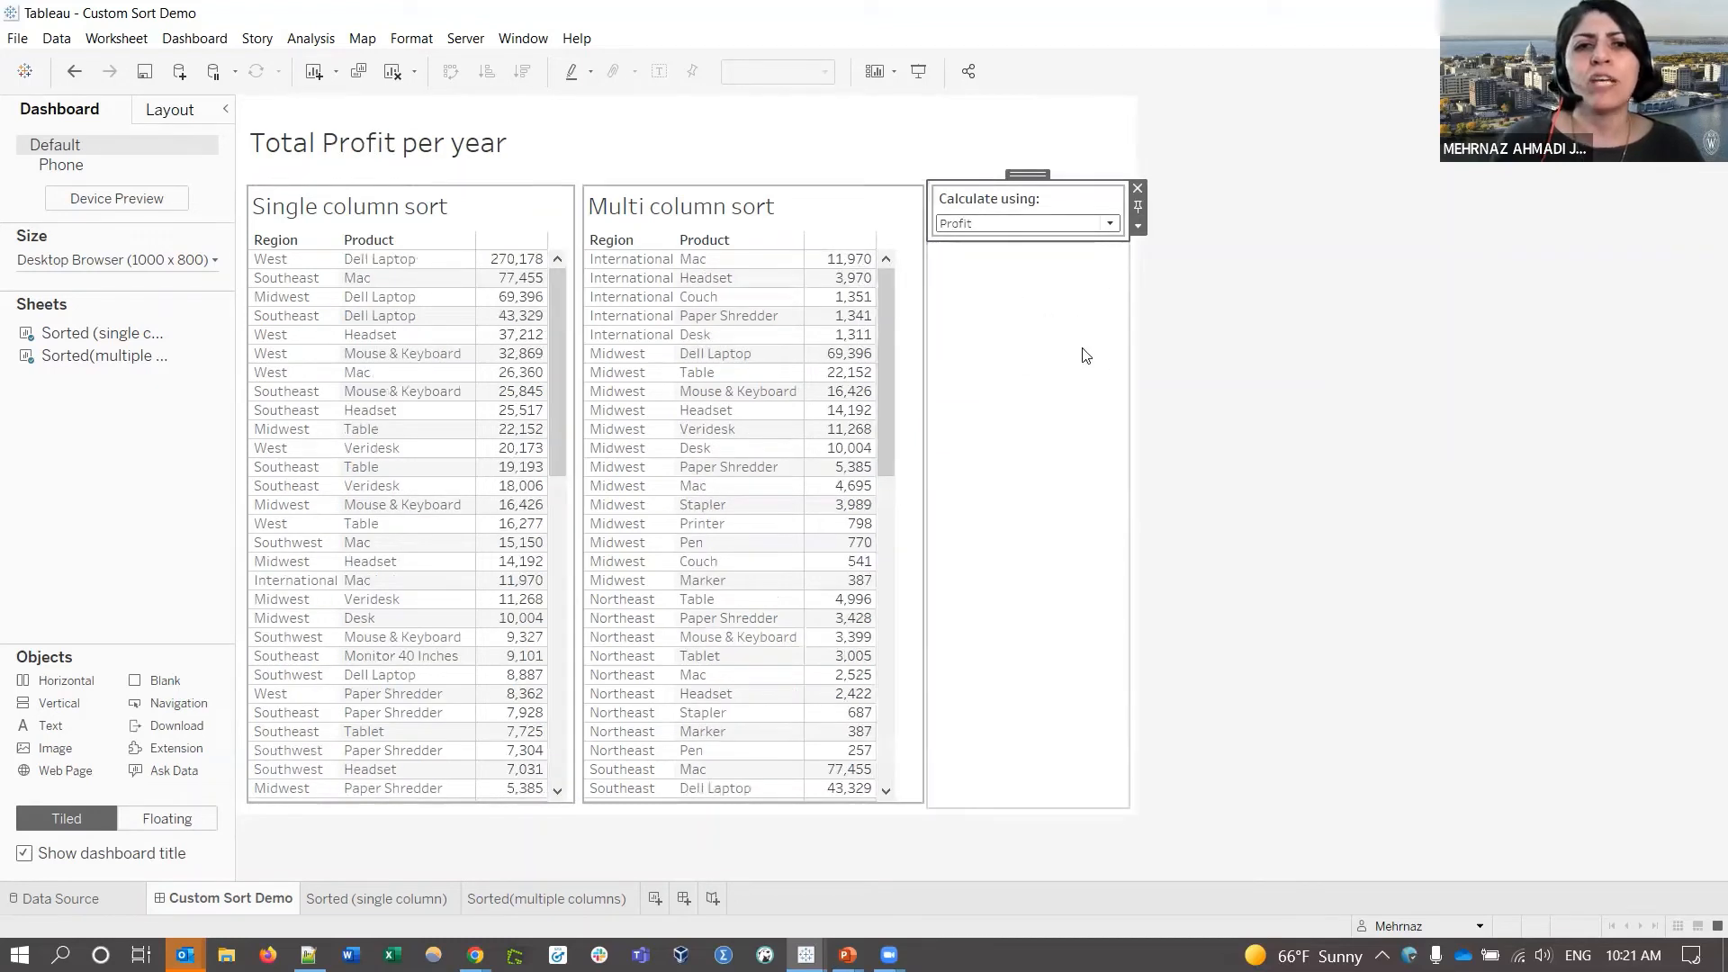
left_click(1033, 230)
left_click(1014, 280)
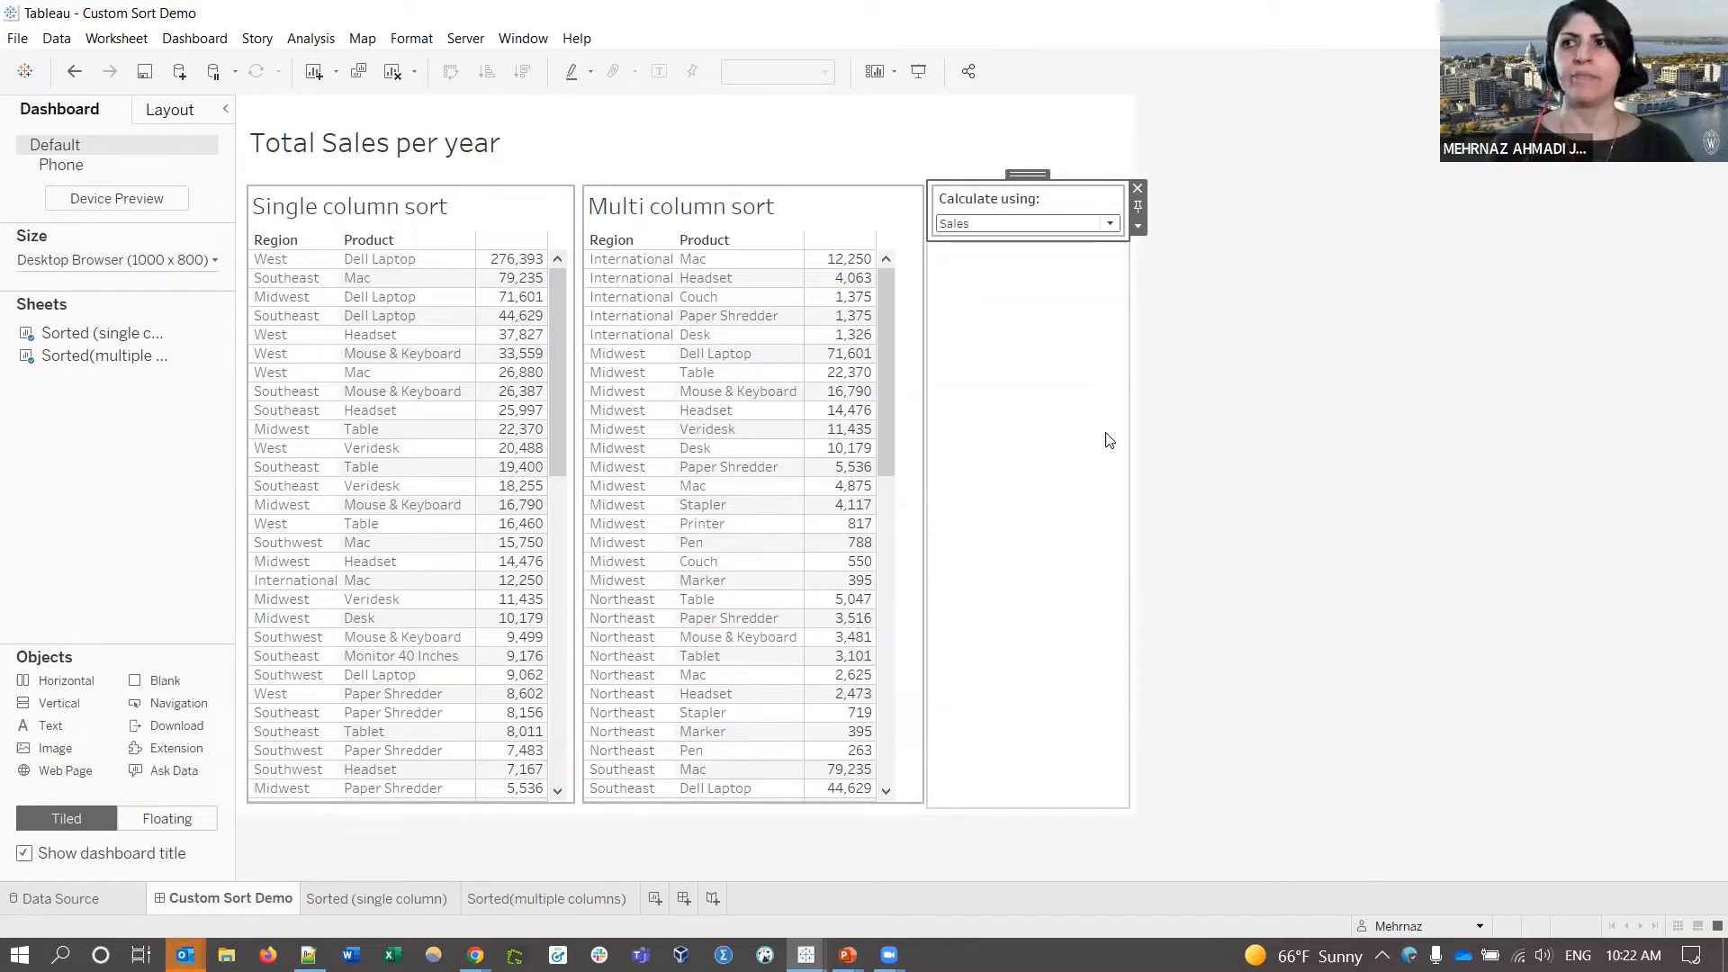
left_click(509, 206)
left_click(589, 206)
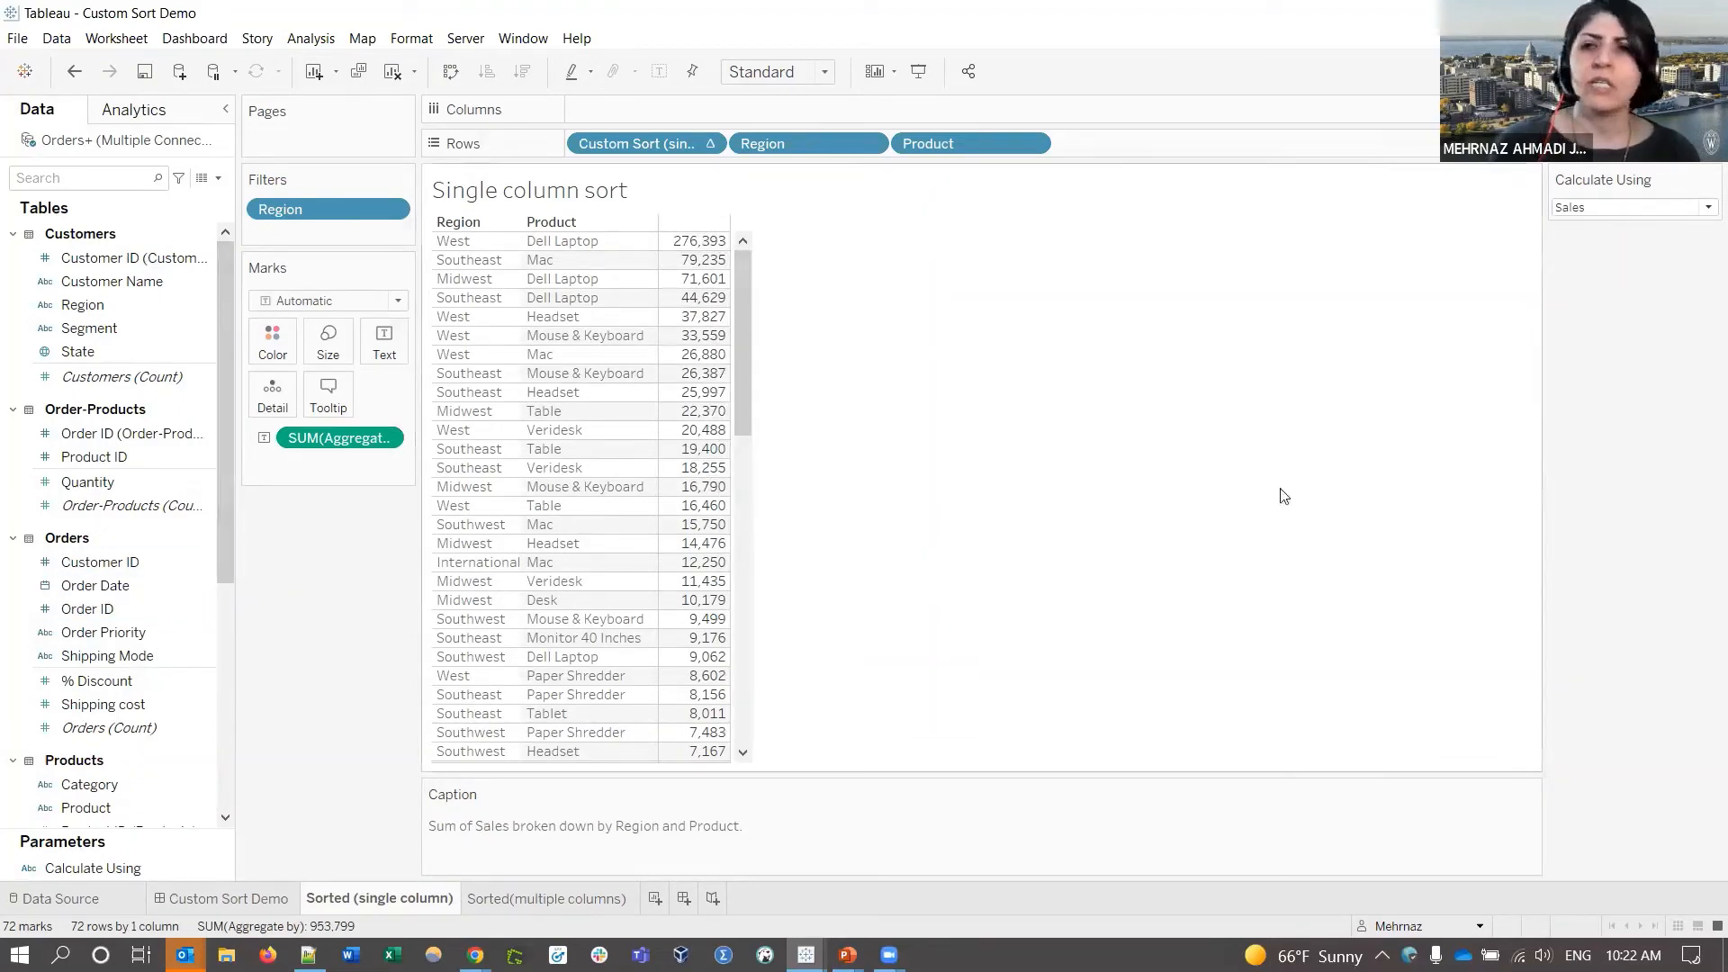
- Switch the Calculate Using parameter to Quantity on the single column sort table
left_click(1627, 208)
left_click(1593, 225)
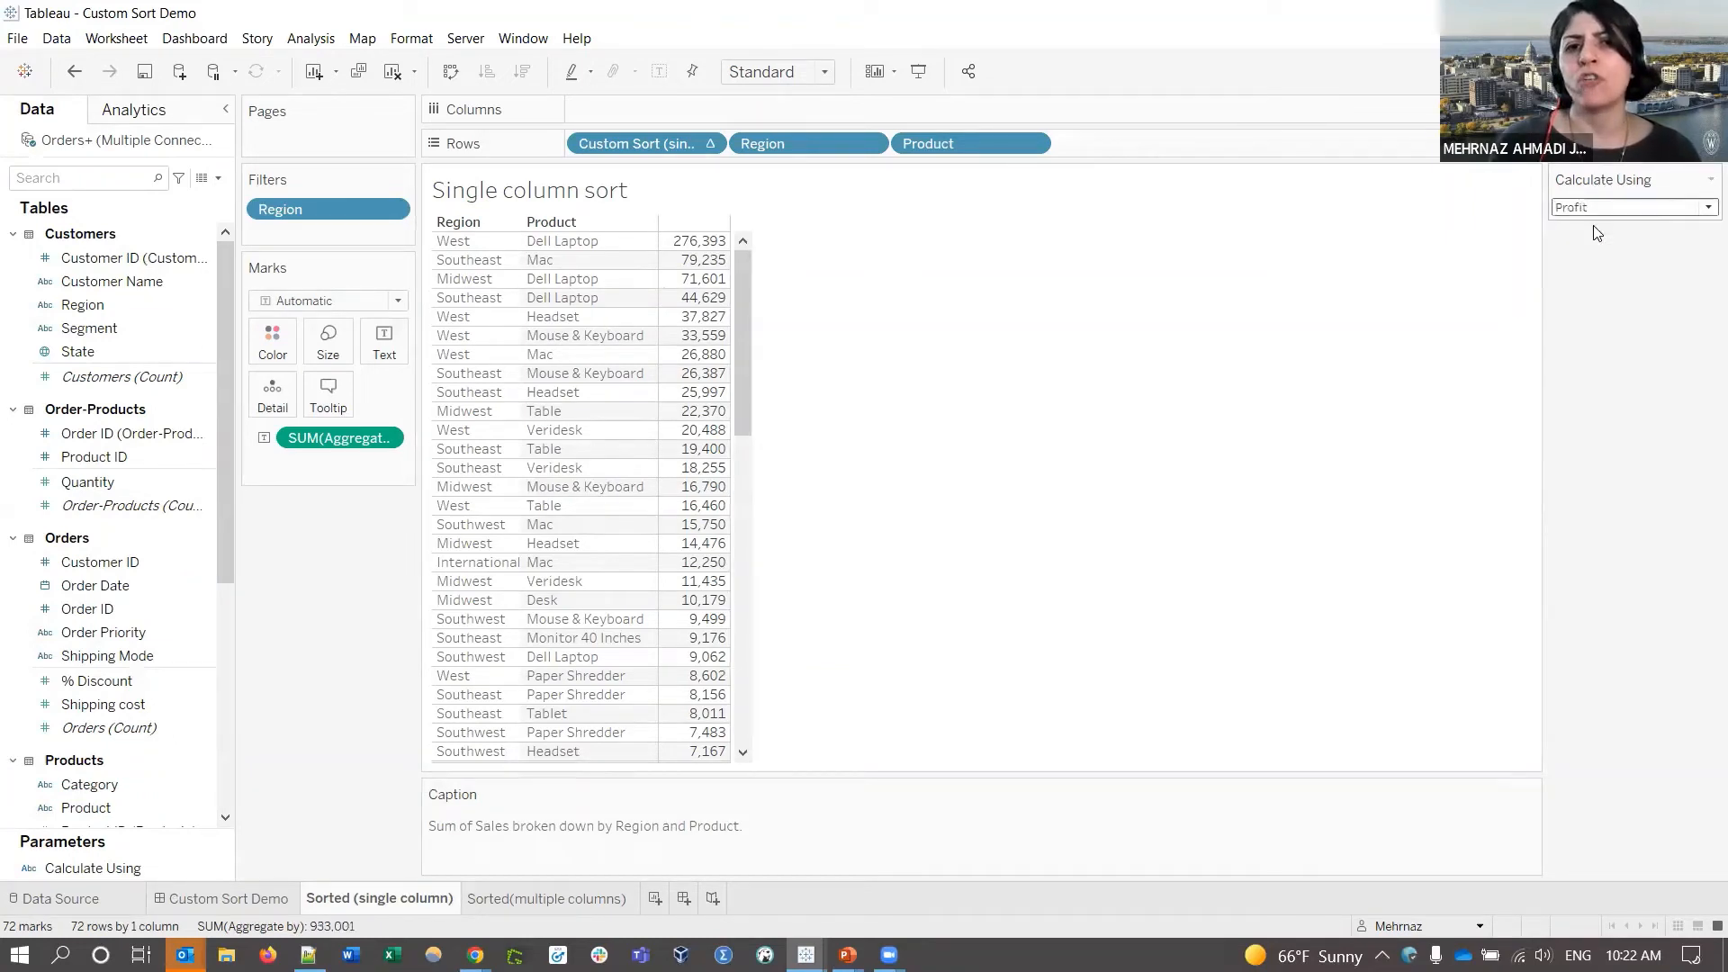
left_click(1623, 210)
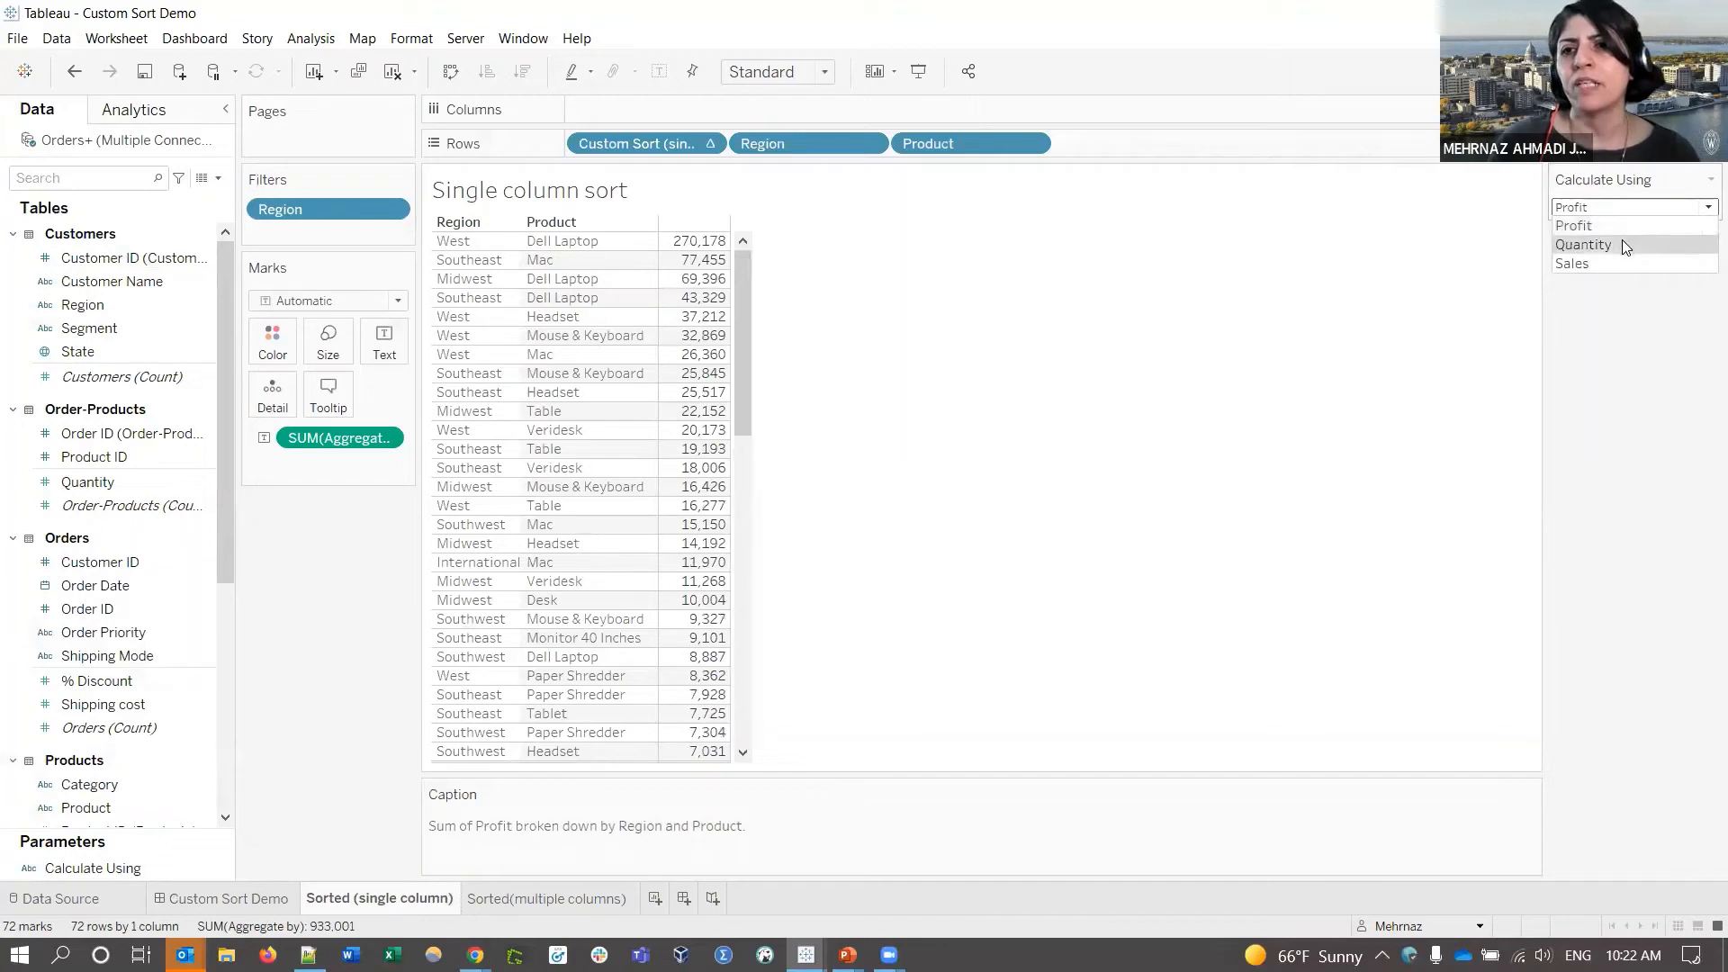
left_click(1622, 239)
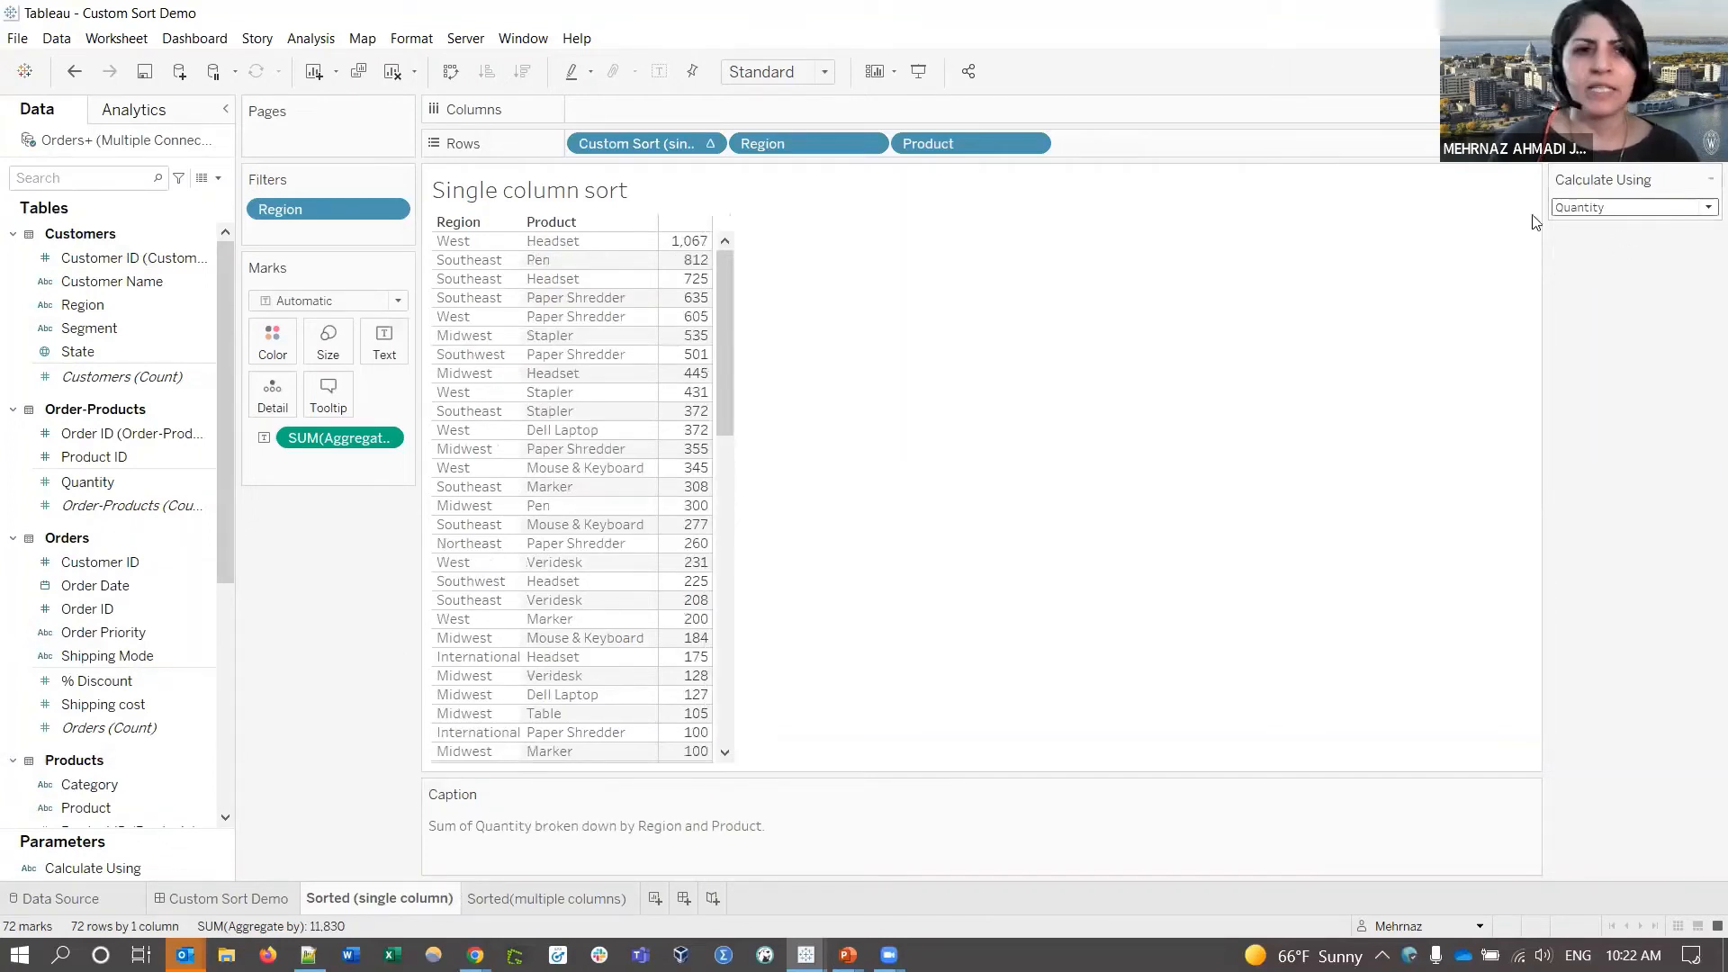
mouse_move(666, 411)
left_click_drag(224, 486, 202, 730)
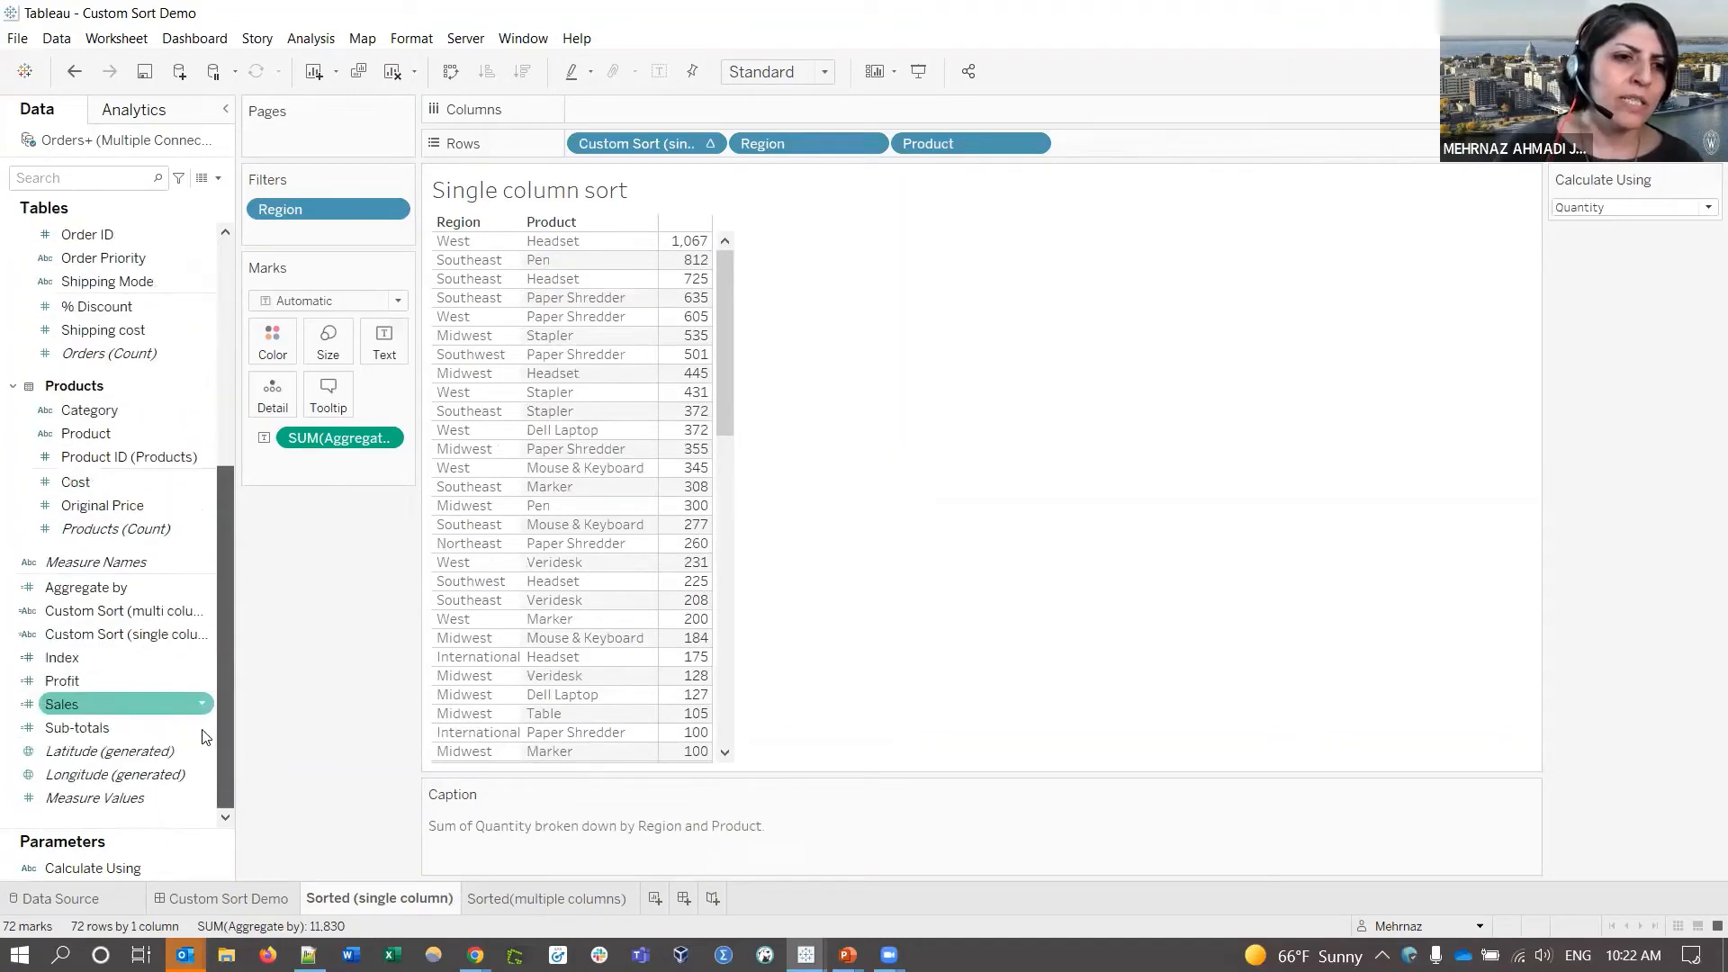
- Review the Aggregate by IF formula and its [Calculate Using] reference, closing without changes
right_click(92, 589)
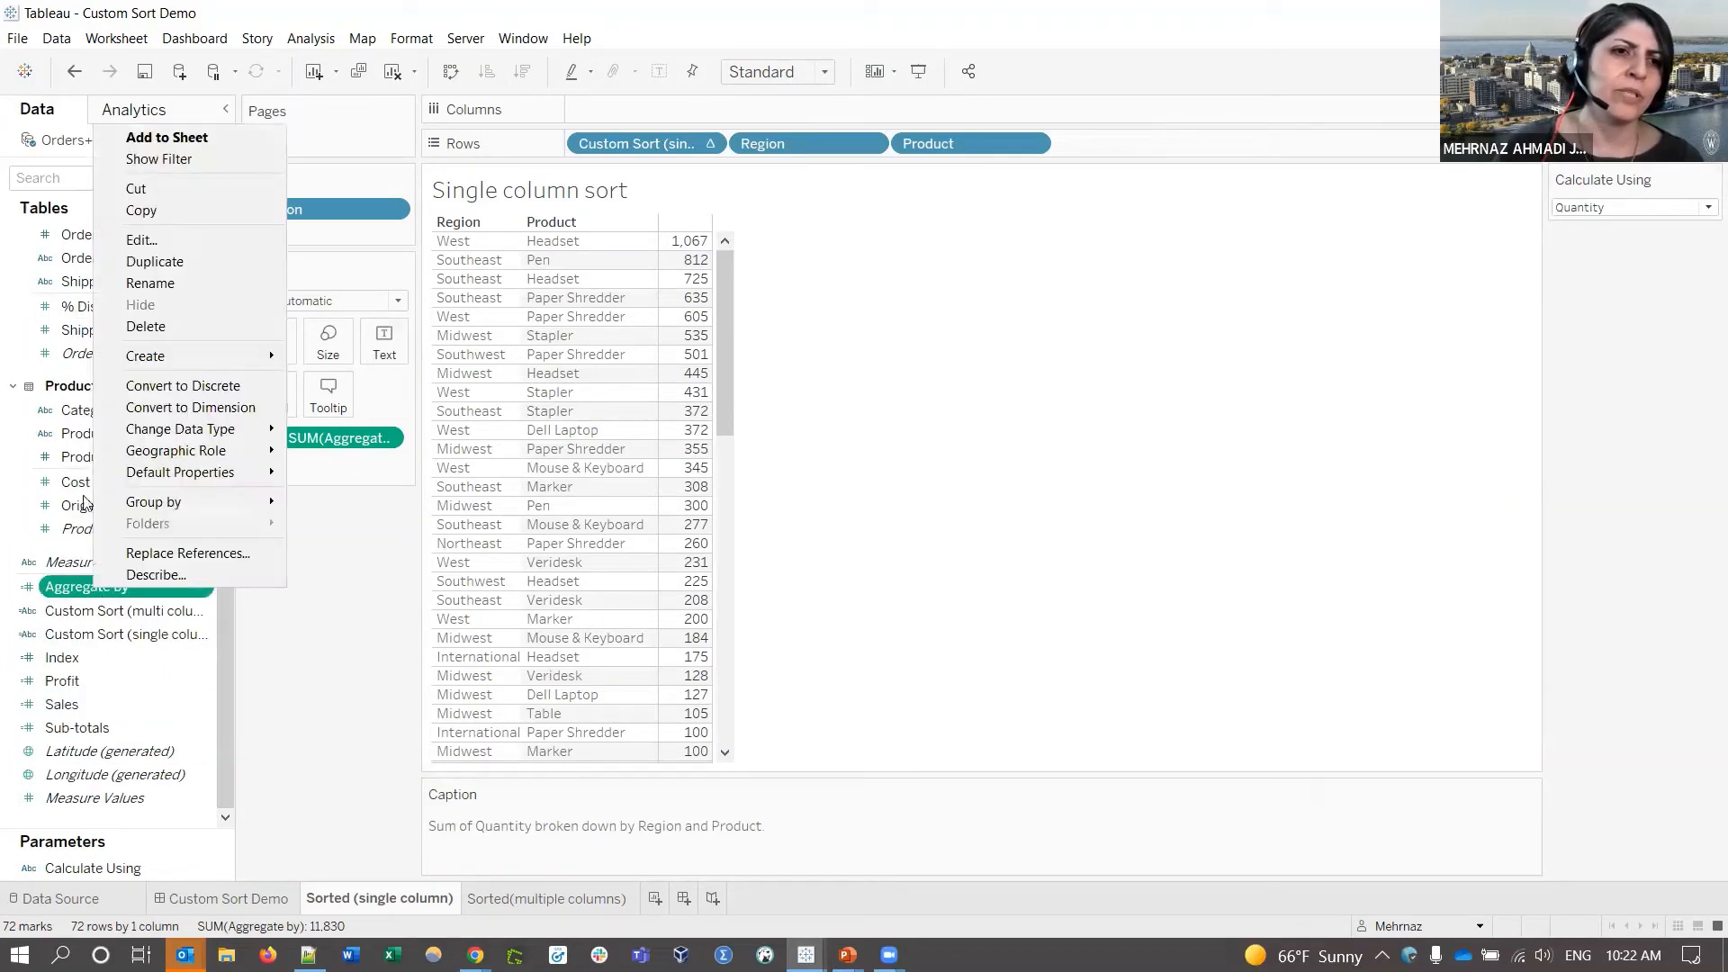
left_click(139, 236)
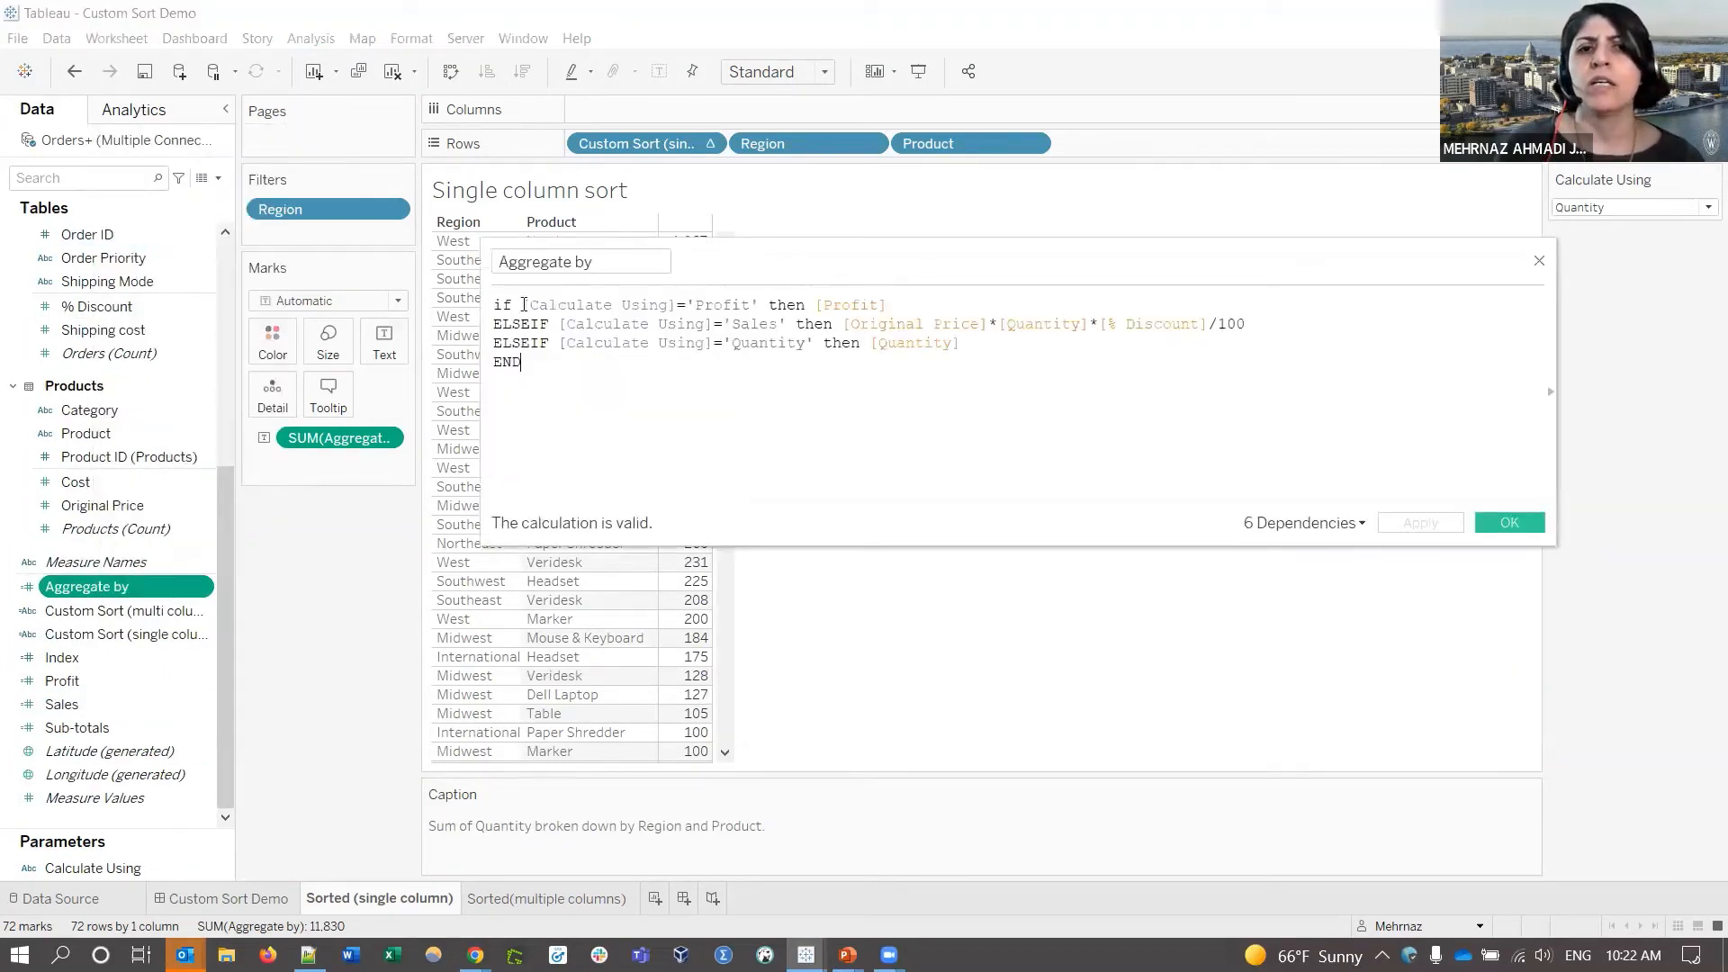
left_click_drag(523, 305, 675, 305)
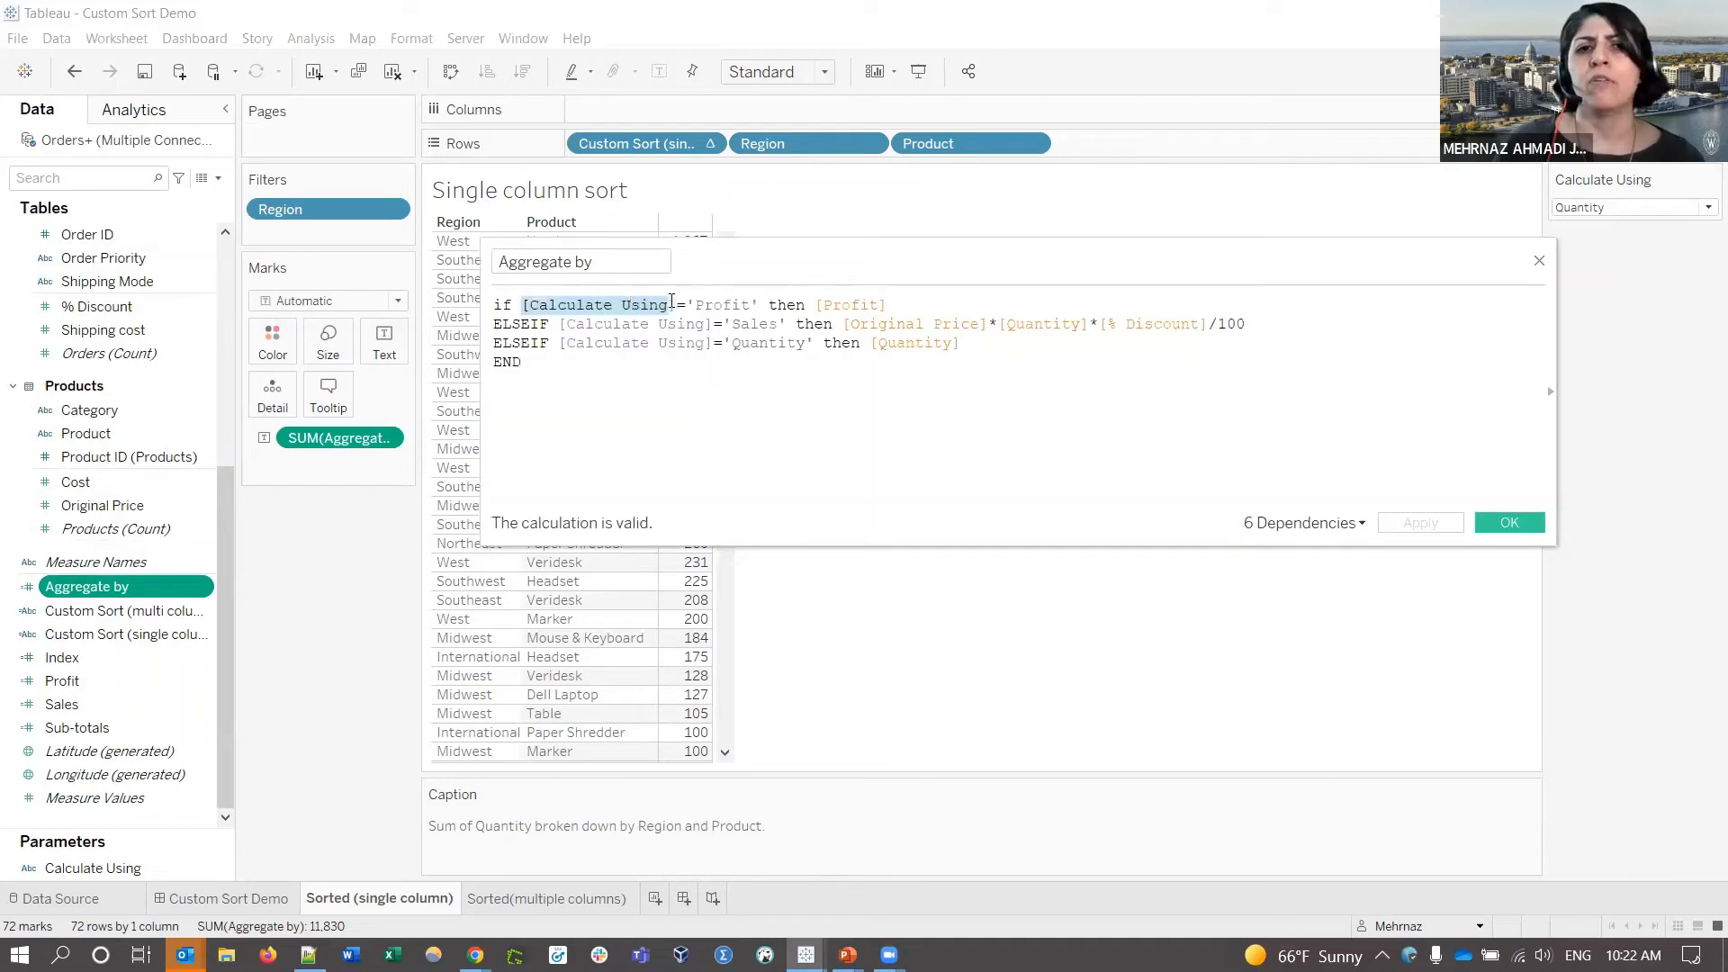
left_click(903, 309)
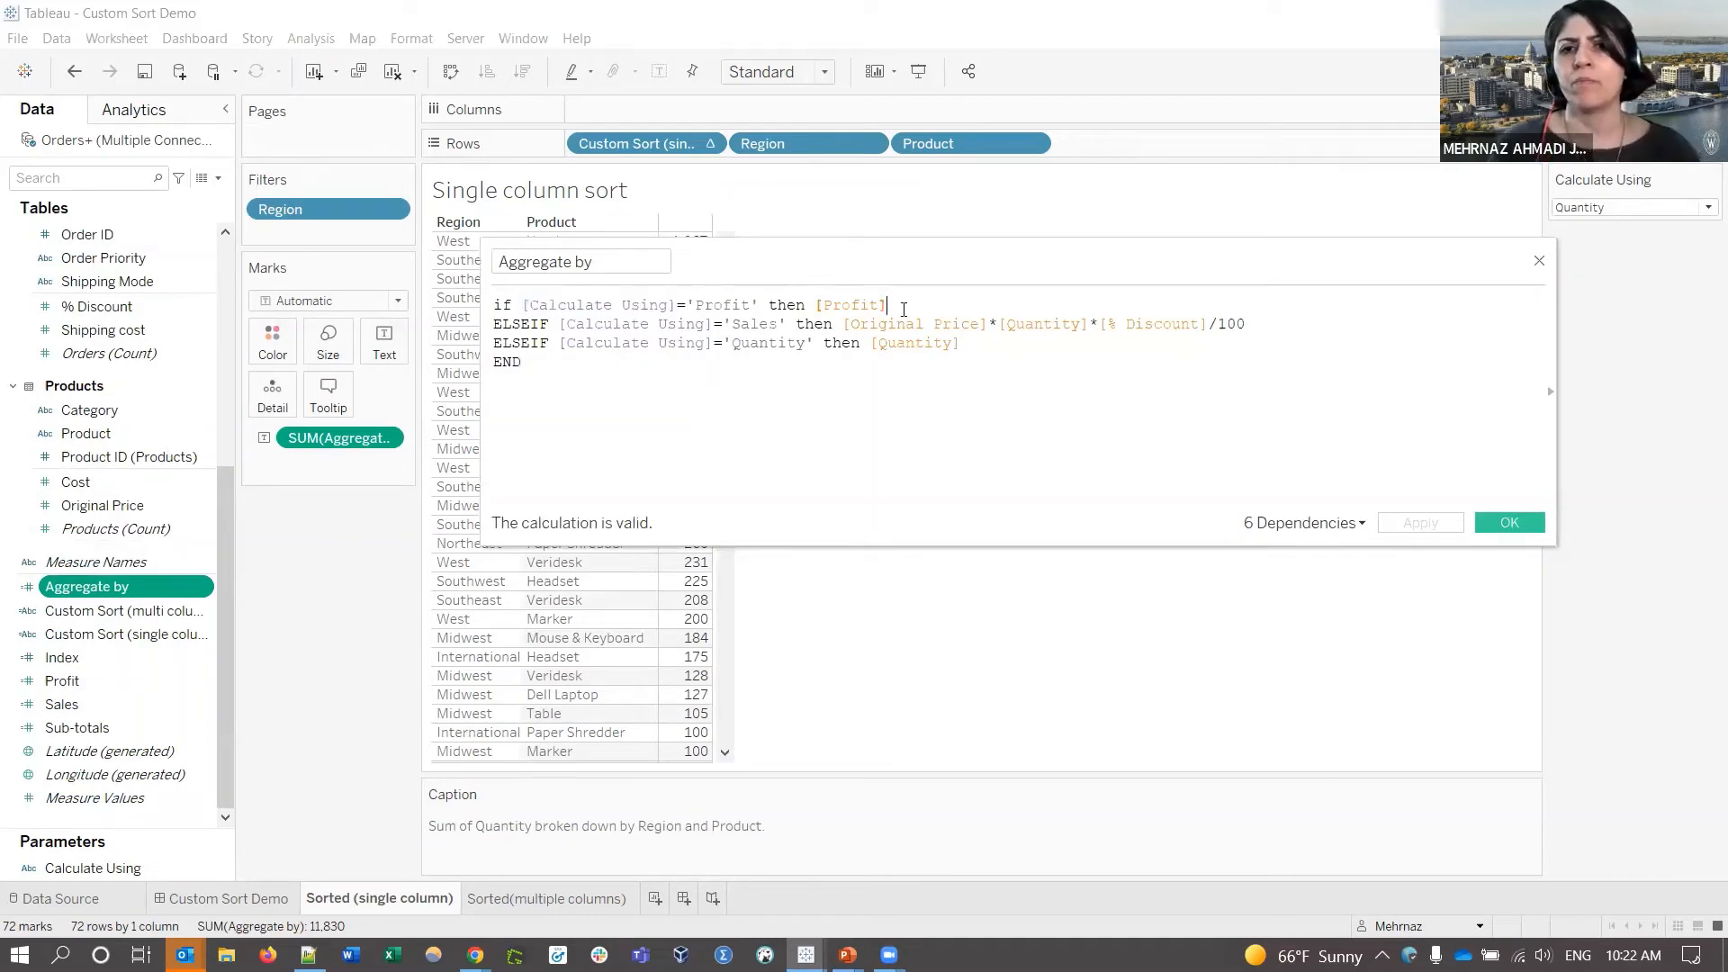
left_click(1539, 262)
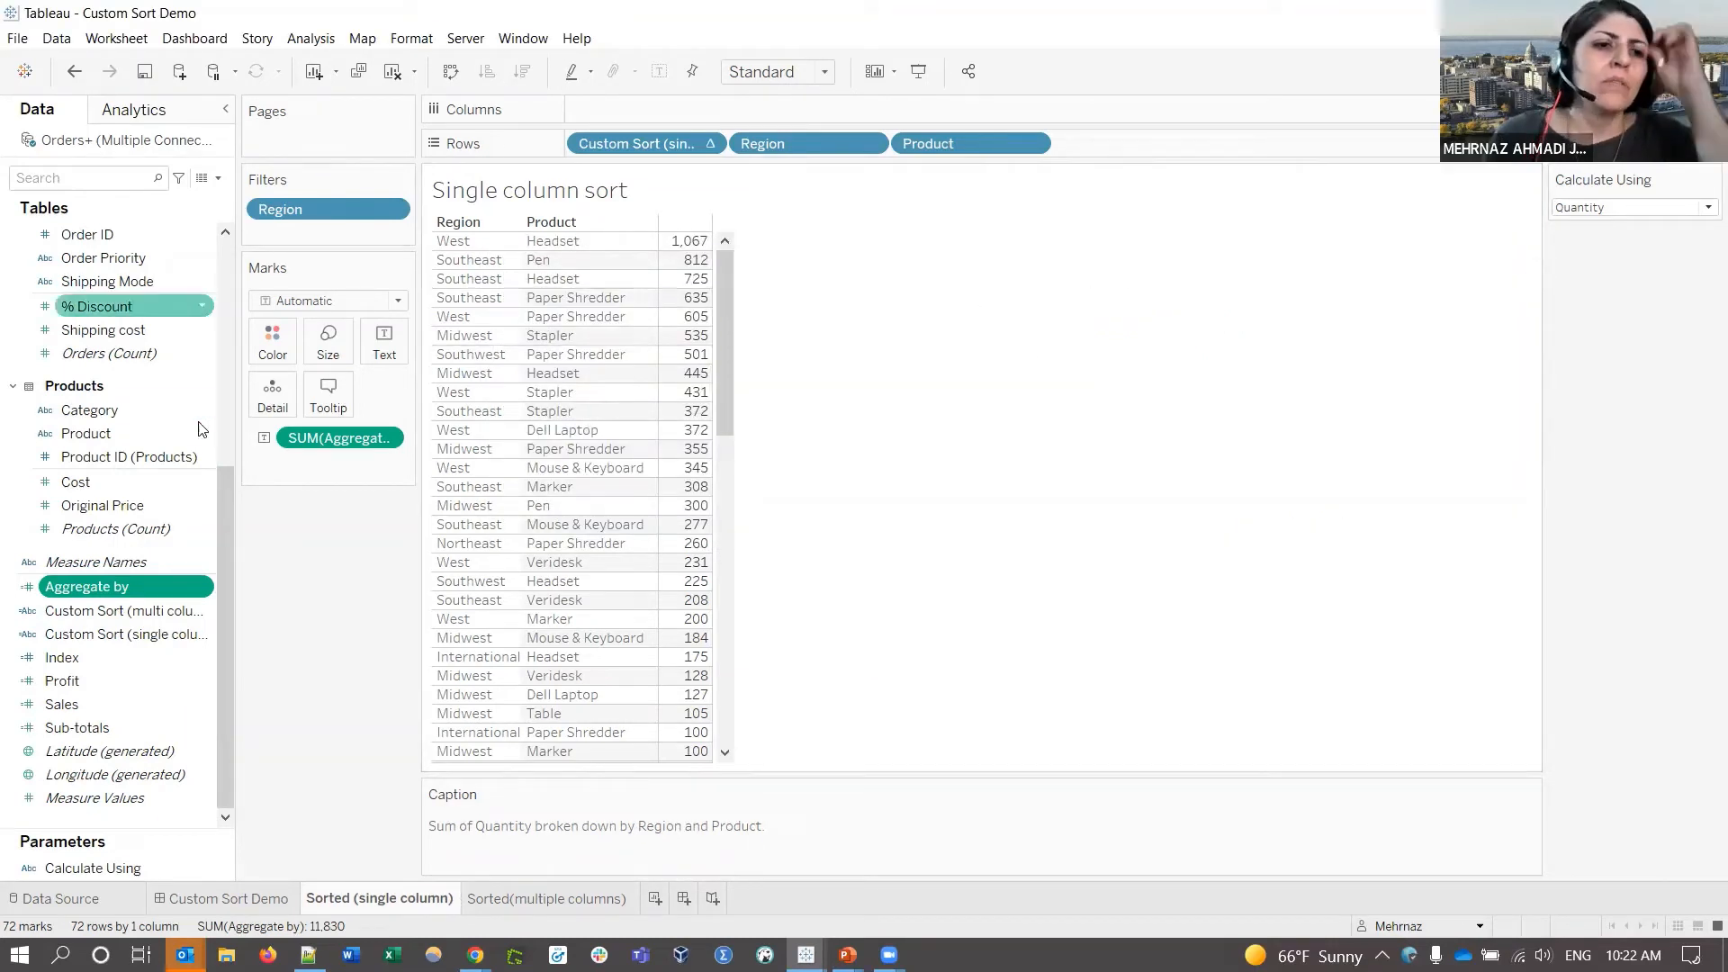
- Examine the Custom Sort (single column) formula STR(RANK(SUM([Aggregate by]),'desc'))
right_click(130, 629)
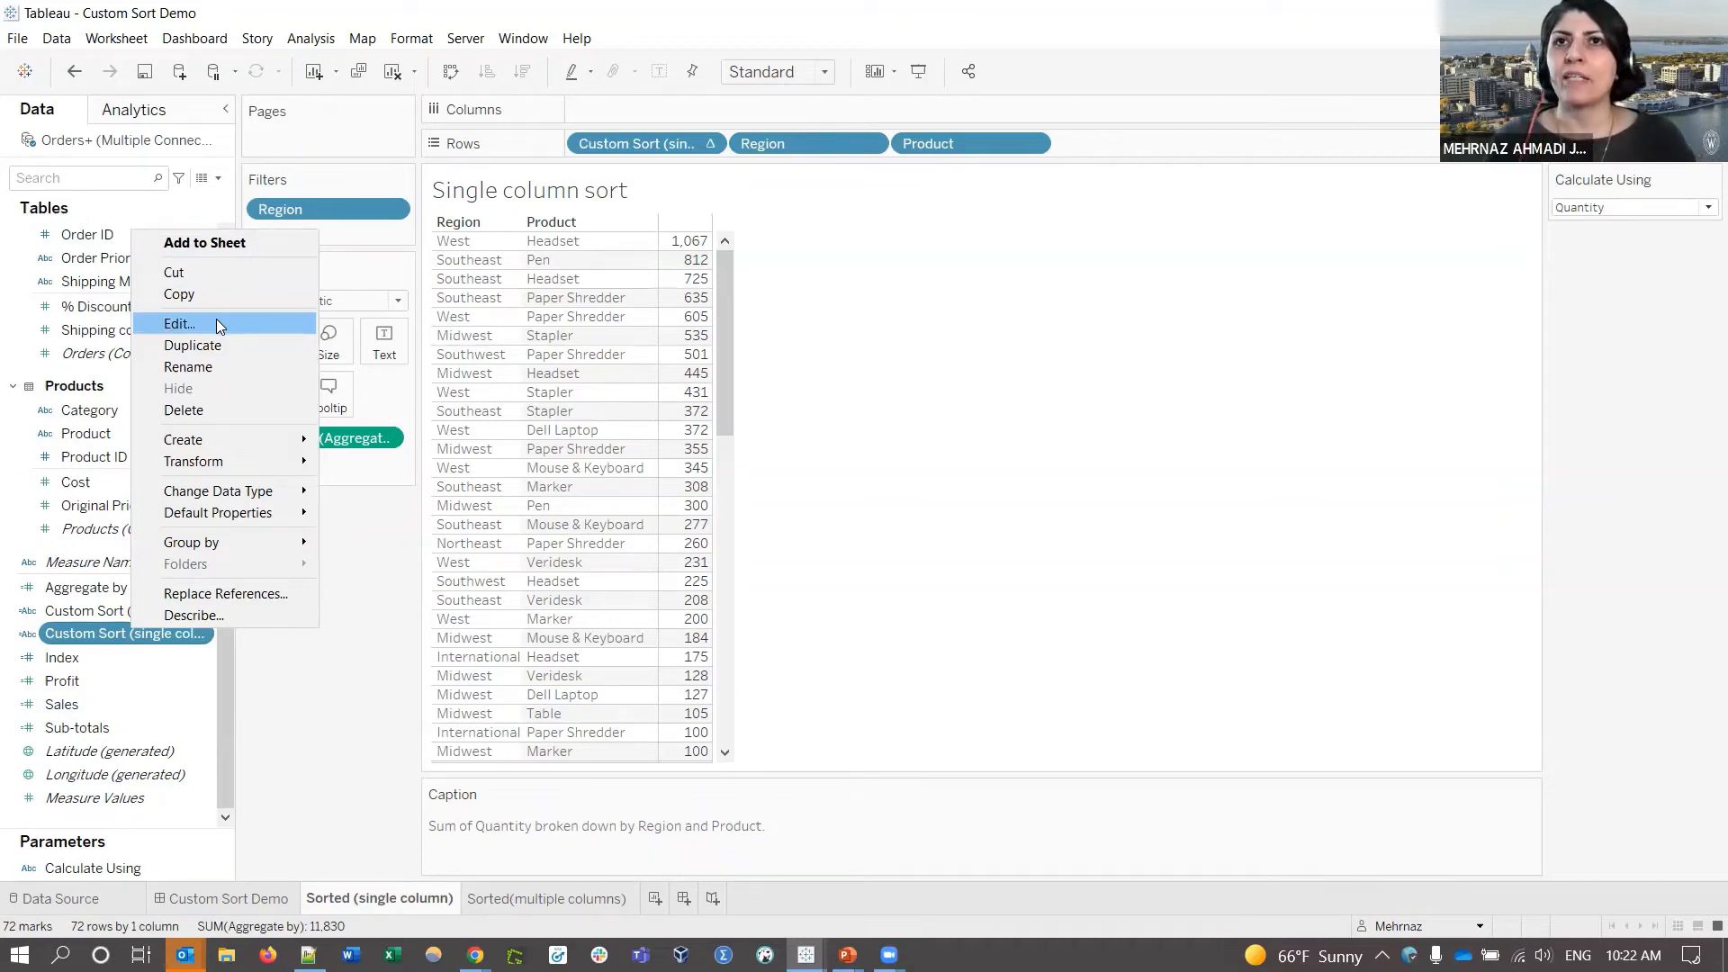
left_click(216, 323)
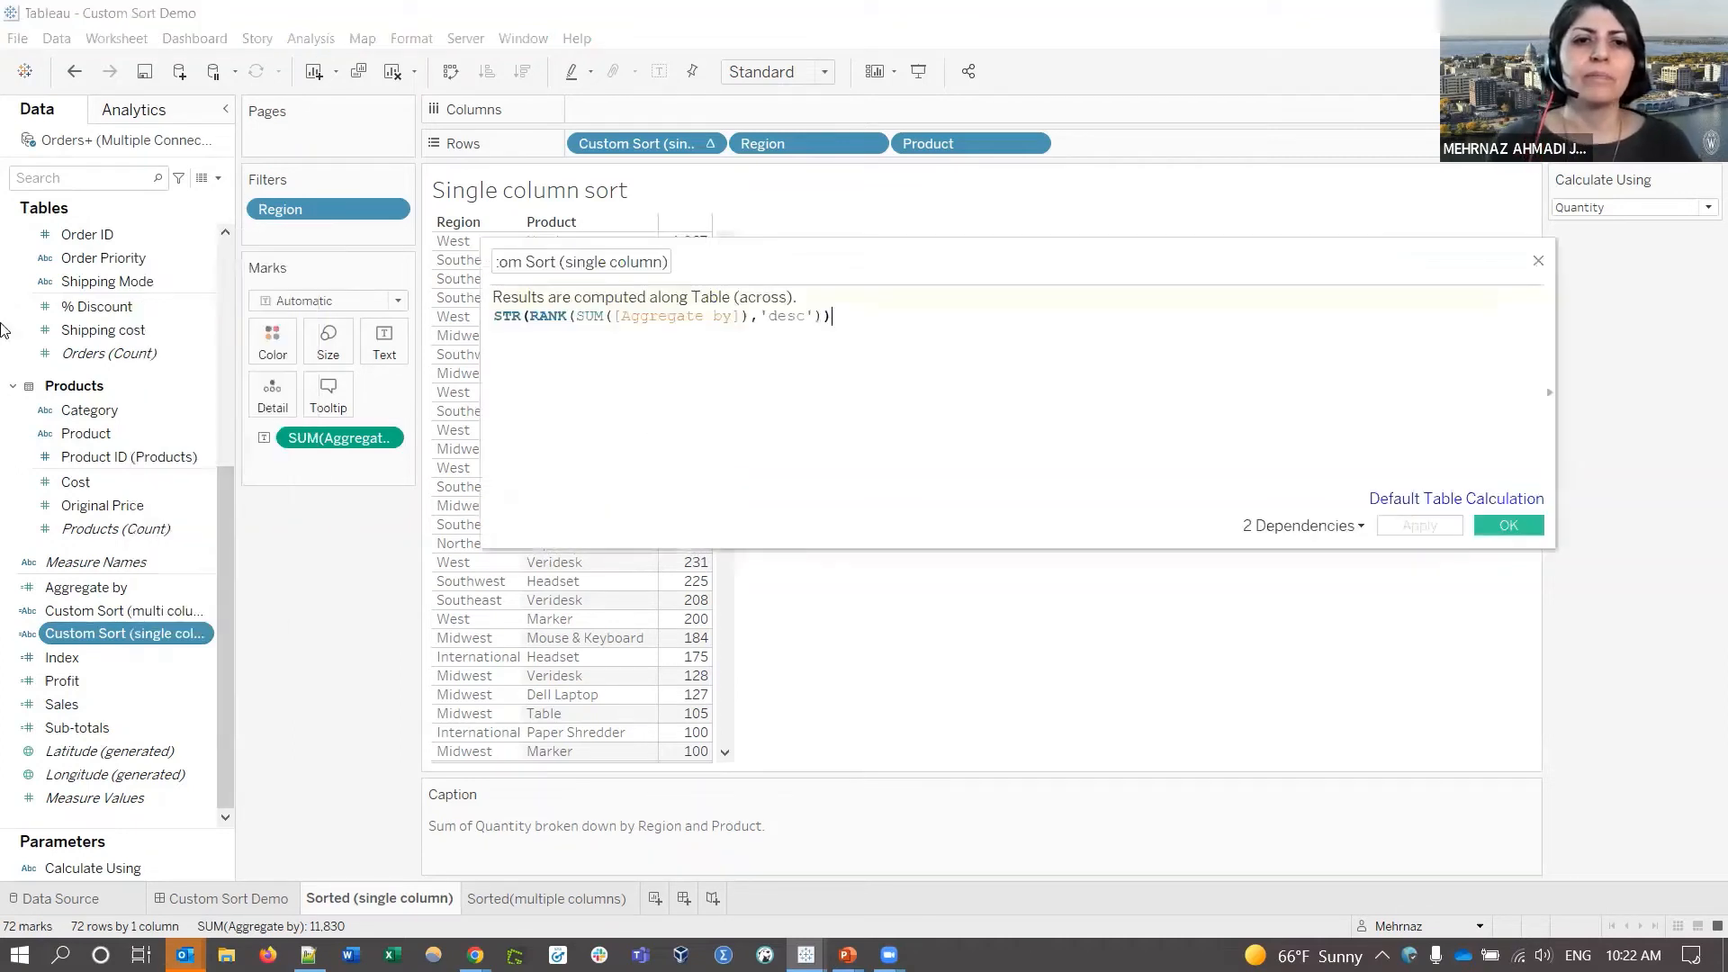
double_click(548, 315)
left_click_drag(799, 248, 660, 451)
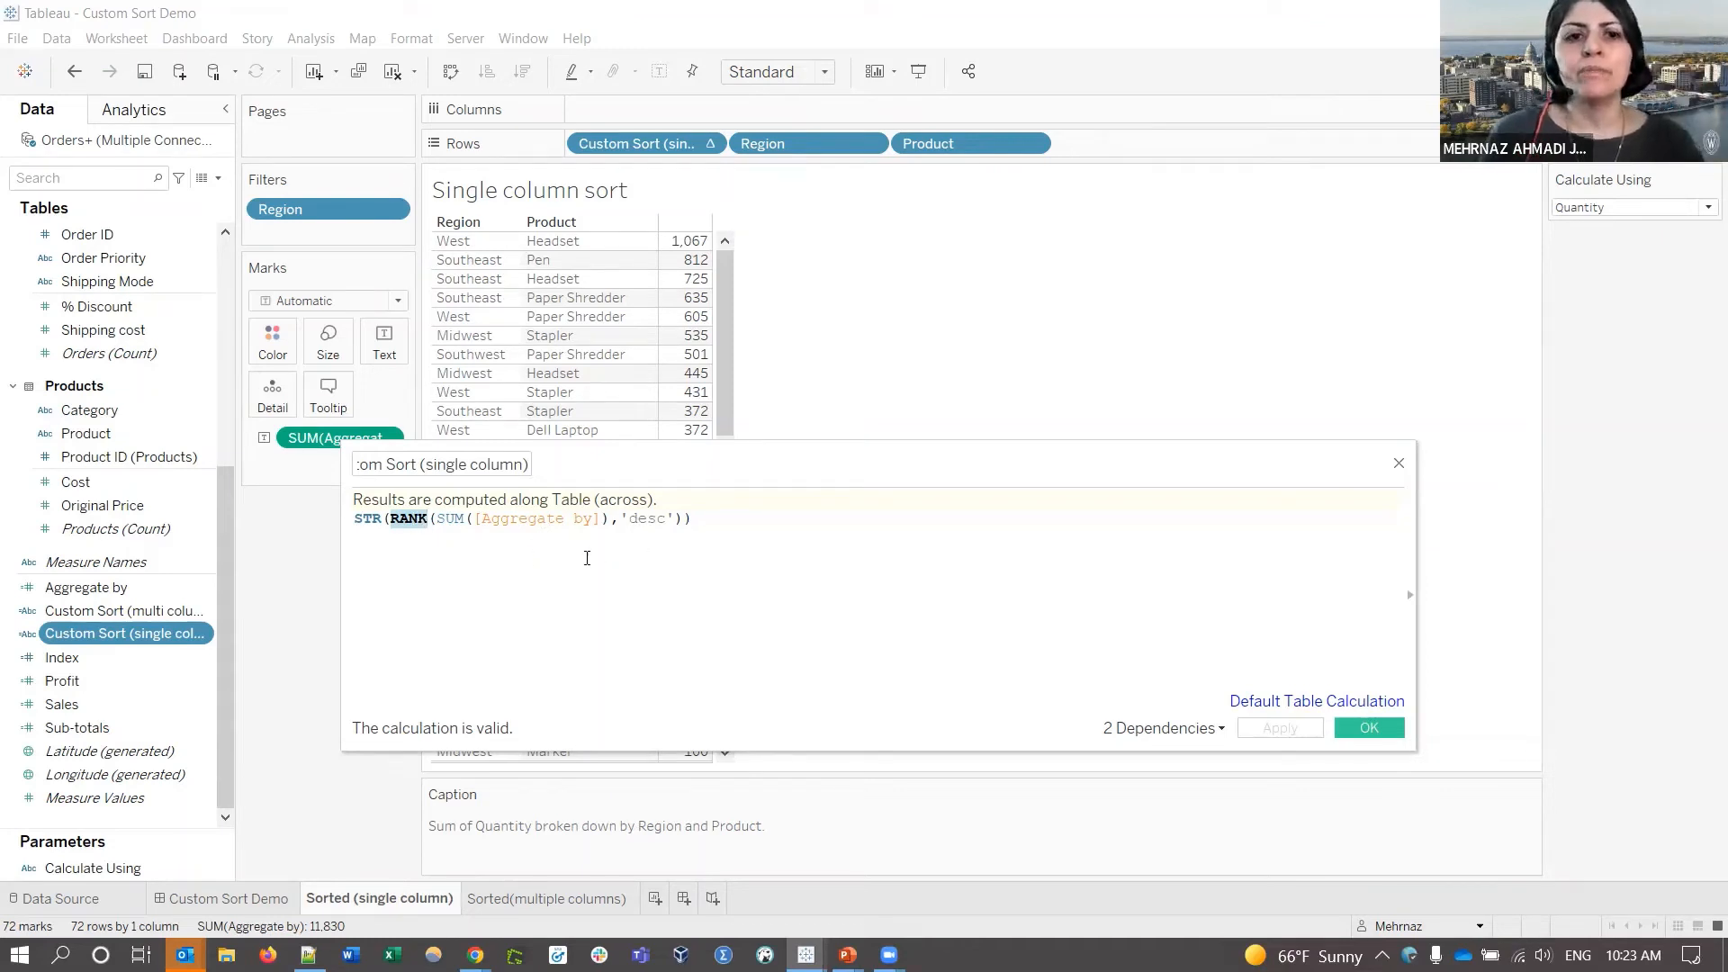
double_click(489, 519)
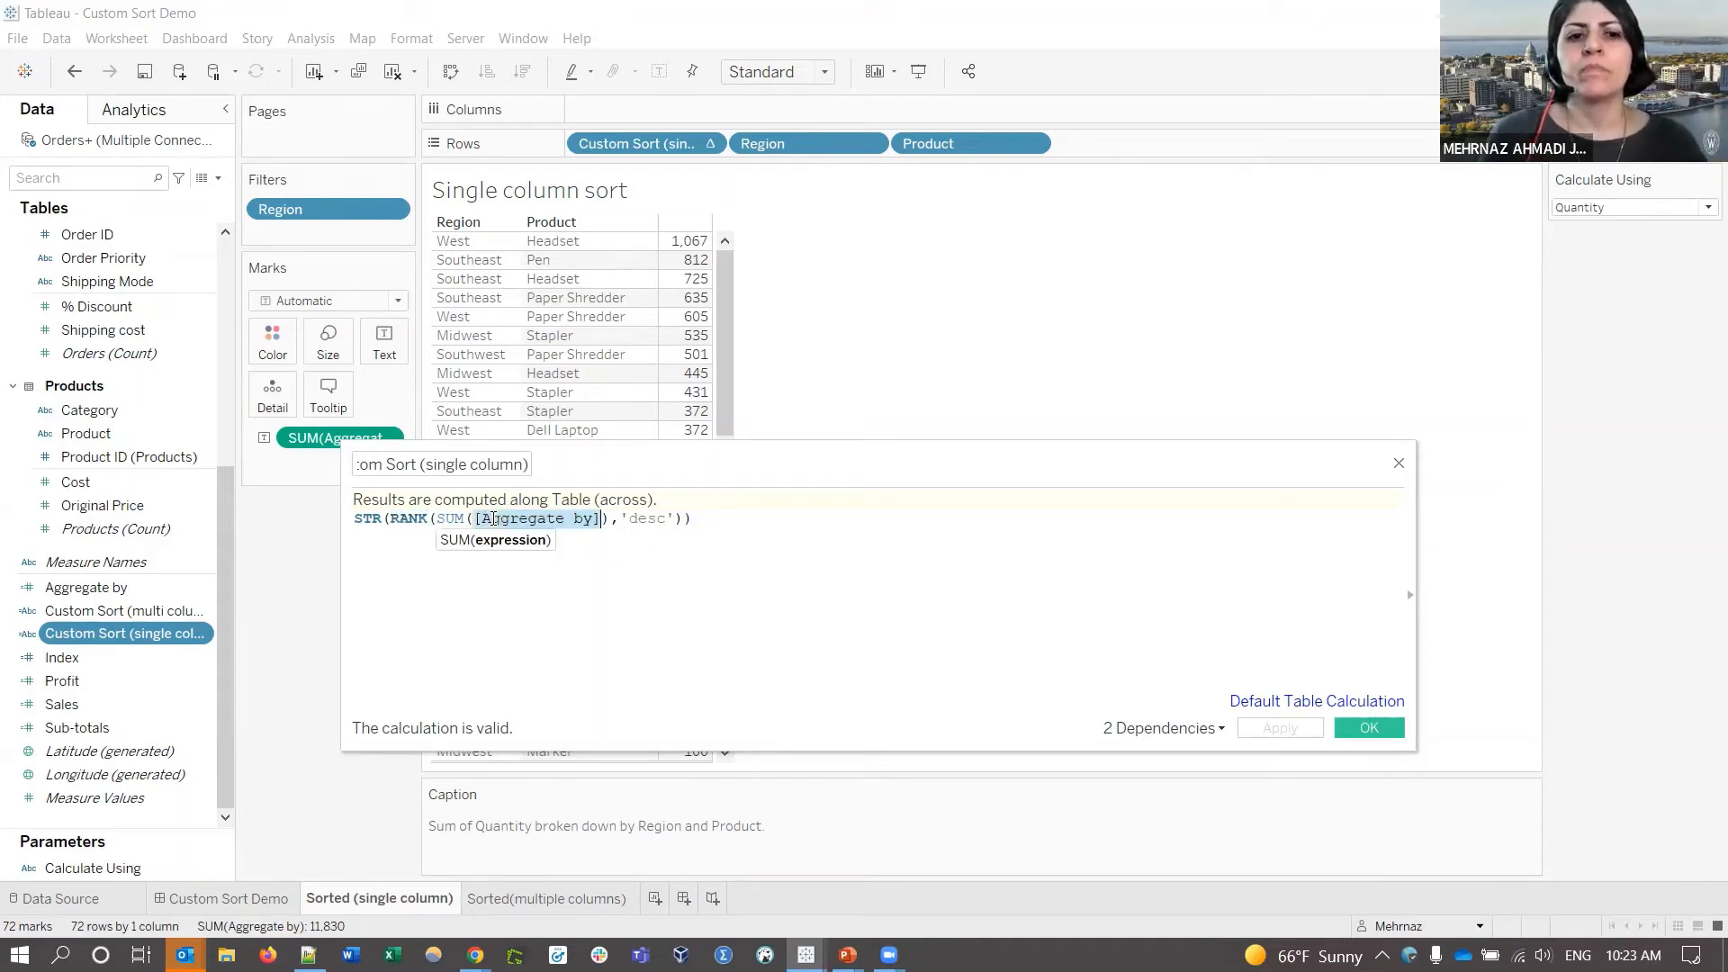
double_click(643, 522)
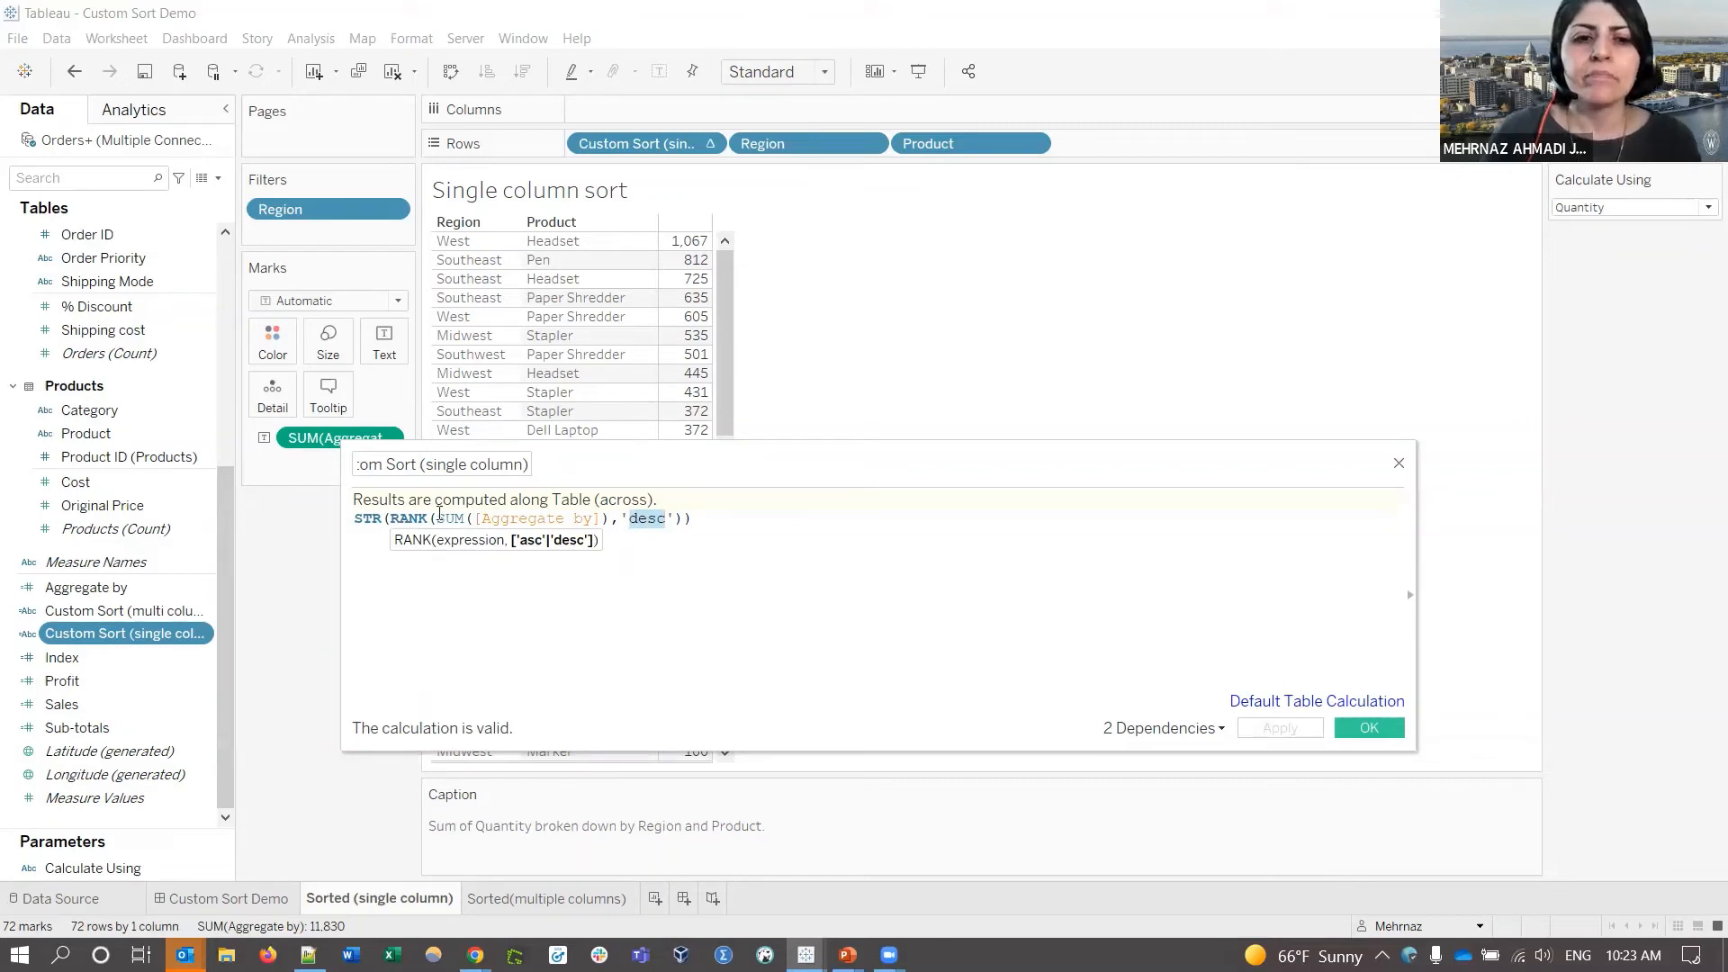
left_click(612, 518)
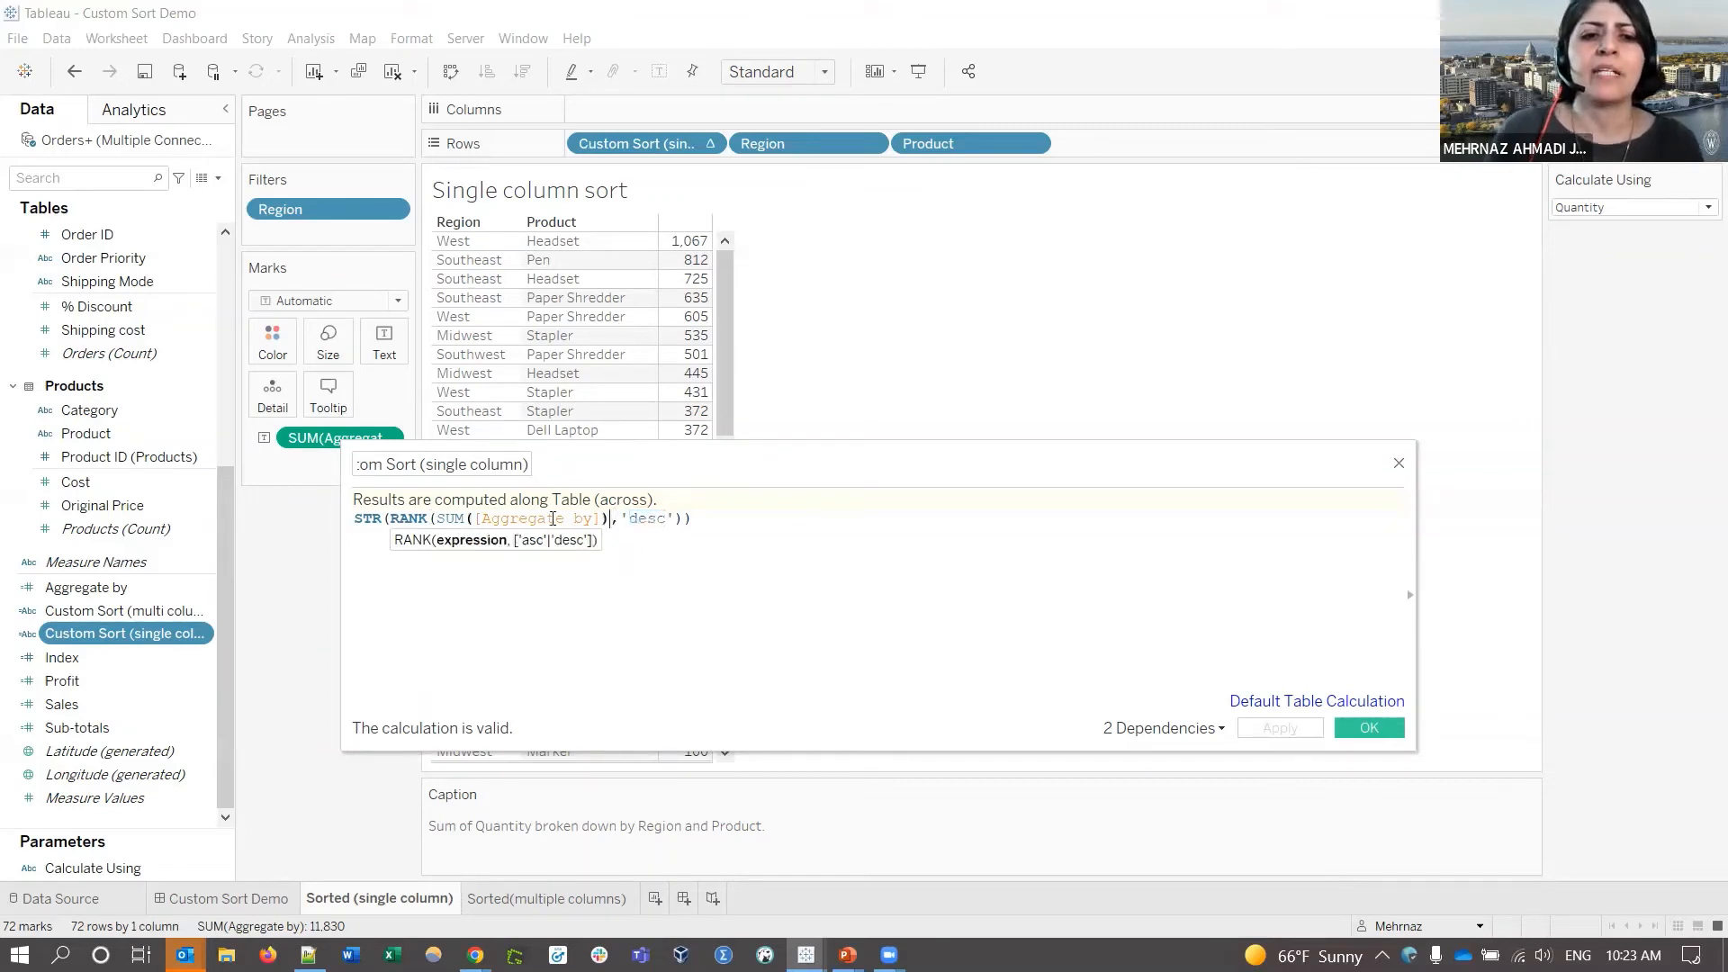
left_click_drag(553, 518, 429, 519)
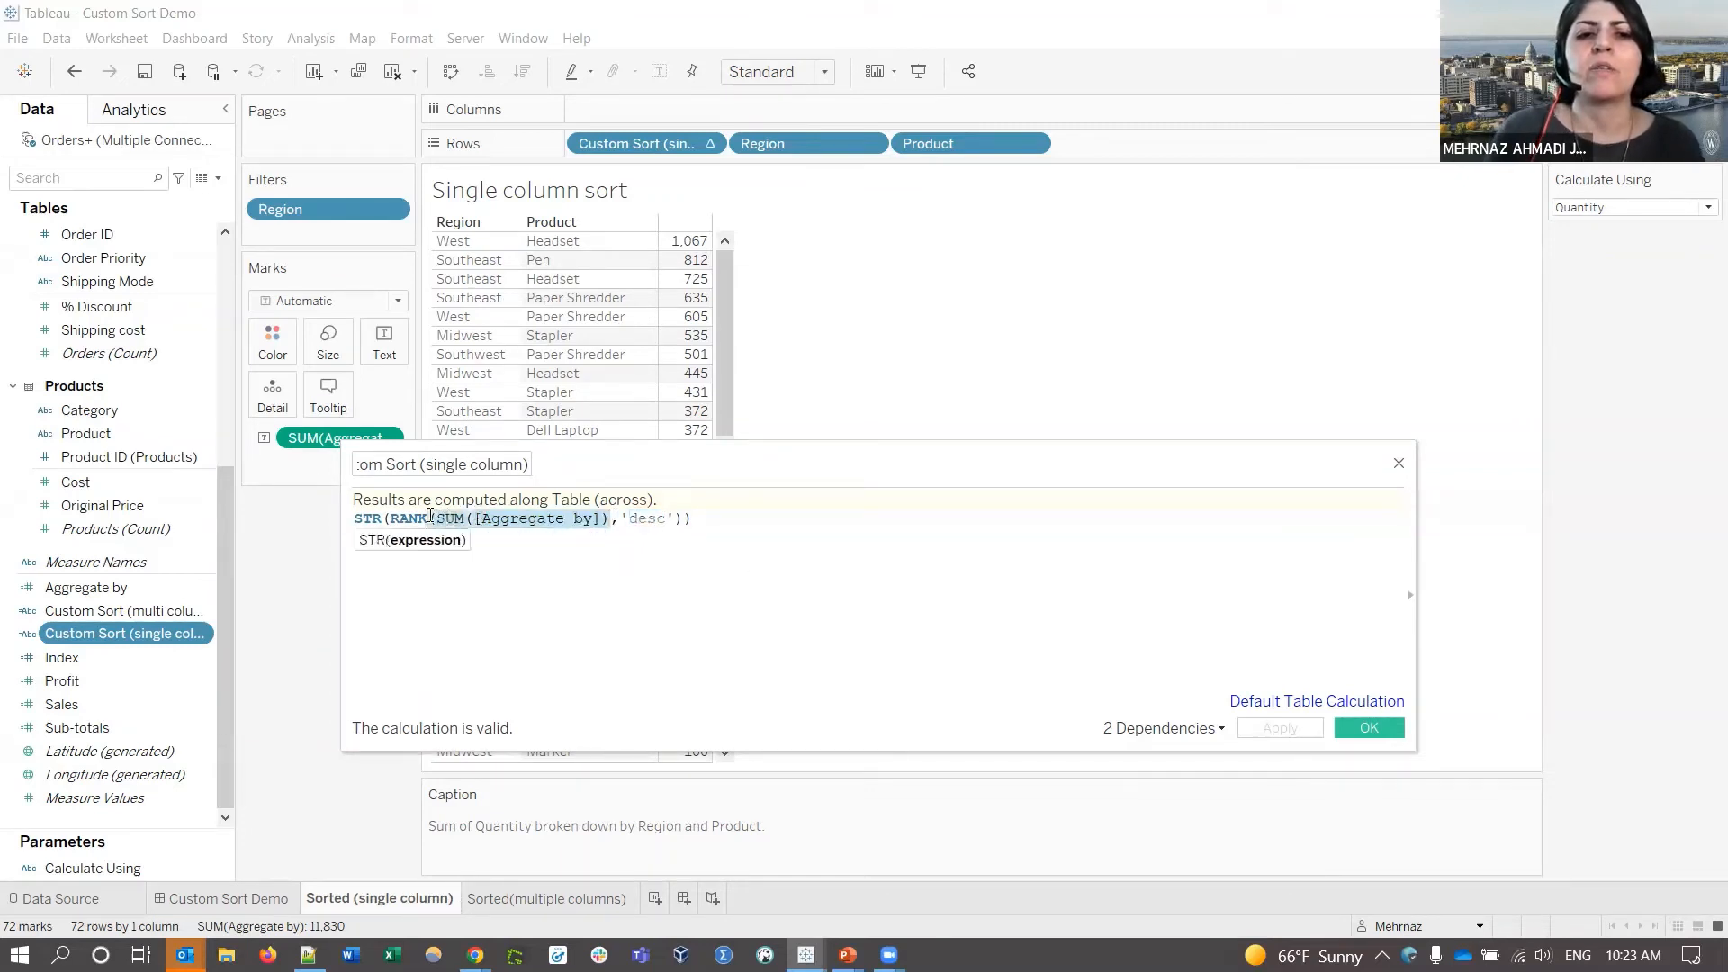
left_click(749, 607)
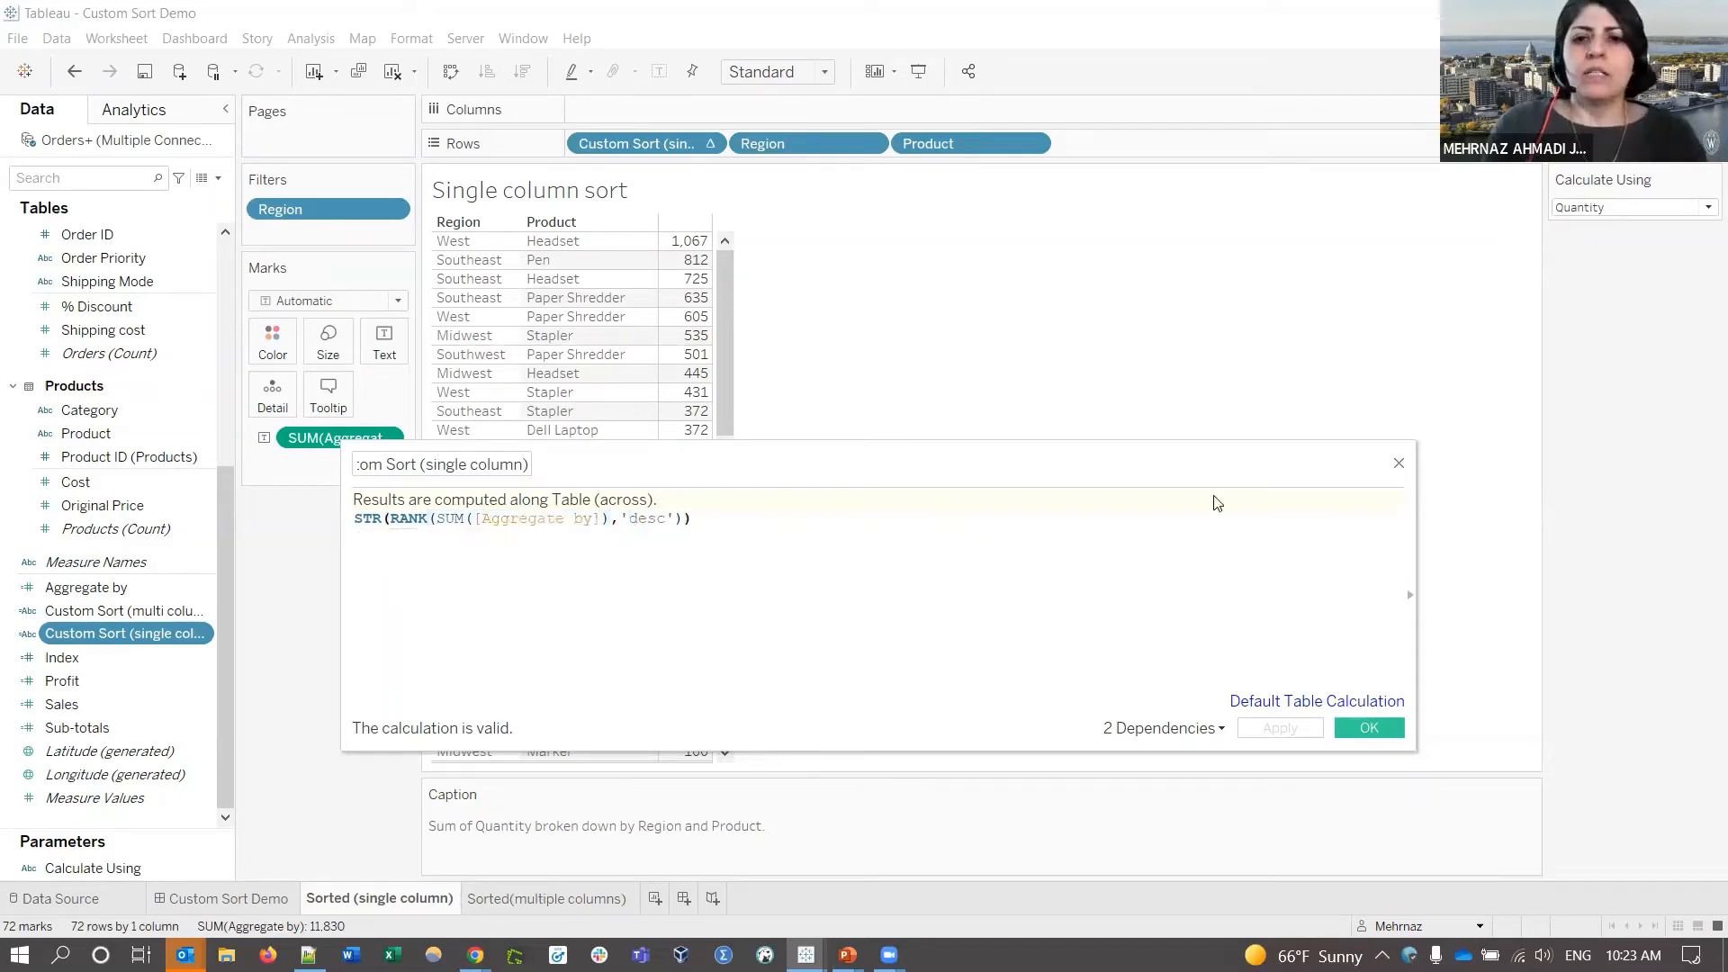
- Close the editor and set Calculate Using to Profit, ranking products by profit
left_click(1399, 462)
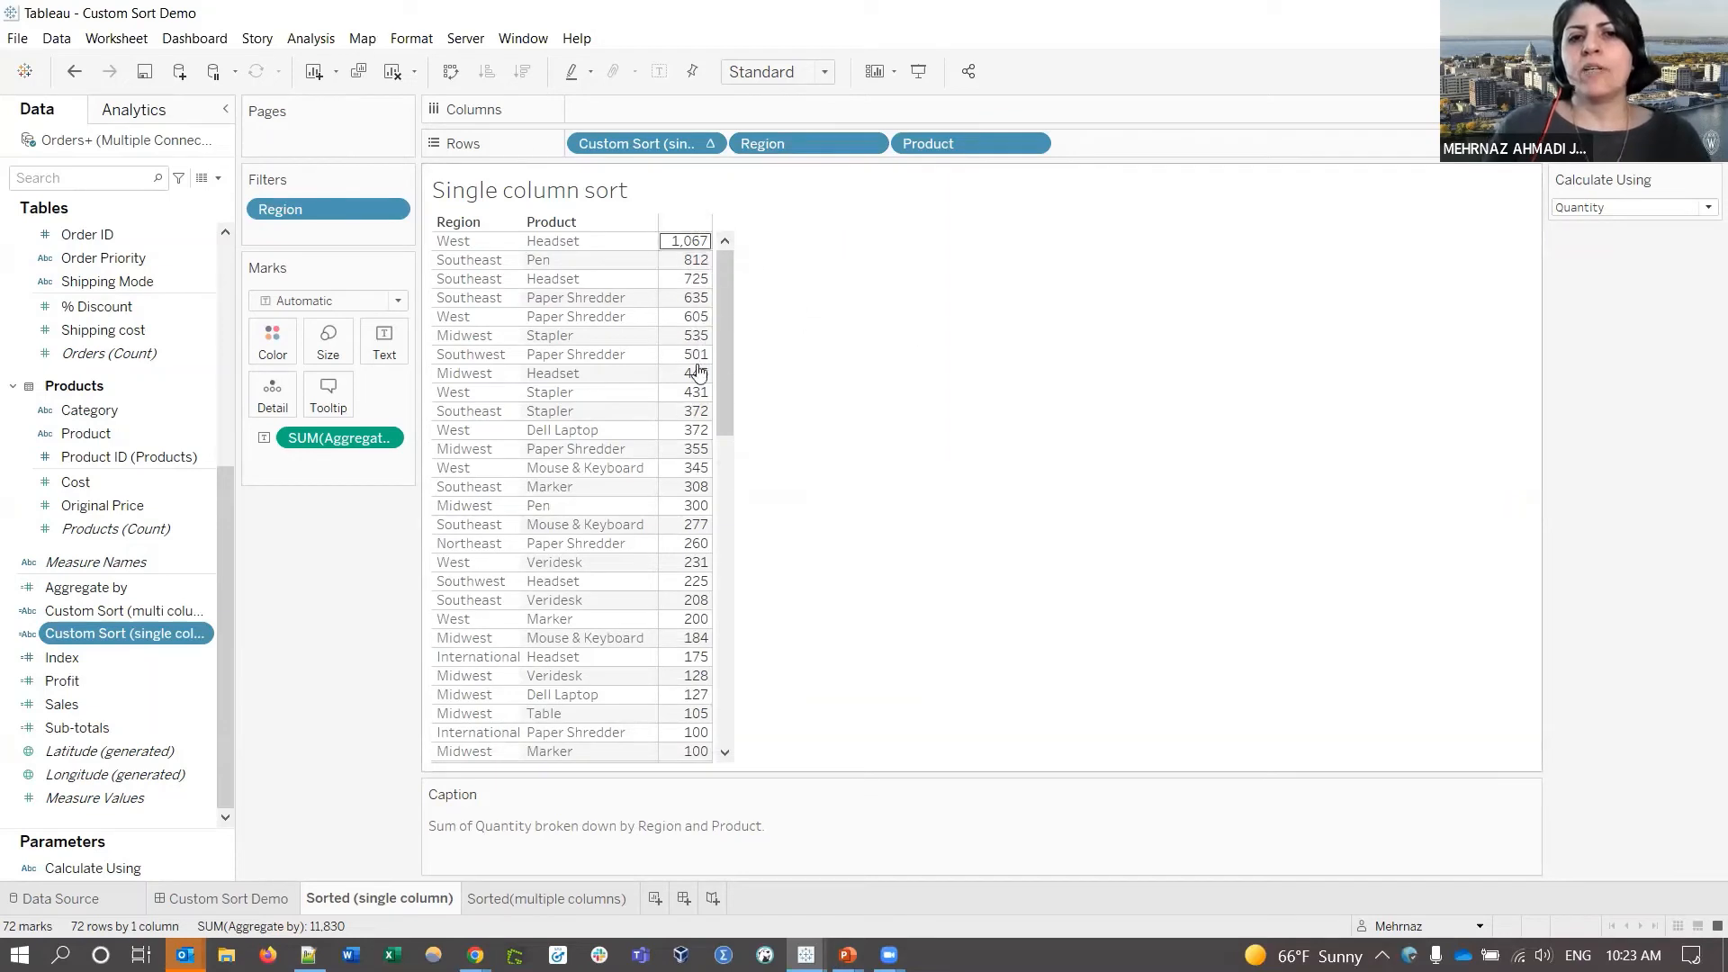
left_click(1594, 214)
left_click(1584, 265)
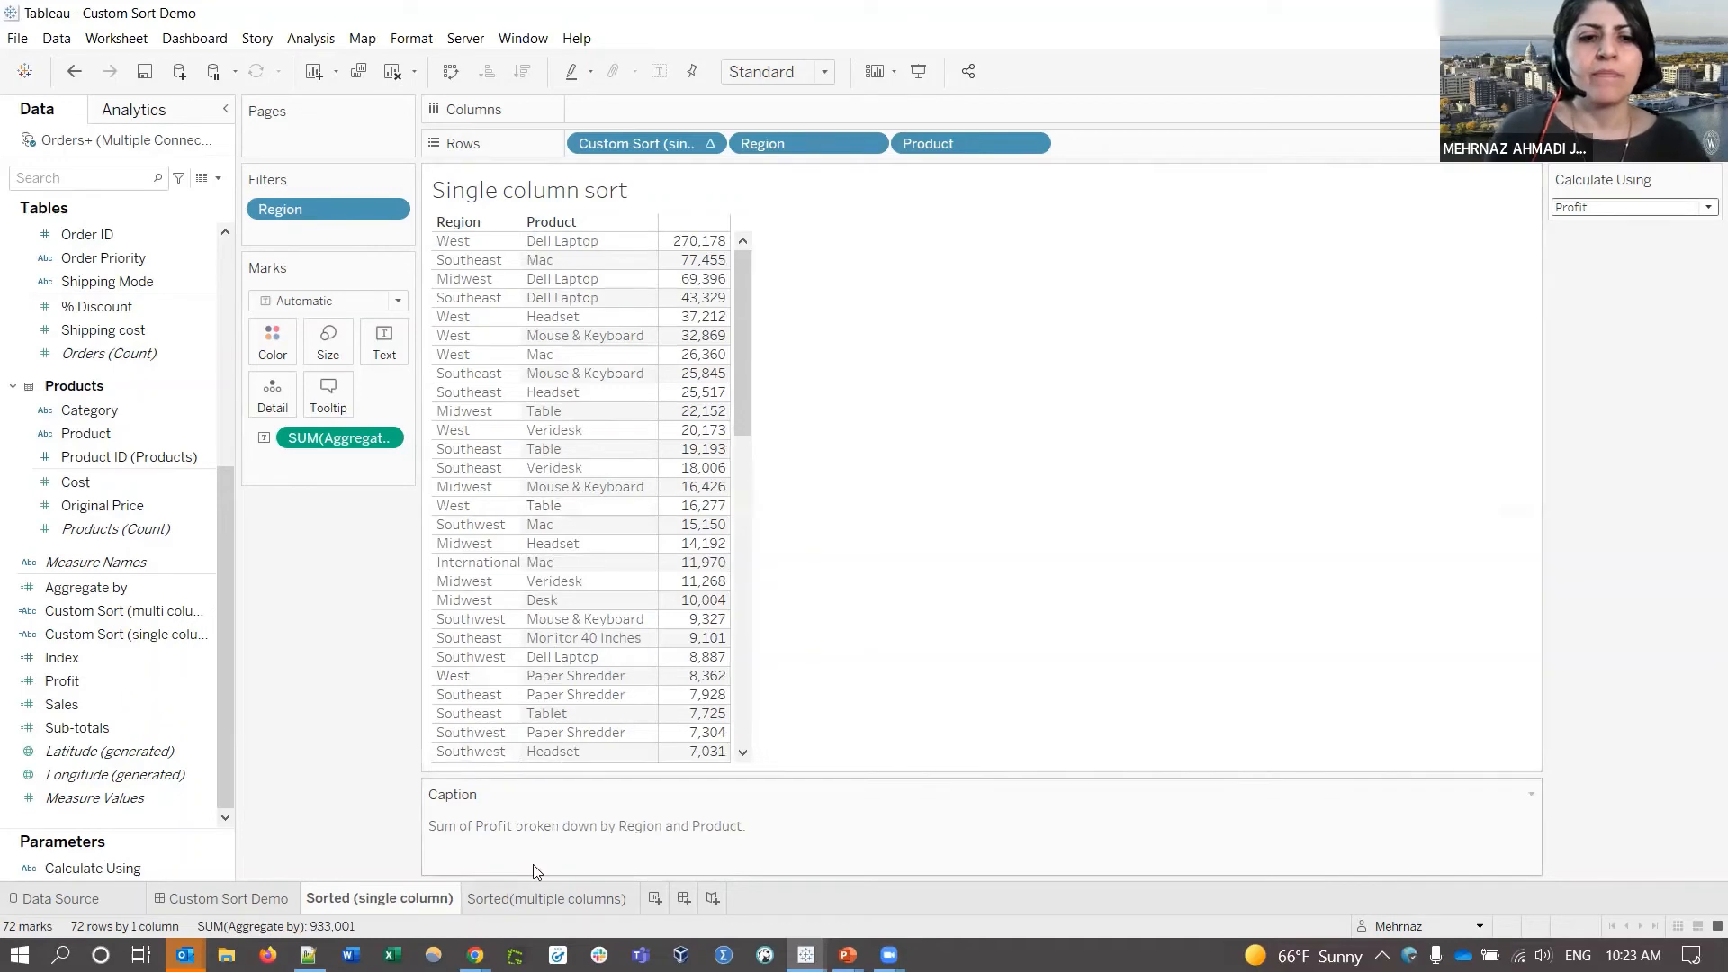
left_click(532, 900)
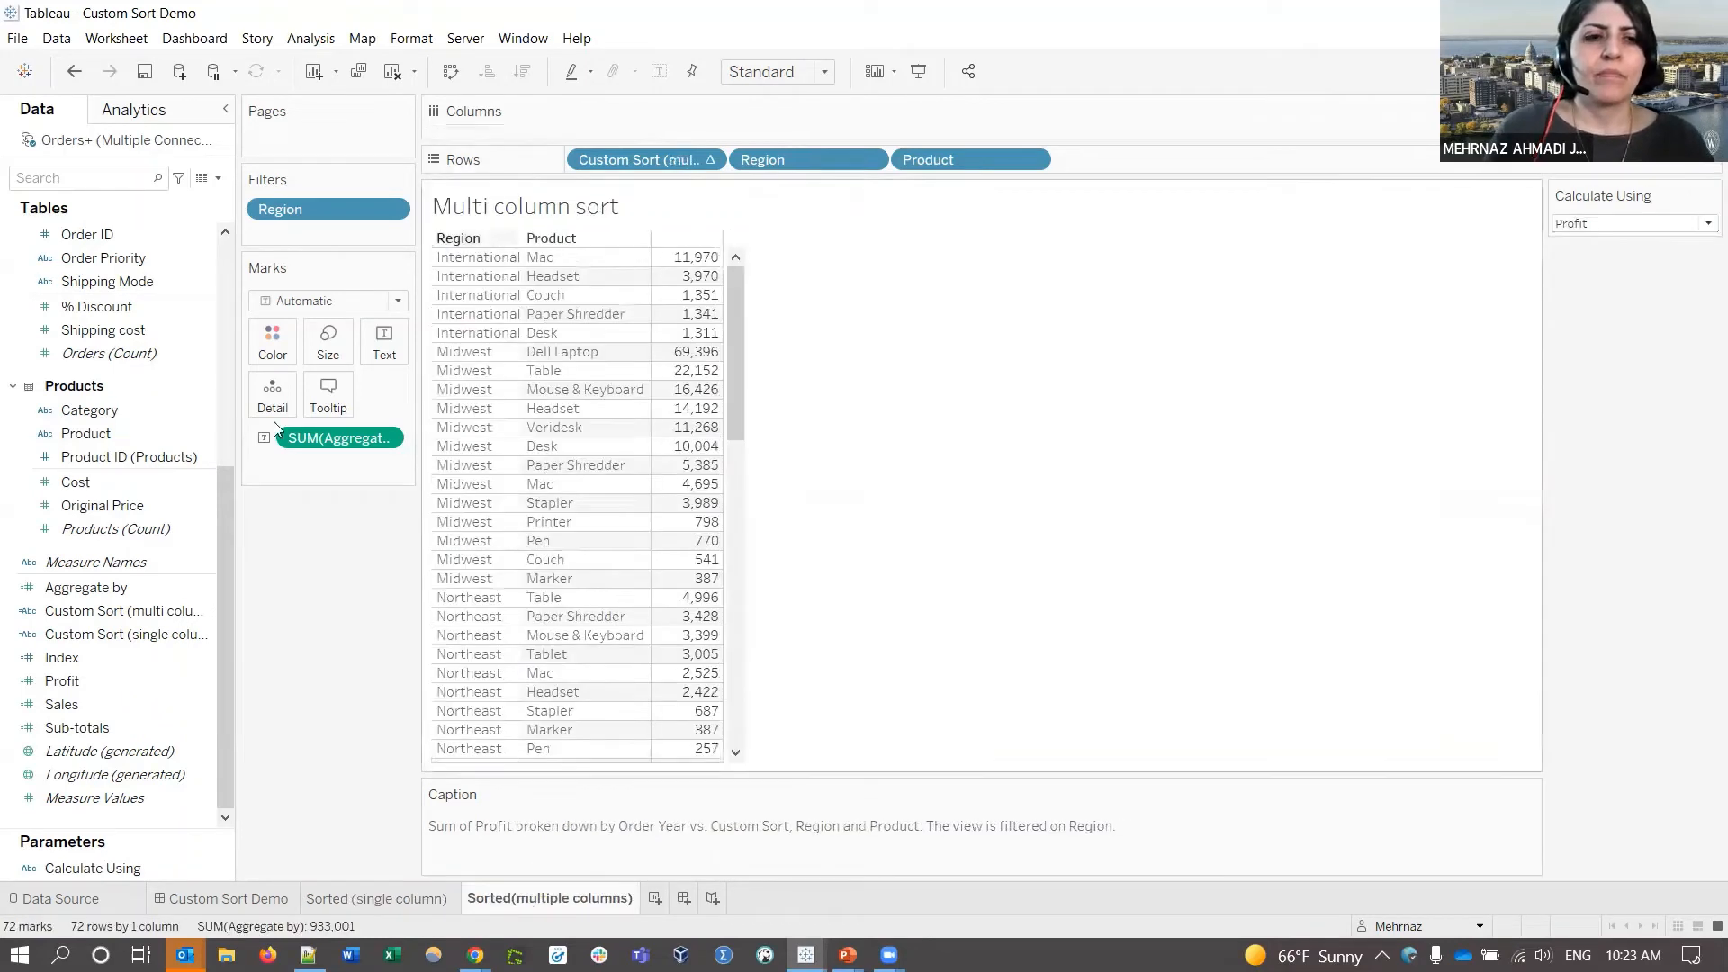
right_click(151, 619)
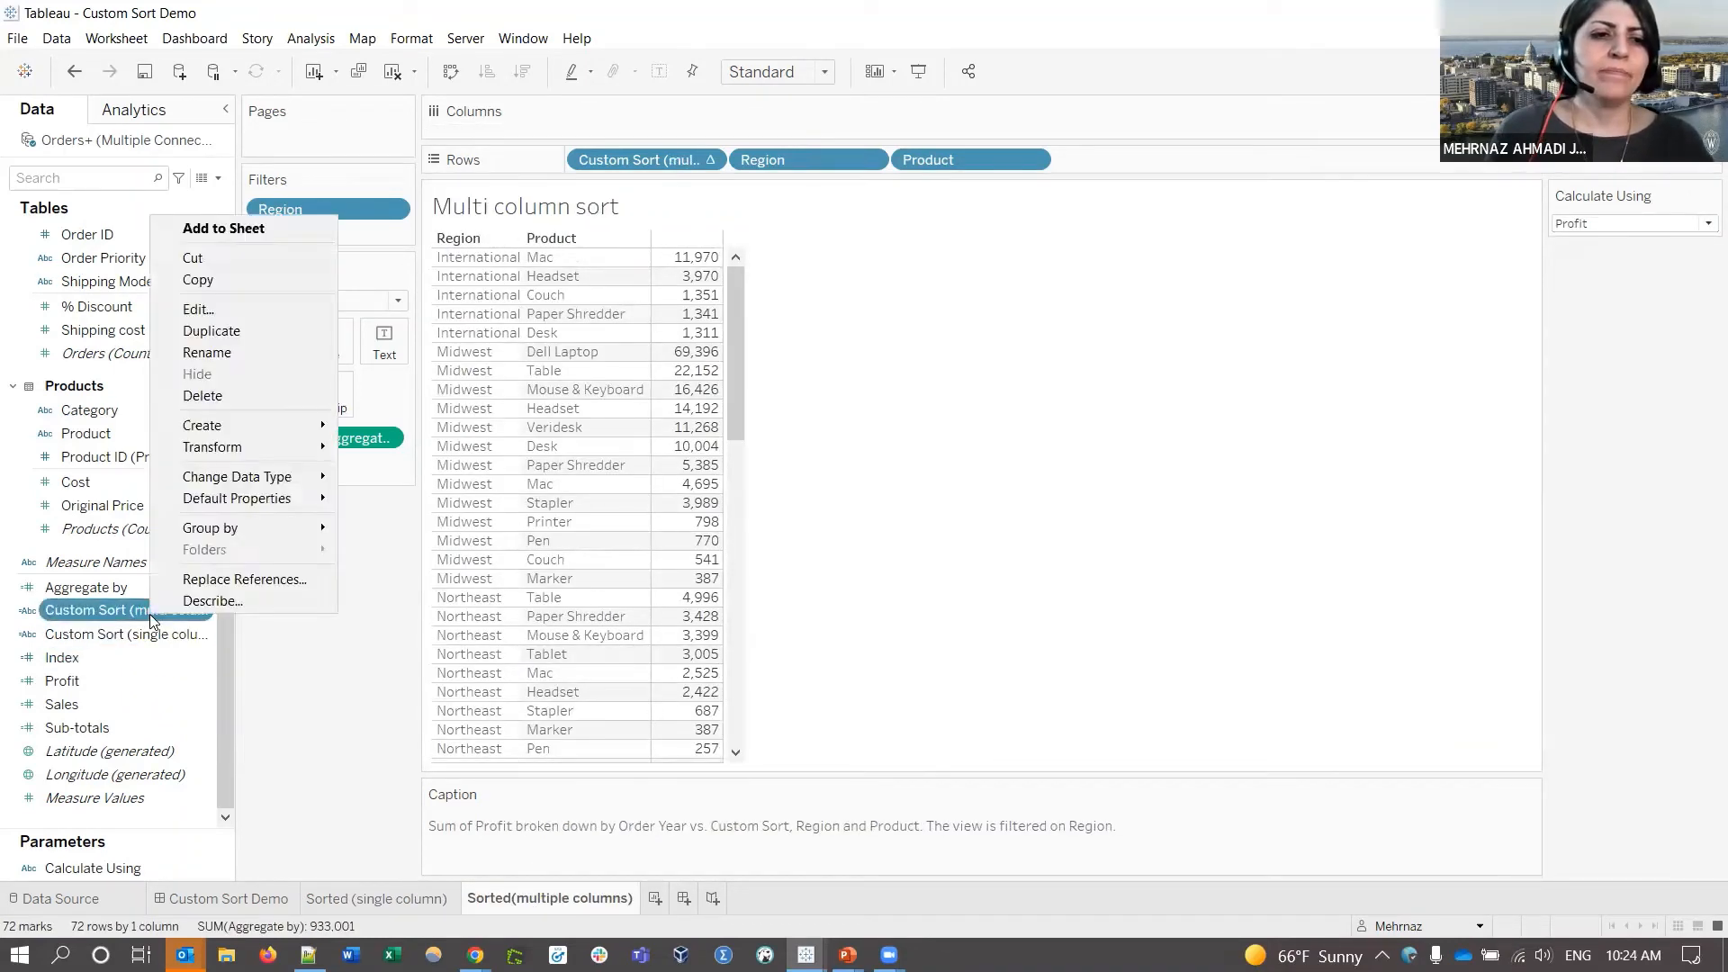
left_click(239, 312)
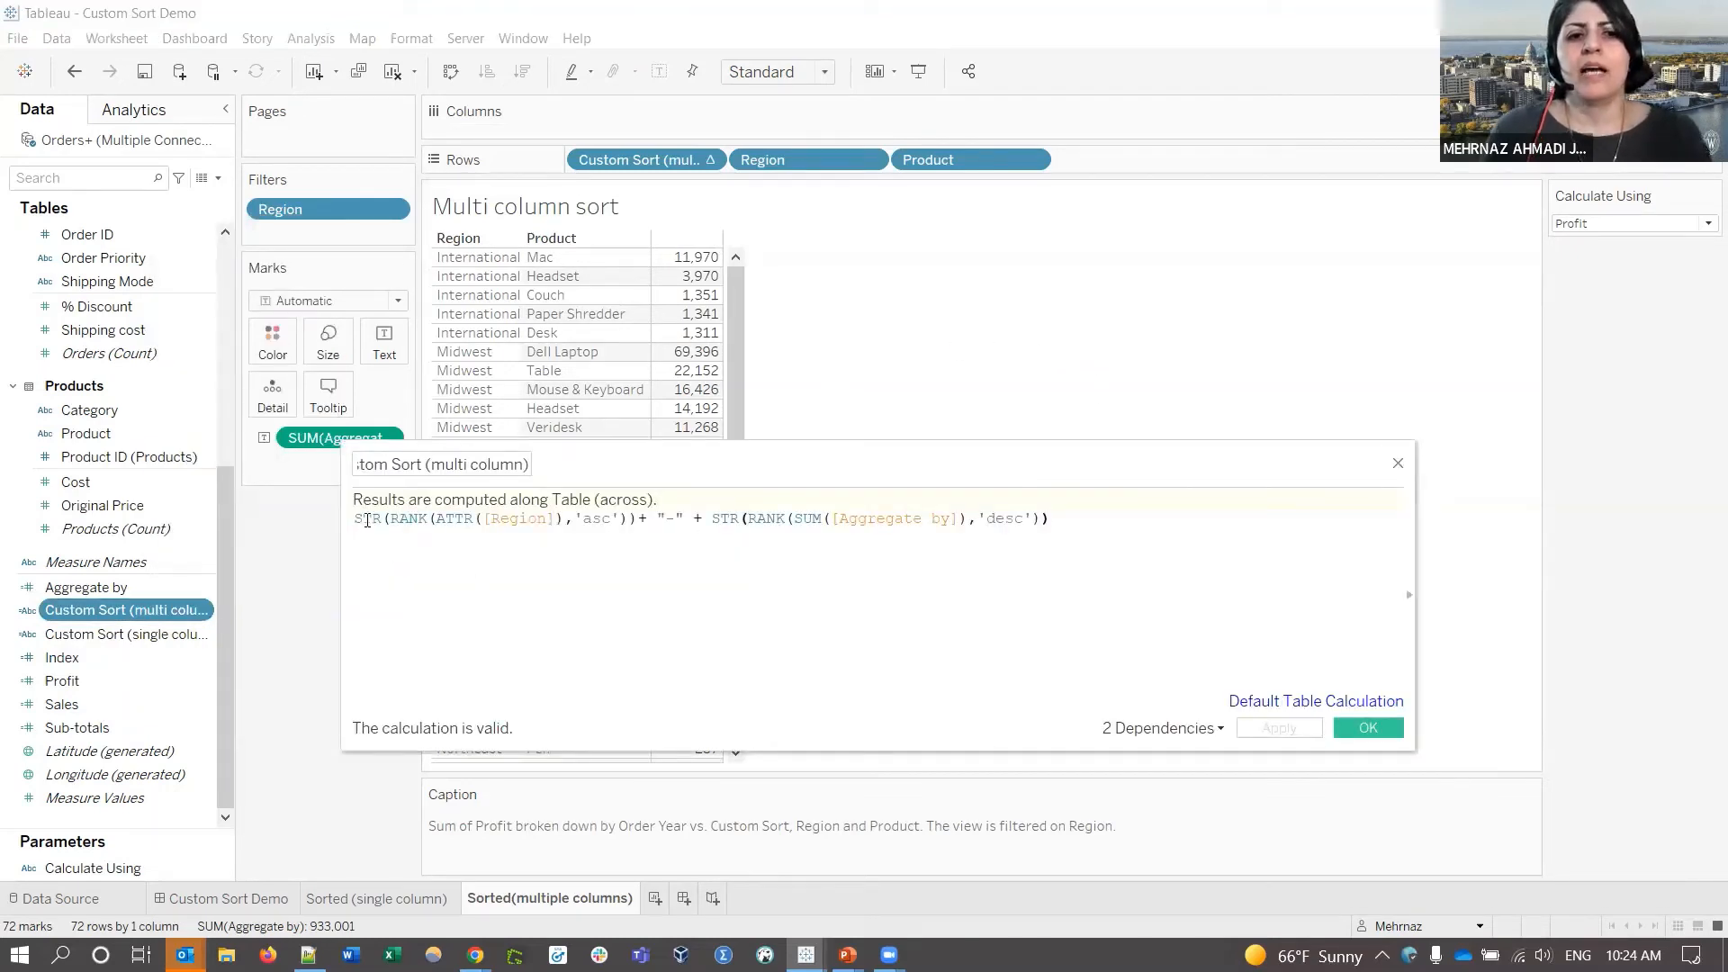
left_click_drag(394, 517, 628, 518)
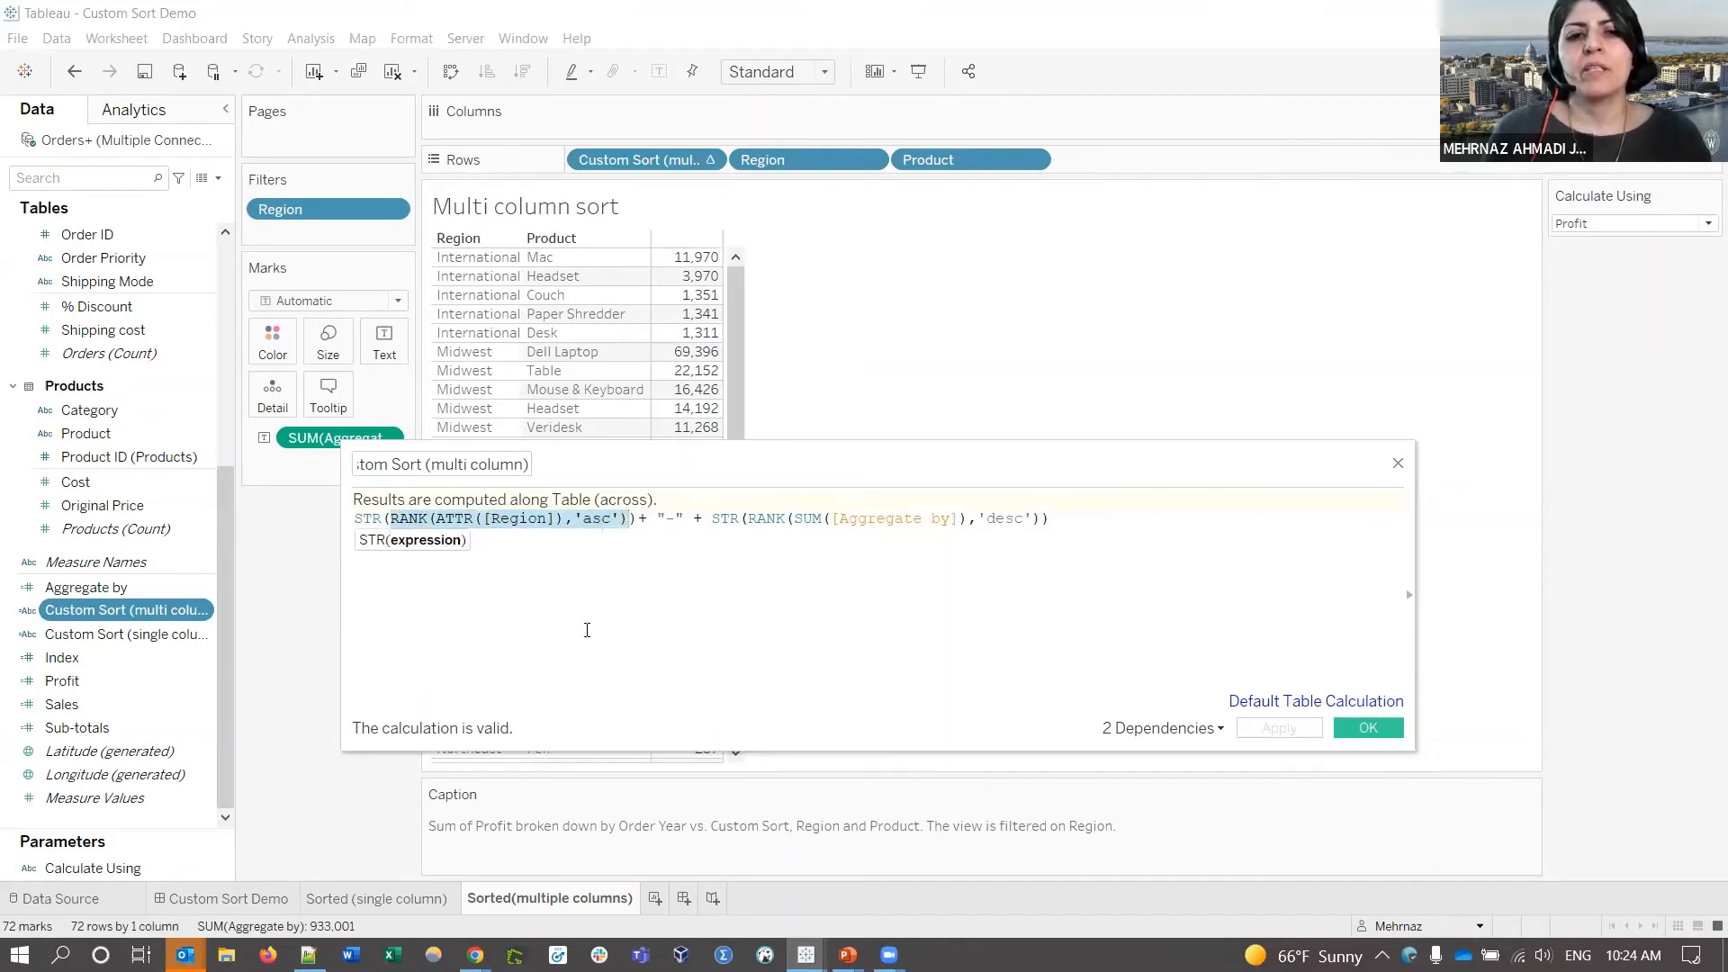
left_click(520, 523)
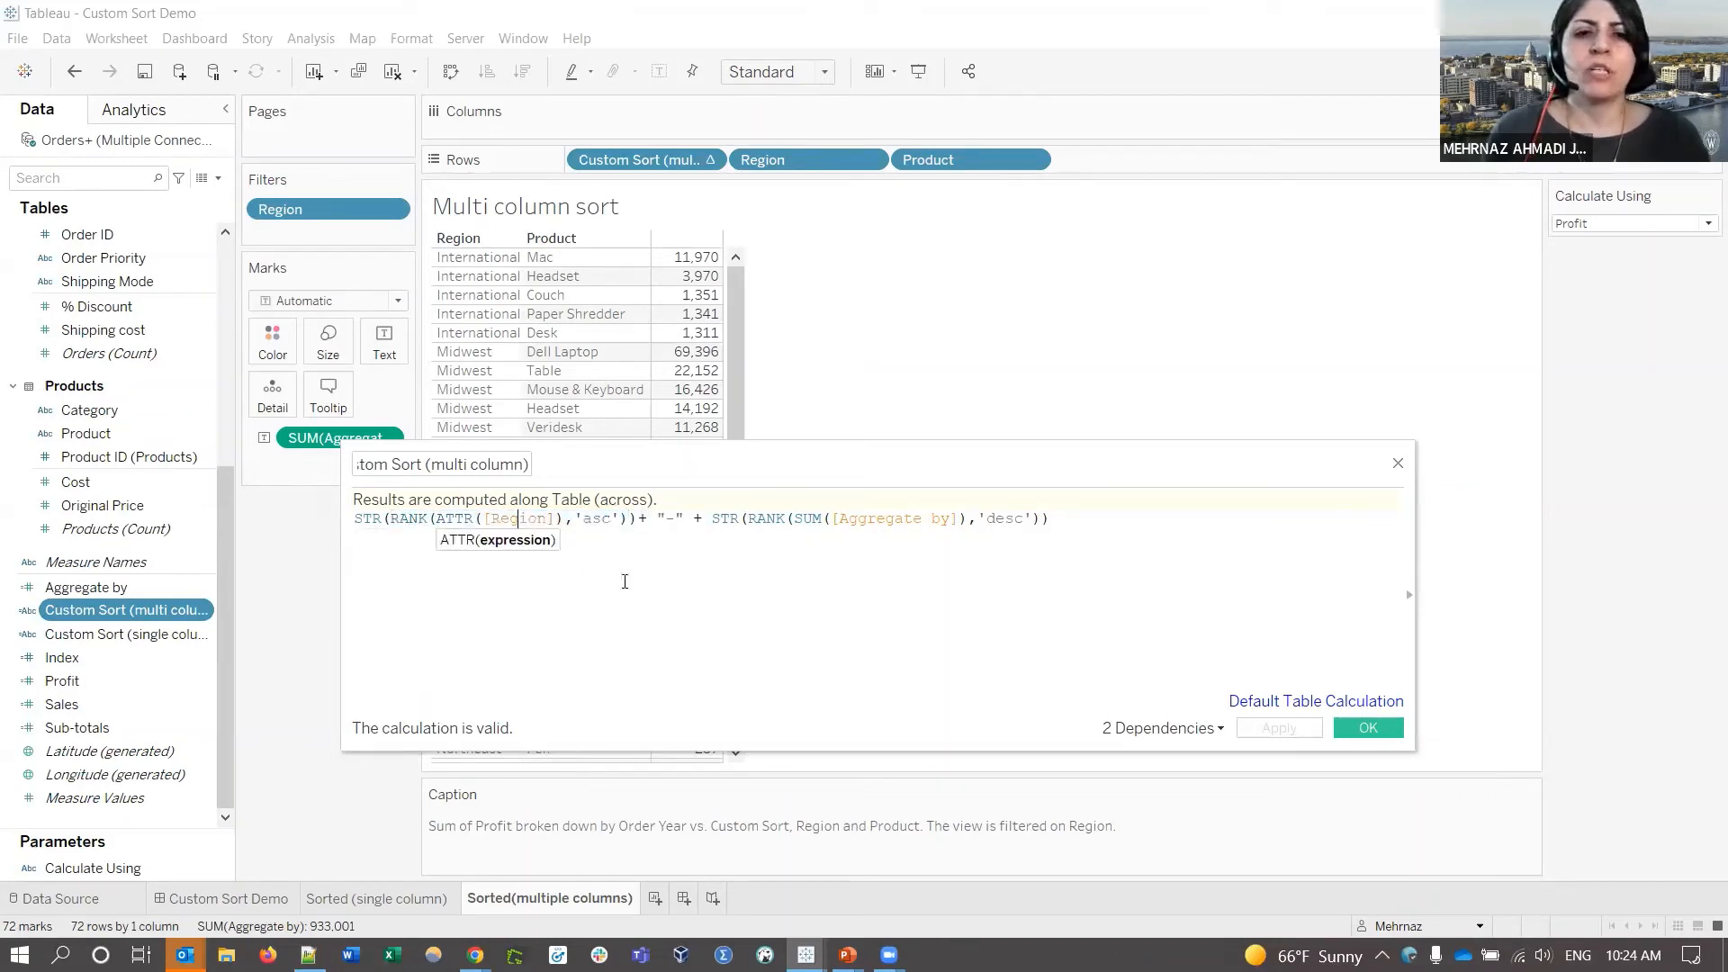
double_click(875, 523)
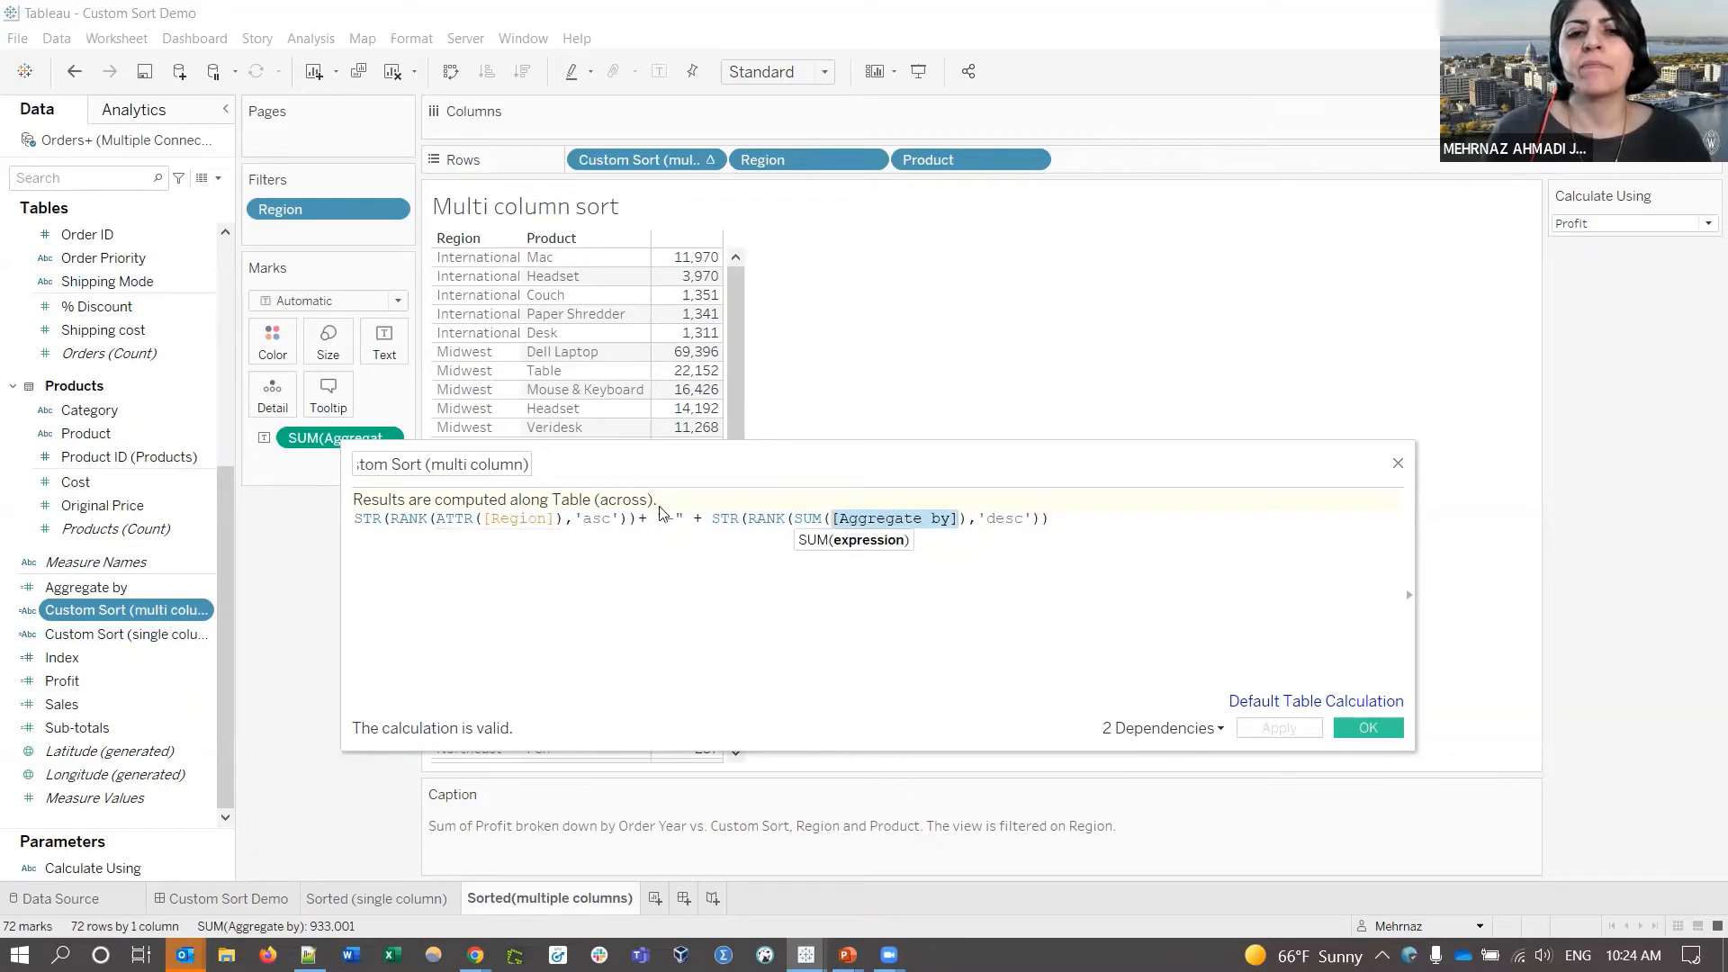
left_click_drag(656, 518, 696, 517)
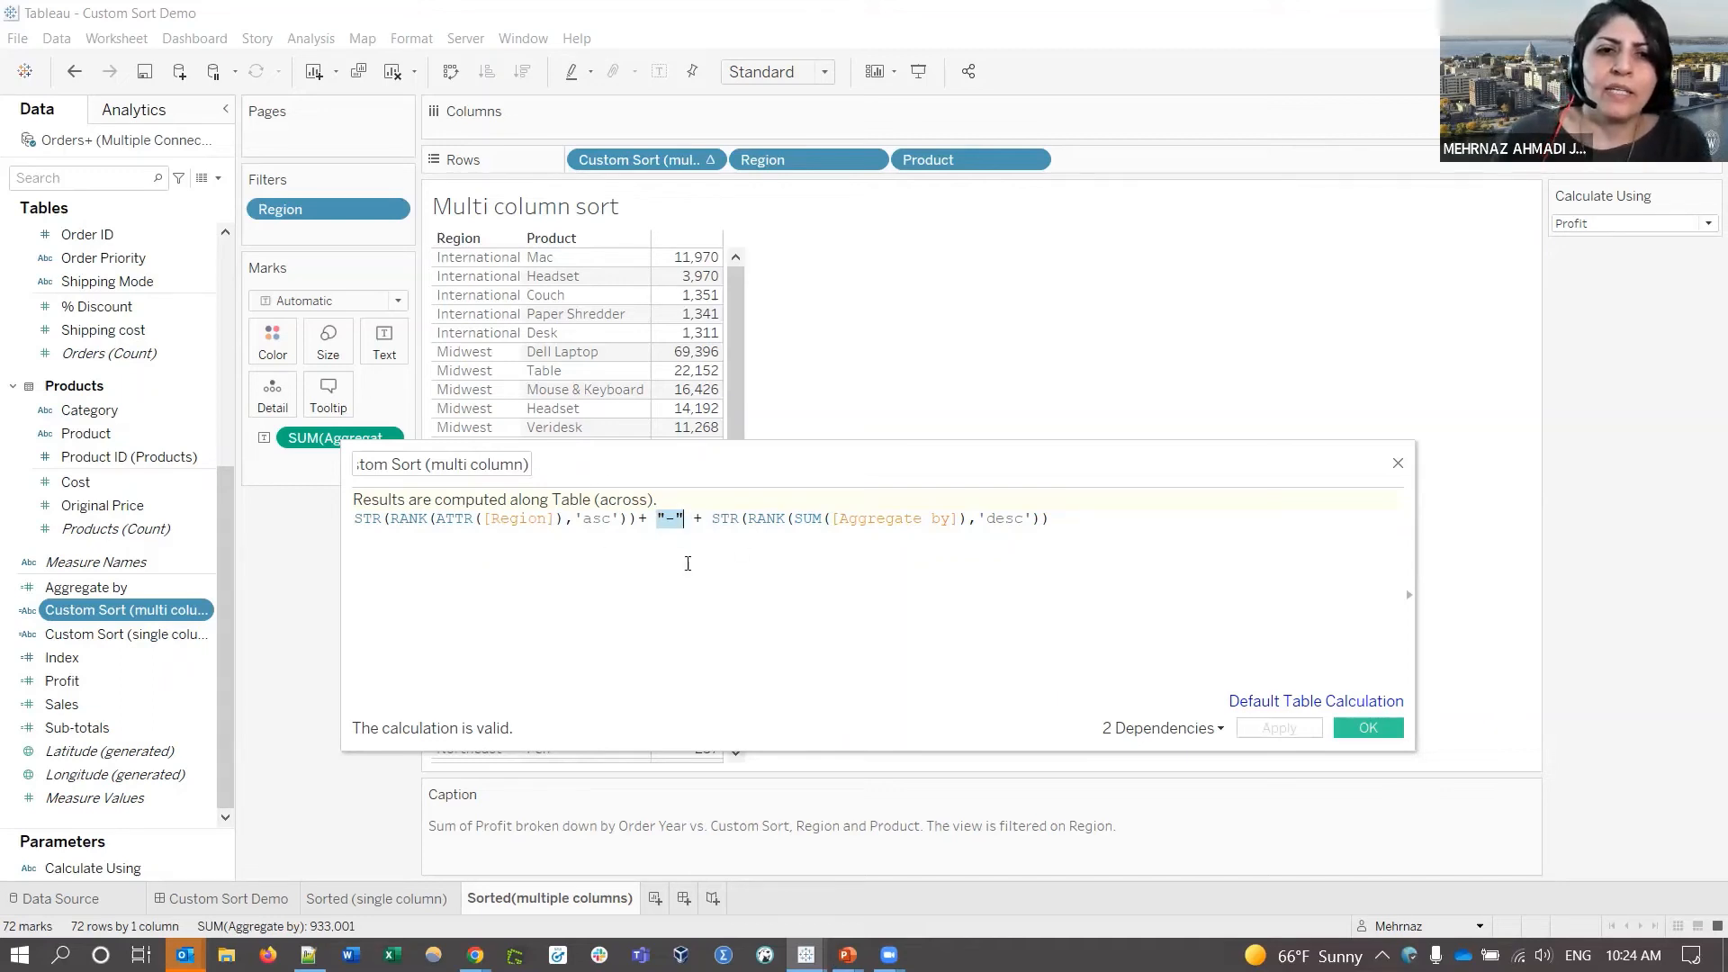
left_click(1397, 465)
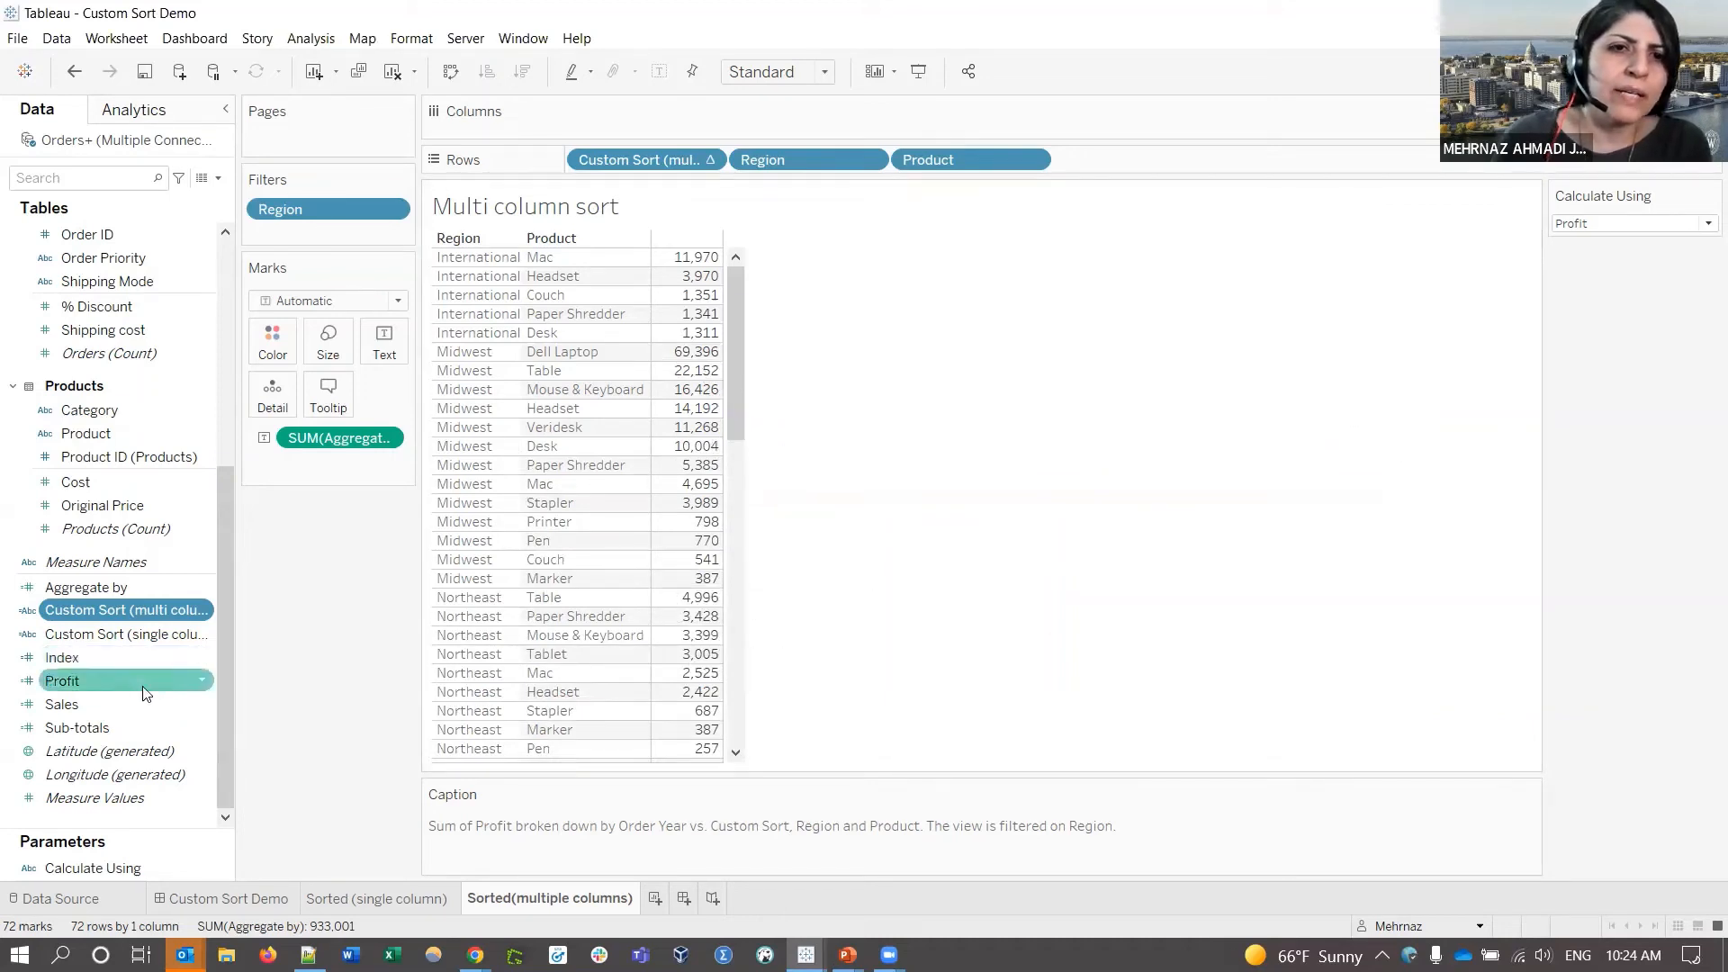
right_click(655, 162)
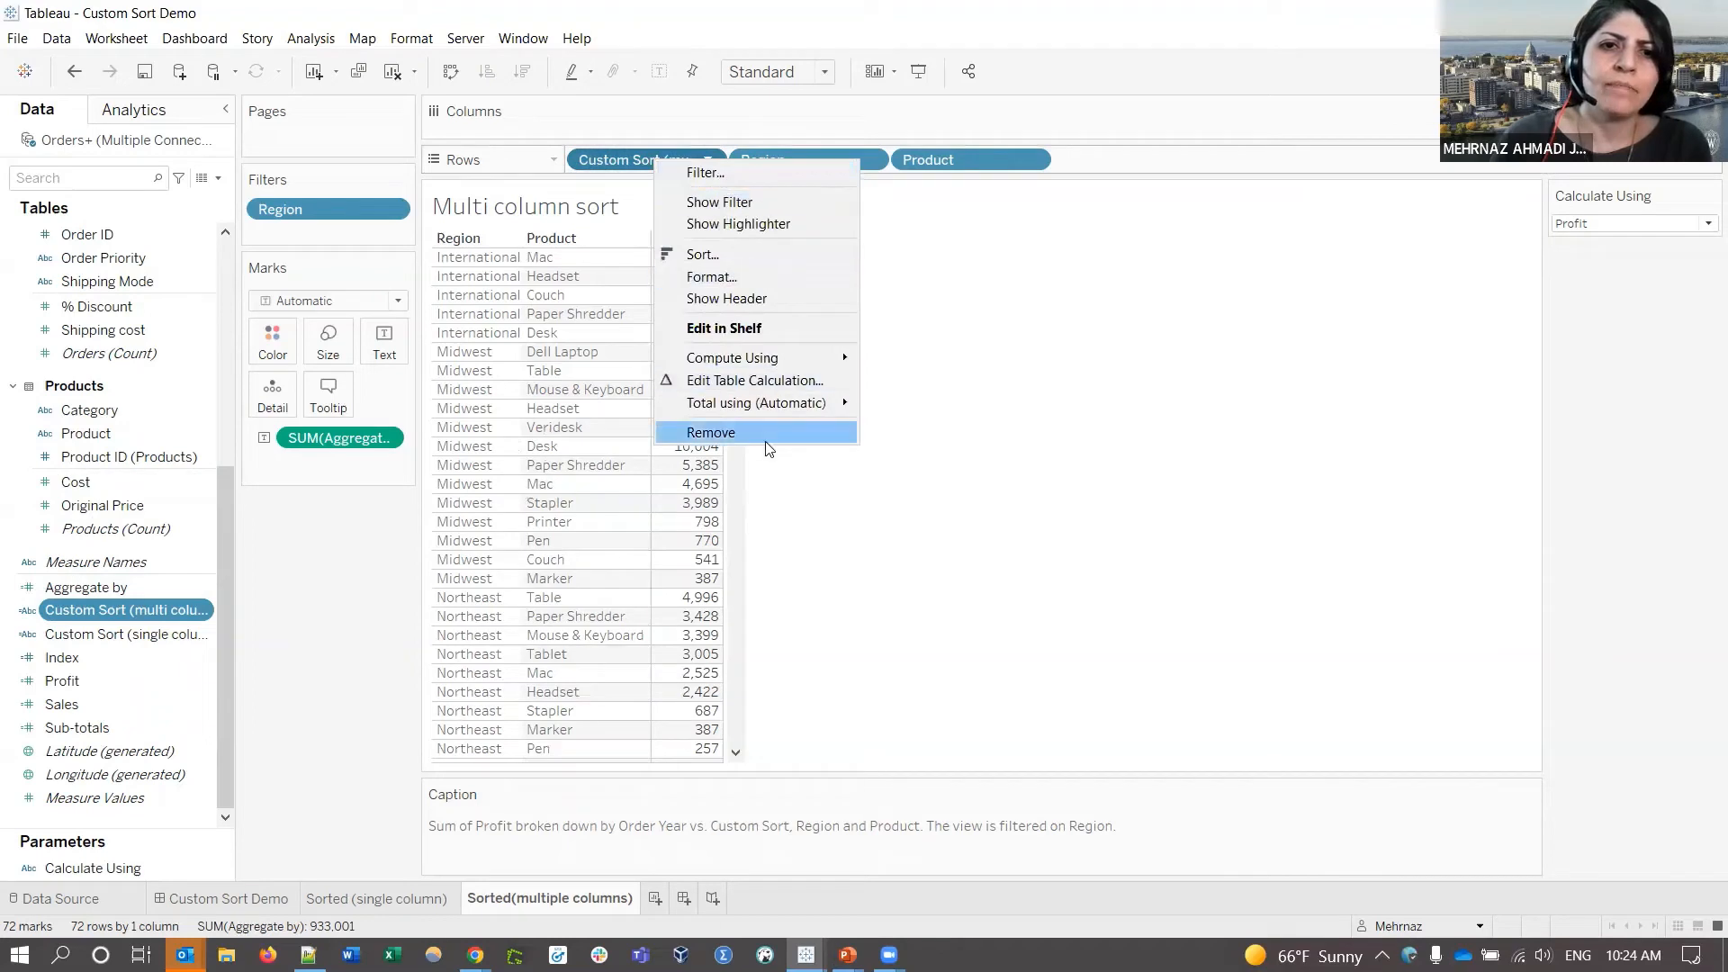
left_click(727, 298)
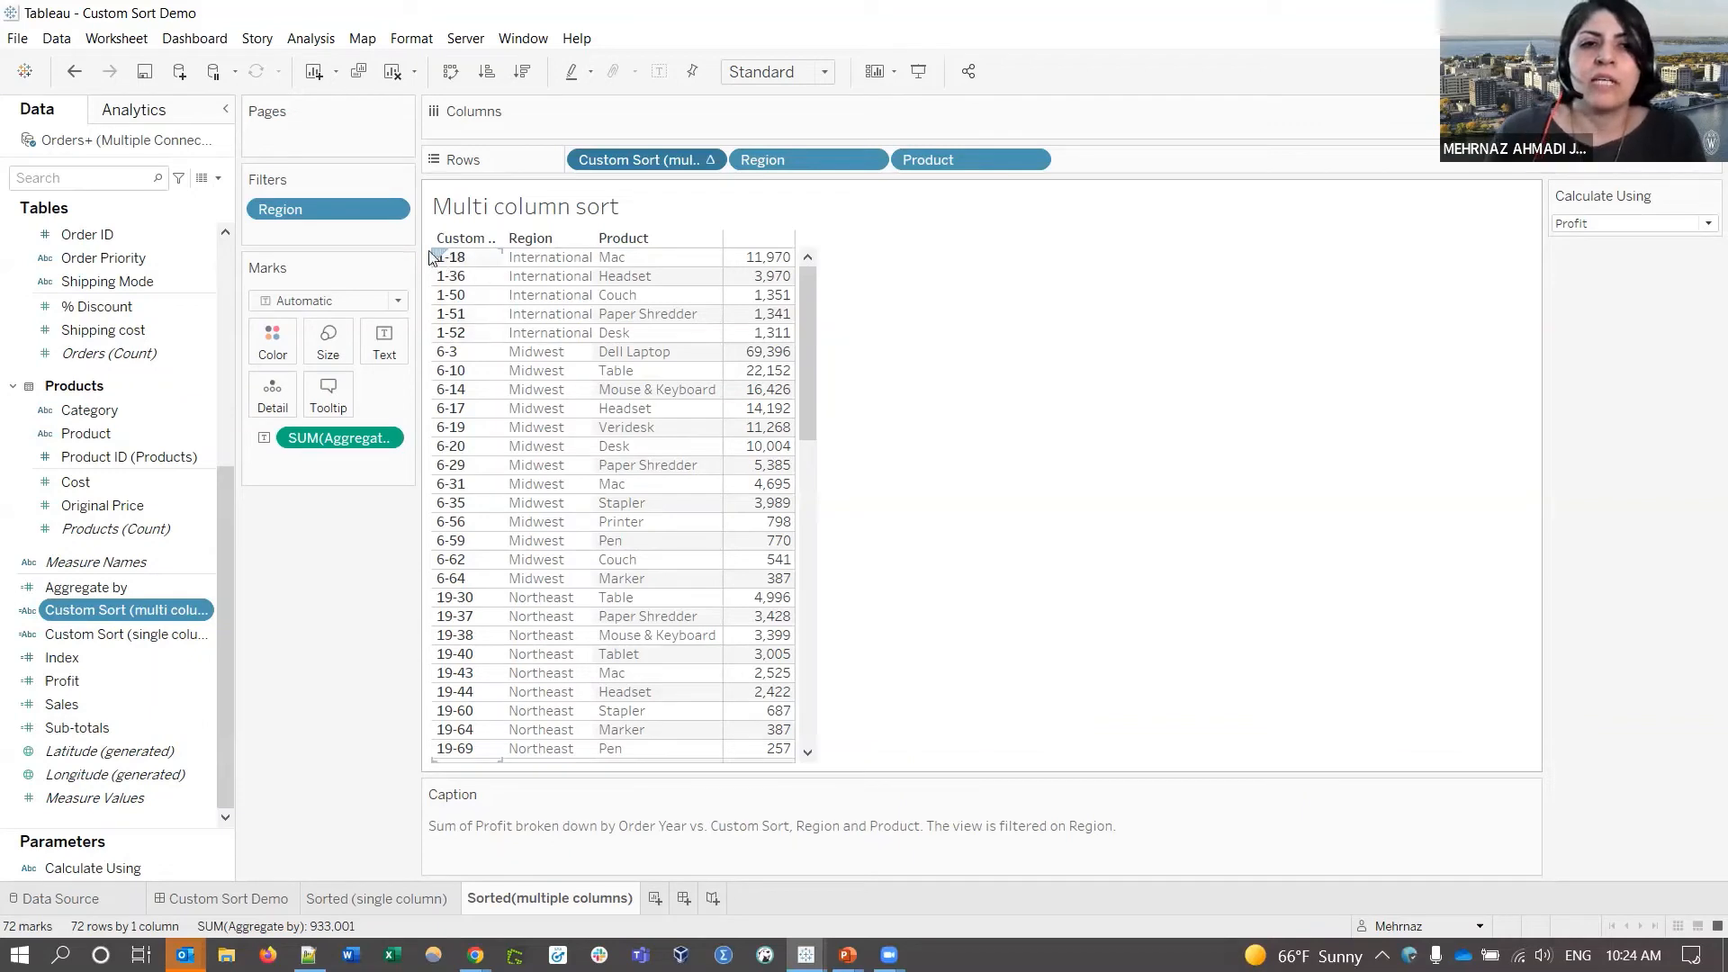
left_click(707, 161)
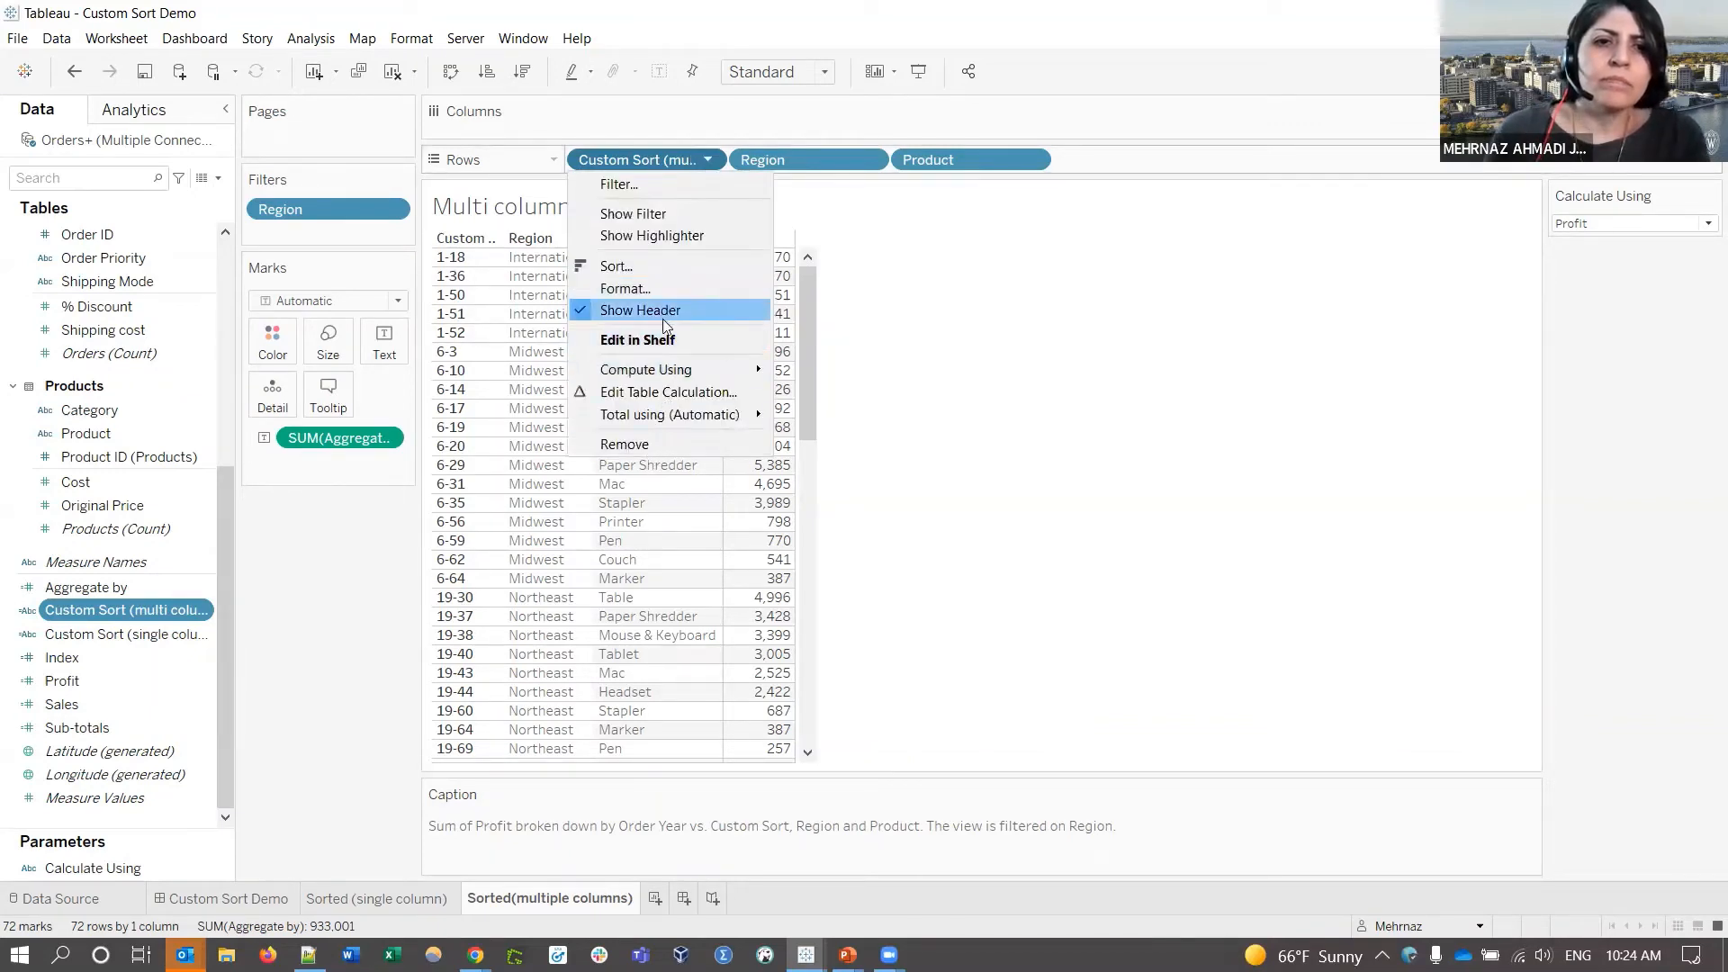
left_click(666, 315)
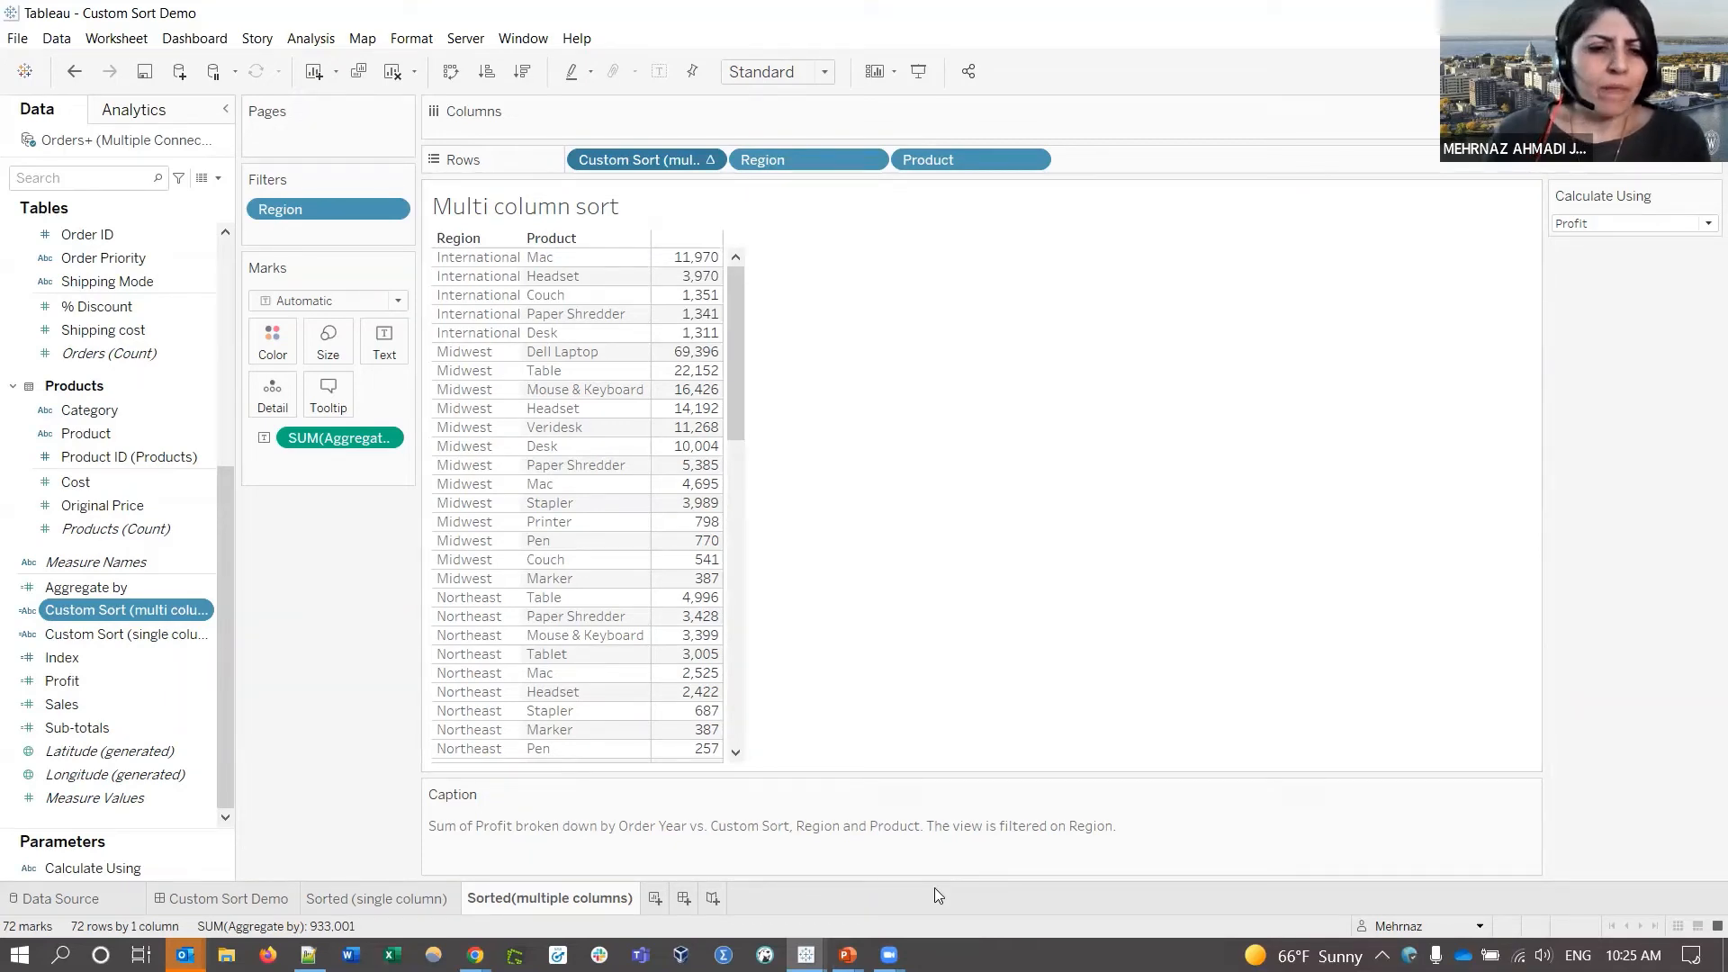
mouse_move(847, 954)
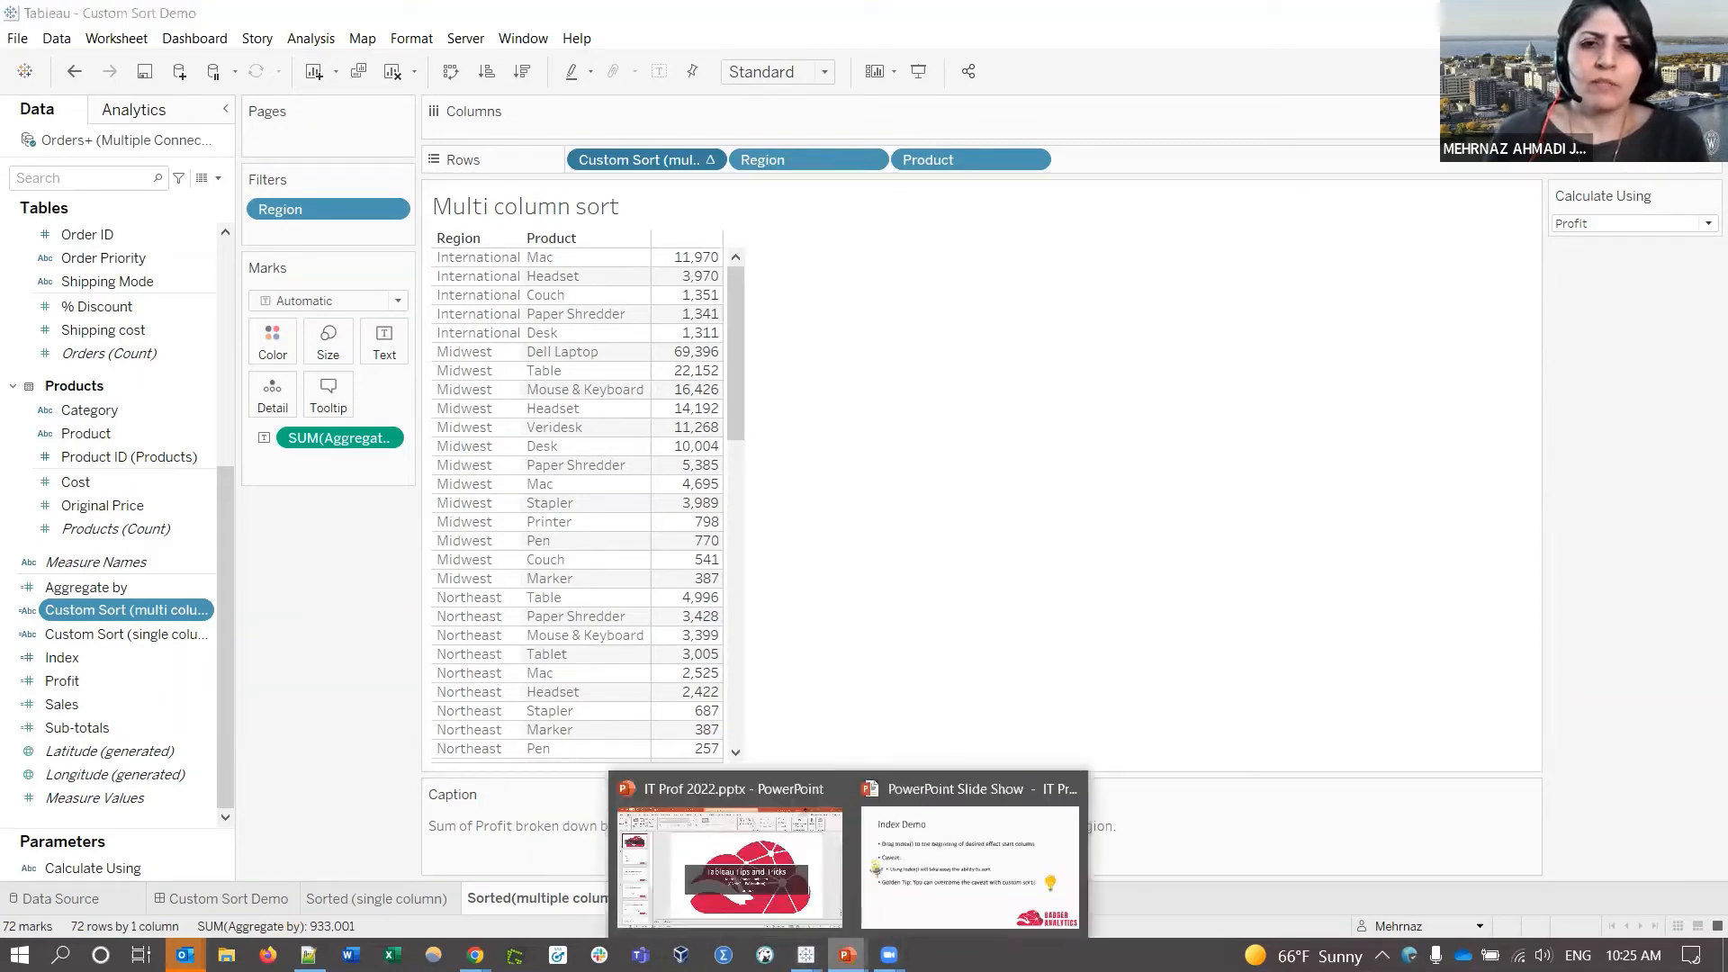
- Advance the slide show through Custom Sort Demo to the Measure Column Title Demo slide, then return to Tableau
left_click(938, 891)
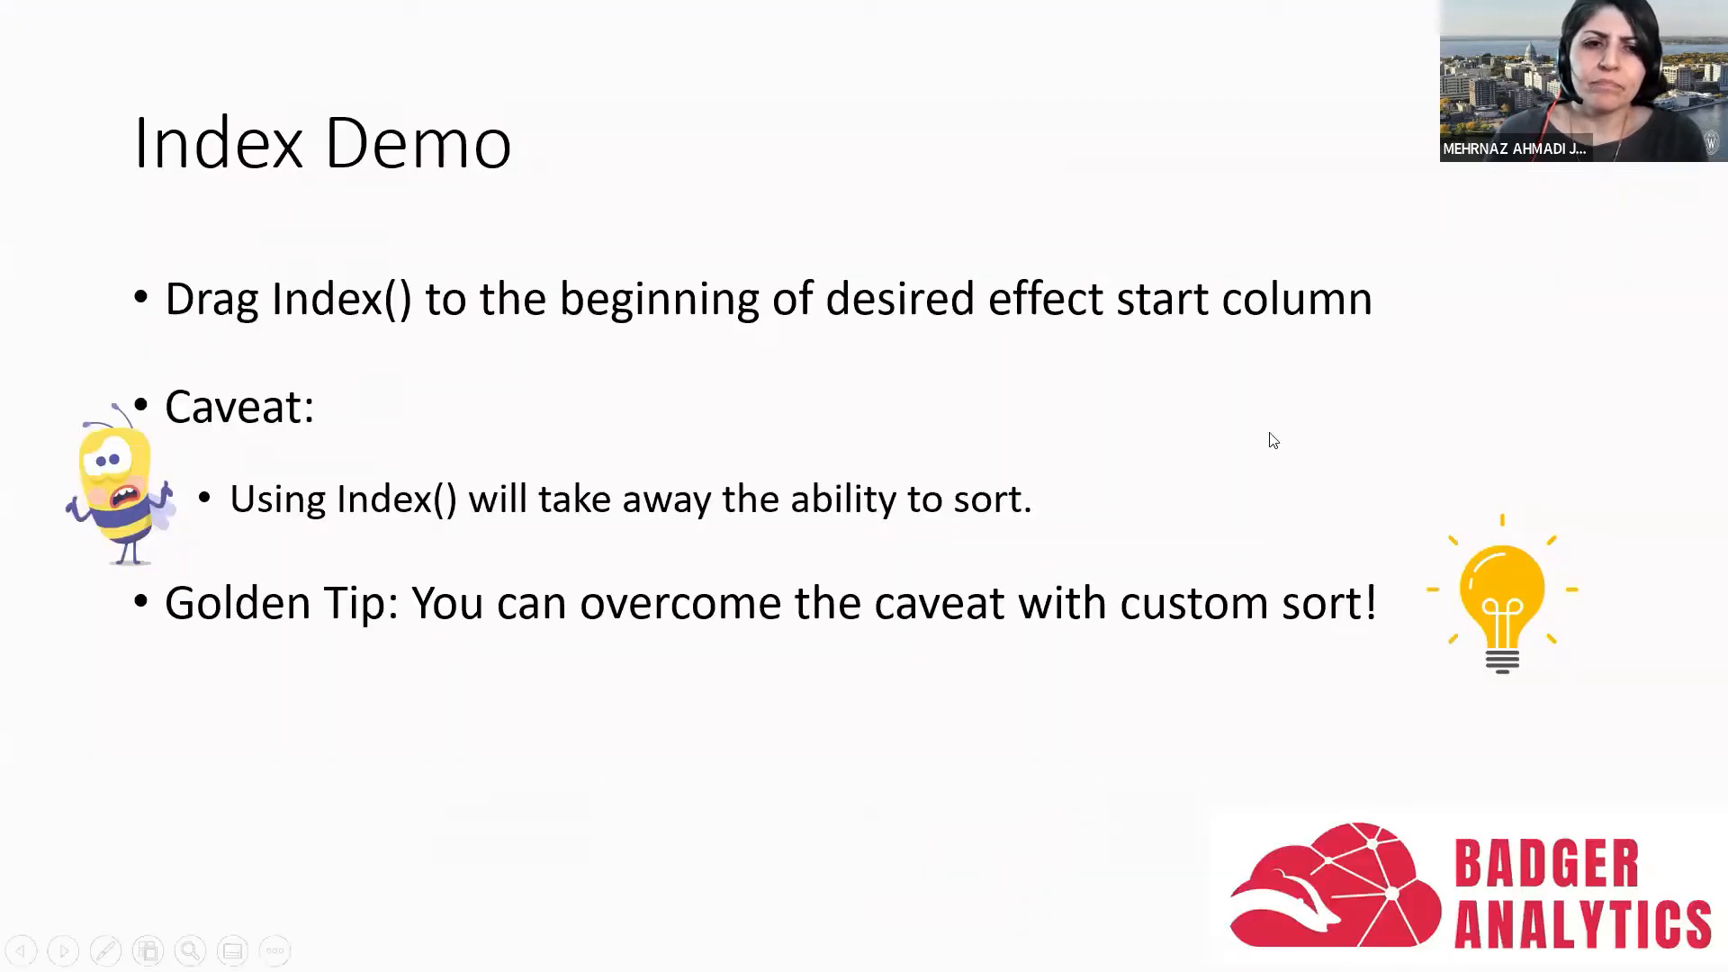
left_click(924, 553)
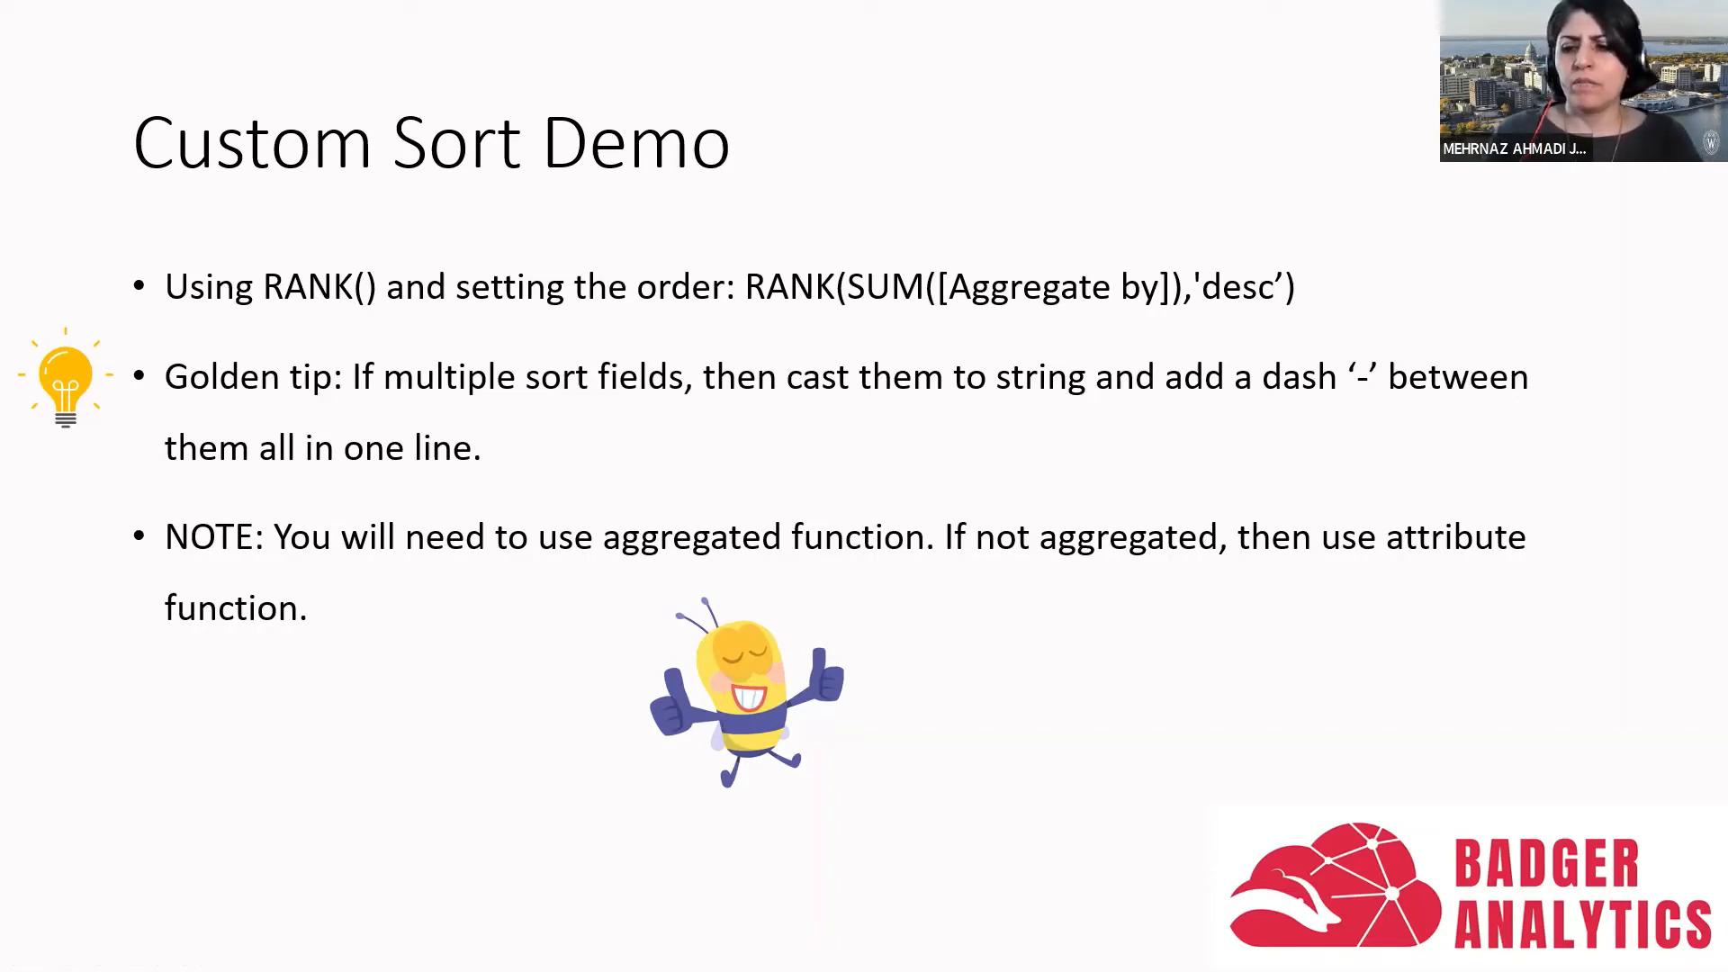
key("Right")
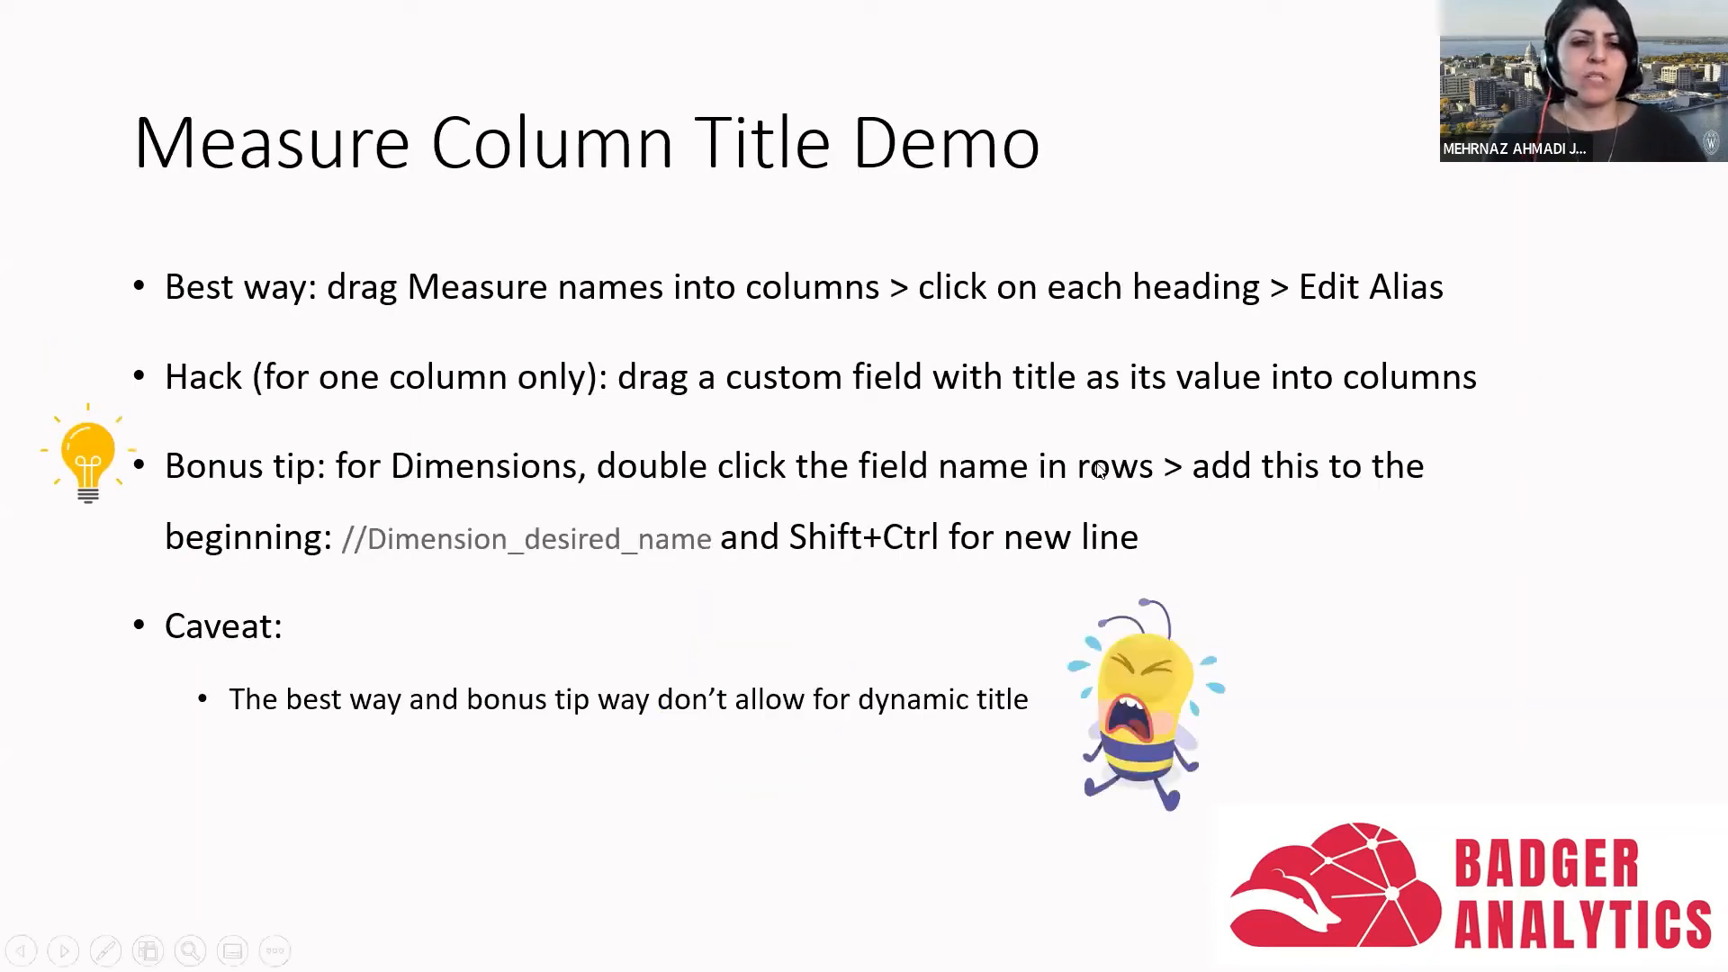
key("alt+Tab")
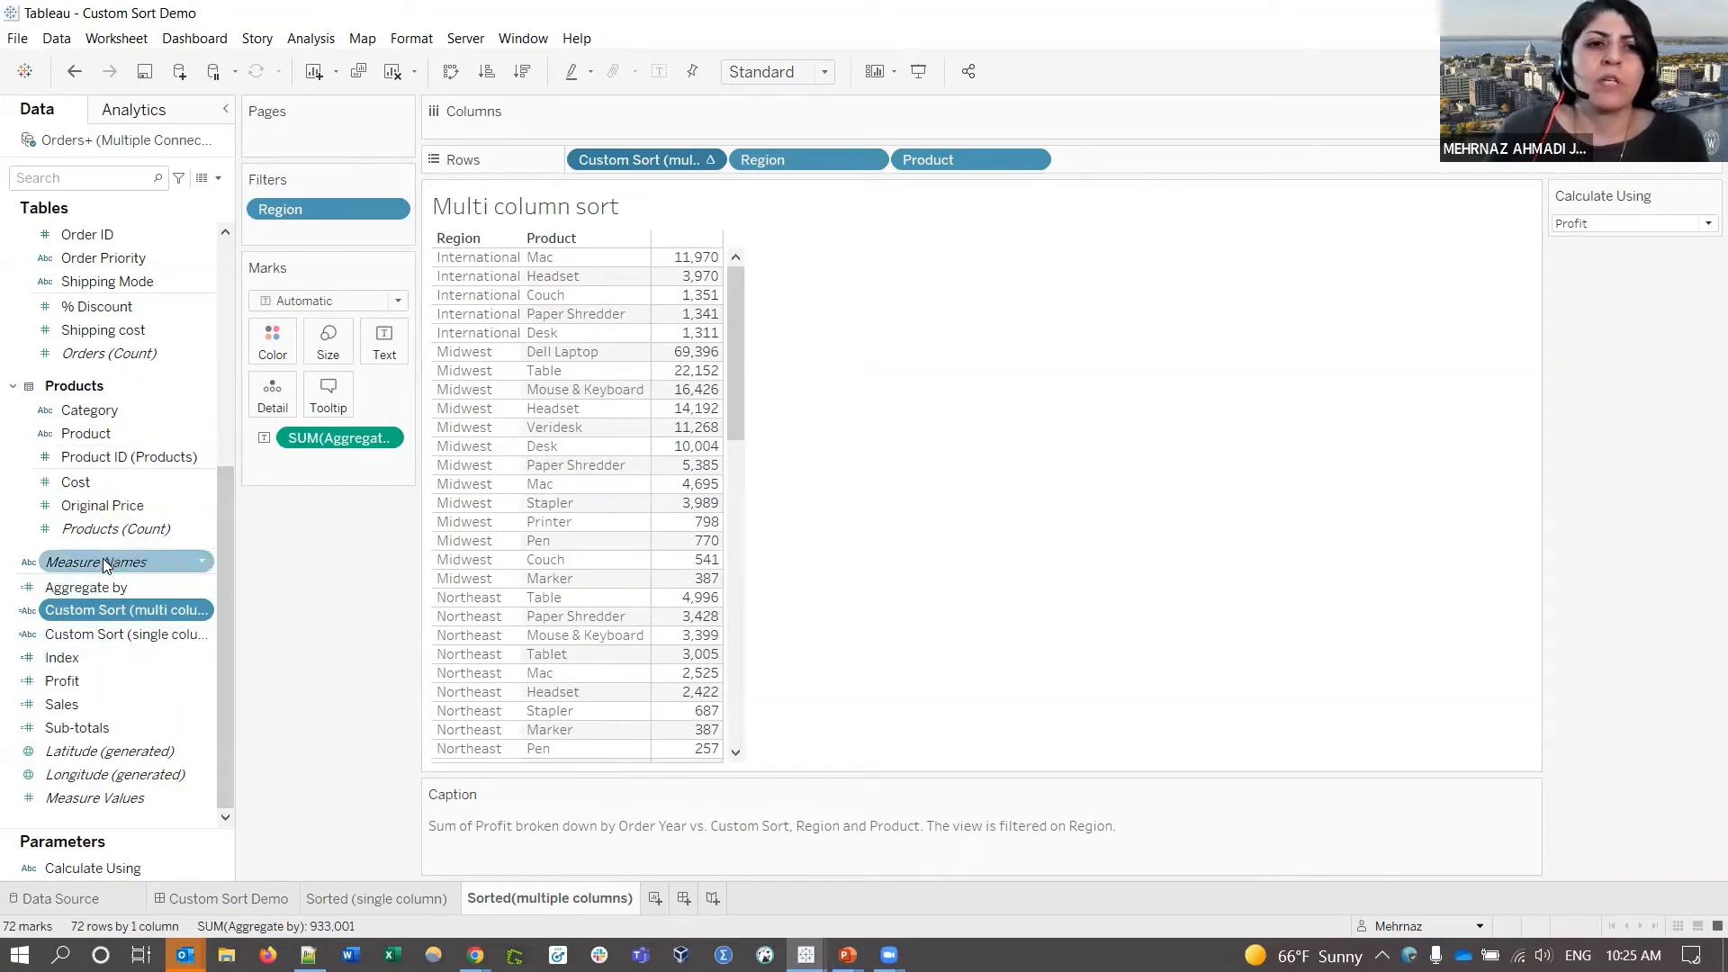
- Add Measure Names to Columns and alias its heading 'Aggregated field'
left_click_drag(104, 564, 629, 122)
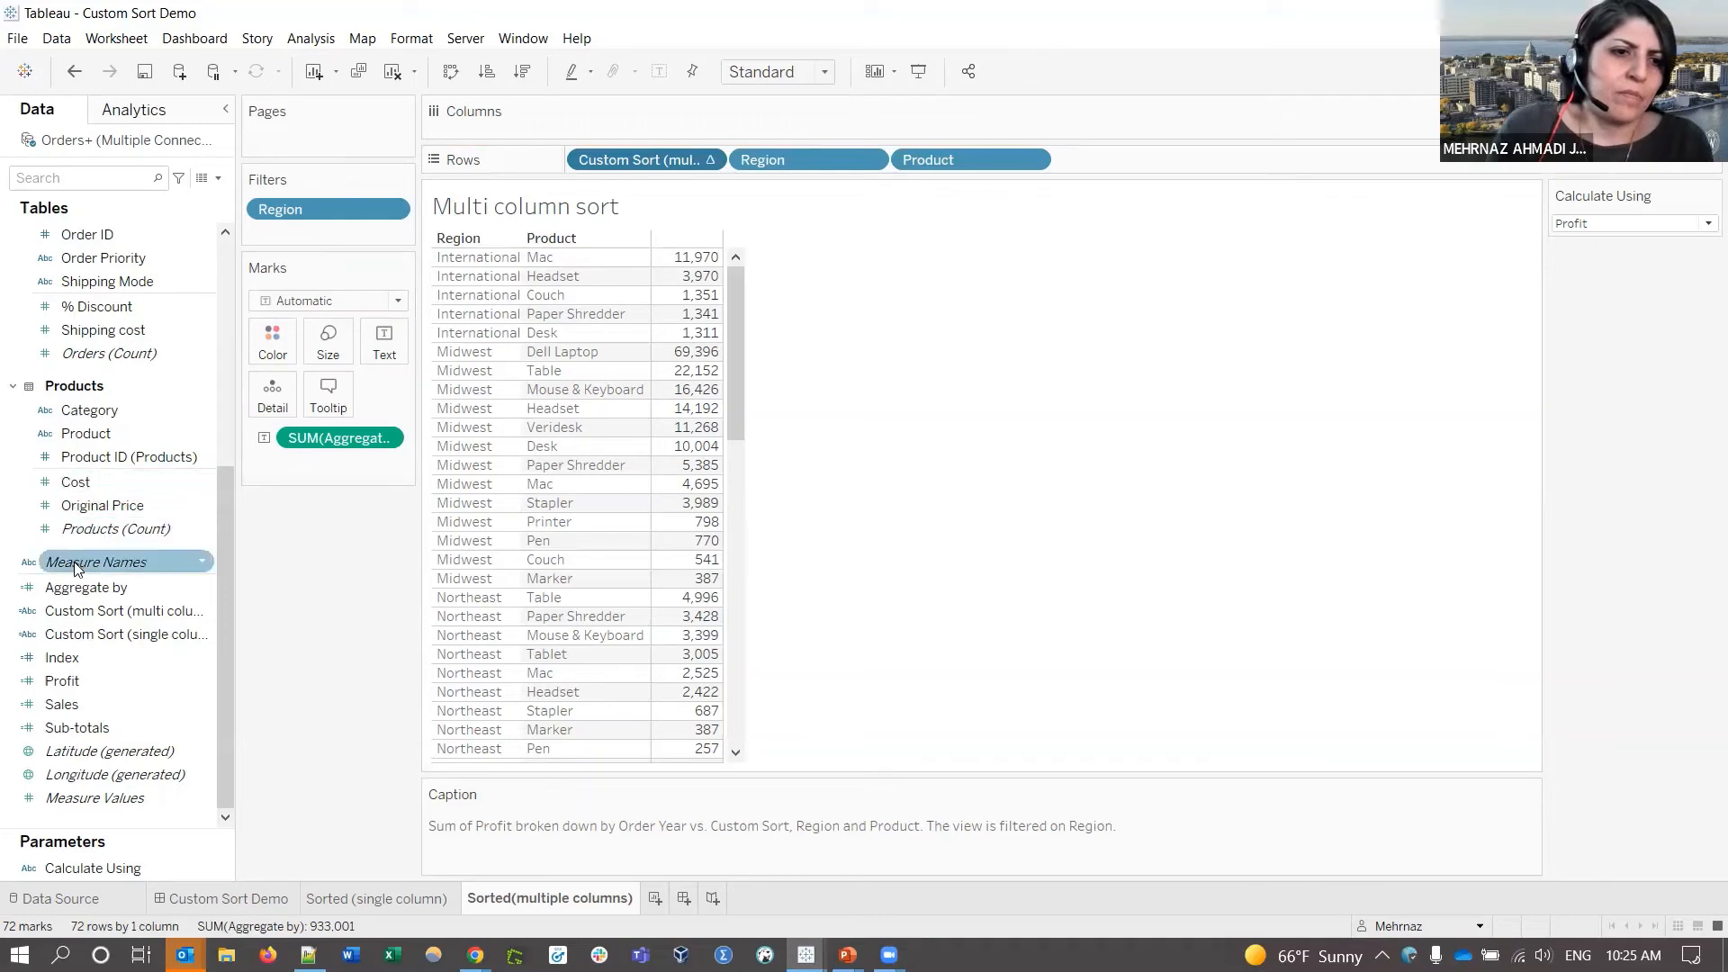
left_click_drag(78, 567, 461, 132)
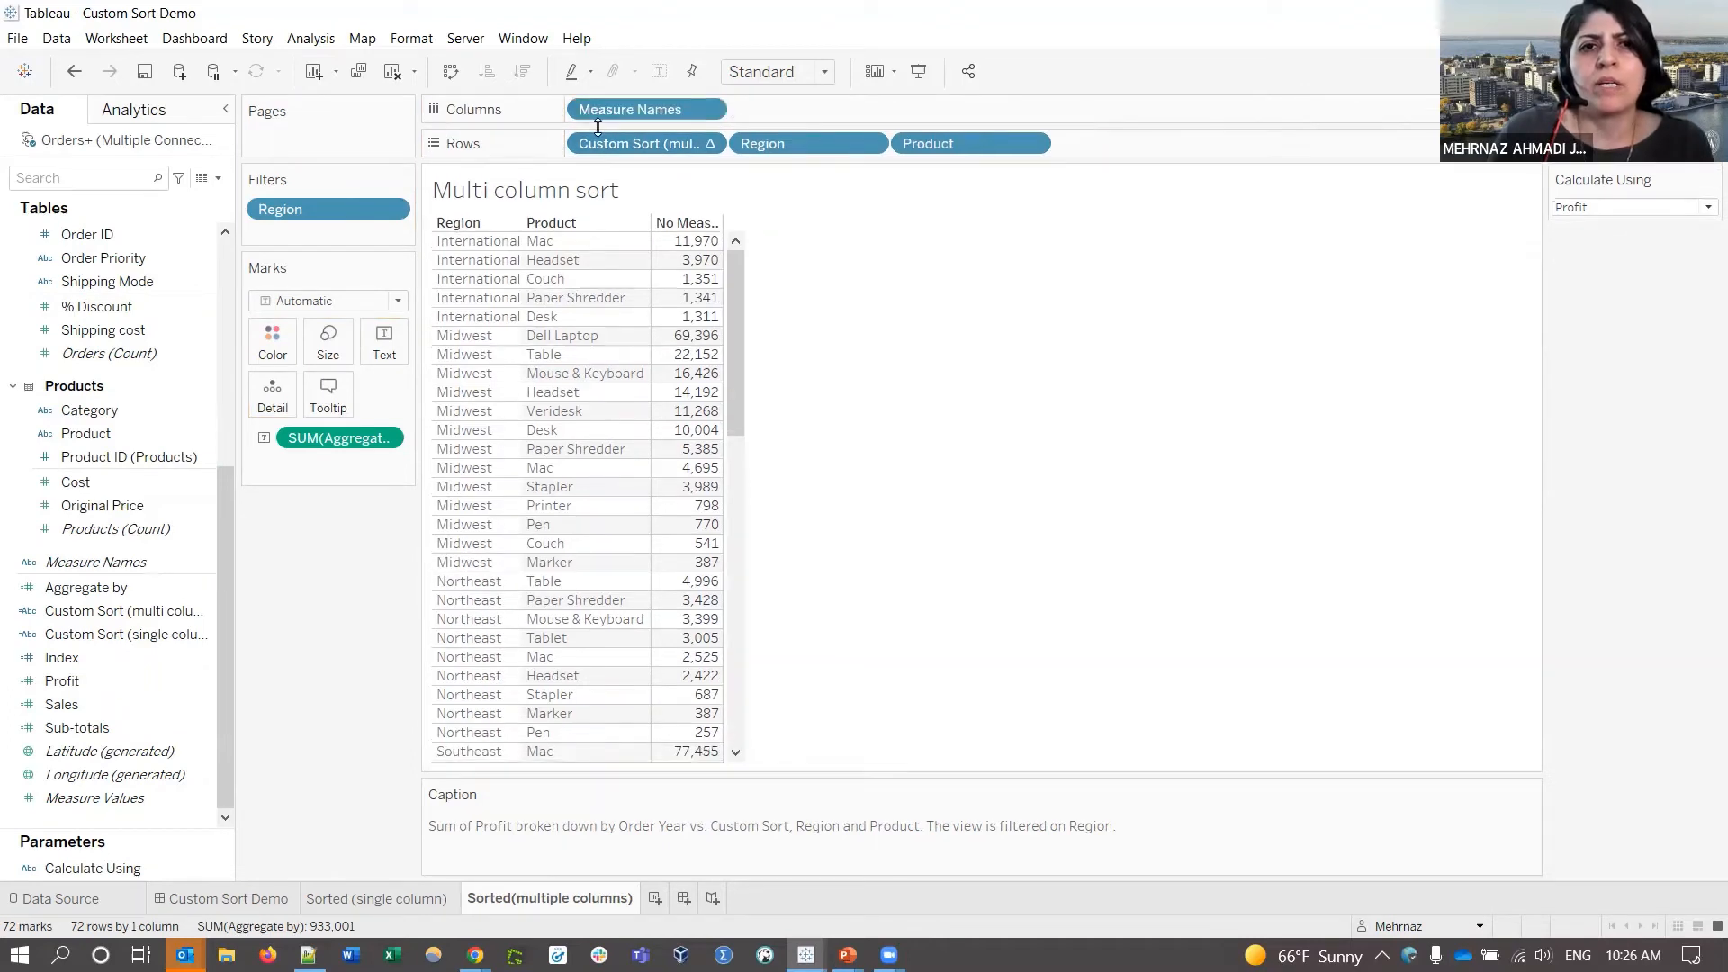
right_click(698, 225)
left_click(791, 369)
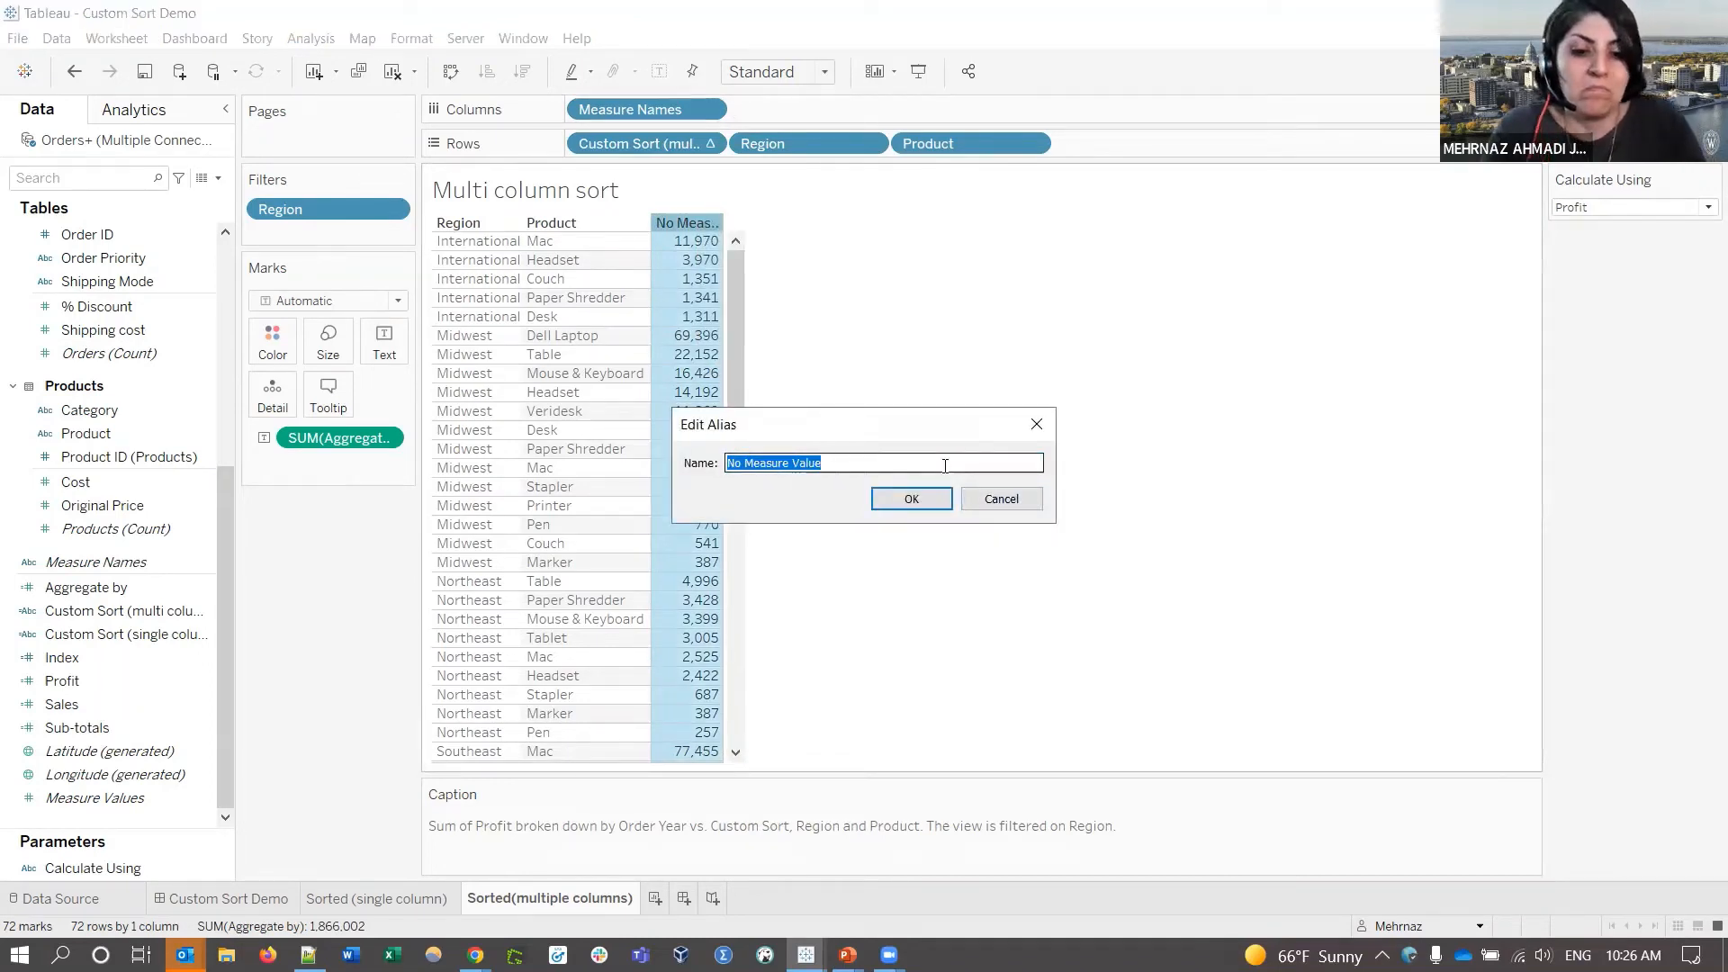
type("Agg")
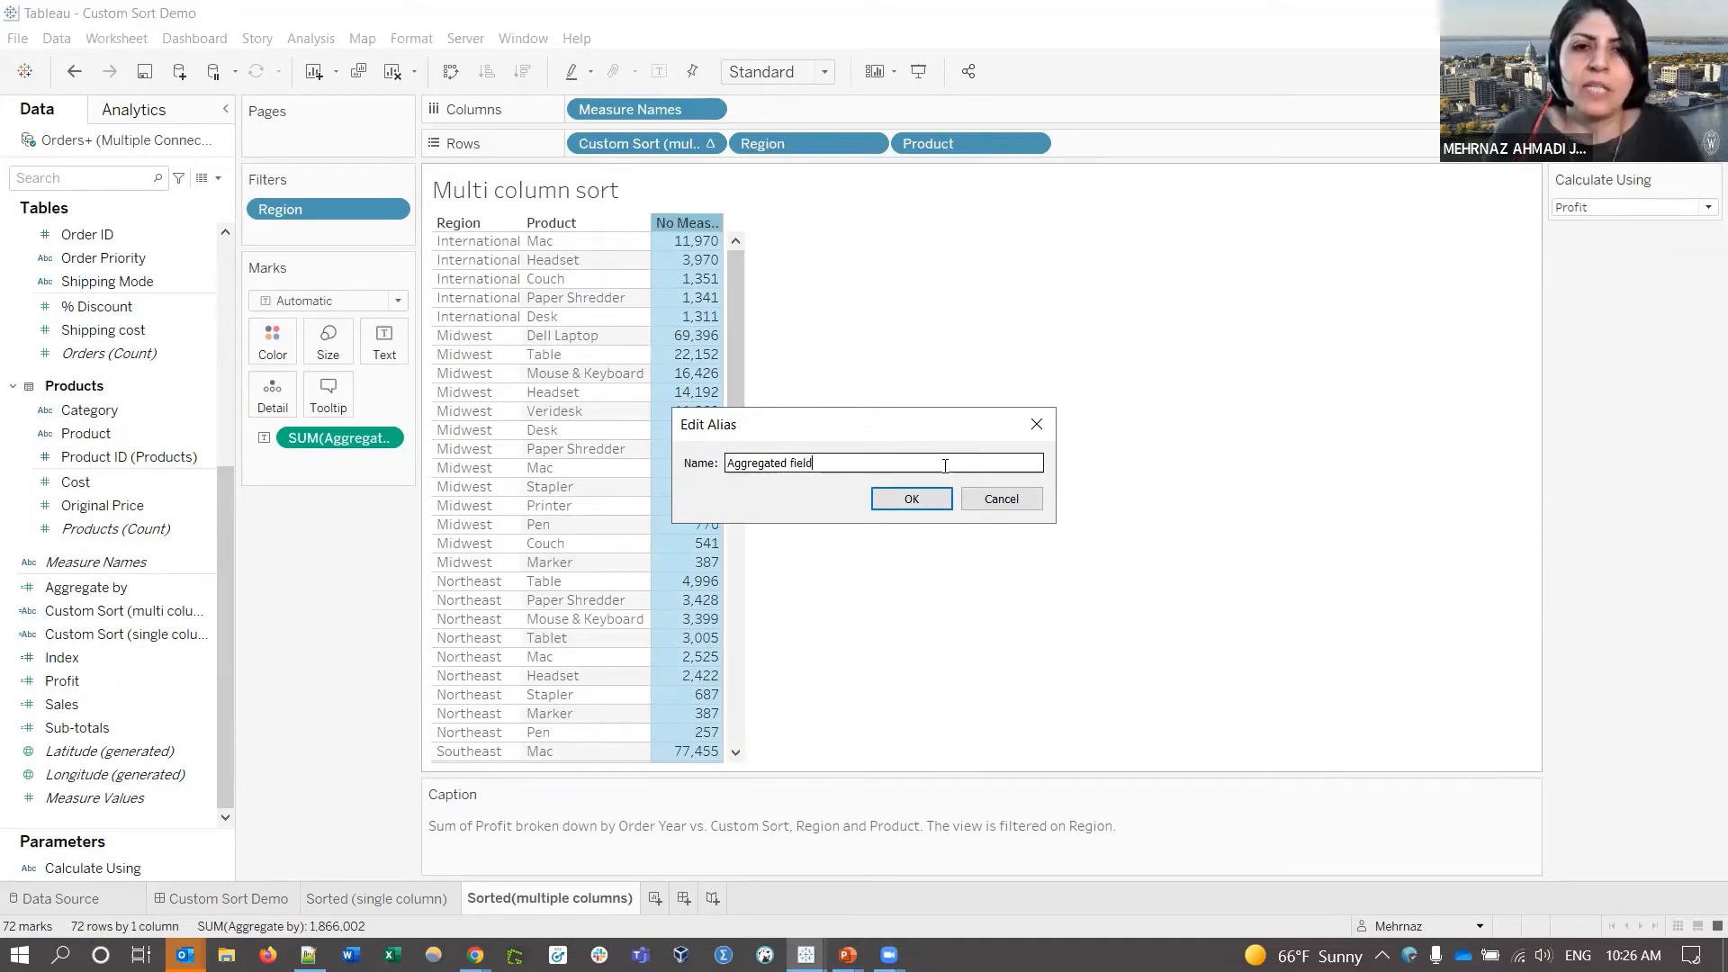
type("regated field")
left_click(913, 501)
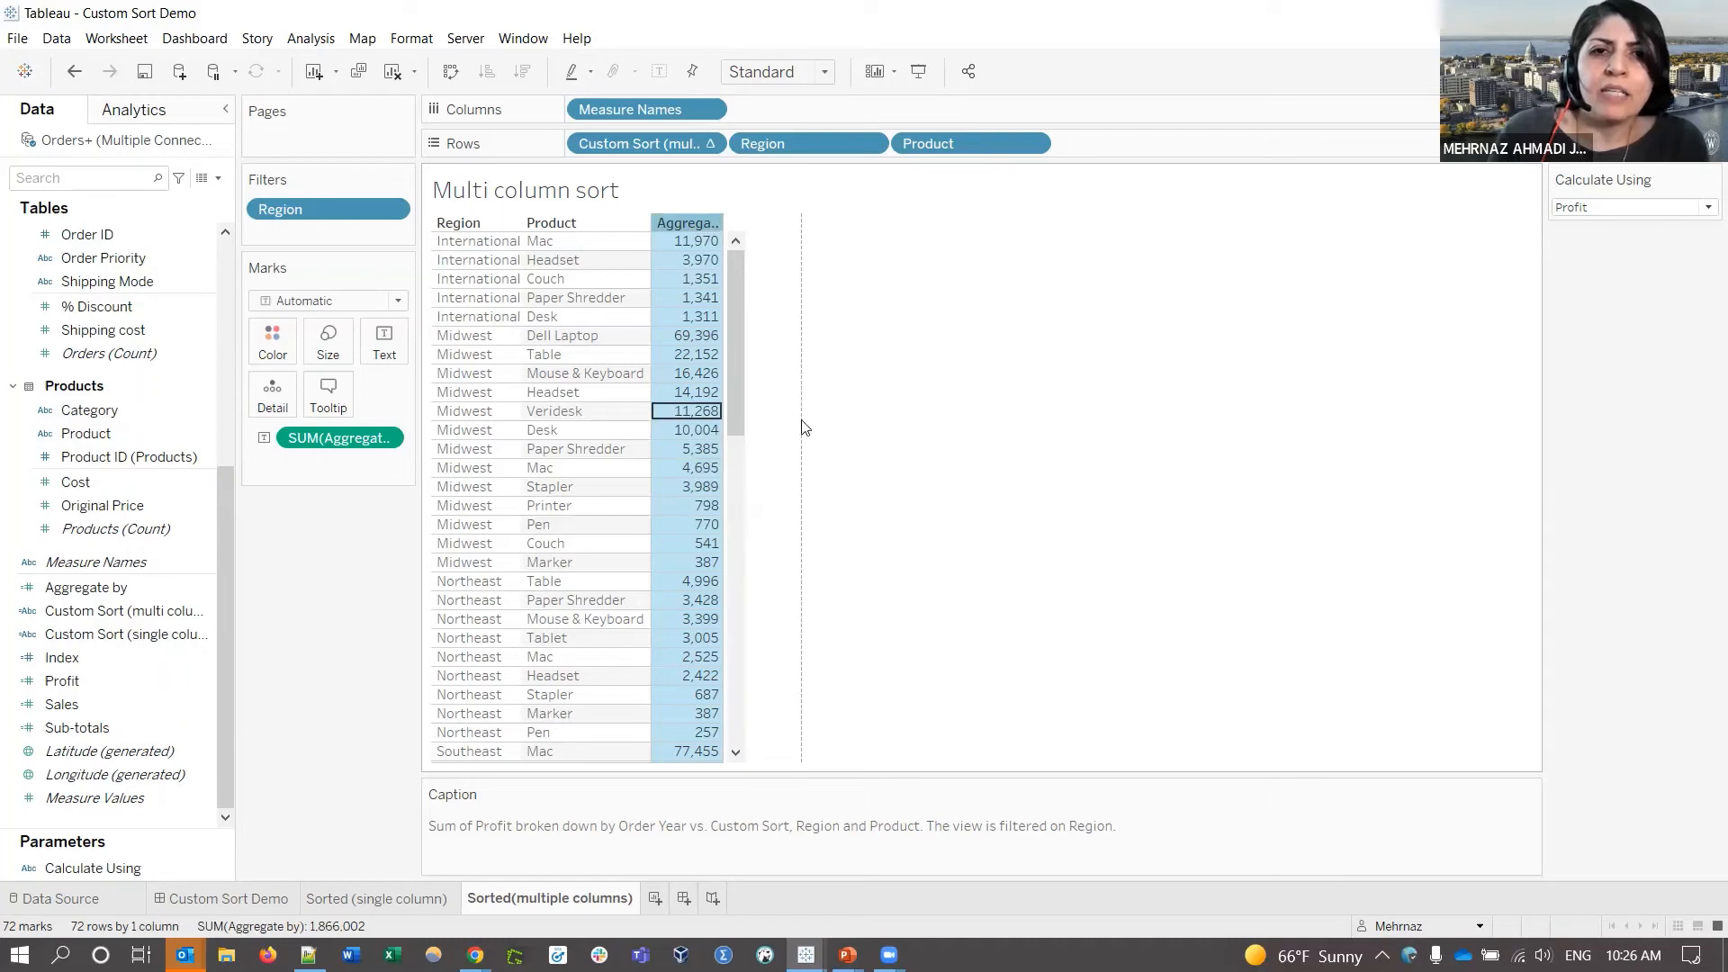
- Widen the Aggregated field column, then take Measure Names off the Columns shelf
left_click_drag(805, 428, 802, 427)
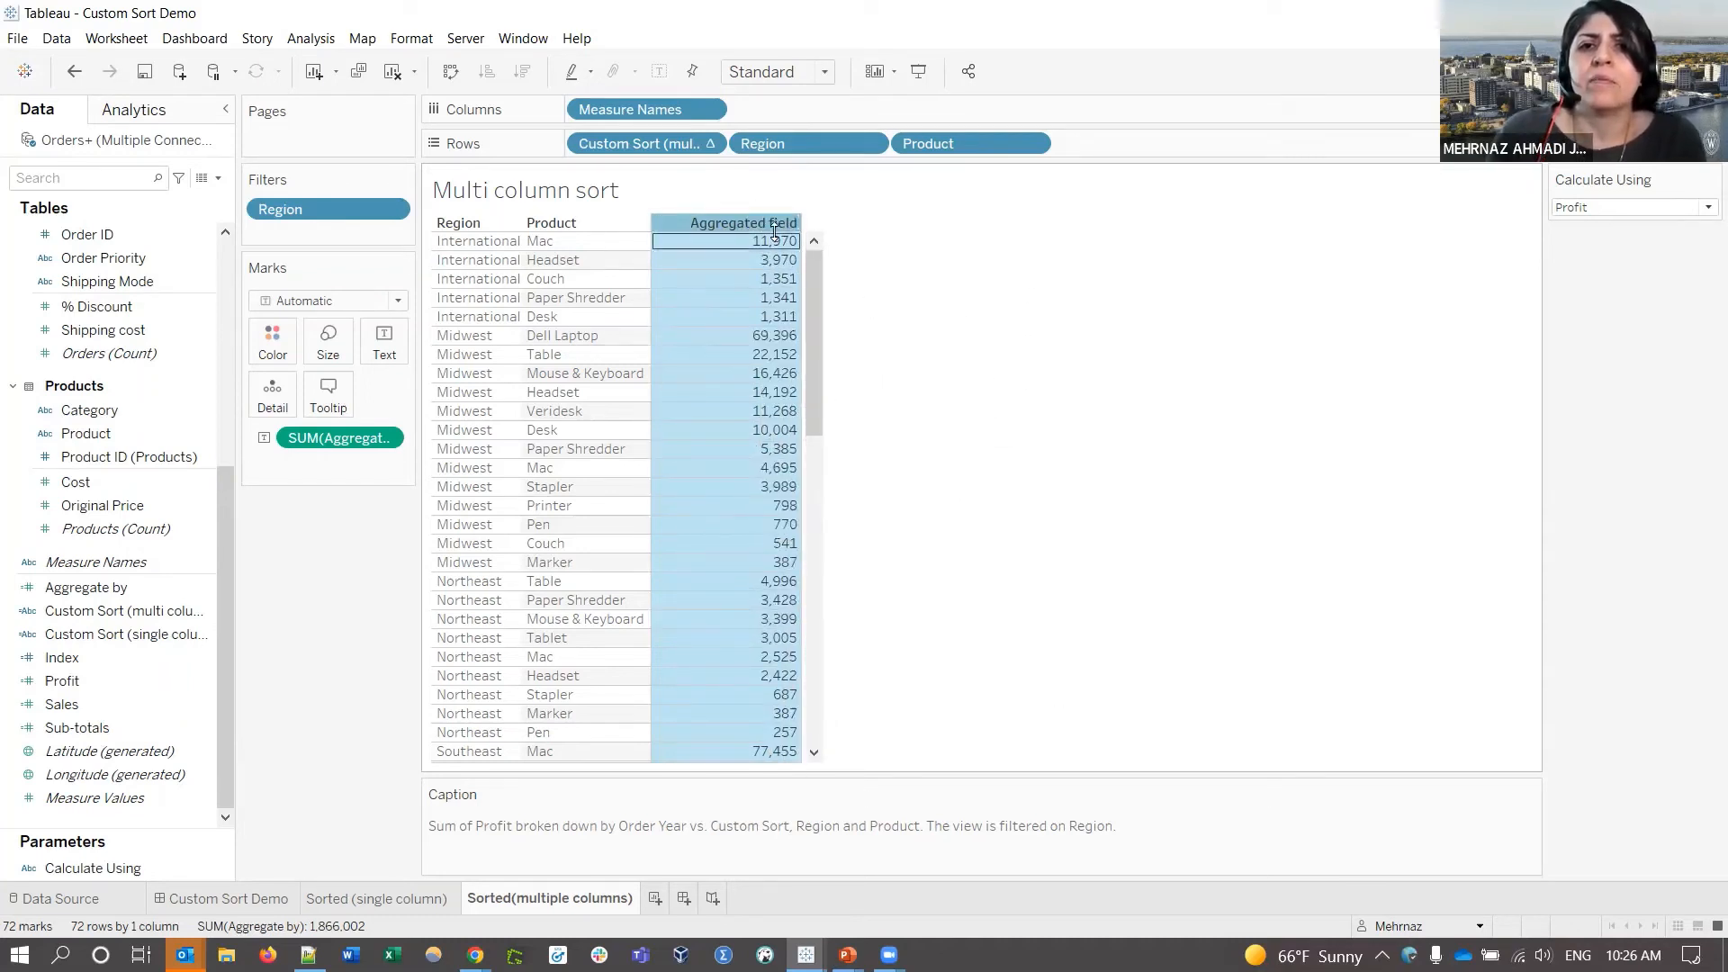
left_click(904, 244)
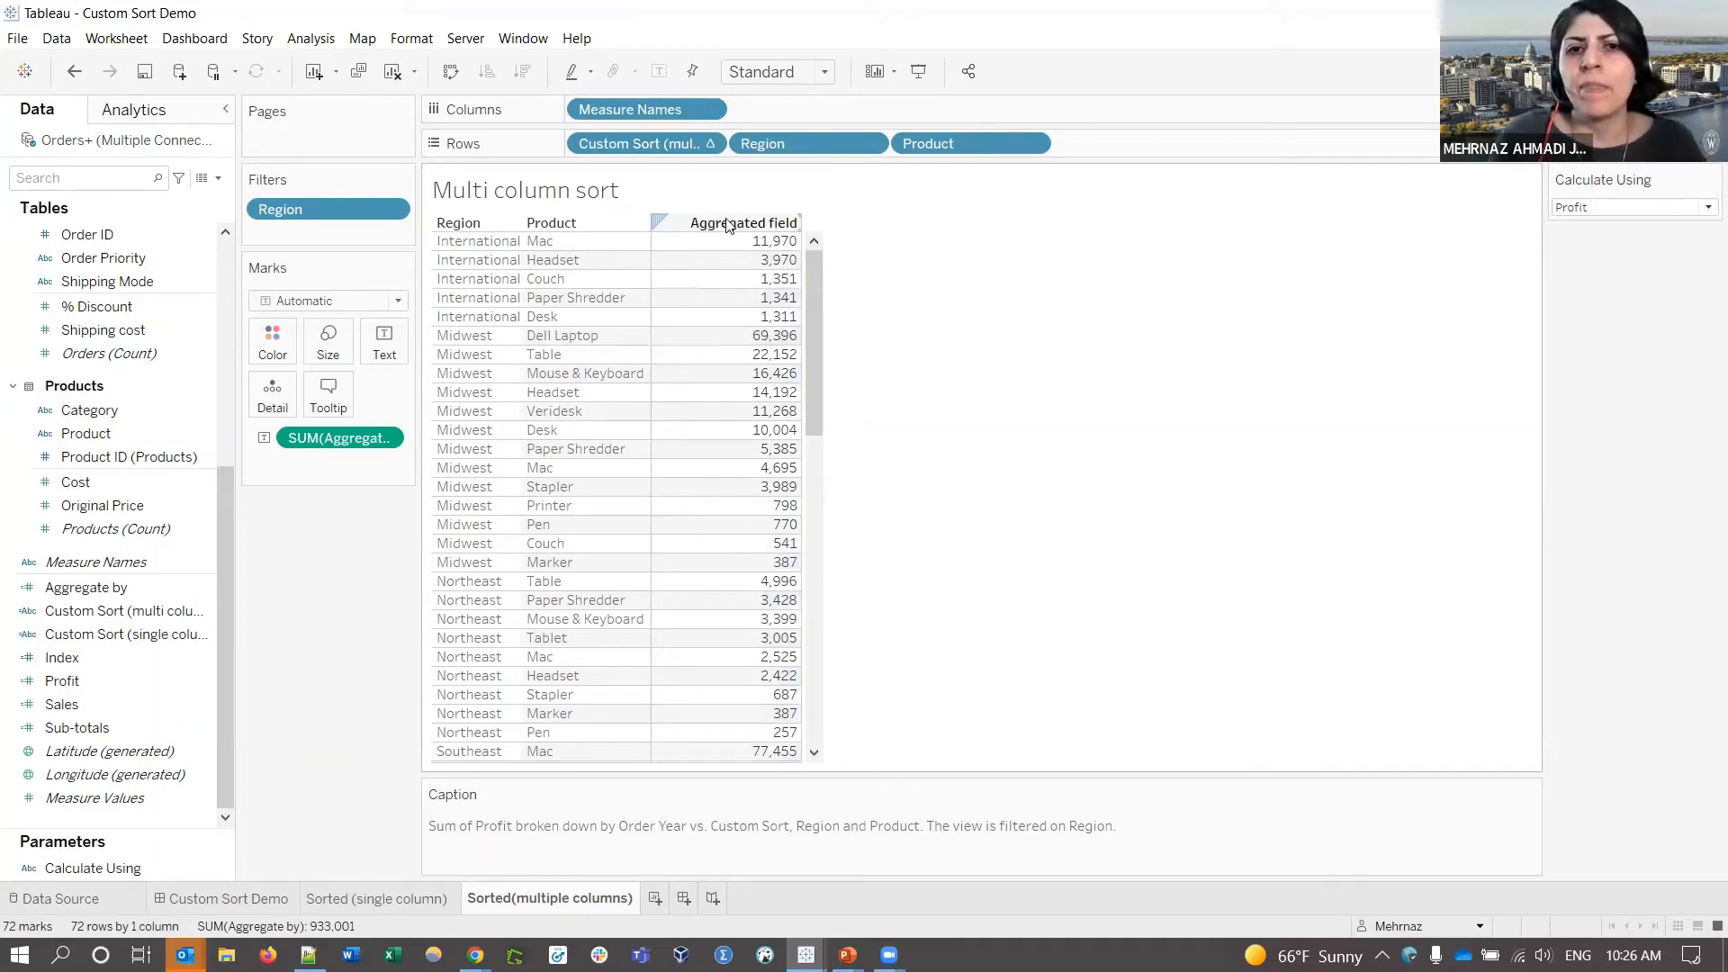
left_click_drag(635, 112, 309, 602)
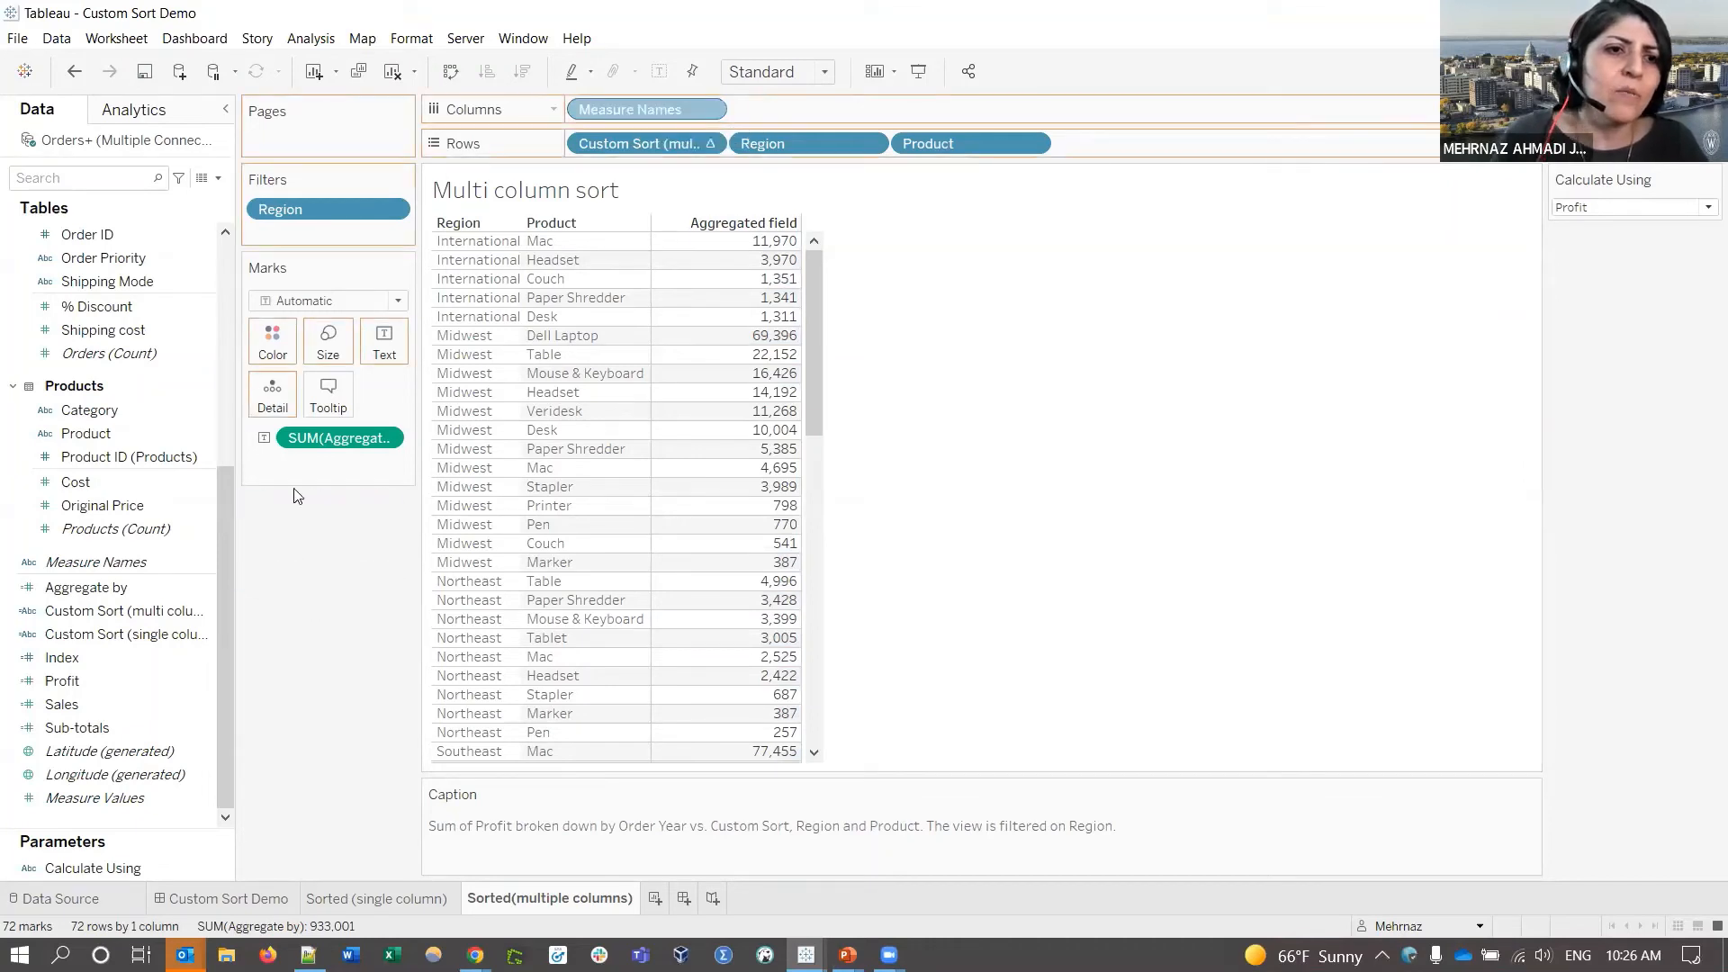
left_click(219, 180)
- Create a Custom Measure Title calculated field with the formula 'Total ' + [Aggregate by]
left_click(178, 196)
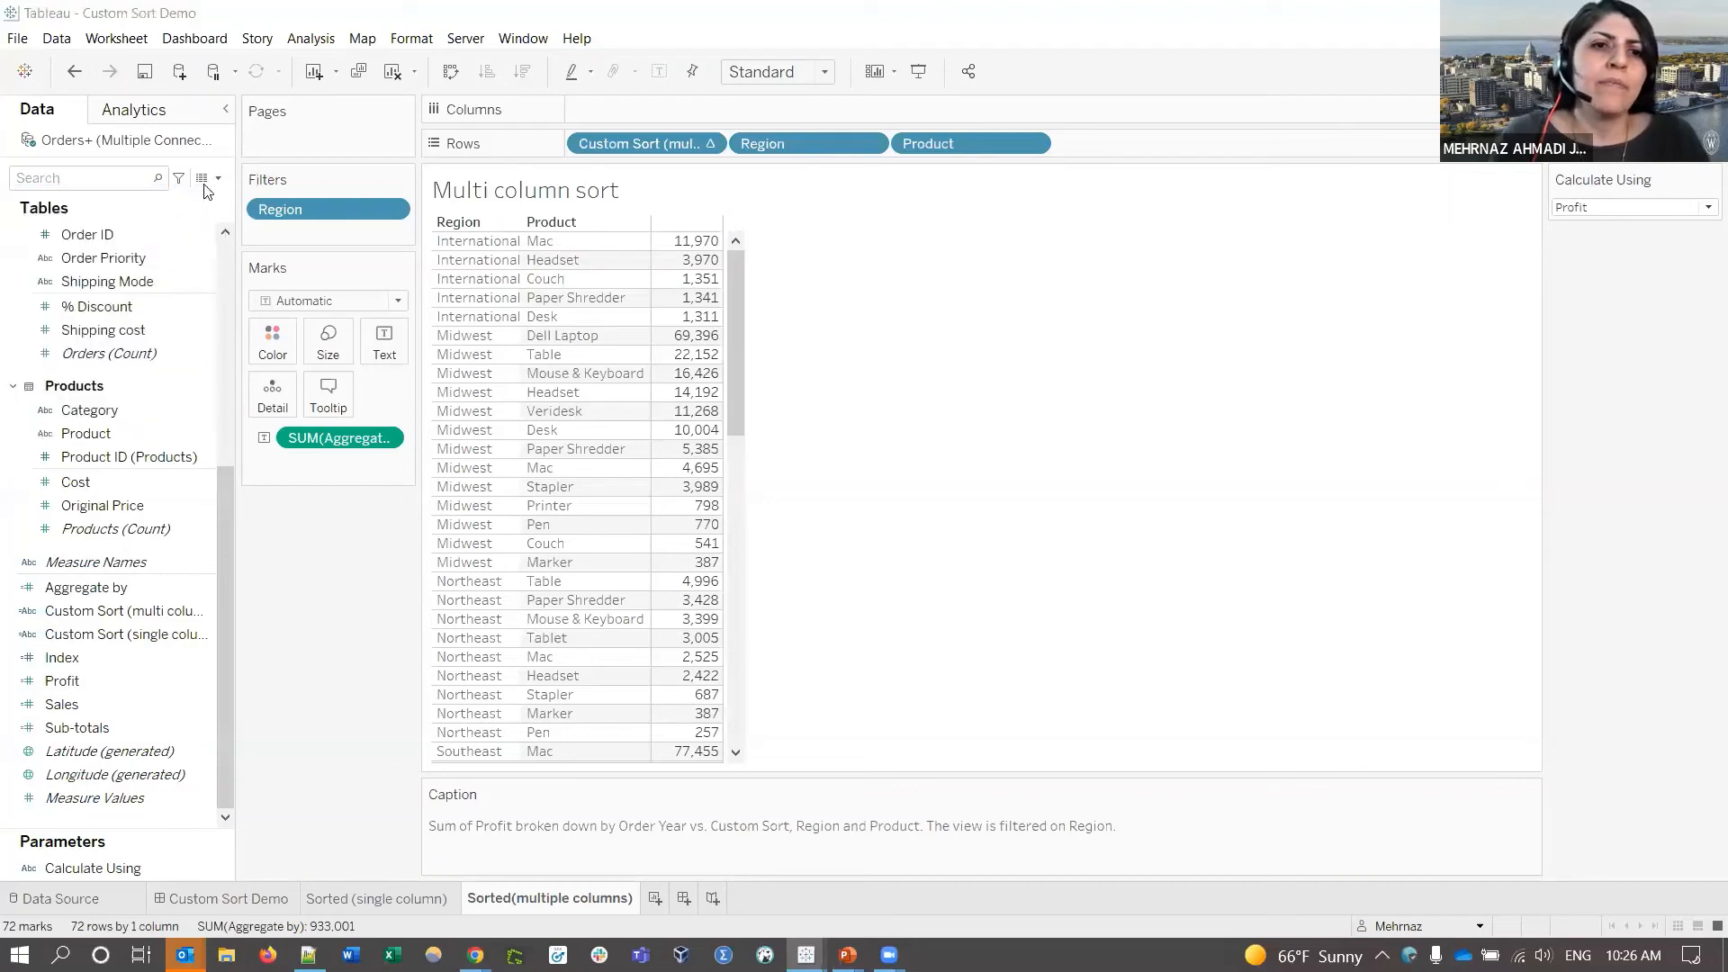
left_click_drag(729, 466, 671, 498)
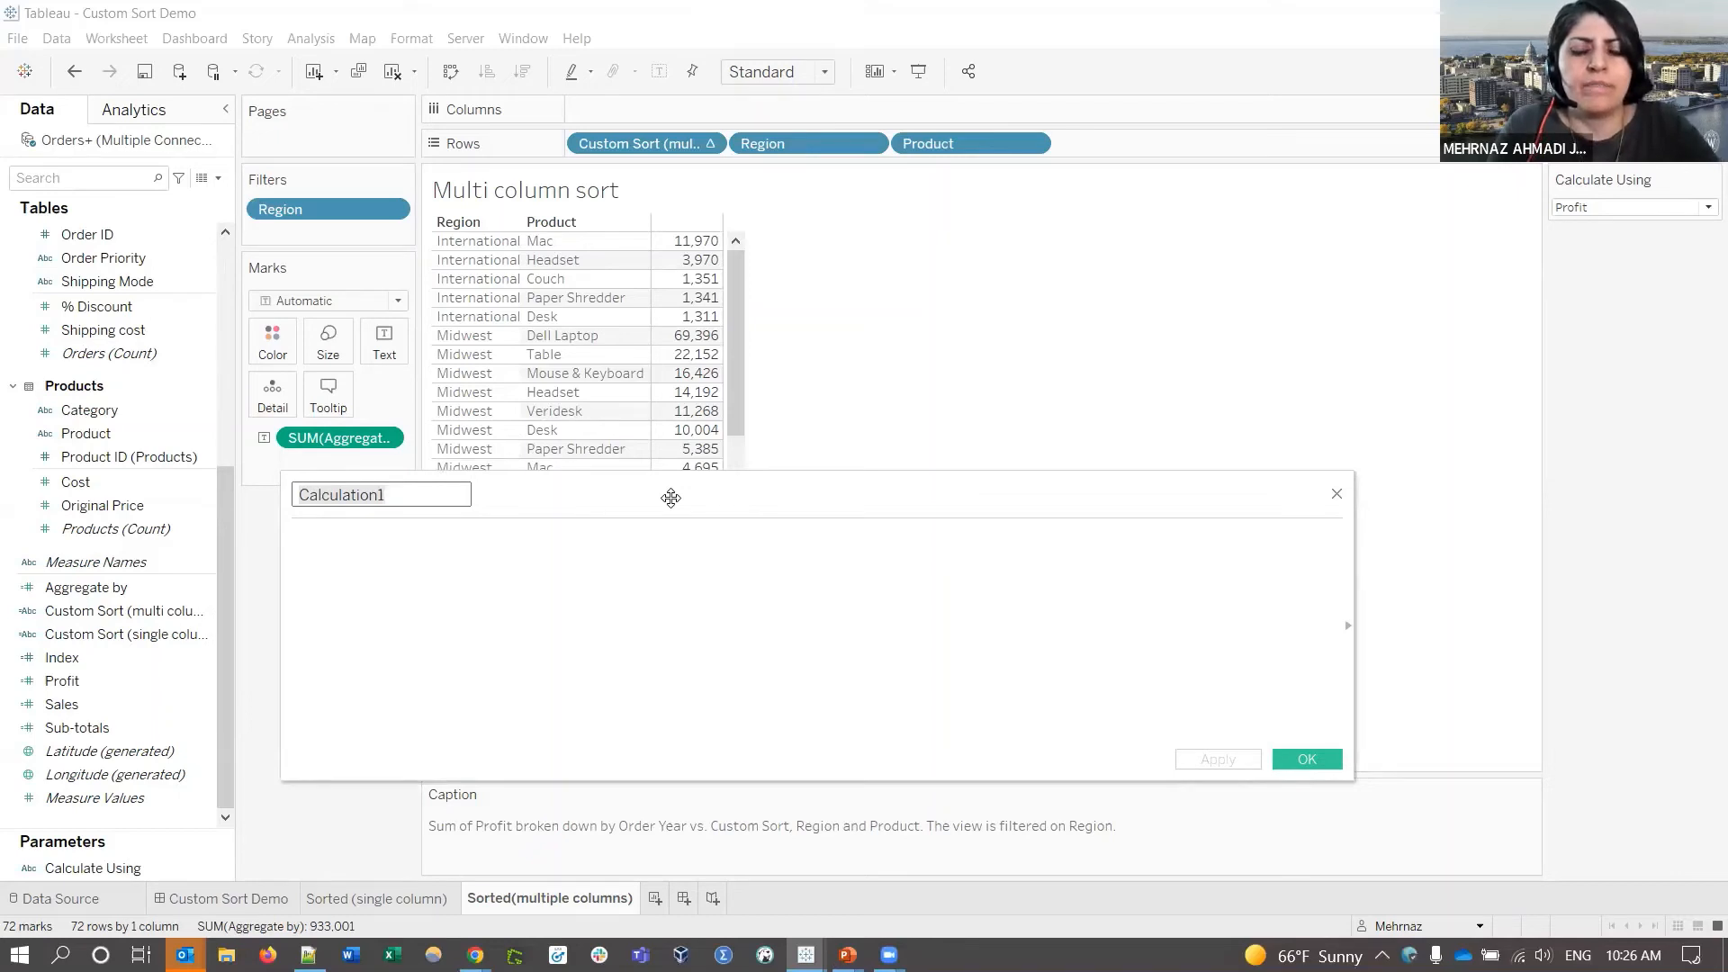
type("Cus")
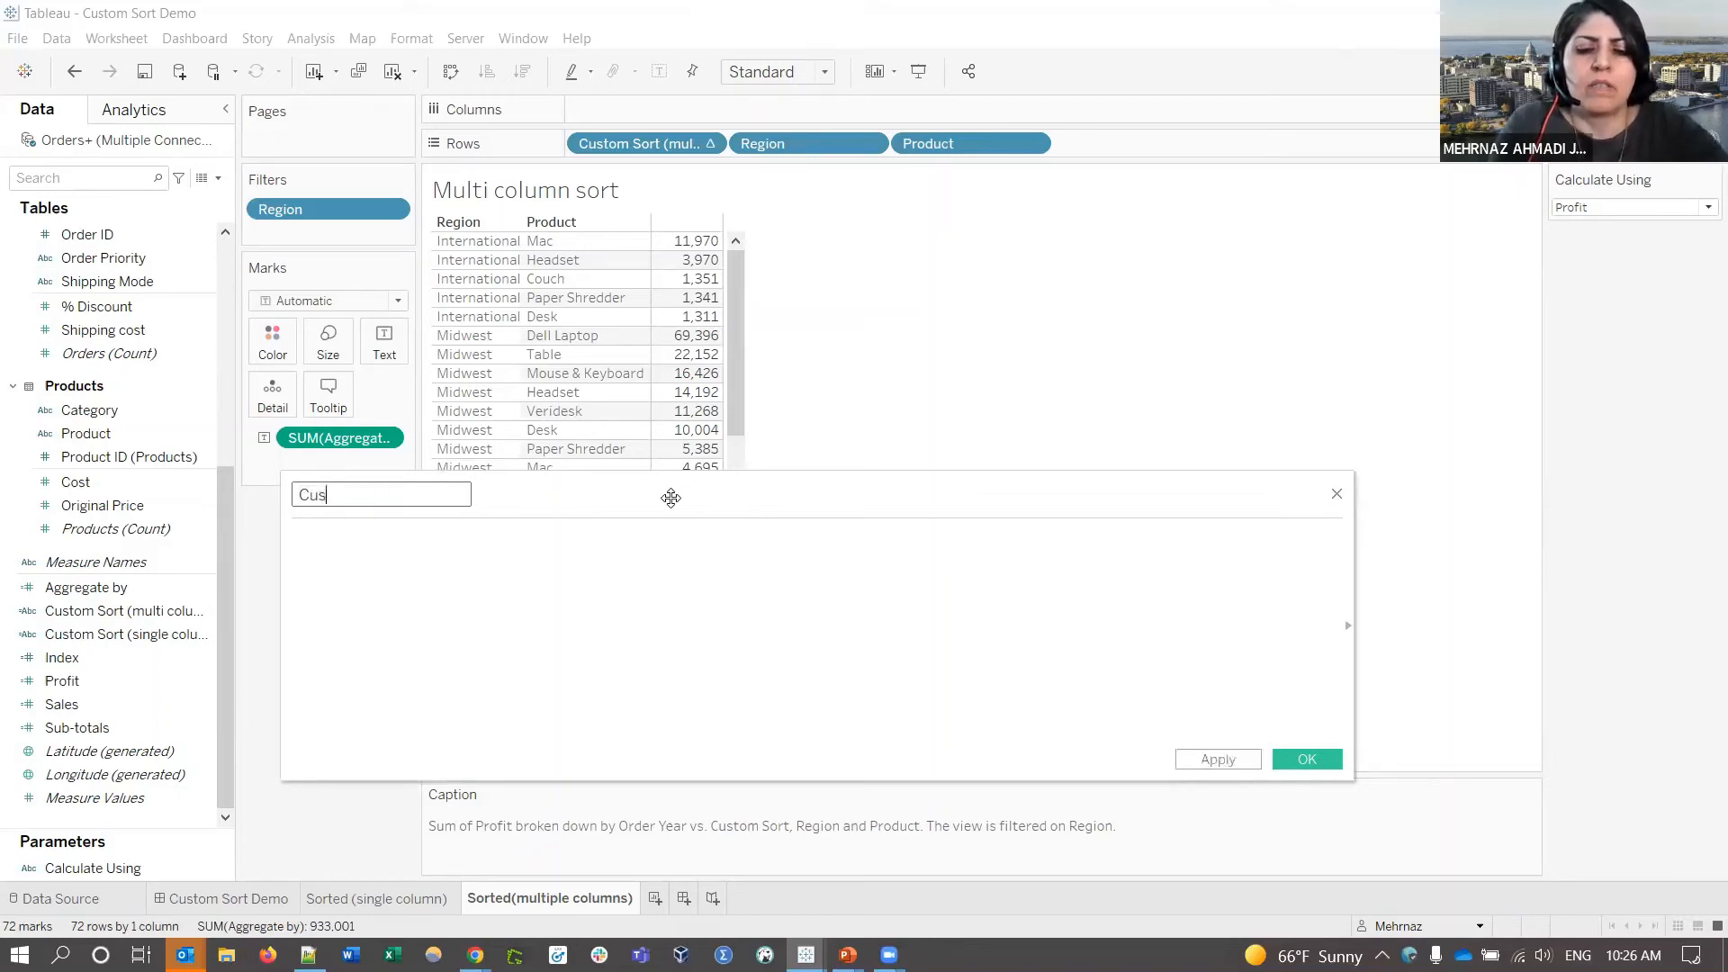
type("tom Measure Title")
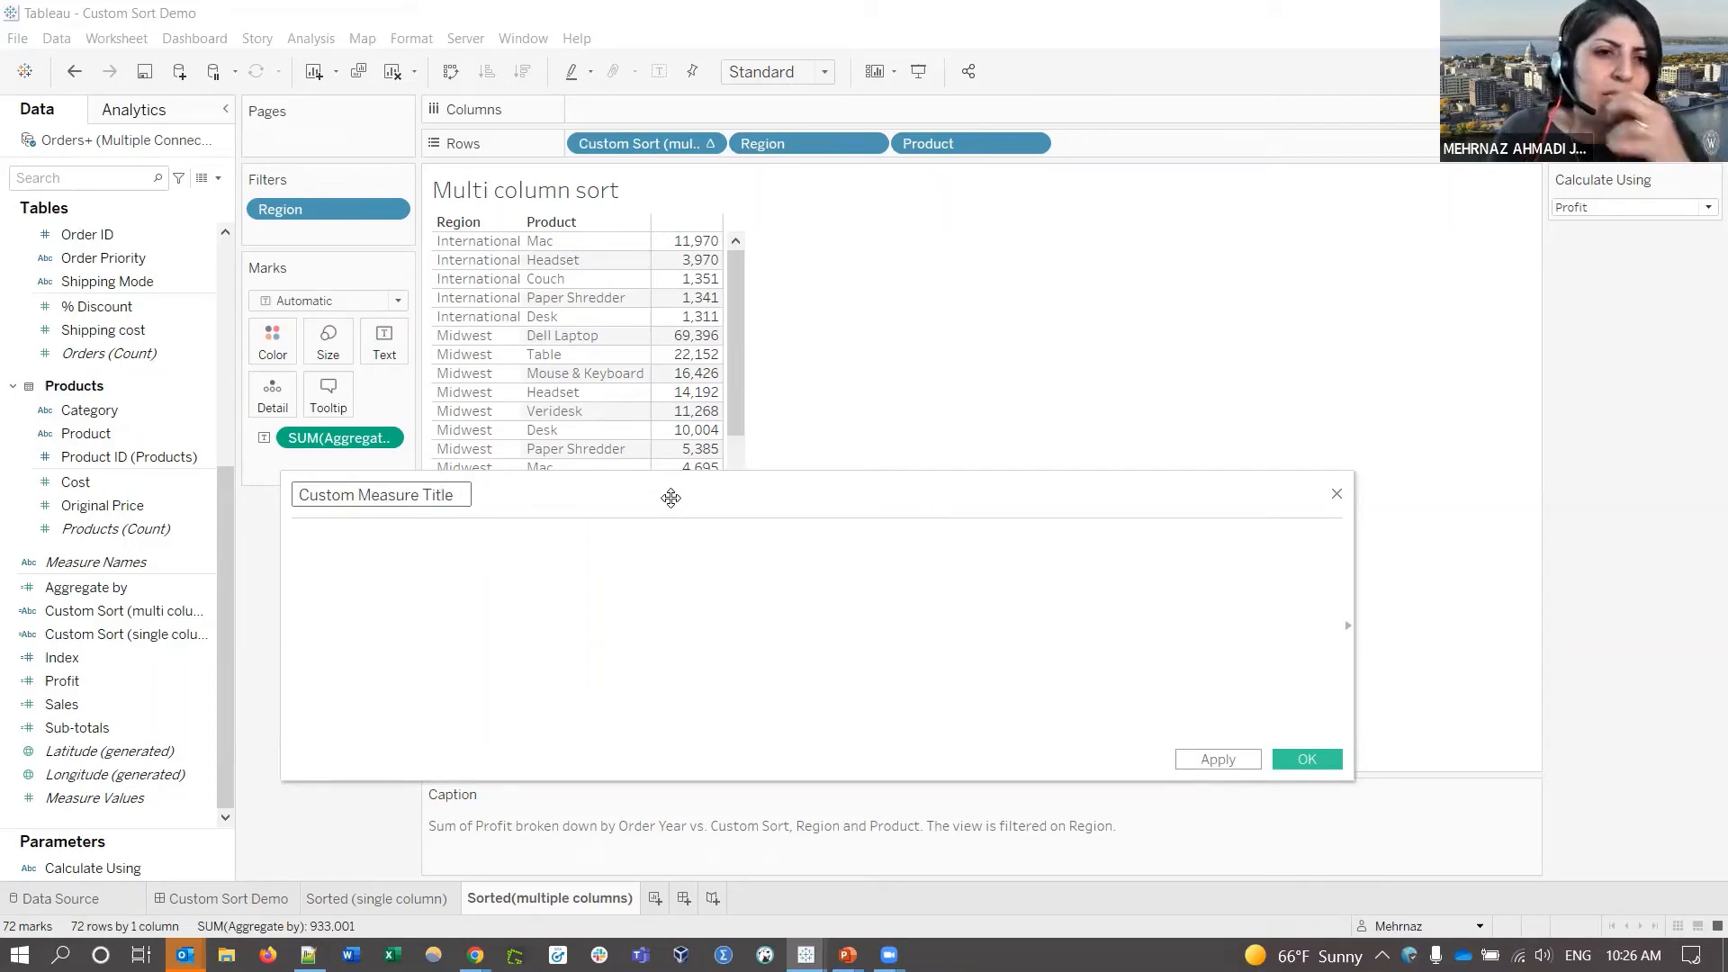
left_click(348, 529)
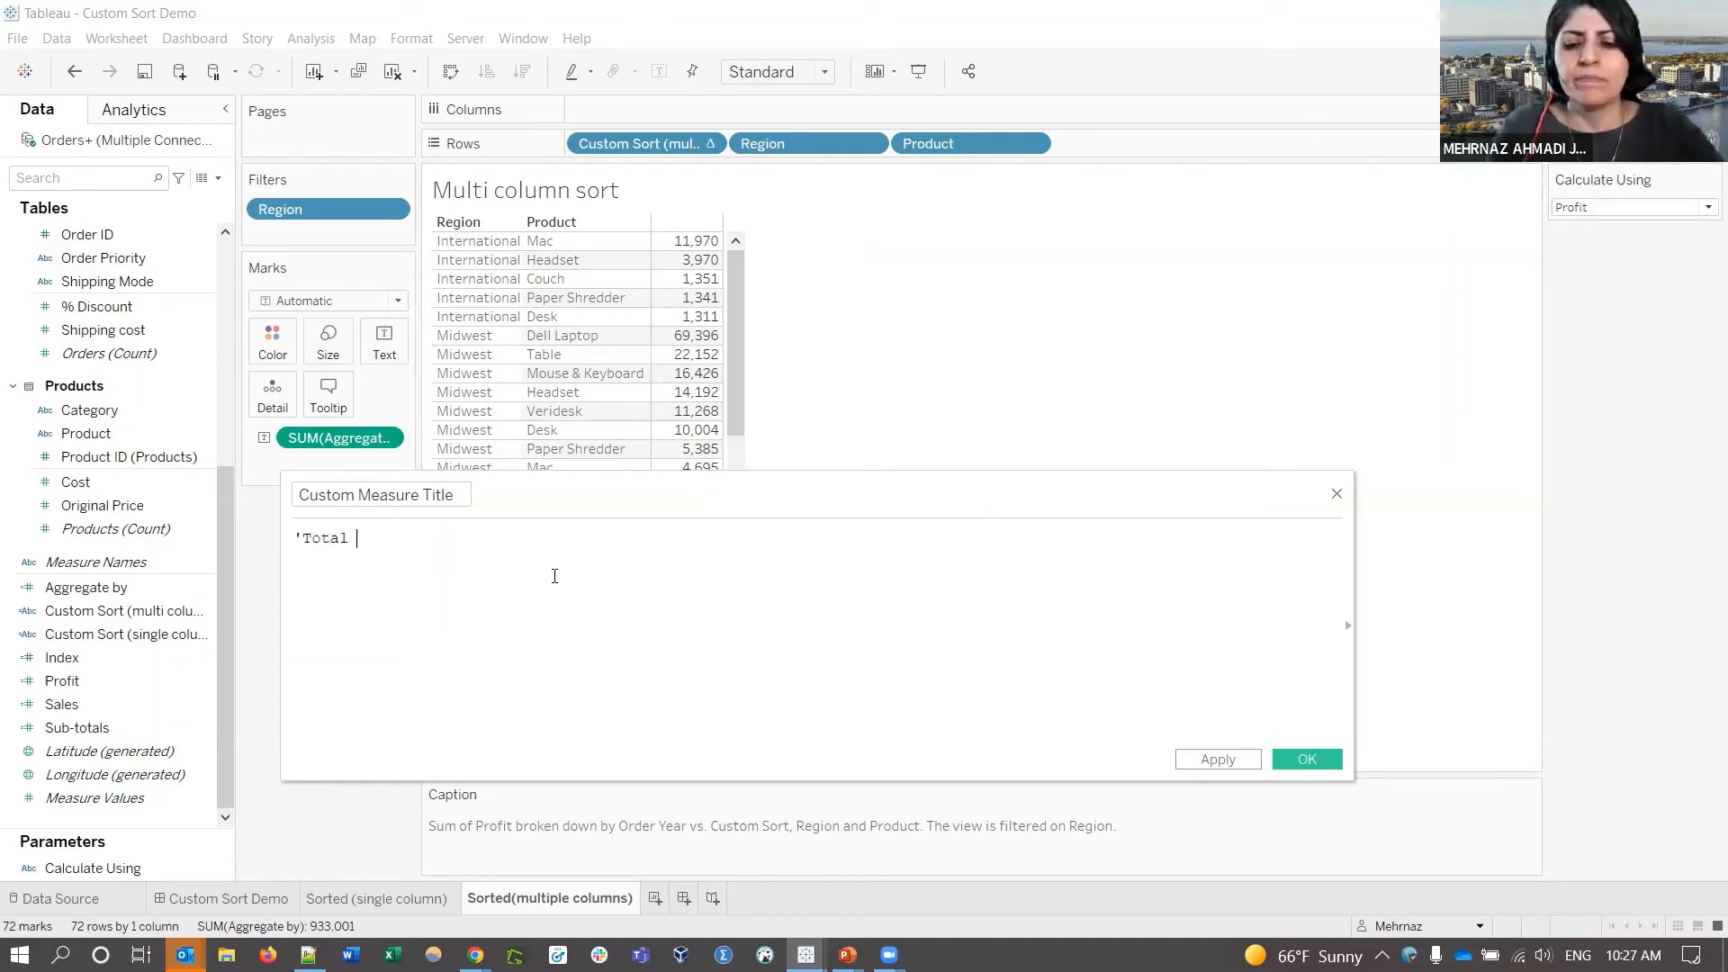
type("'")
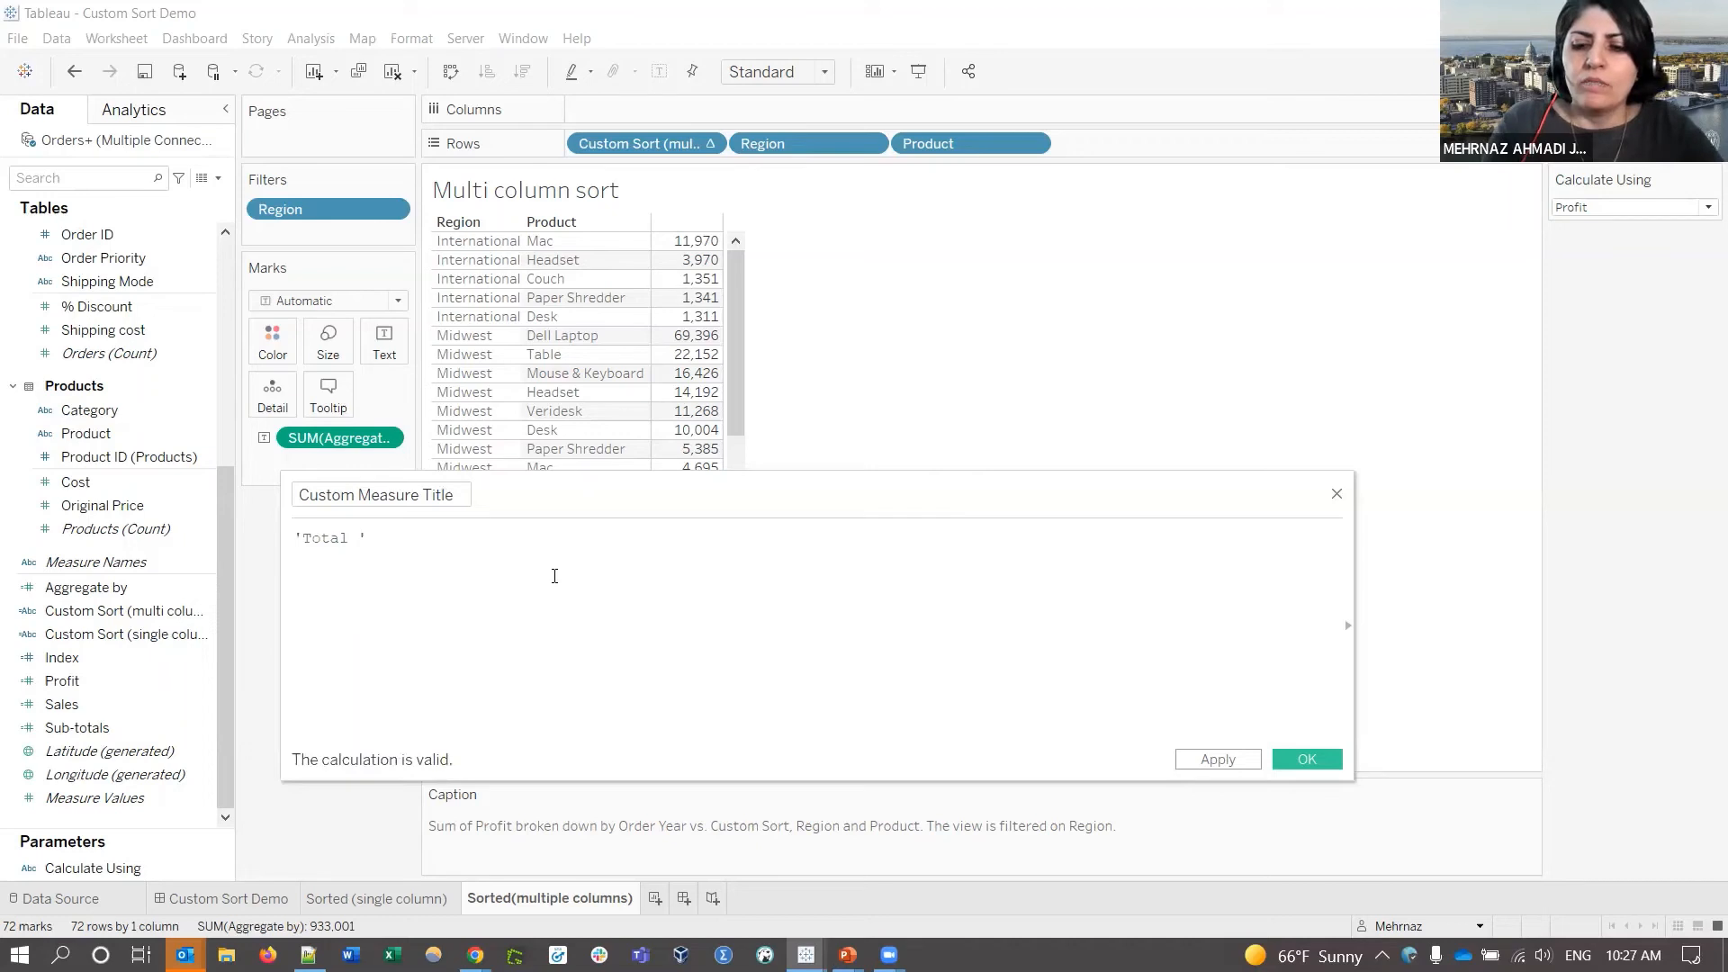
type("+")
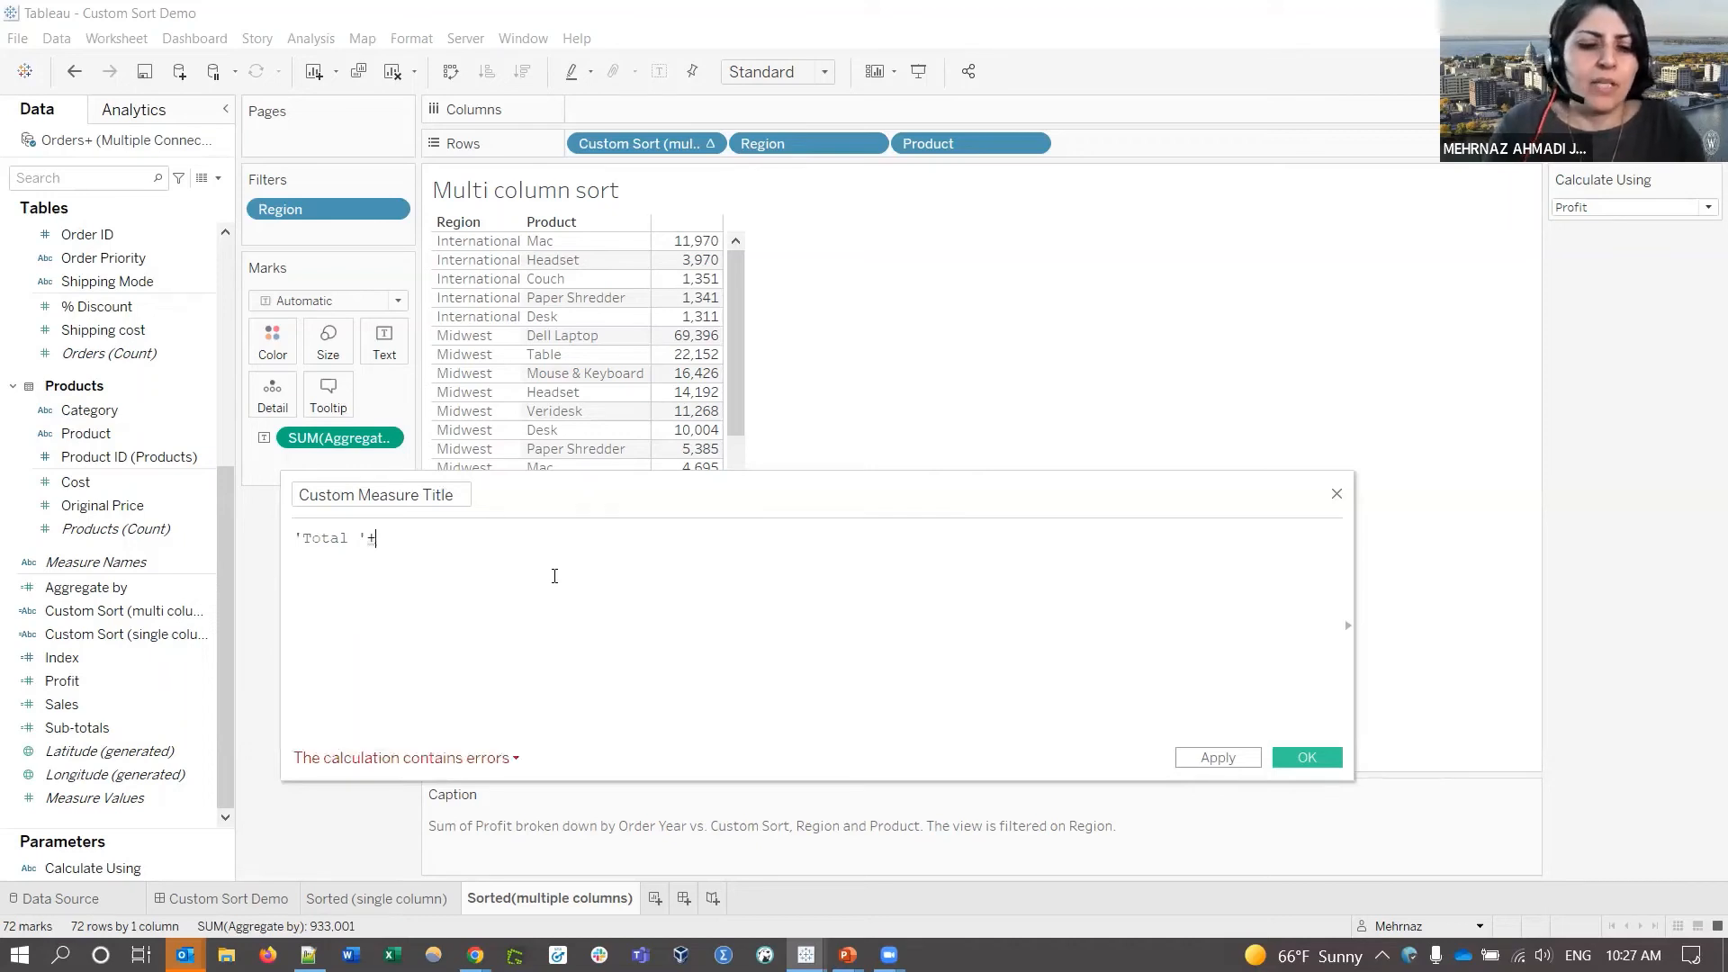
type("ag")
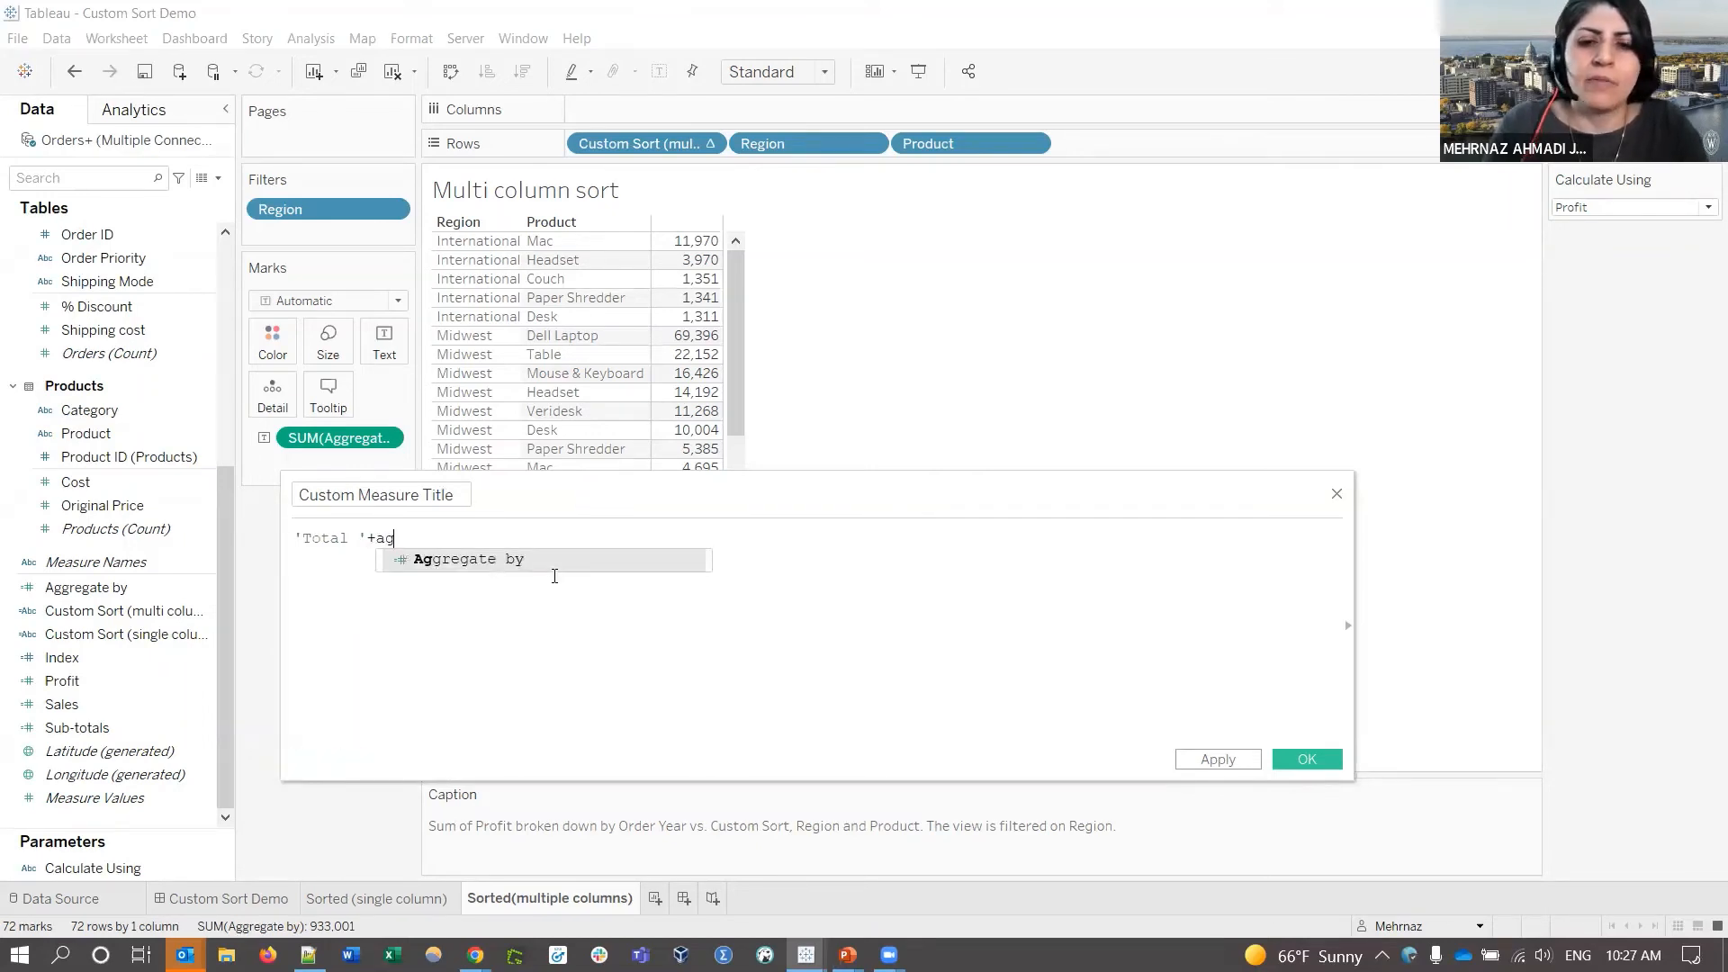
key("Return")
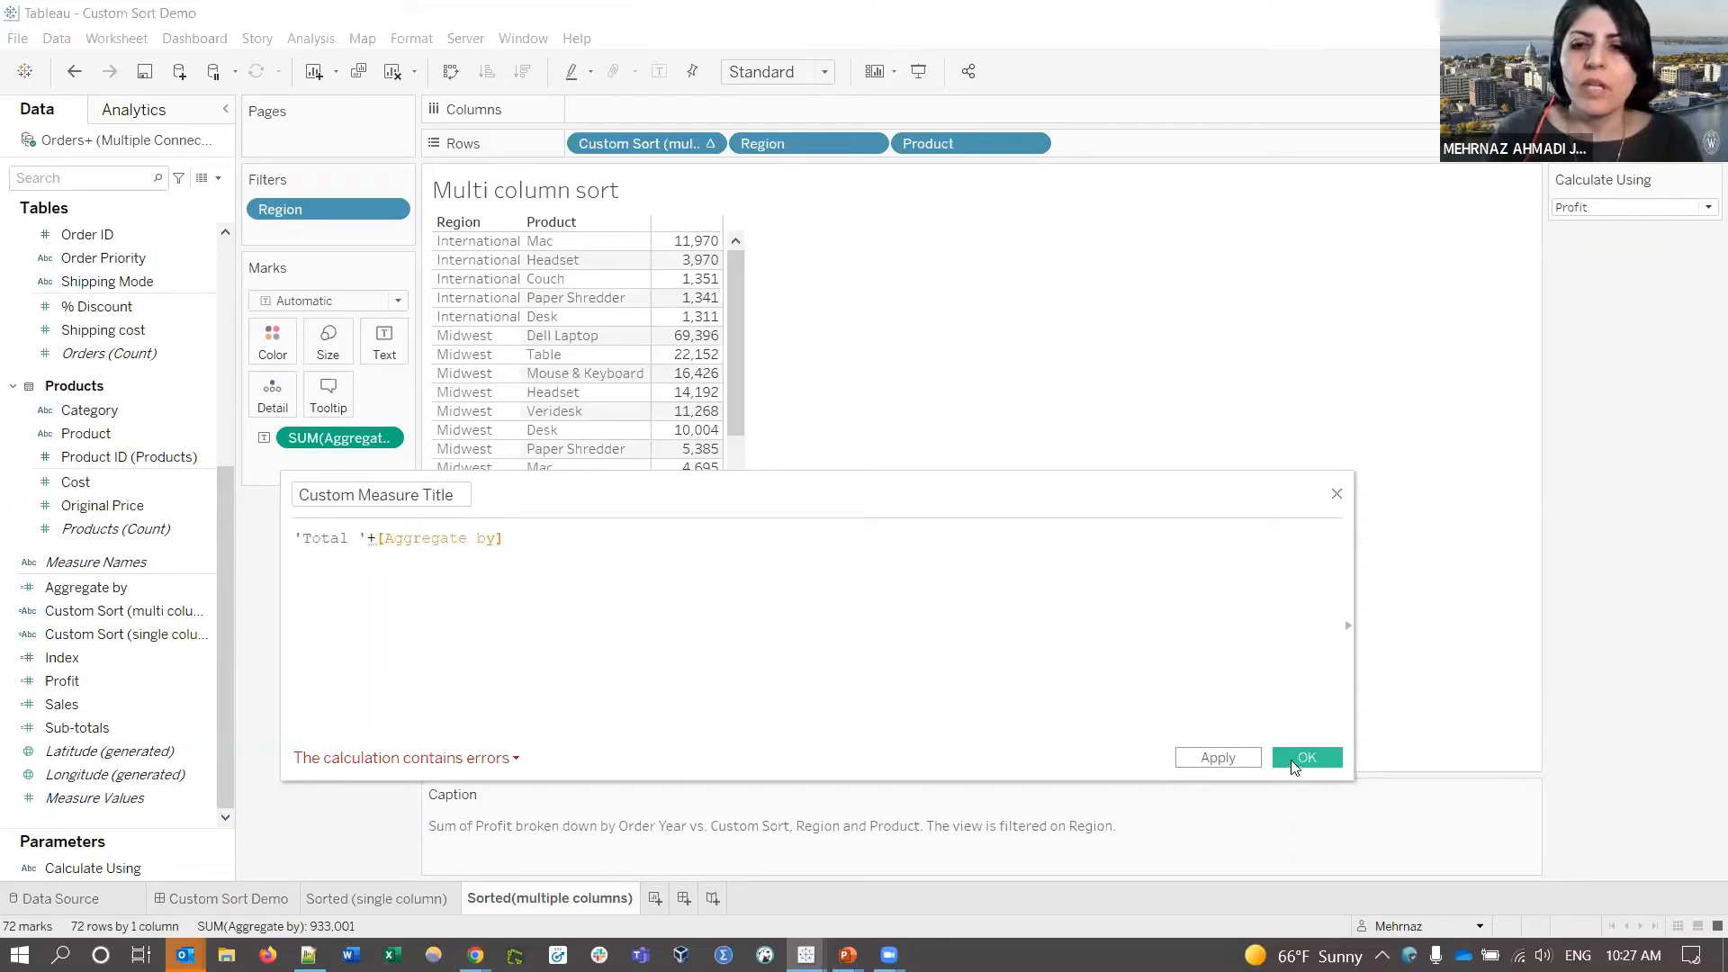
left_click(1304, 759)
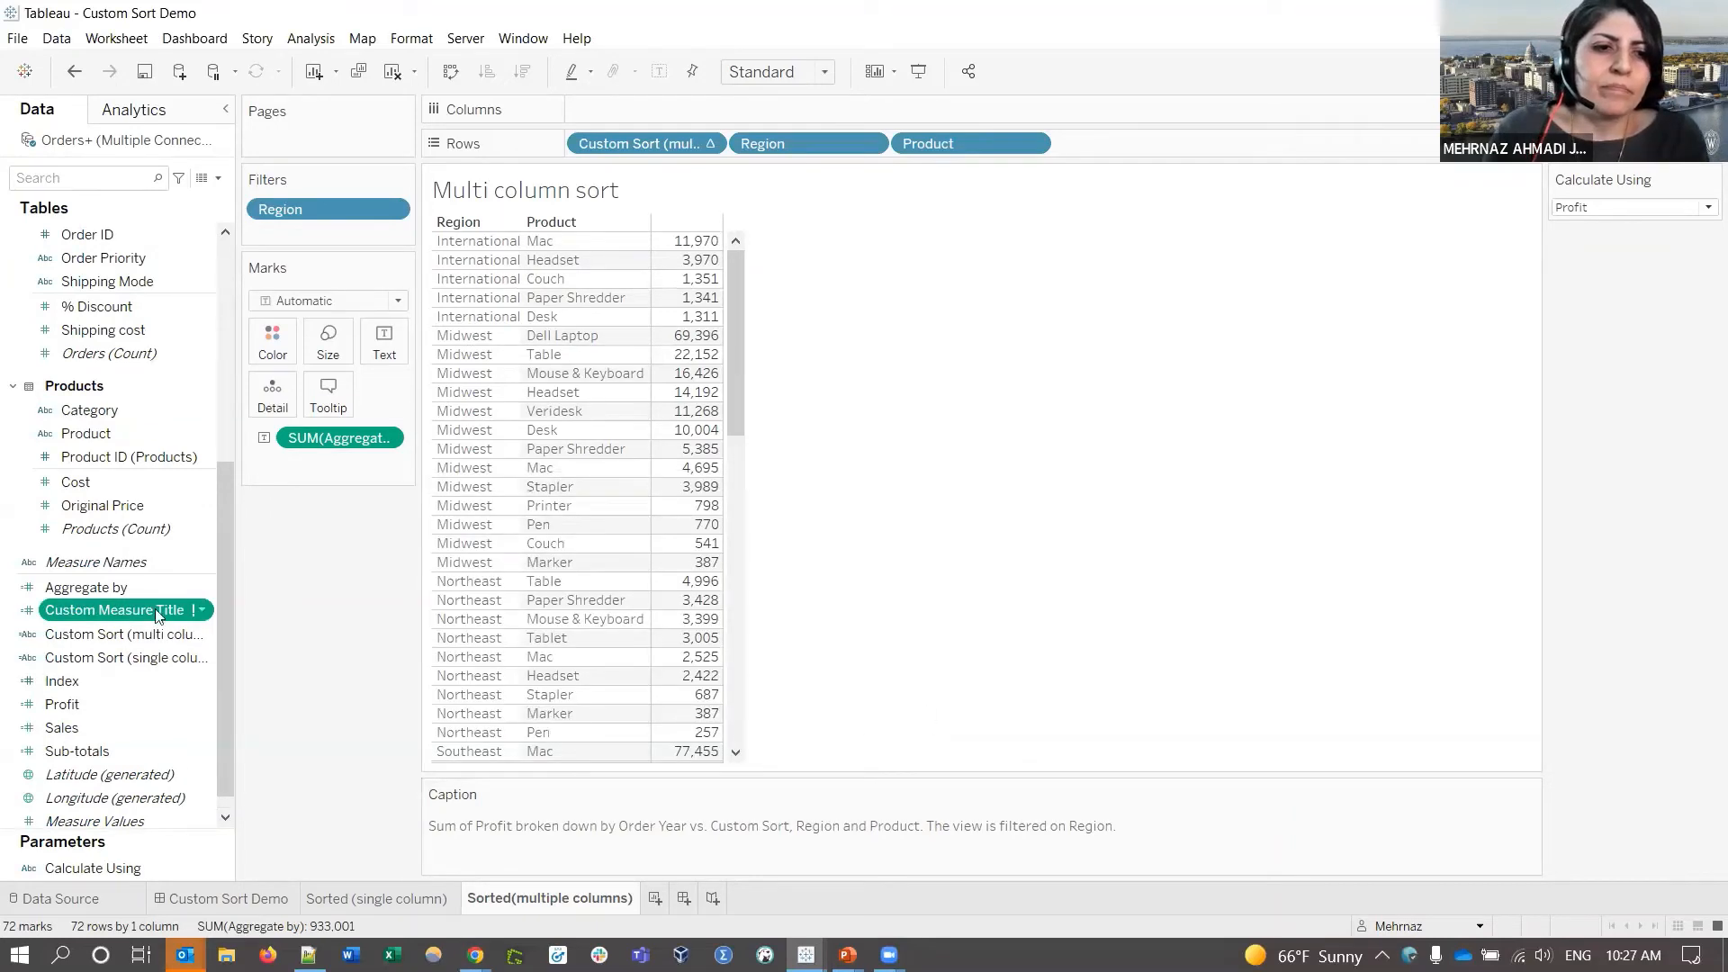
- Replace [Aggregate by] with the [Calculate Using] parameter in Custom Measure Title and save
right_click(202, 610)
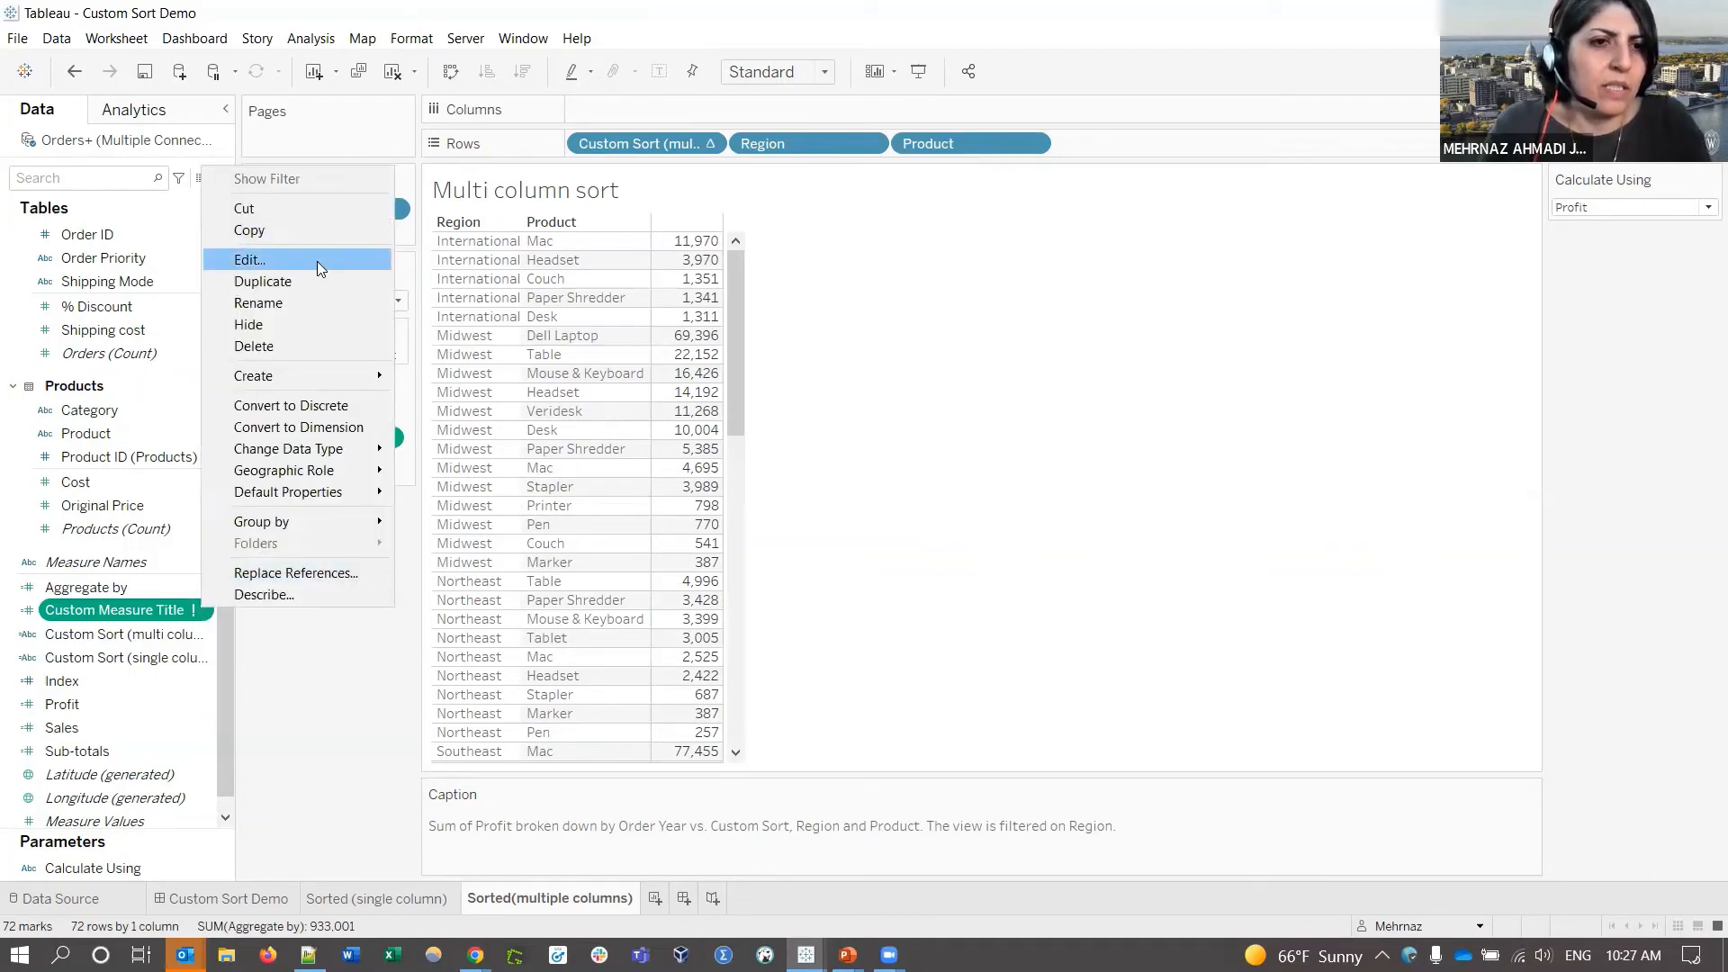
left_click(316, 261)
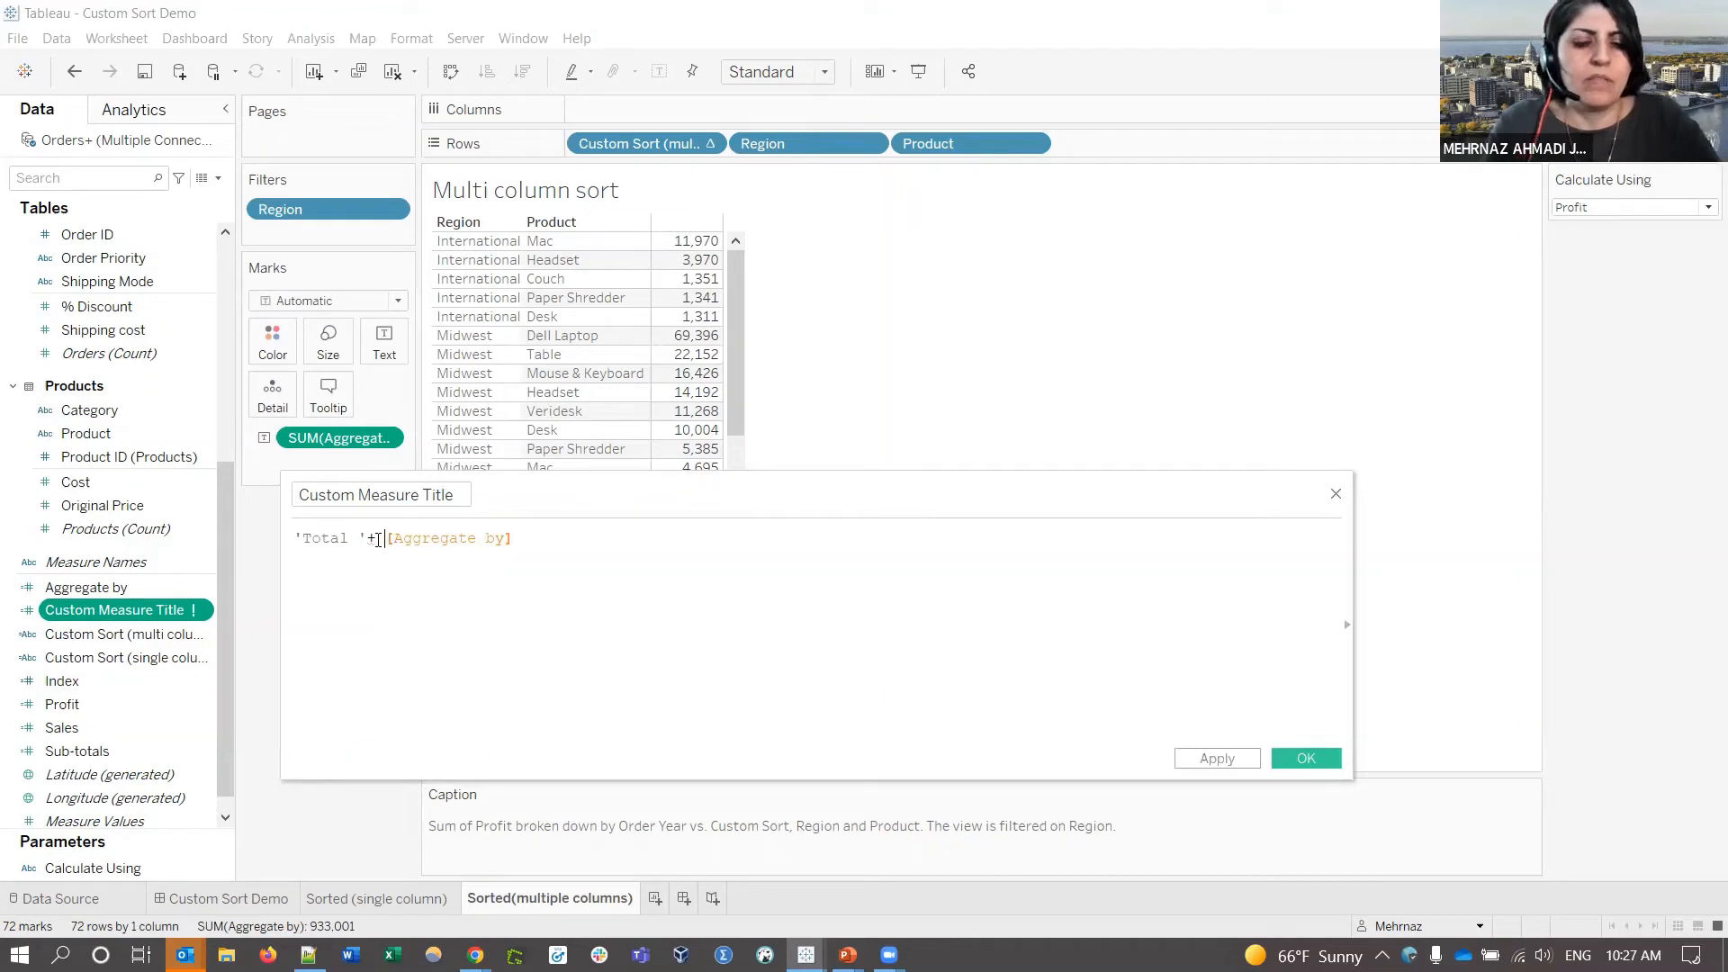
type("s")
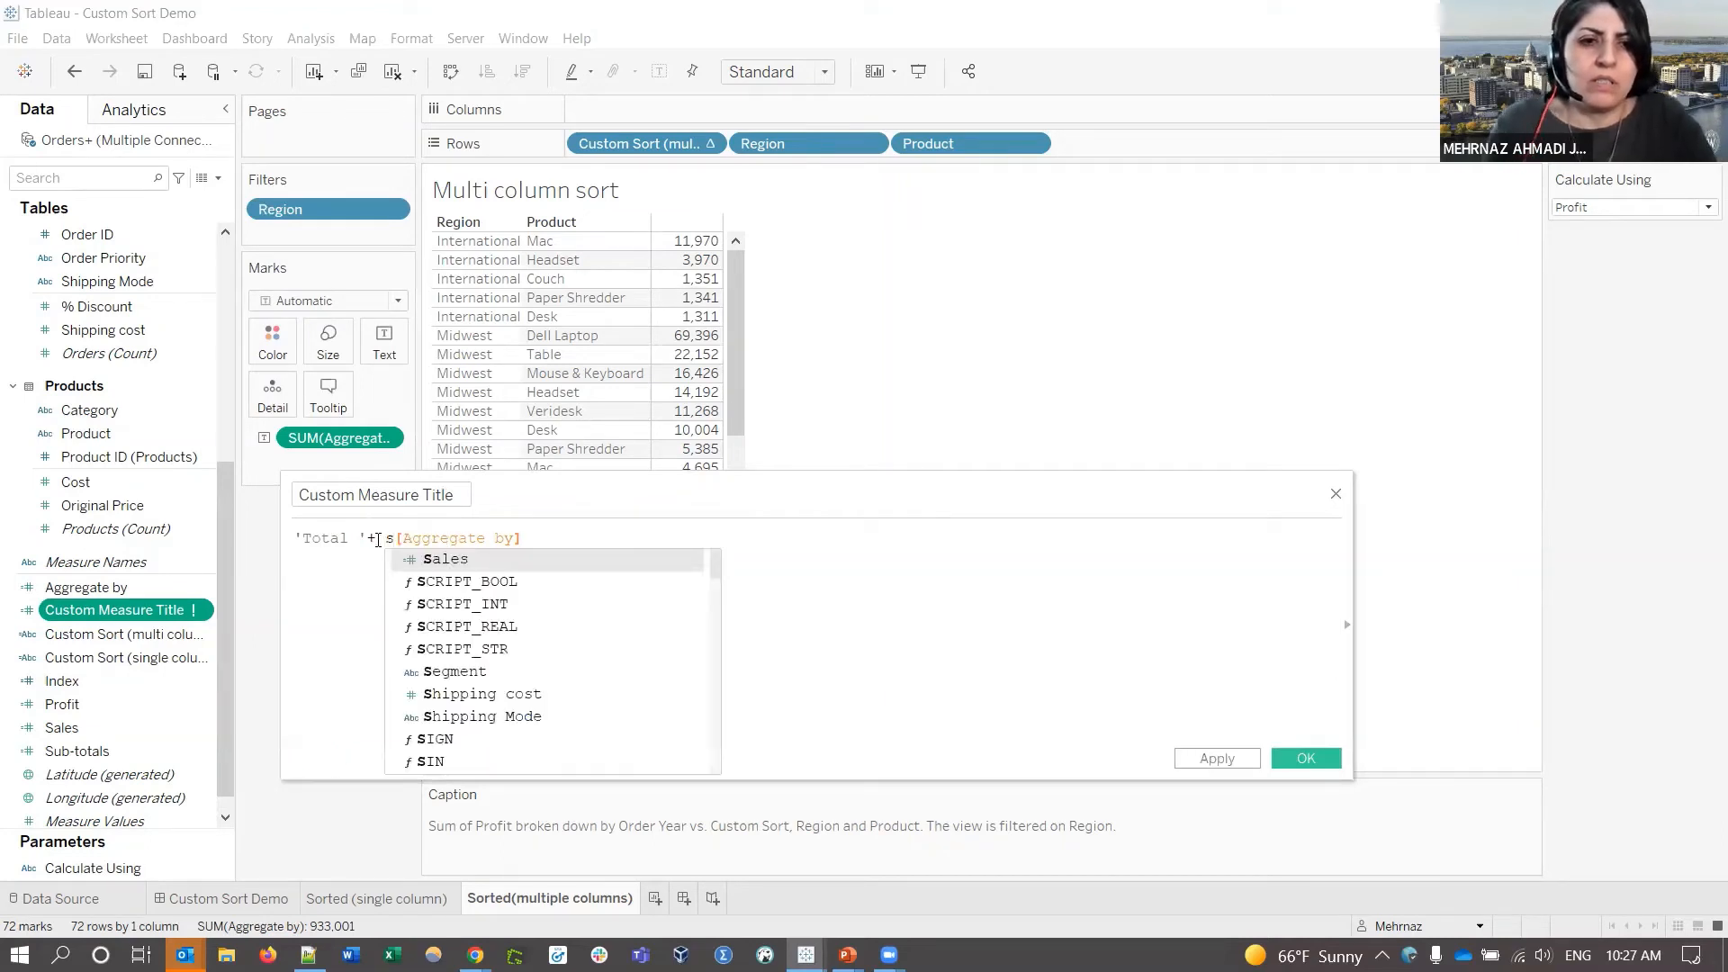
left_click_drag(385, 538, 544, 541)
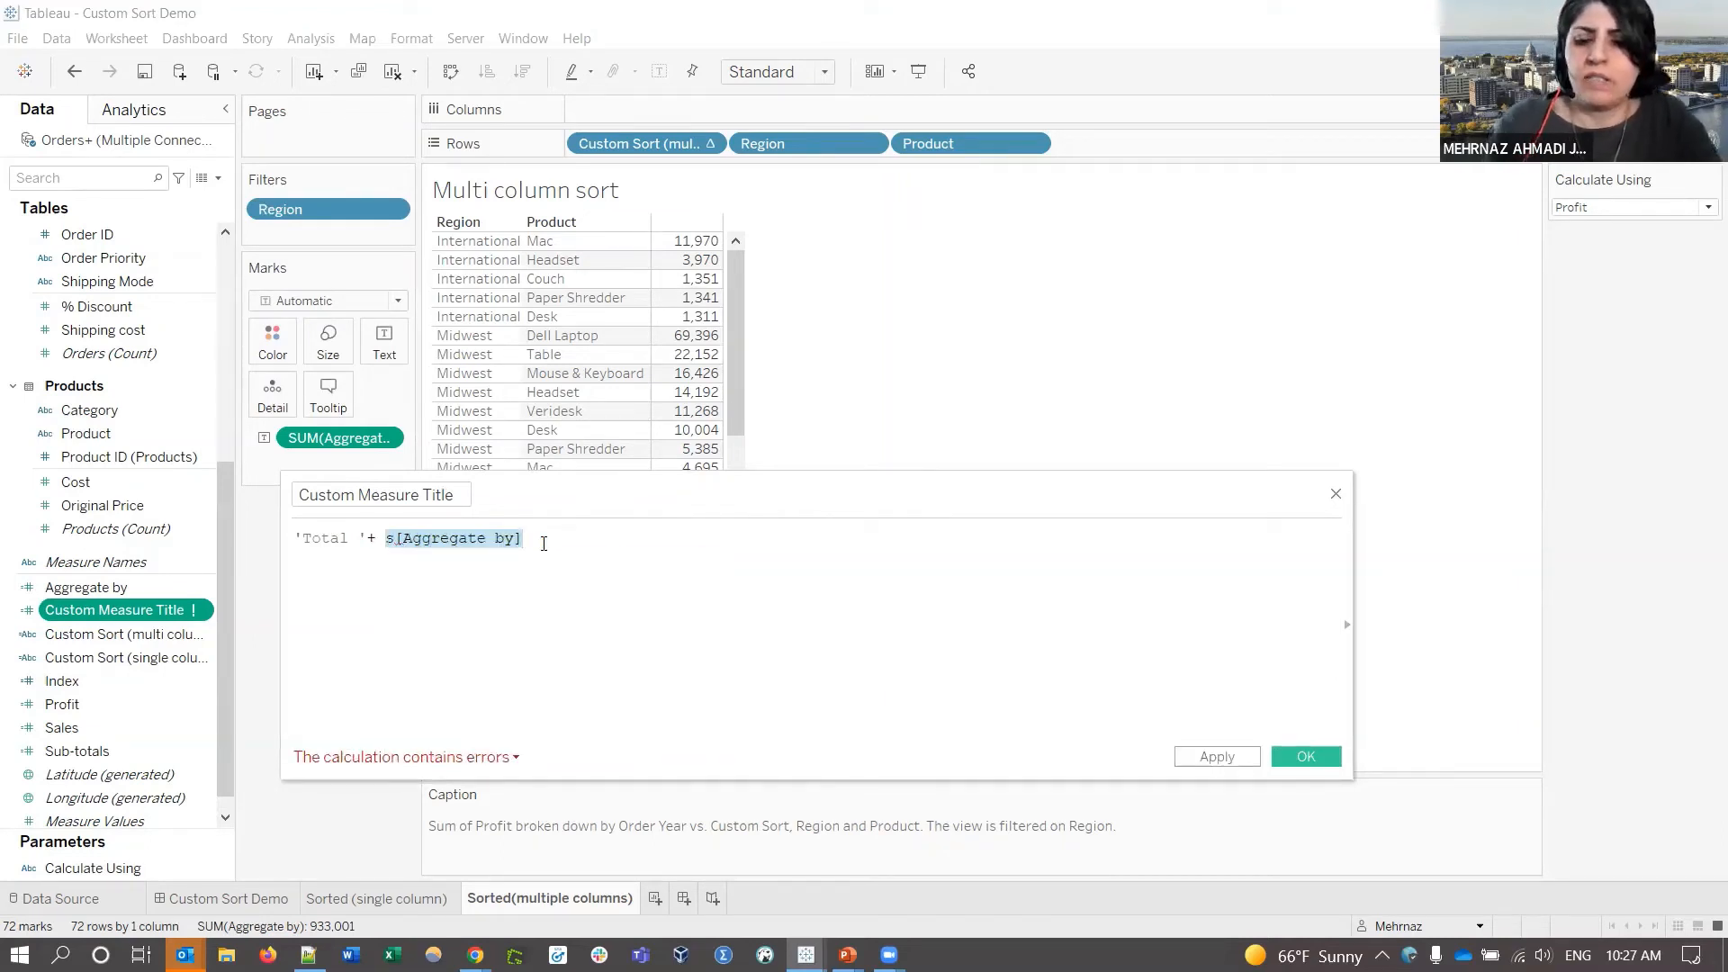
key("BackSpace")
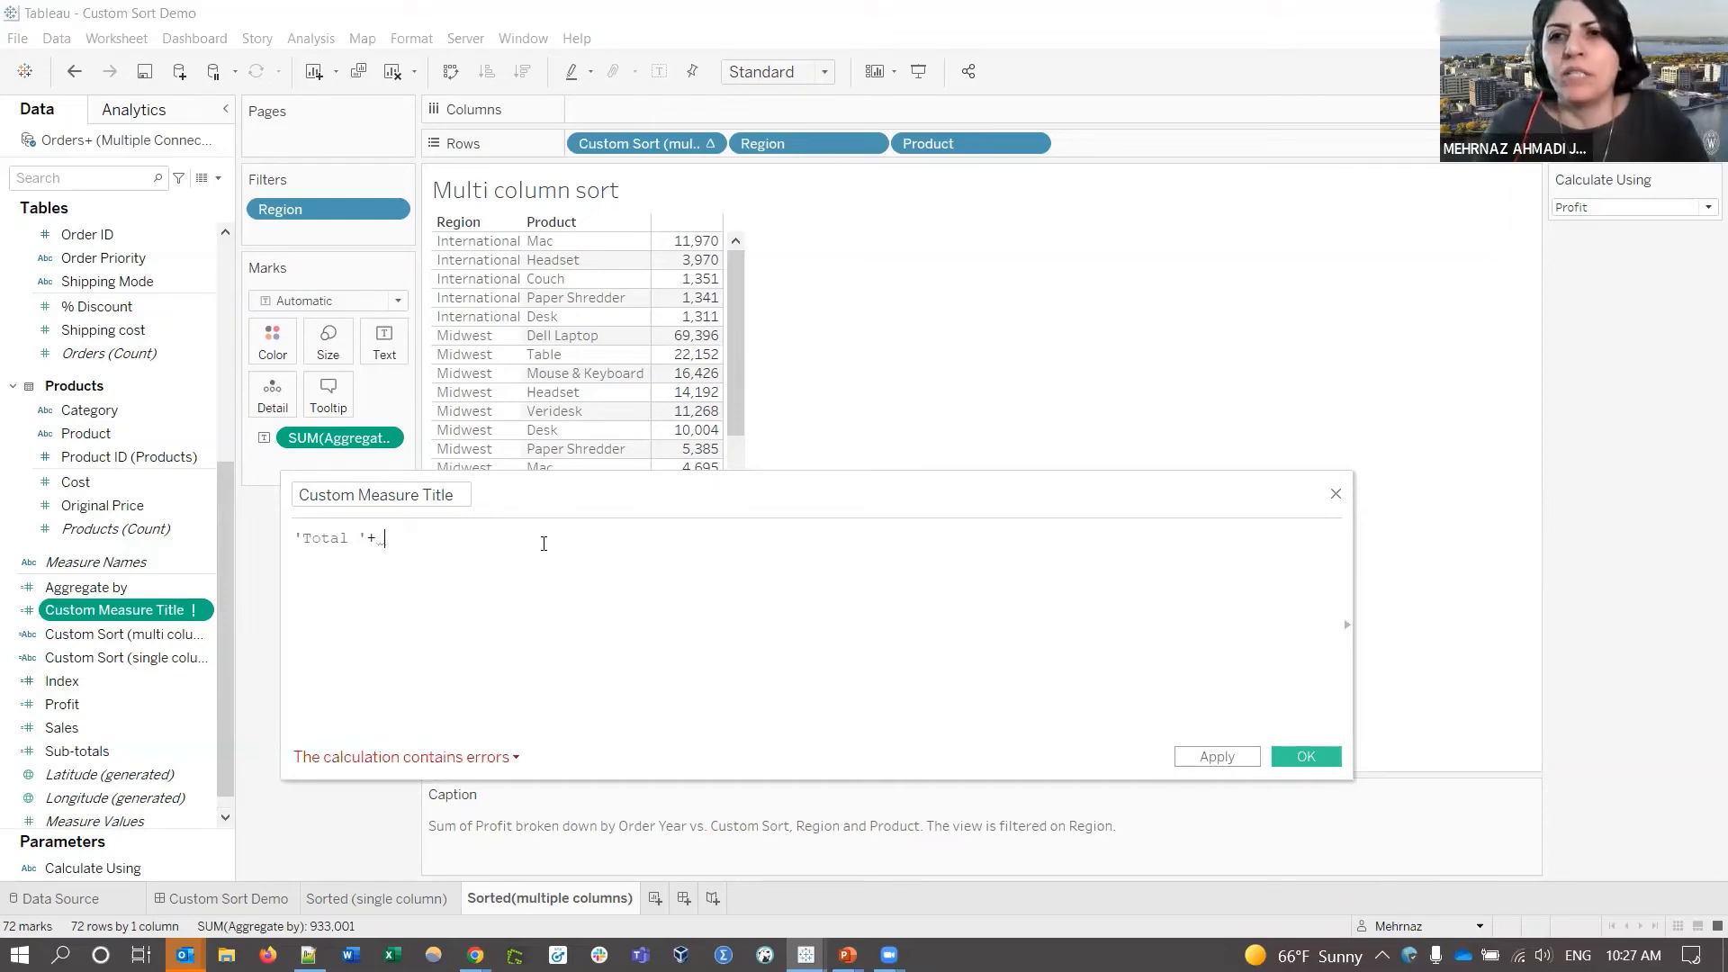
type("ca")
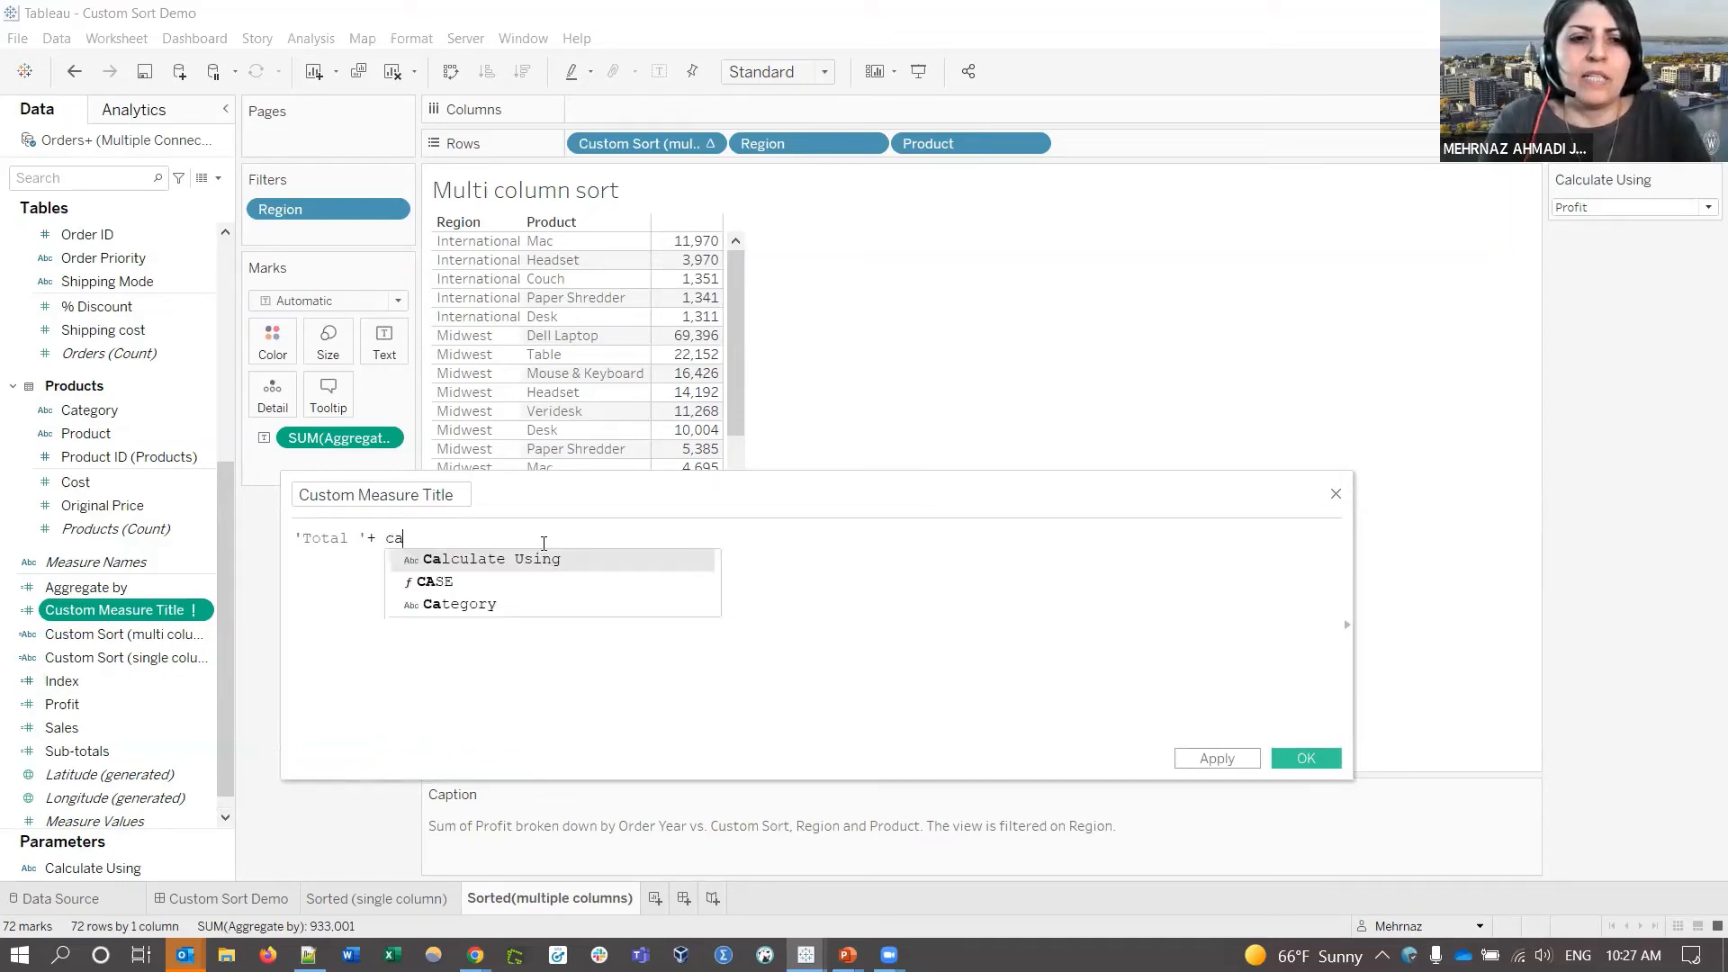
key("Return")
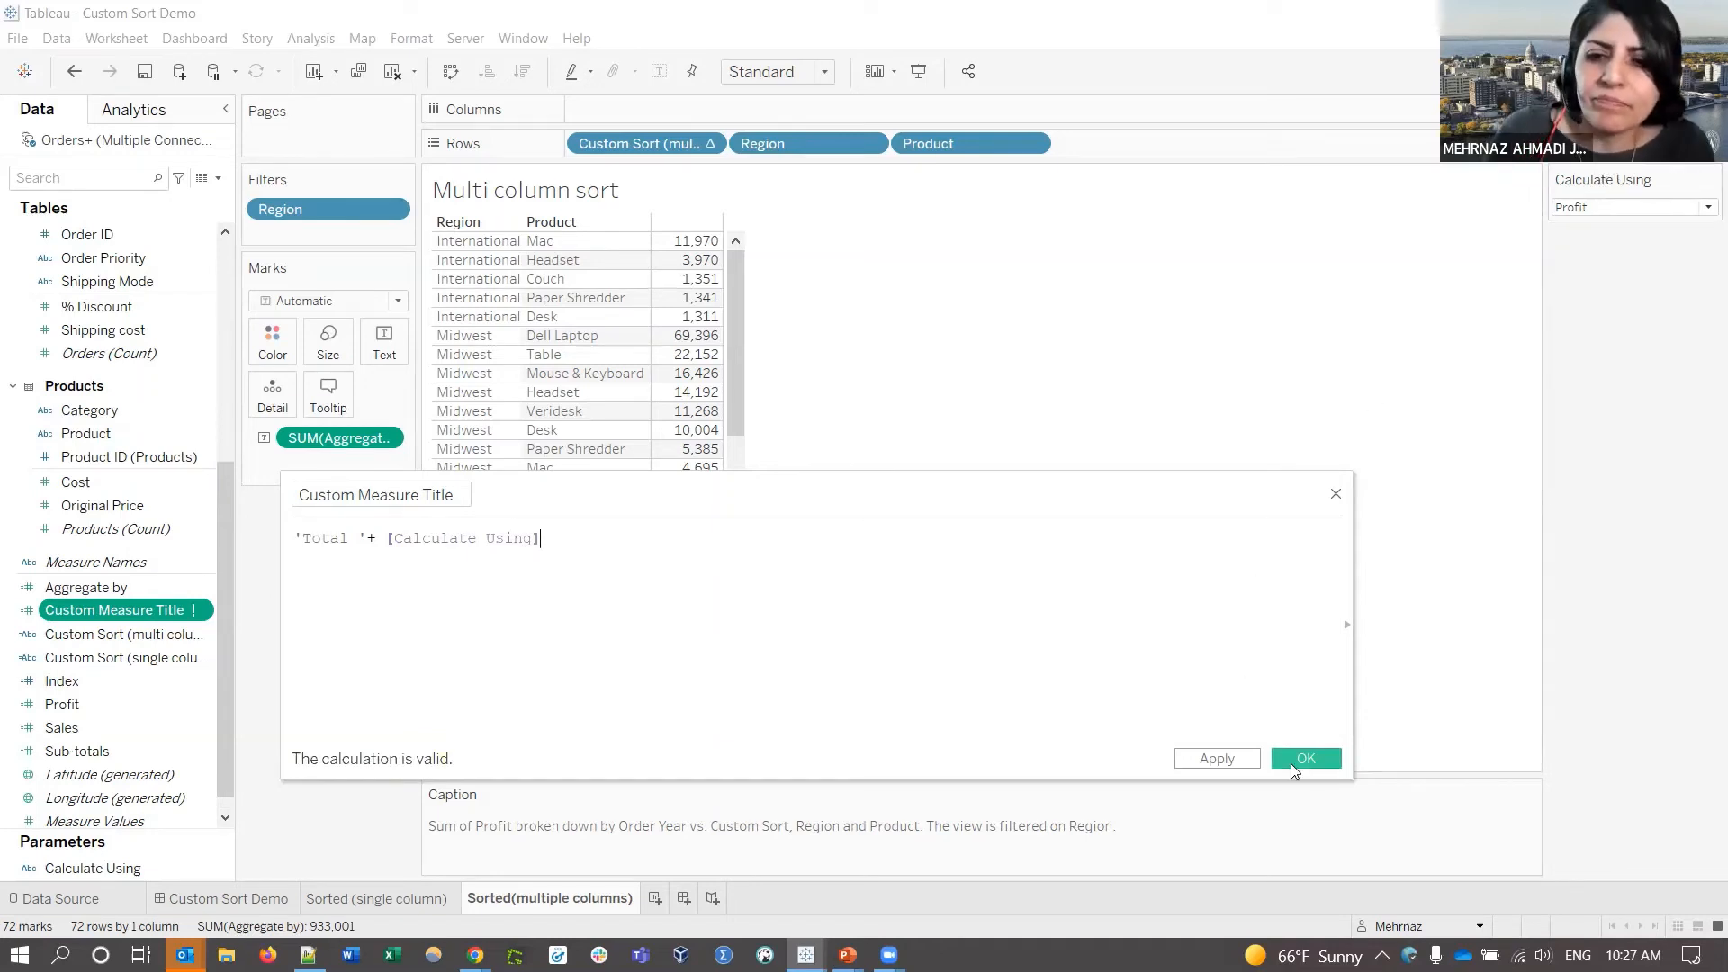
double_click(327, 540)
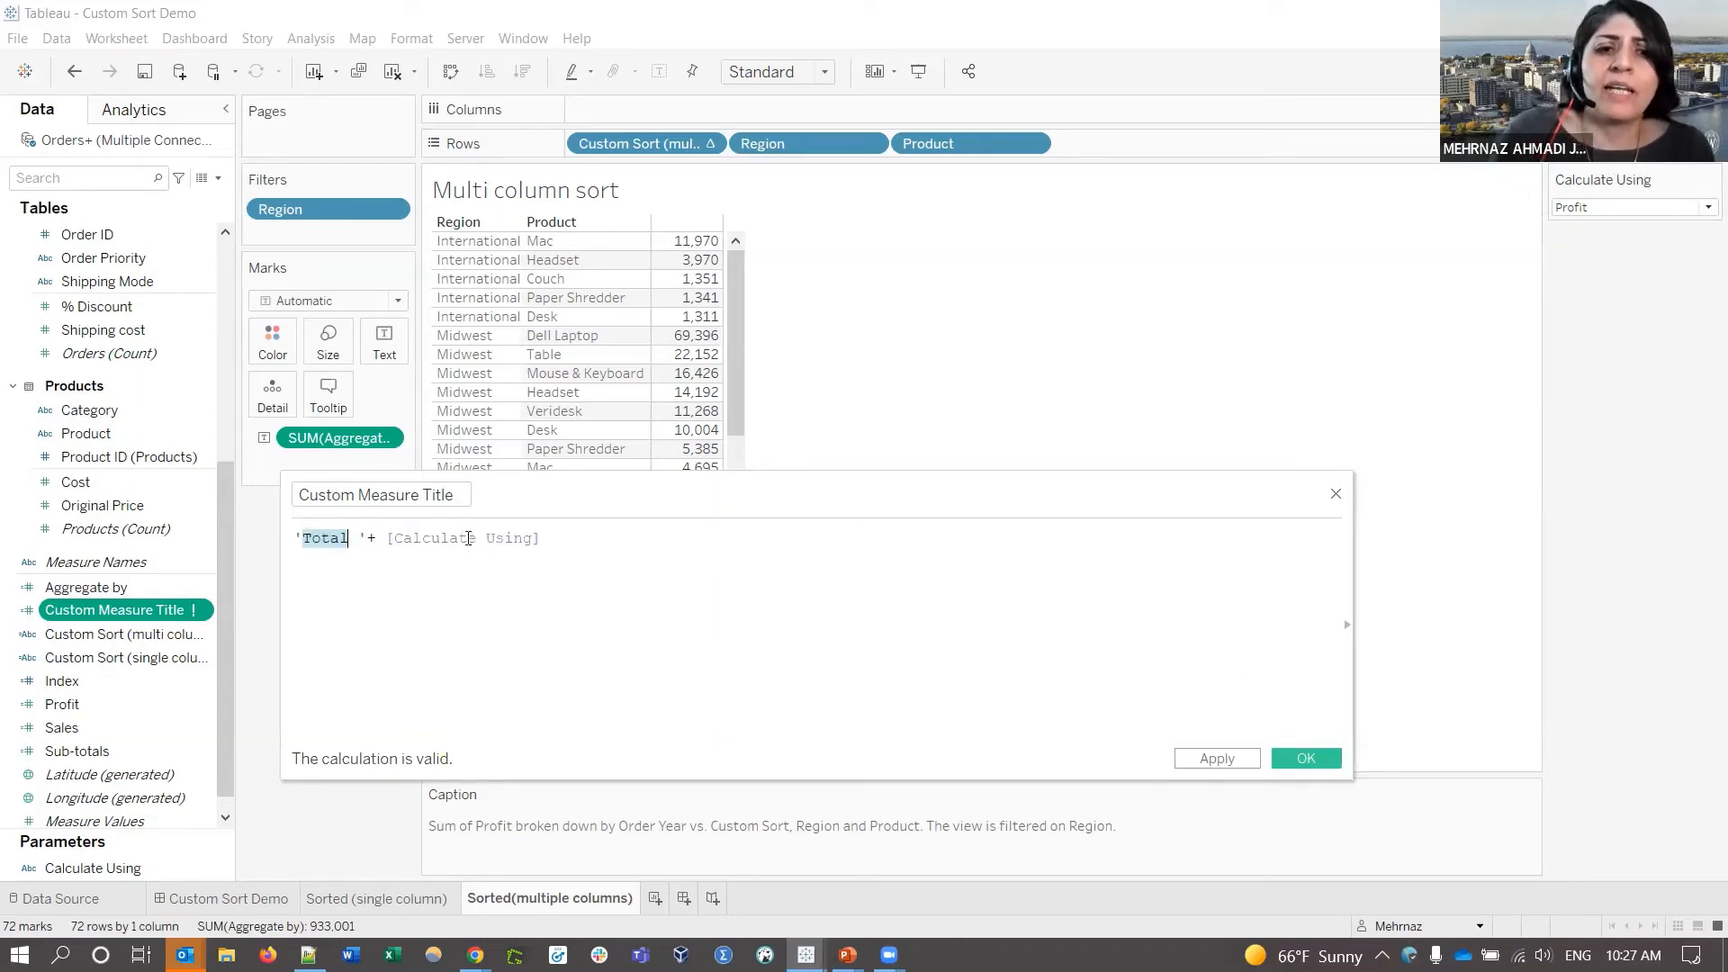
double_click(463, 537)
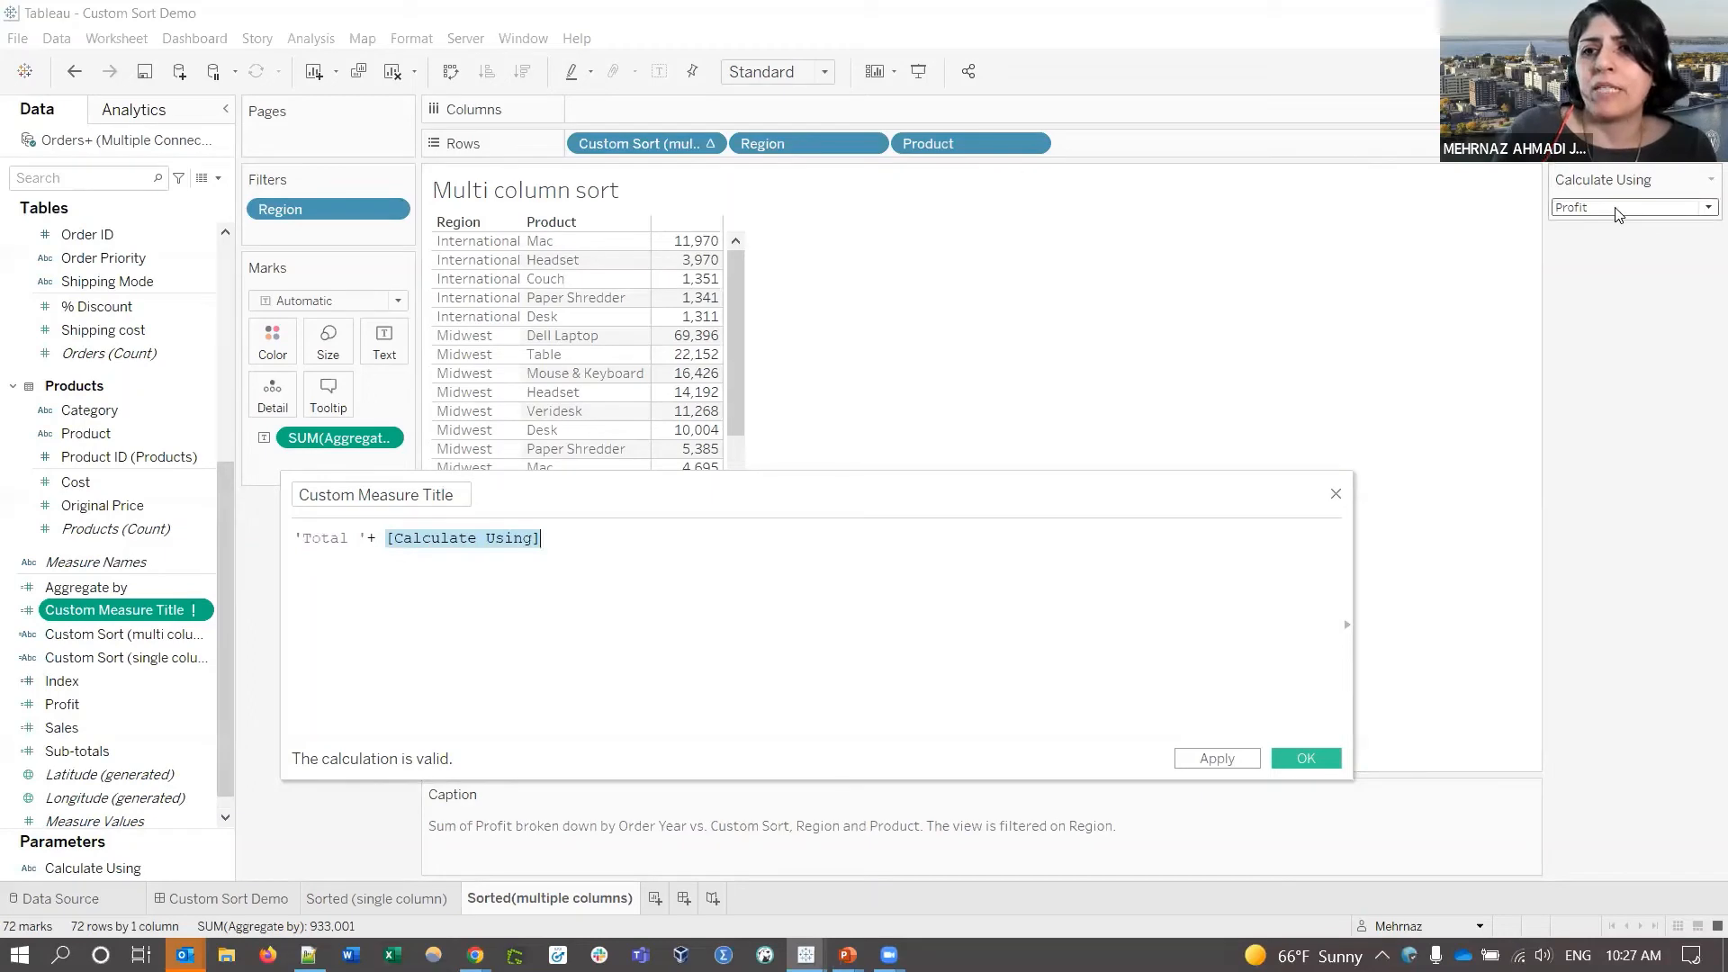
left_click(1306, 758)
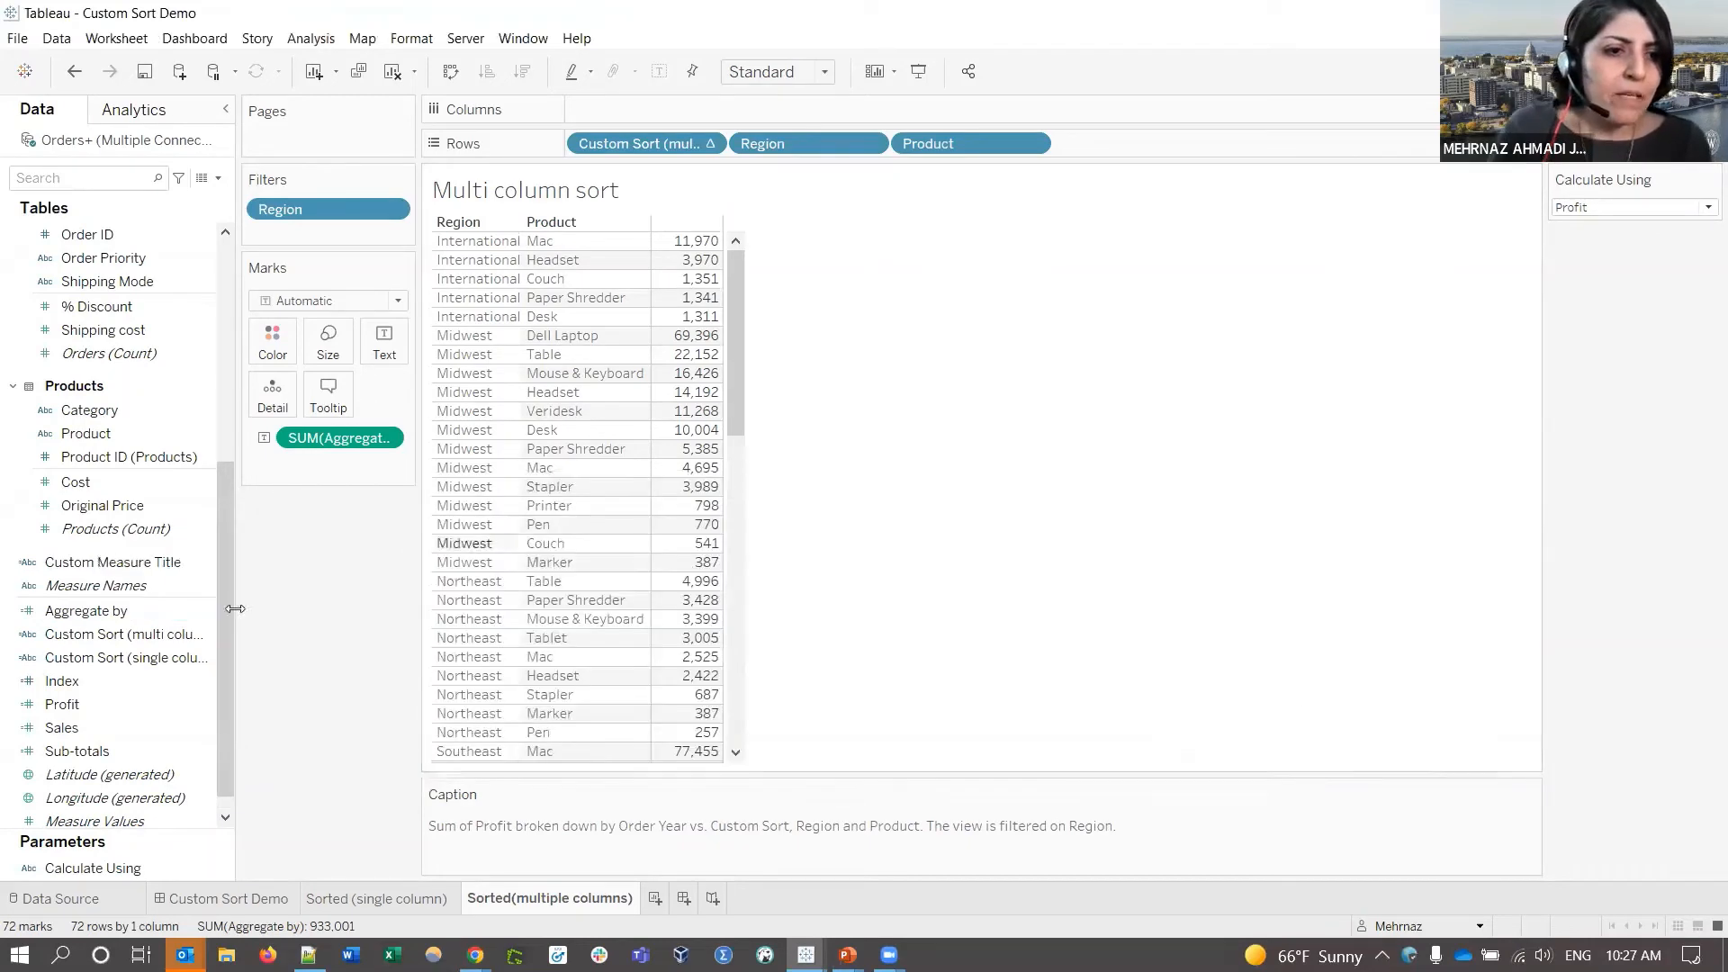
- Put Custom Measure Title on Columns and widen the column so 'Total Profit' shows
left_click(132, 562)
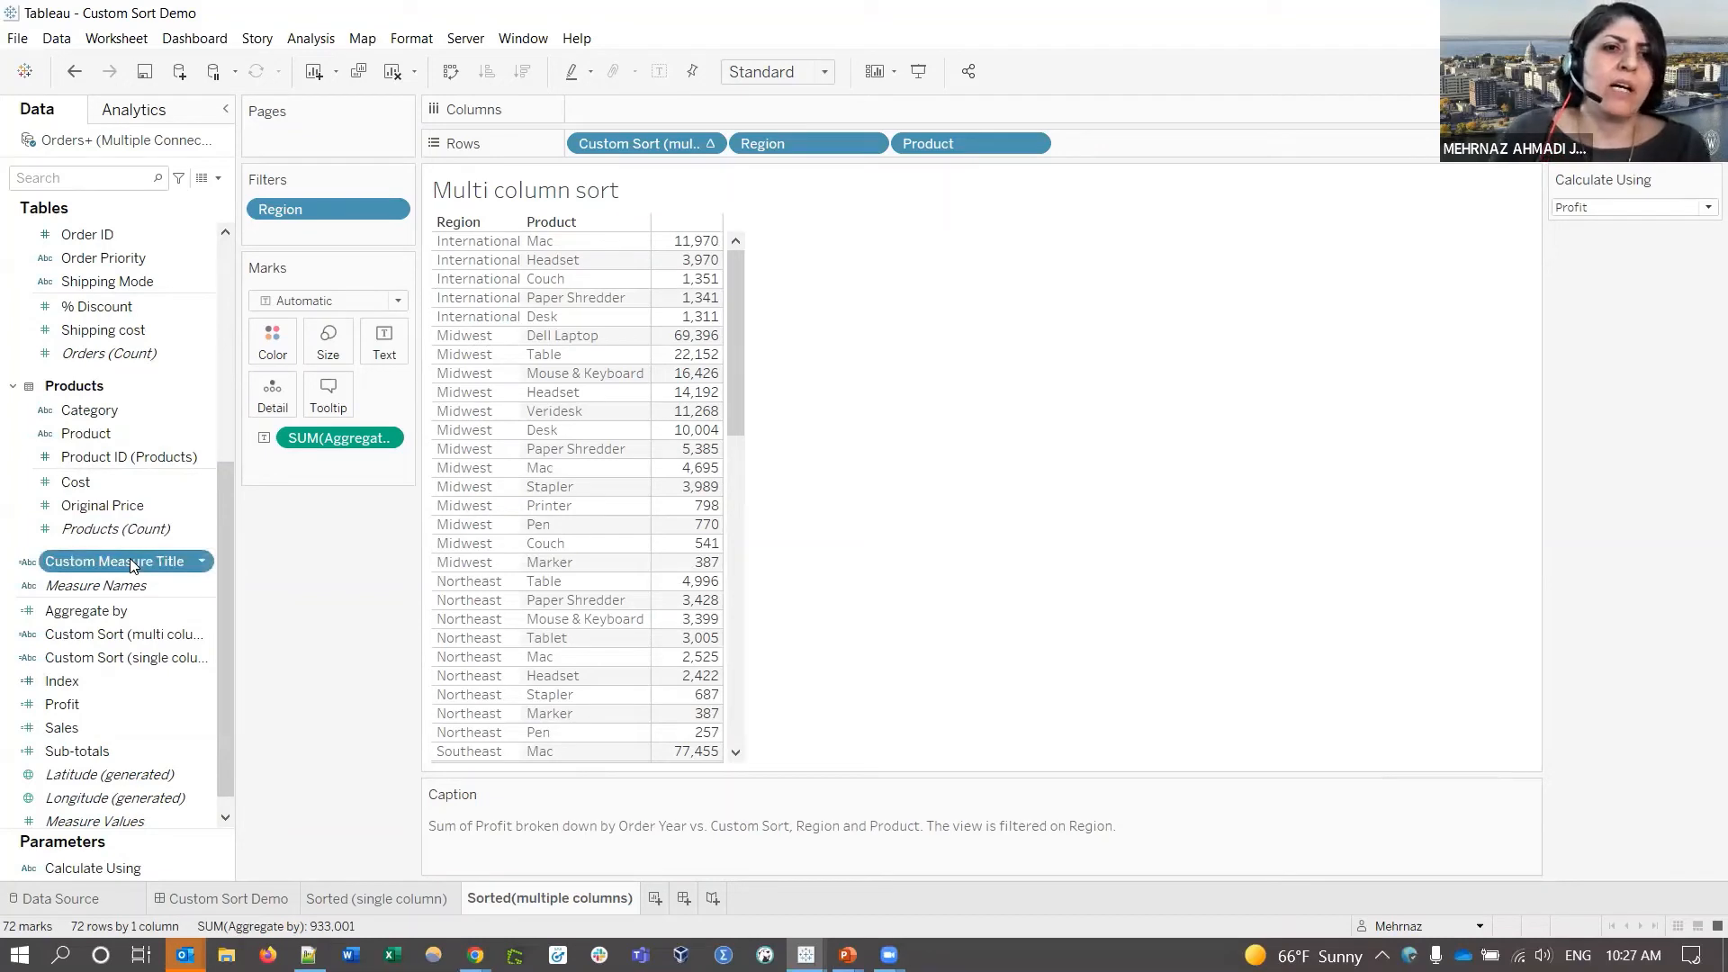
left_click_drag(130, 558, 671, 112)
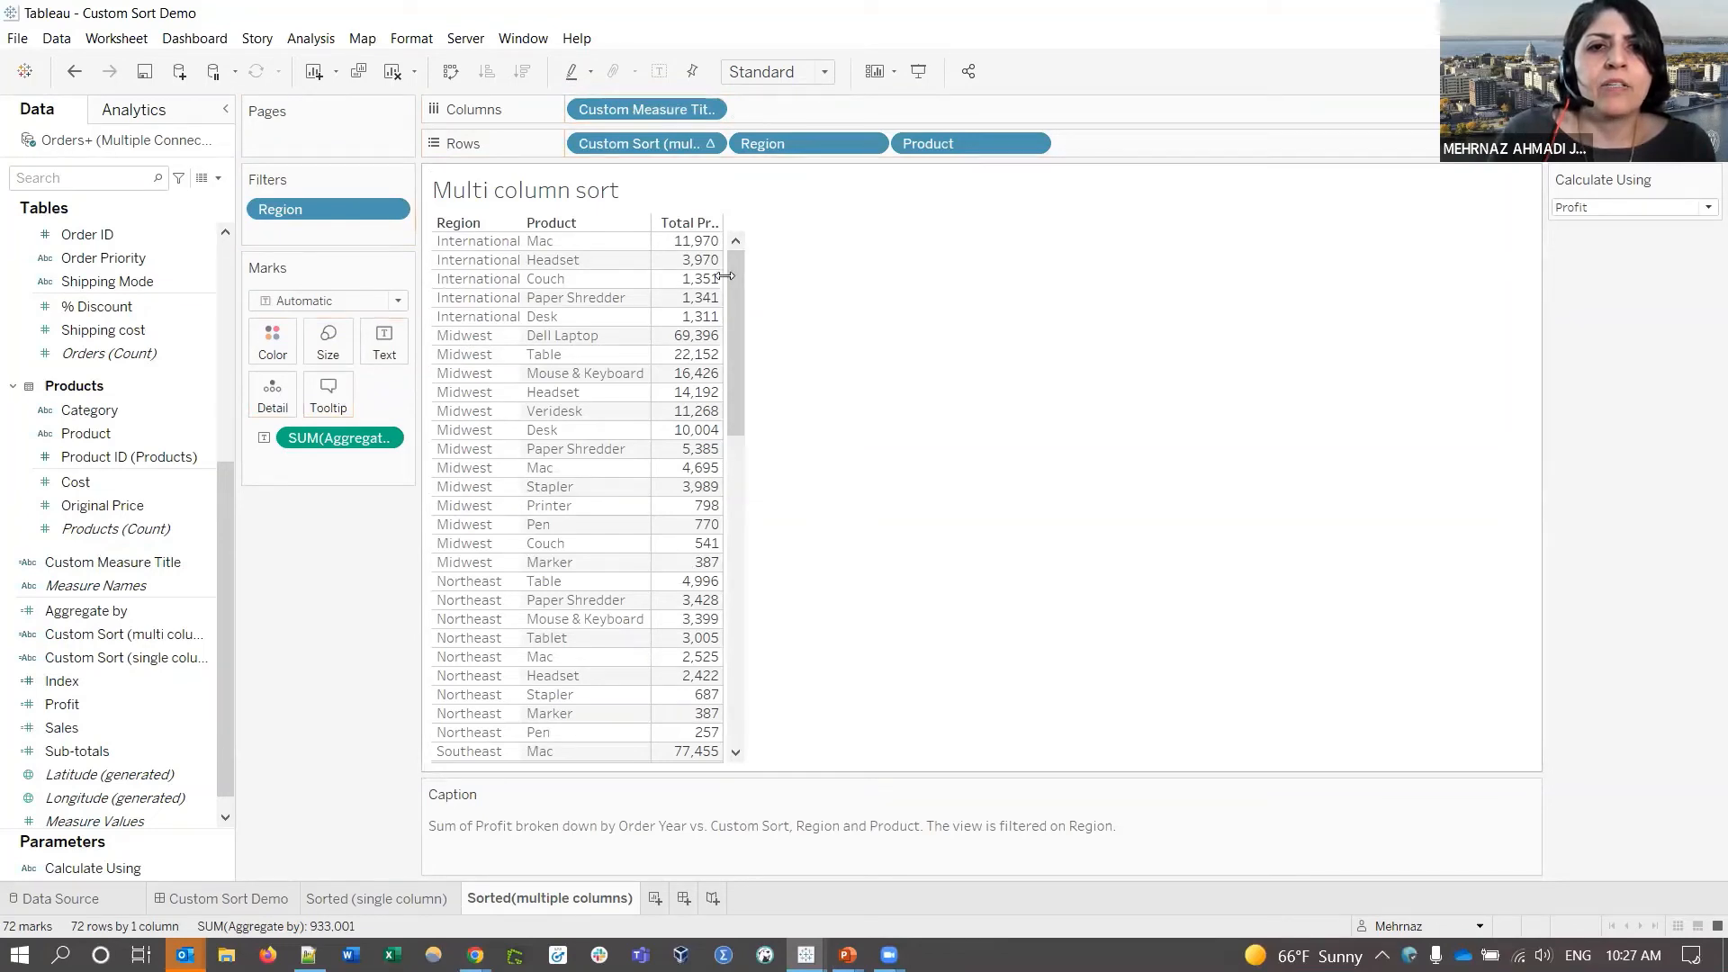
left_click_drag(725, 276, 769, 281)
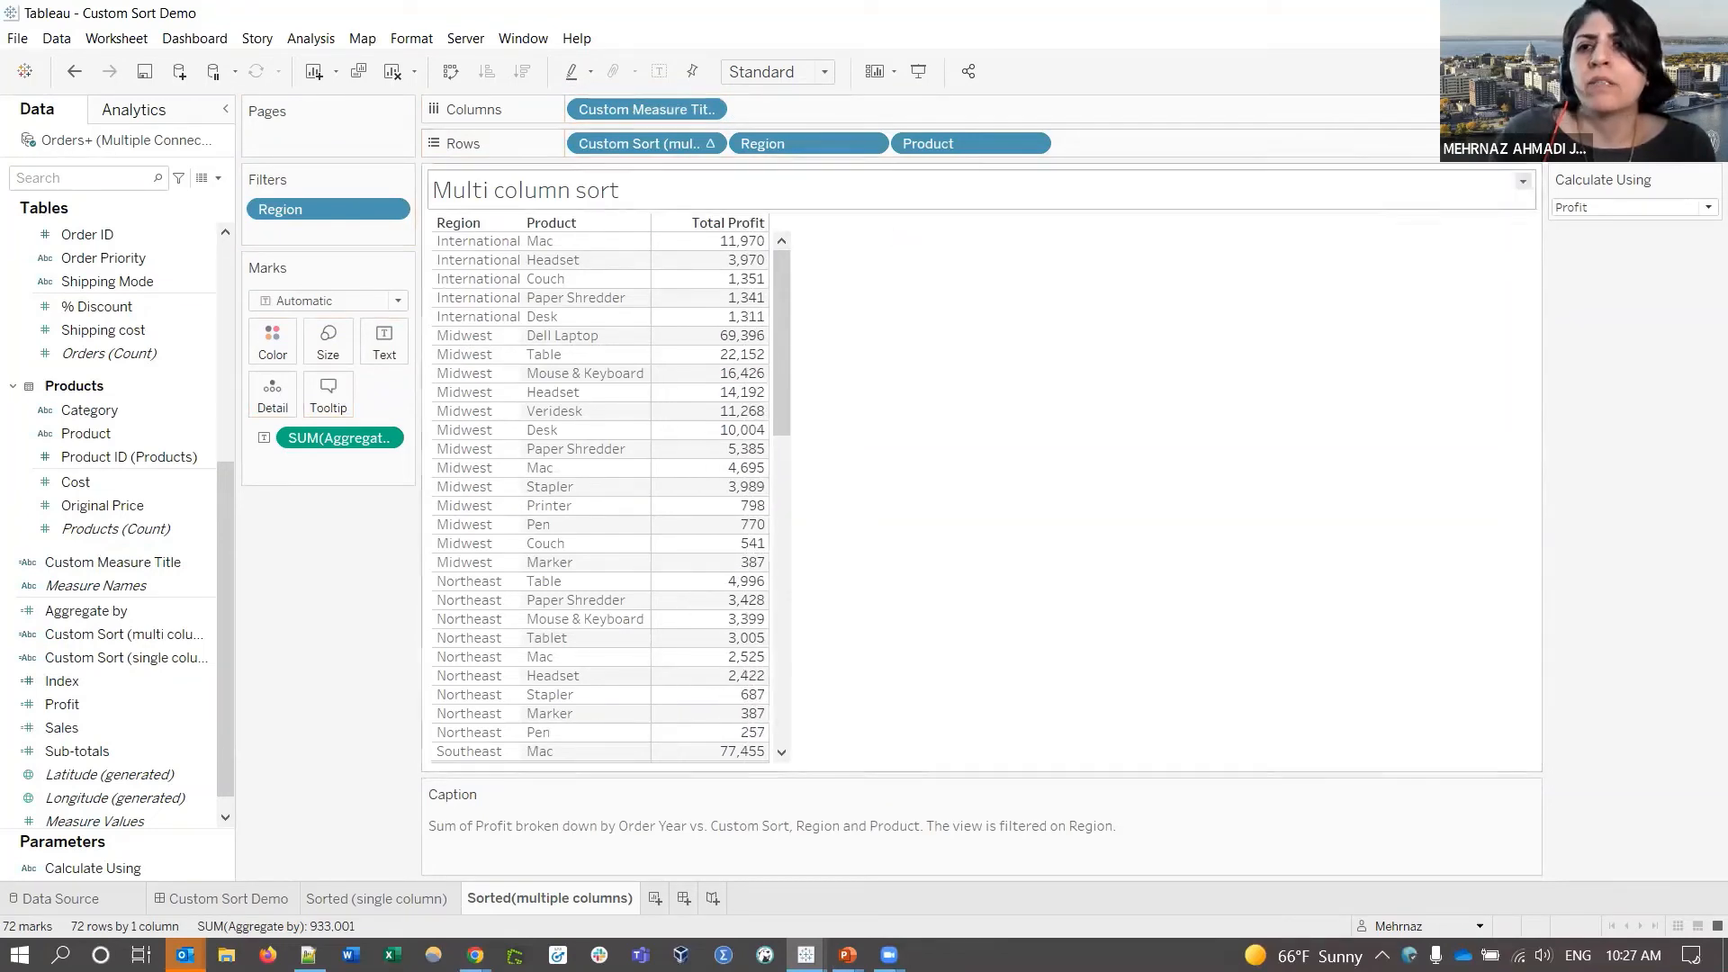
- Switch the Calculate Using parameter to Quantity, then to Sales
left_click(1660, 208)
left_click(1627, 243)
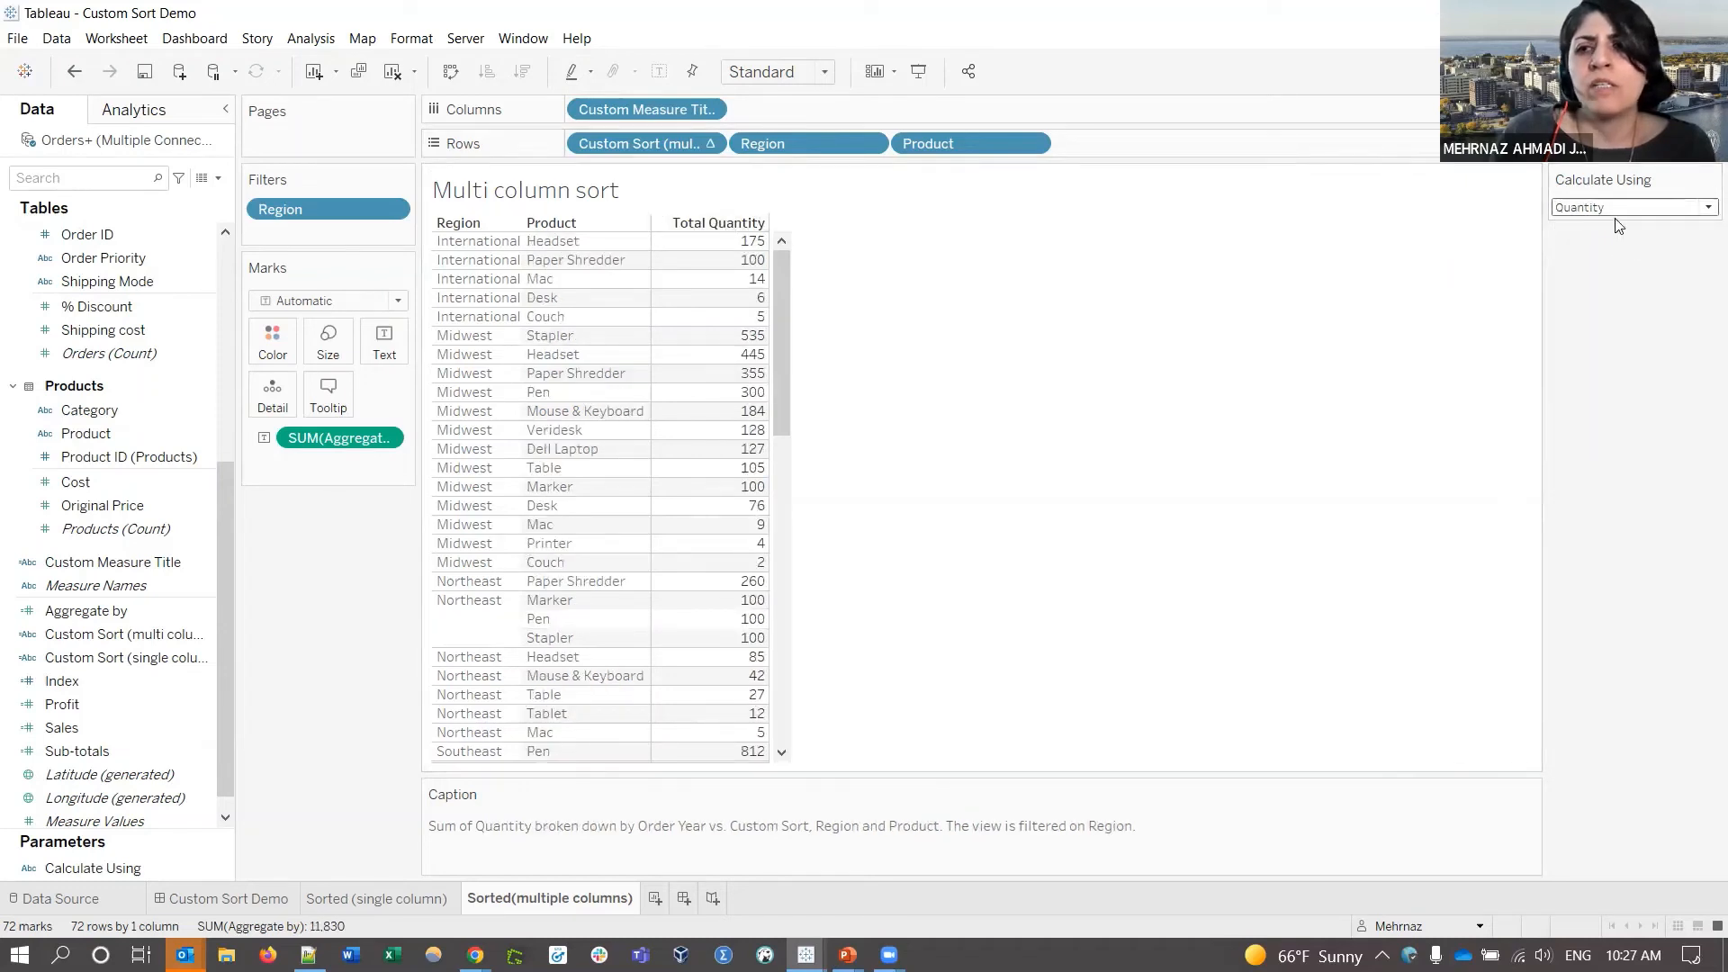
left_click(1618, 208)
left_click(1611, 266)
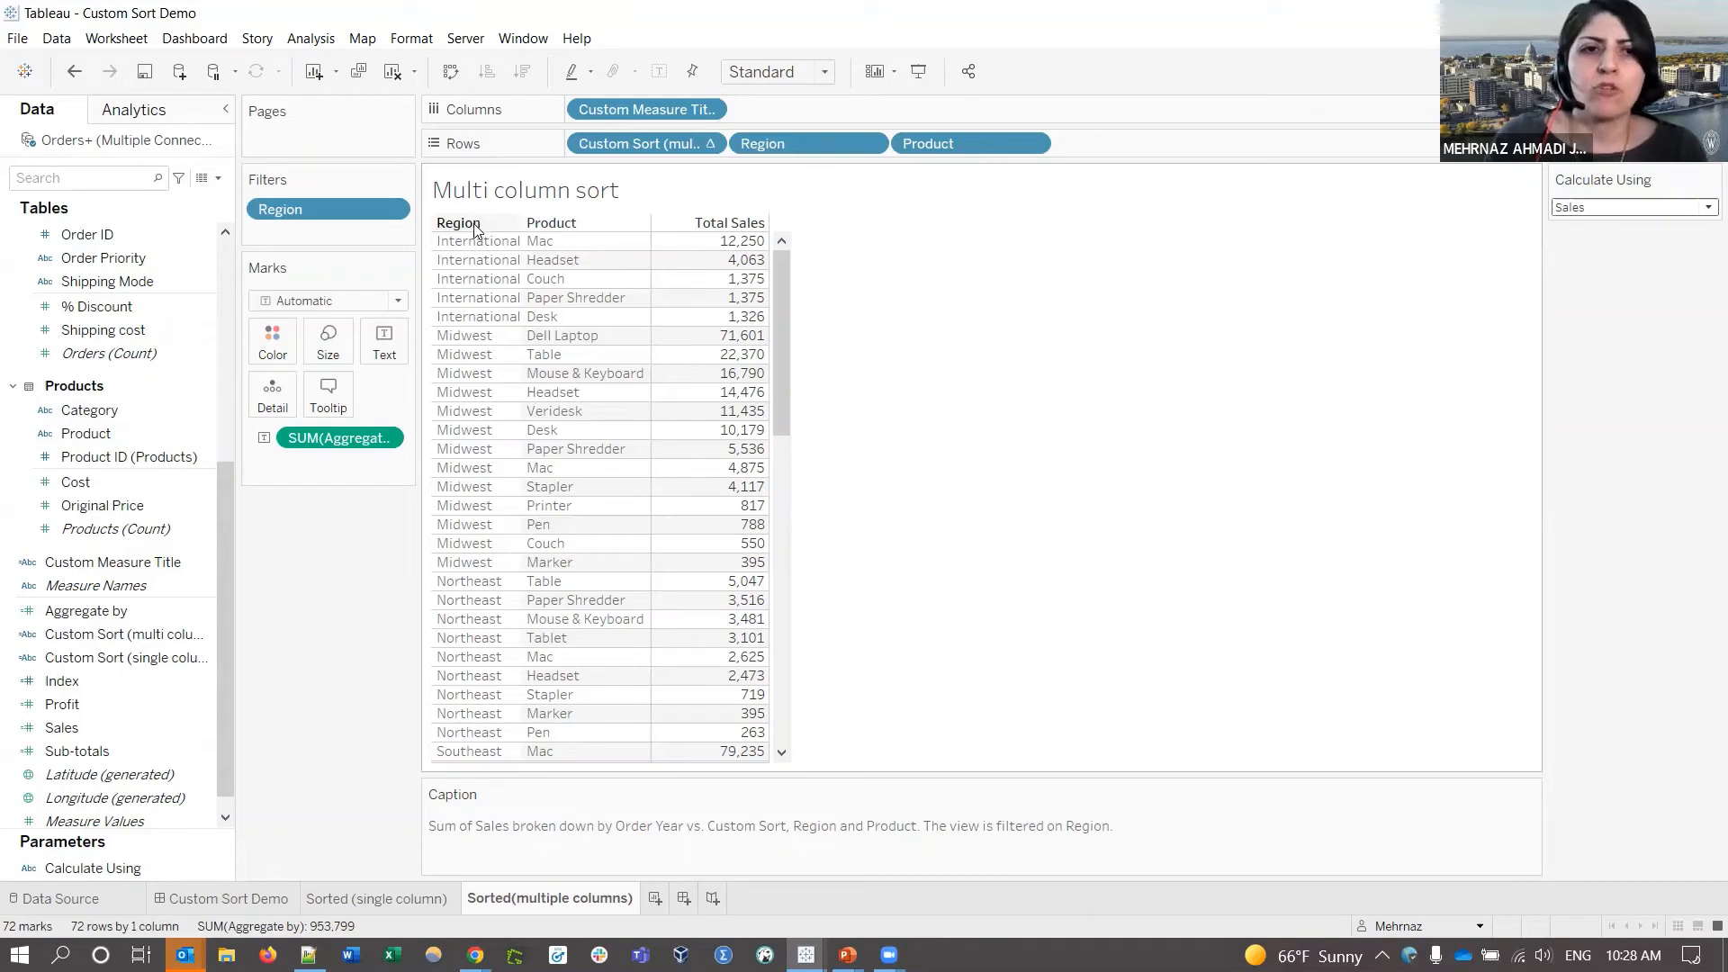
scroll(72, 326, "up", 5)
- Add an //Order Region comment line to the Region pill on Rows
left_click(77, 306)
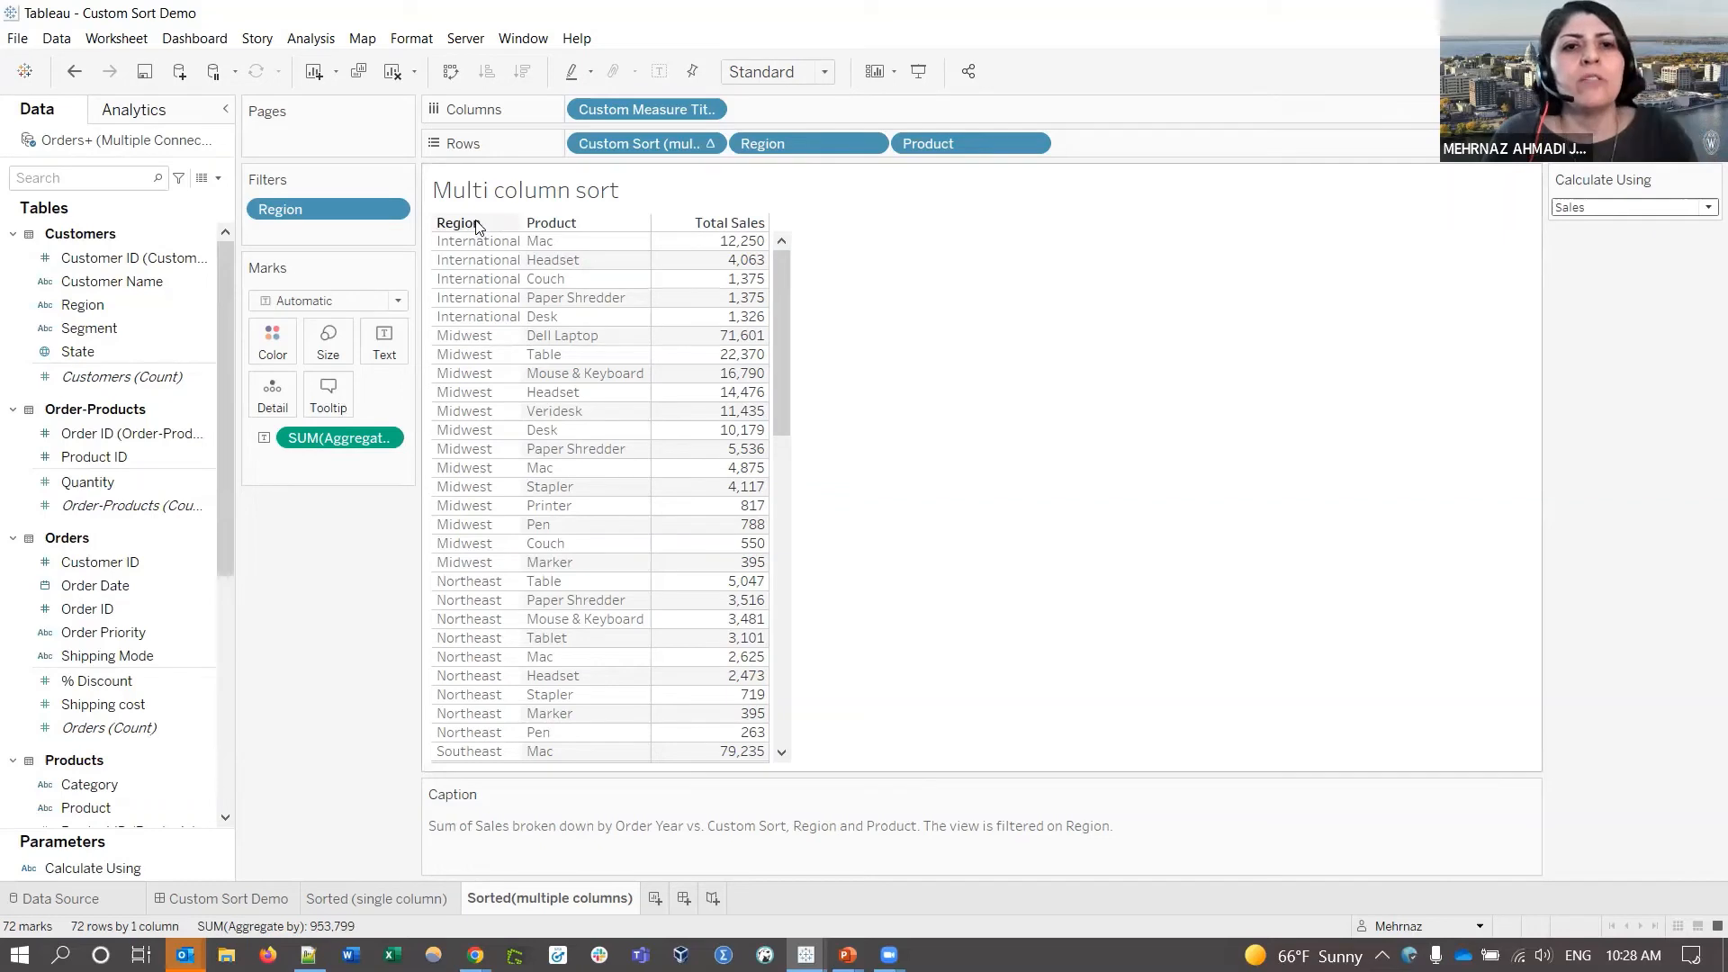
double_click(738, 146)
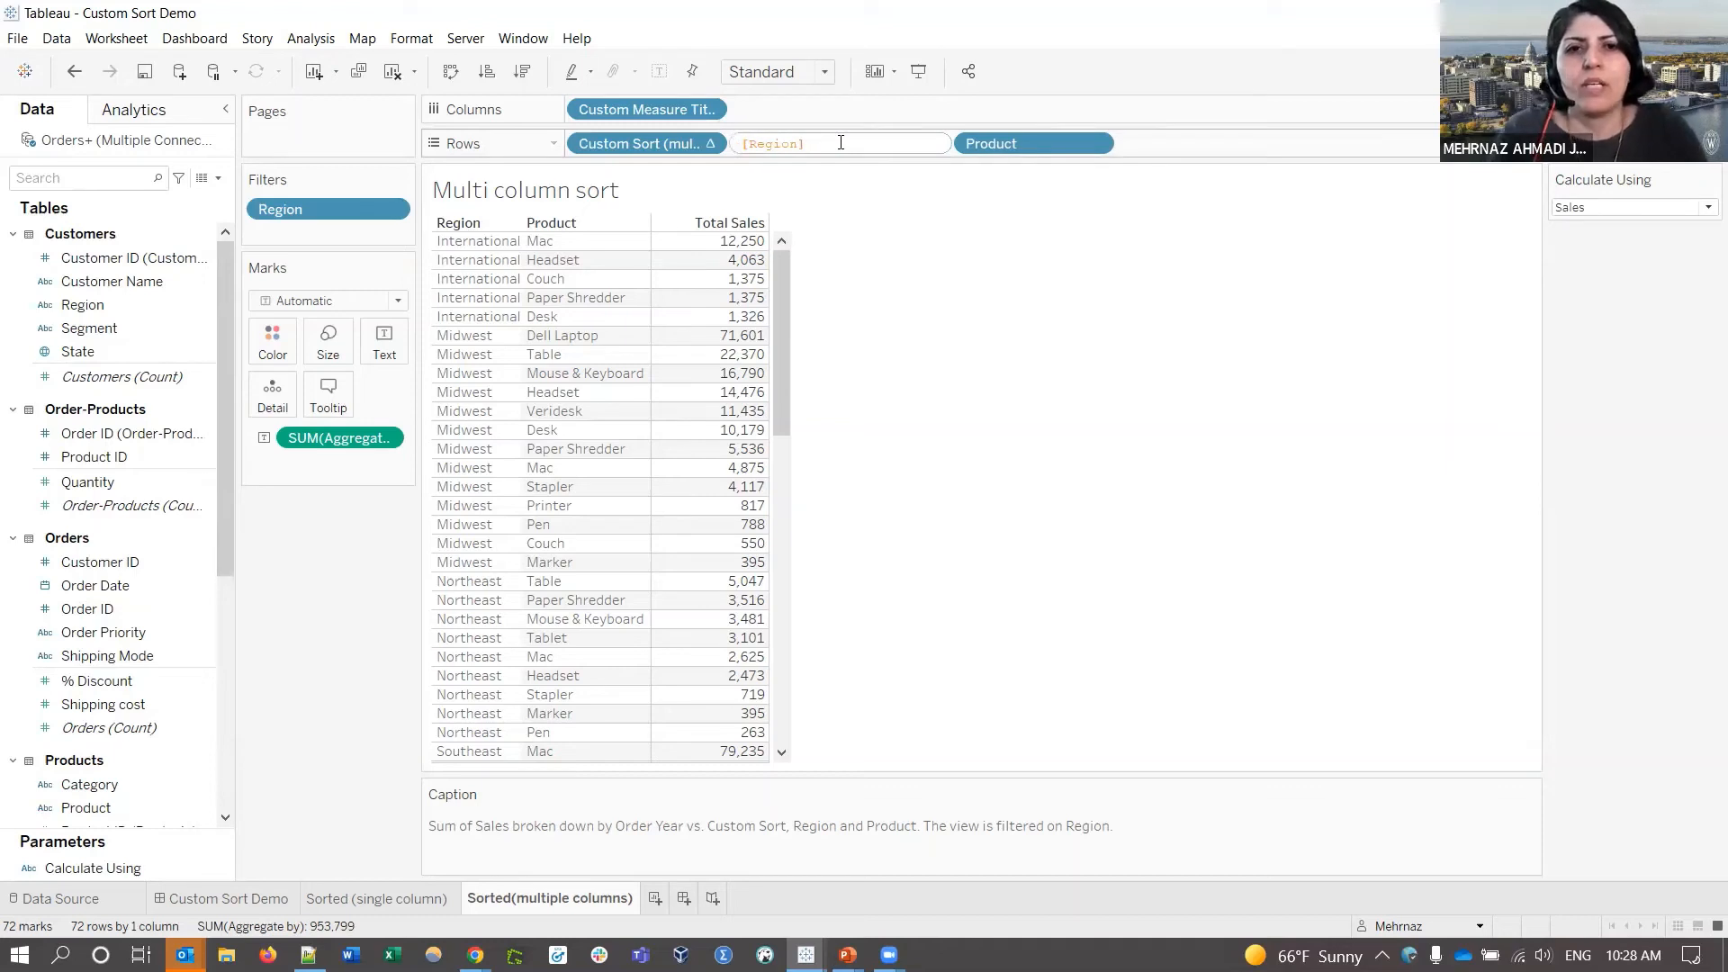
type("//")
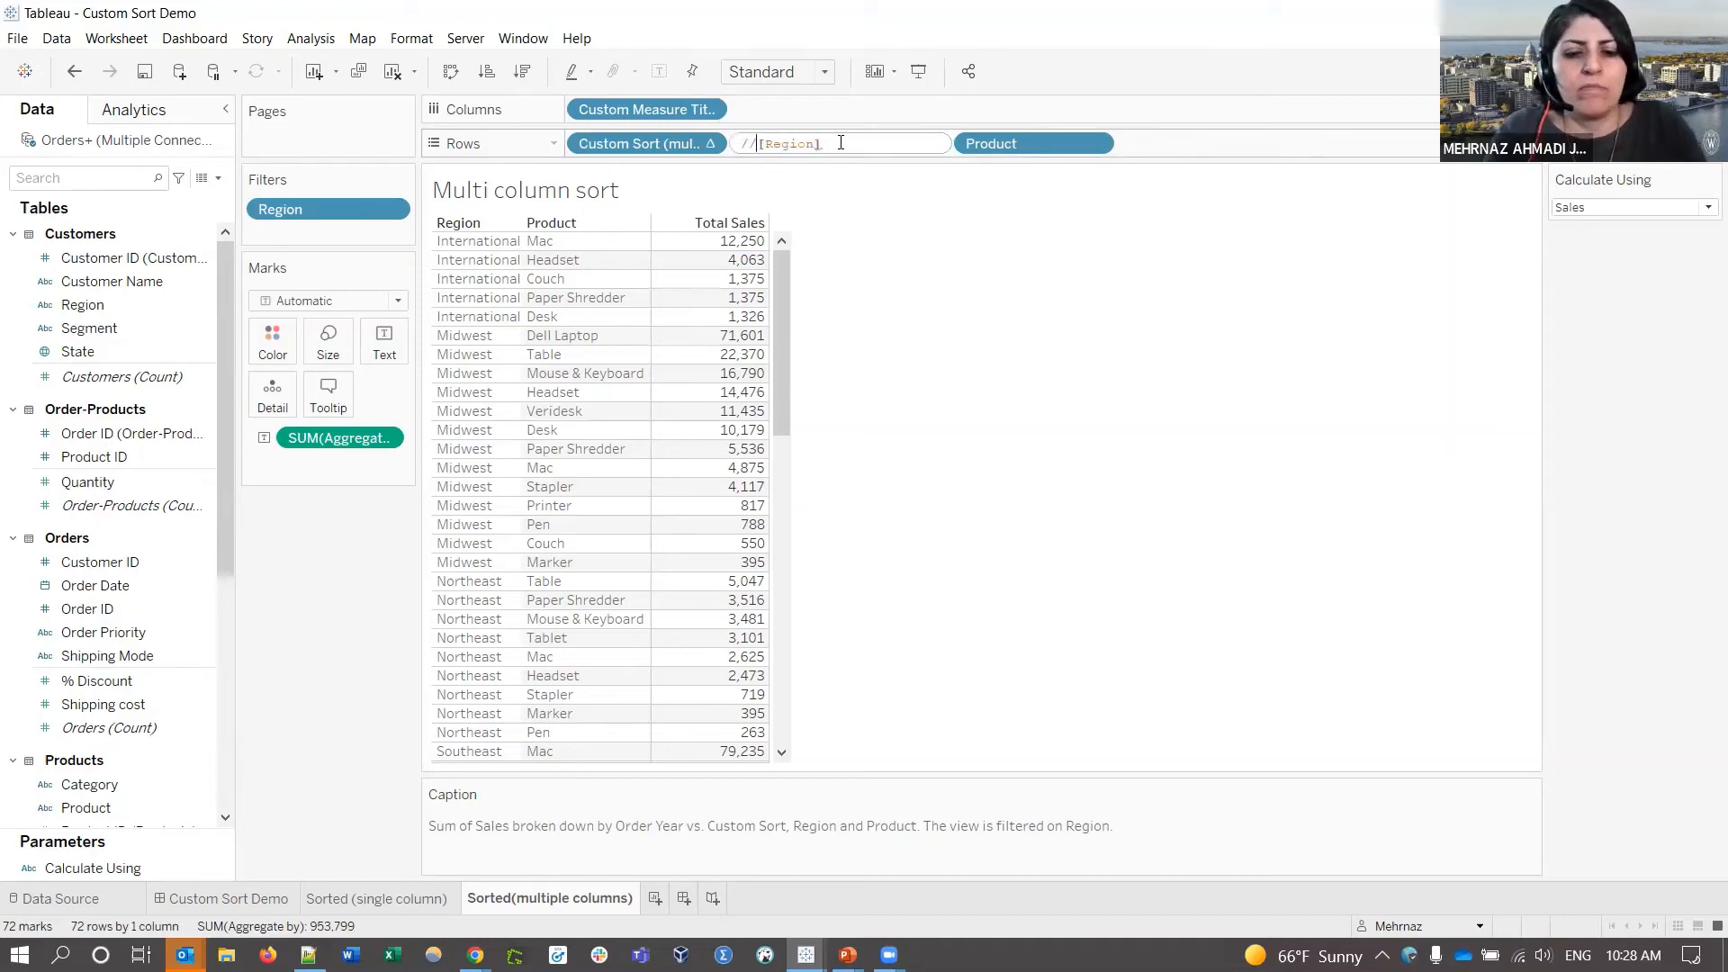
type("Order B")
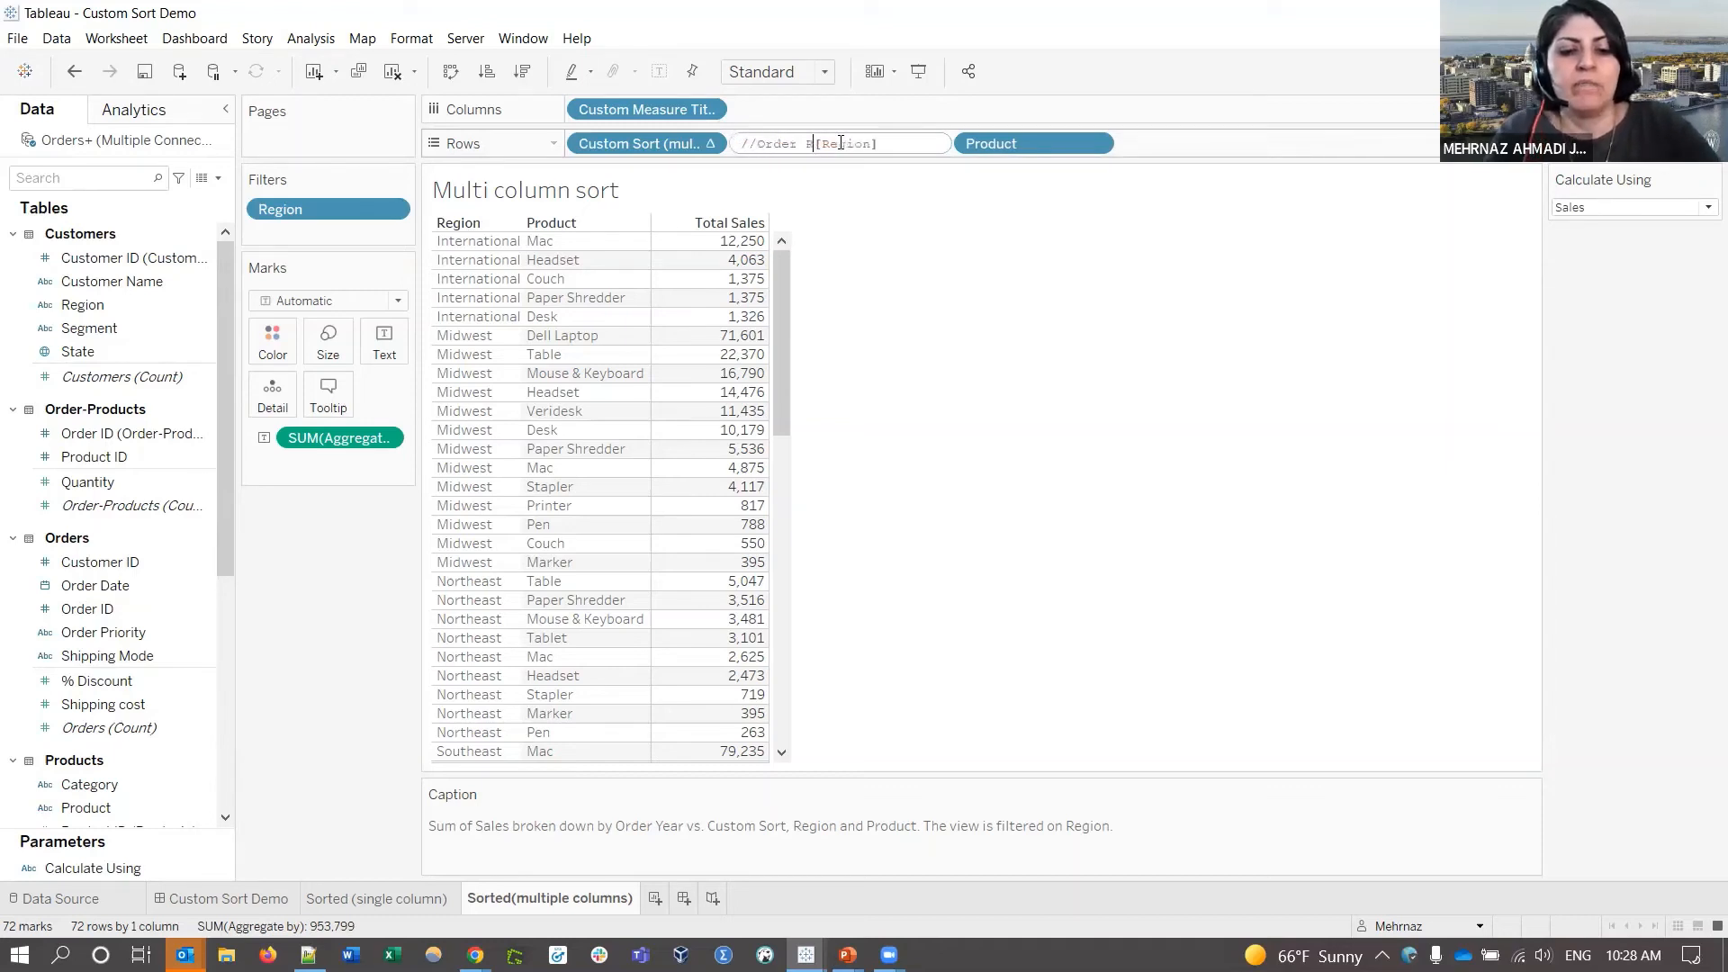
type("egion")
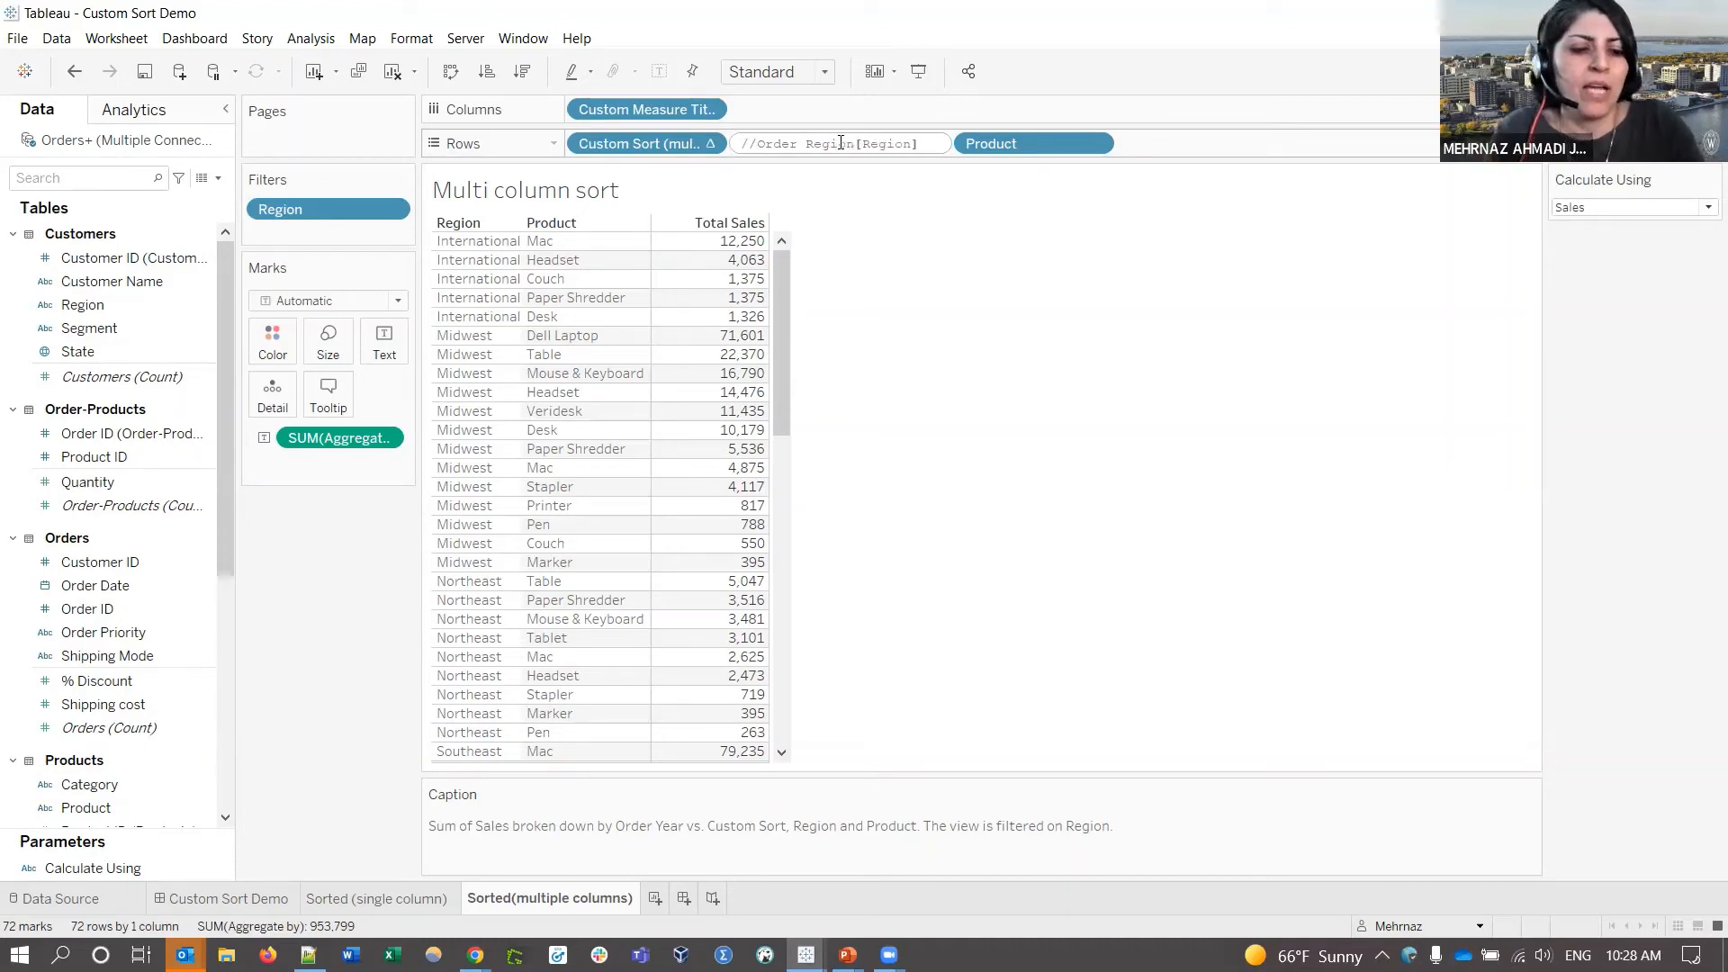
key("BackSpace")
key("BackSpace")
key("BackSpace")
key("BackSpace")
key("BackSpace")
key("BackSpace")
key("BackSpace")
key("BackSpace")
key("BackSpace")
key("BackSpace")
key("BackSpace")
key("BackSpace")
key("BackSpace")
key("BackSpace")
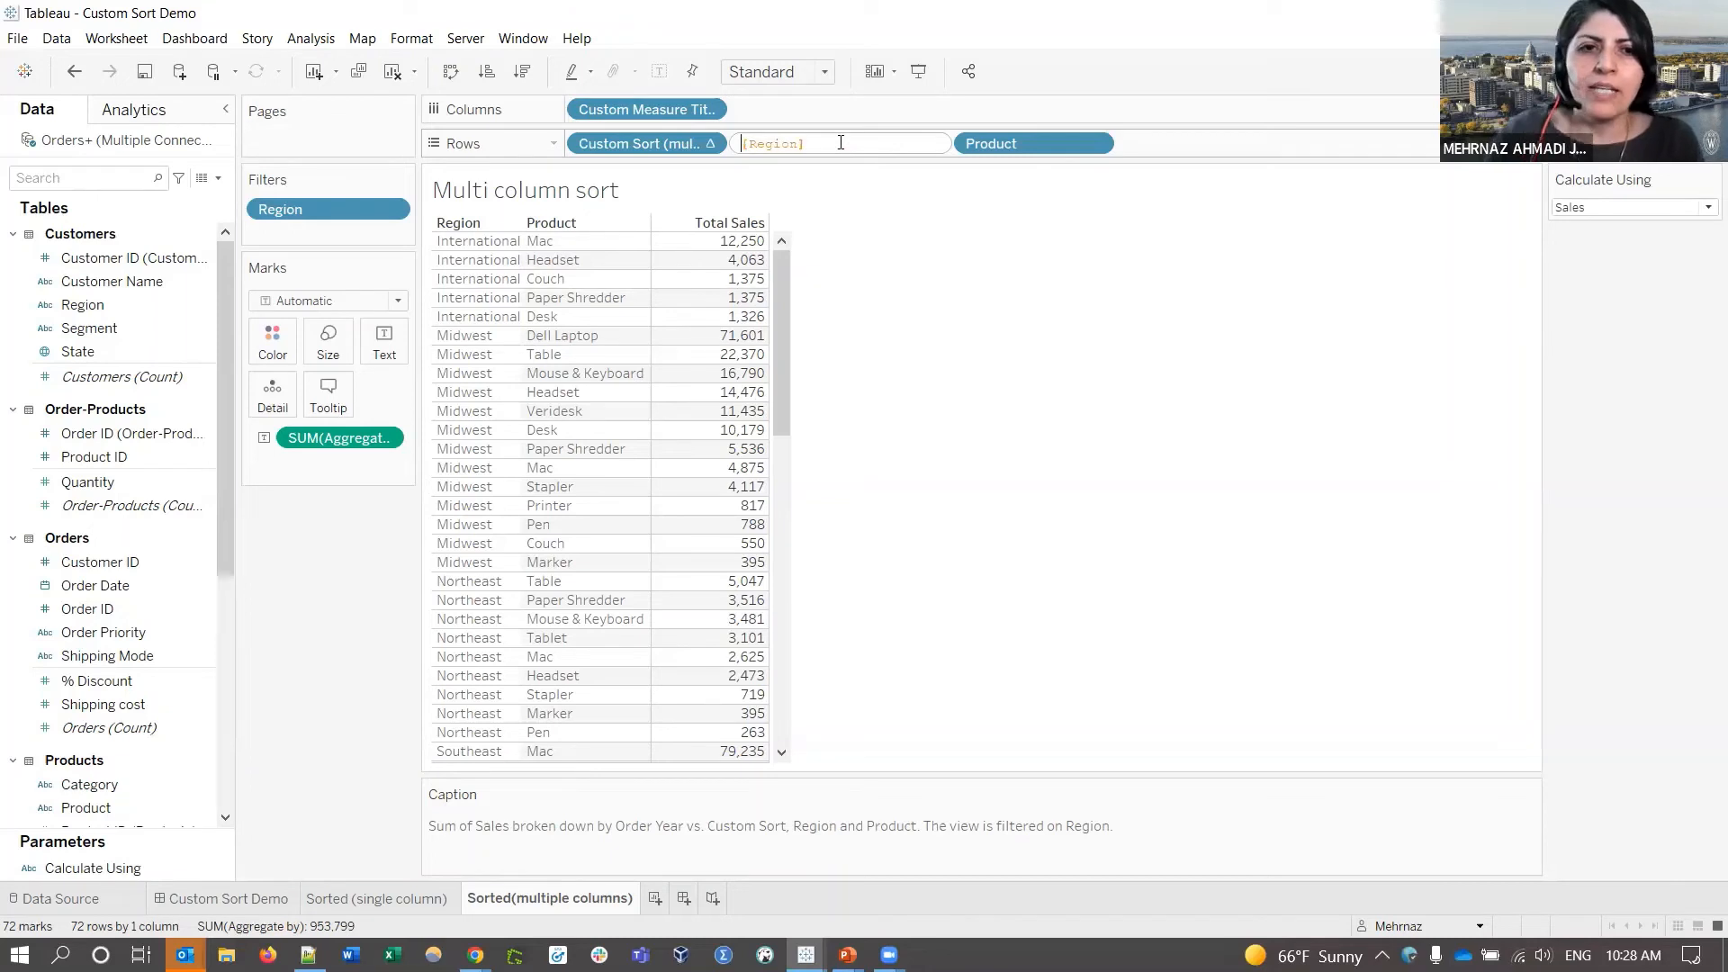
key("Return")
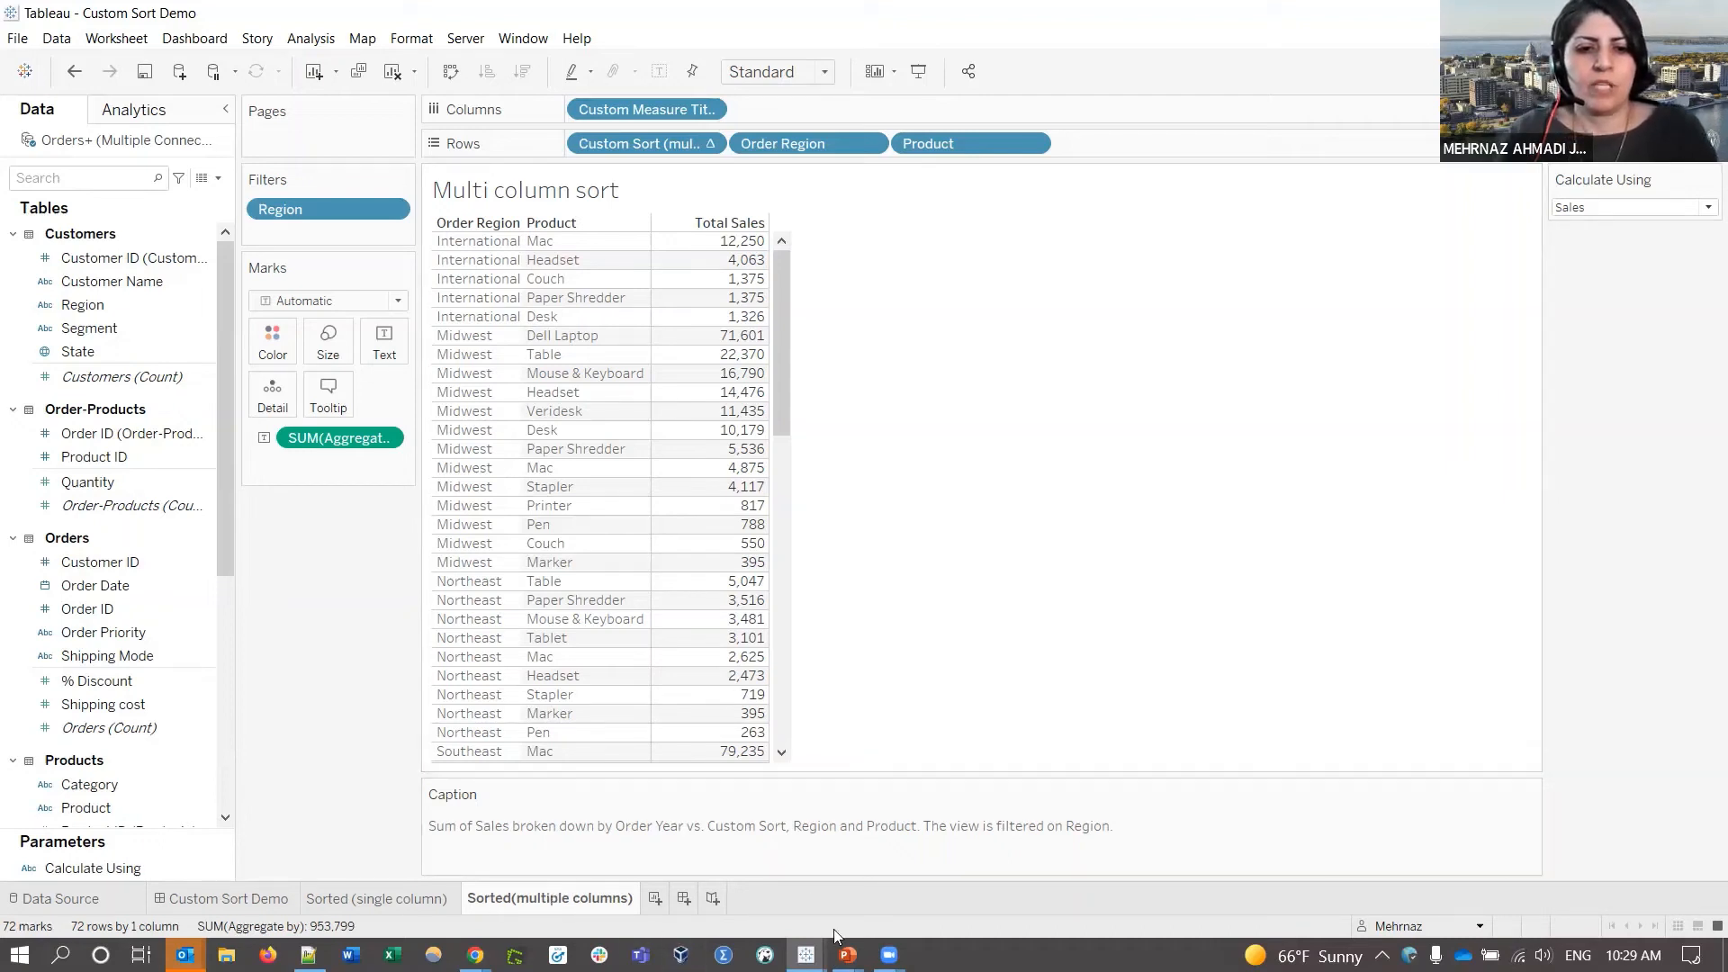
mouse_move(847, 954)
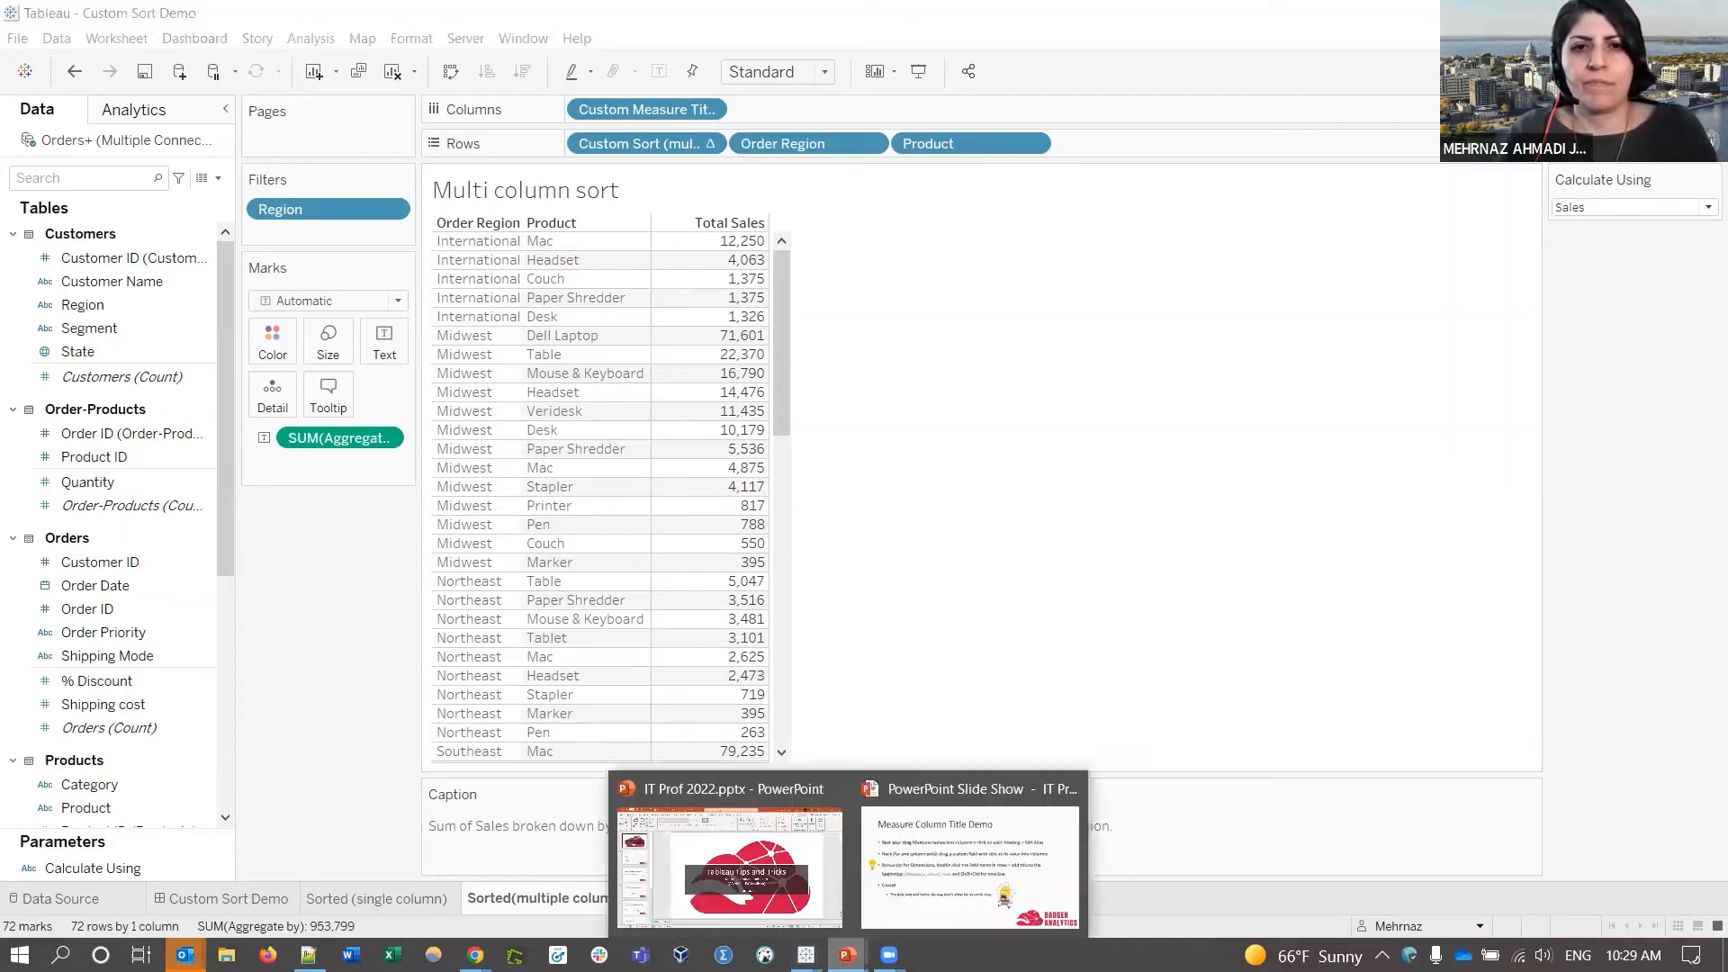
left_click(972, 876)
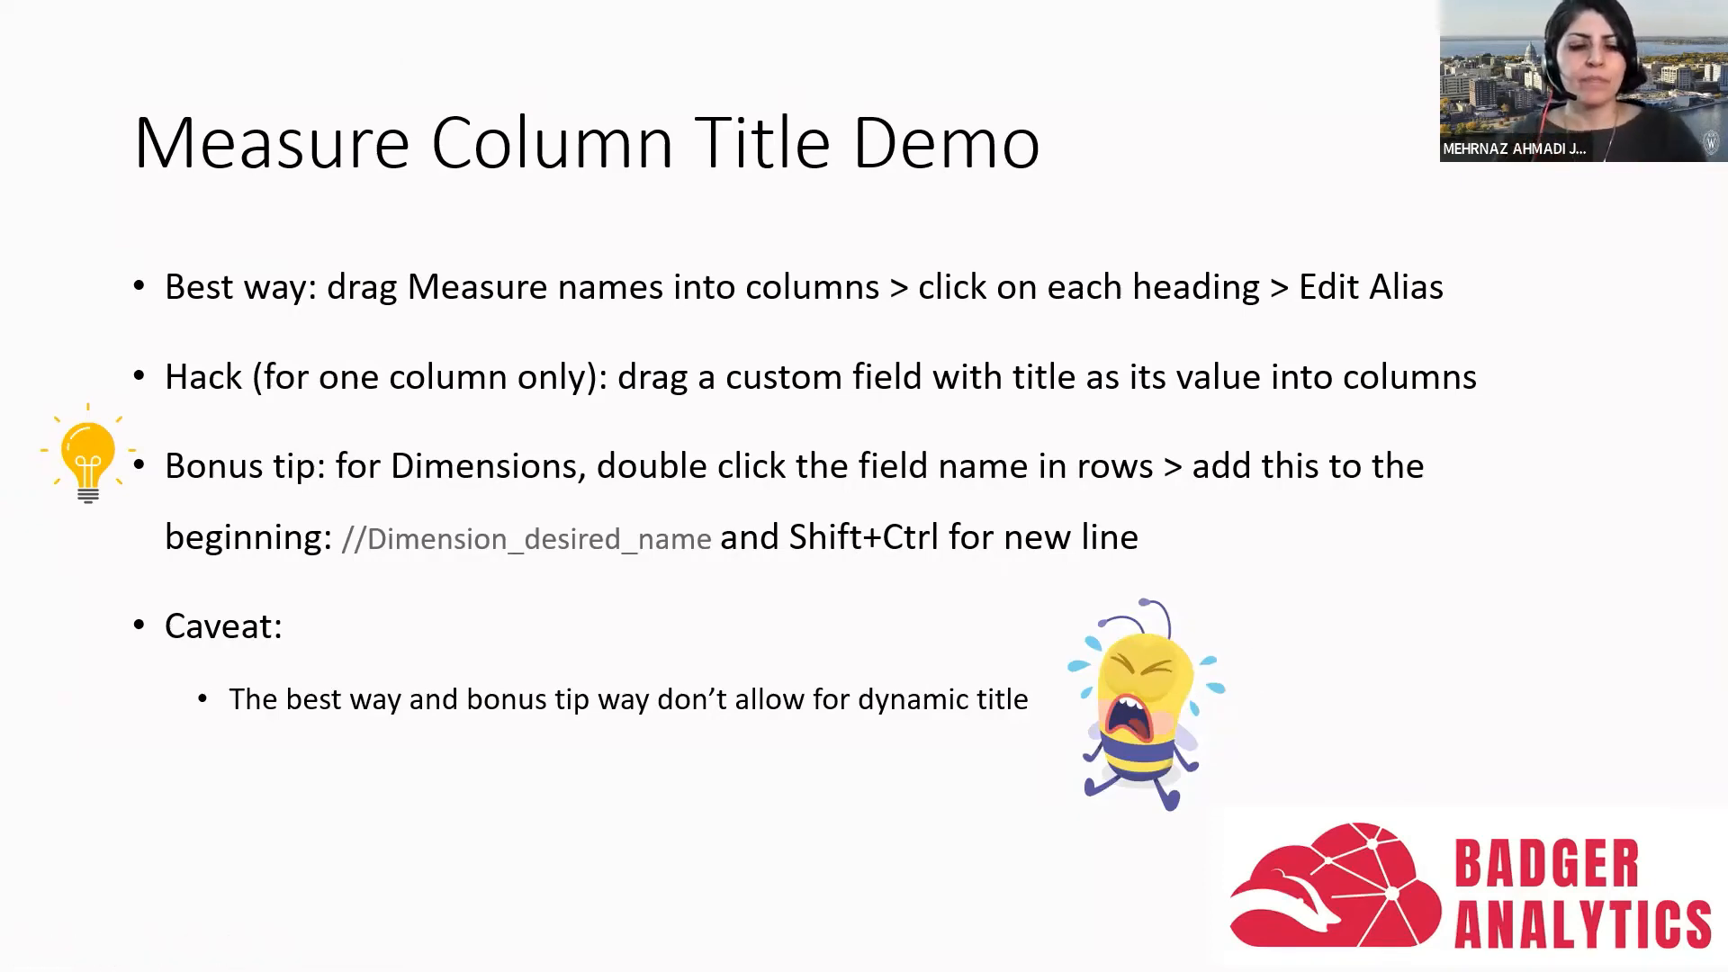
key("alt+Tab")
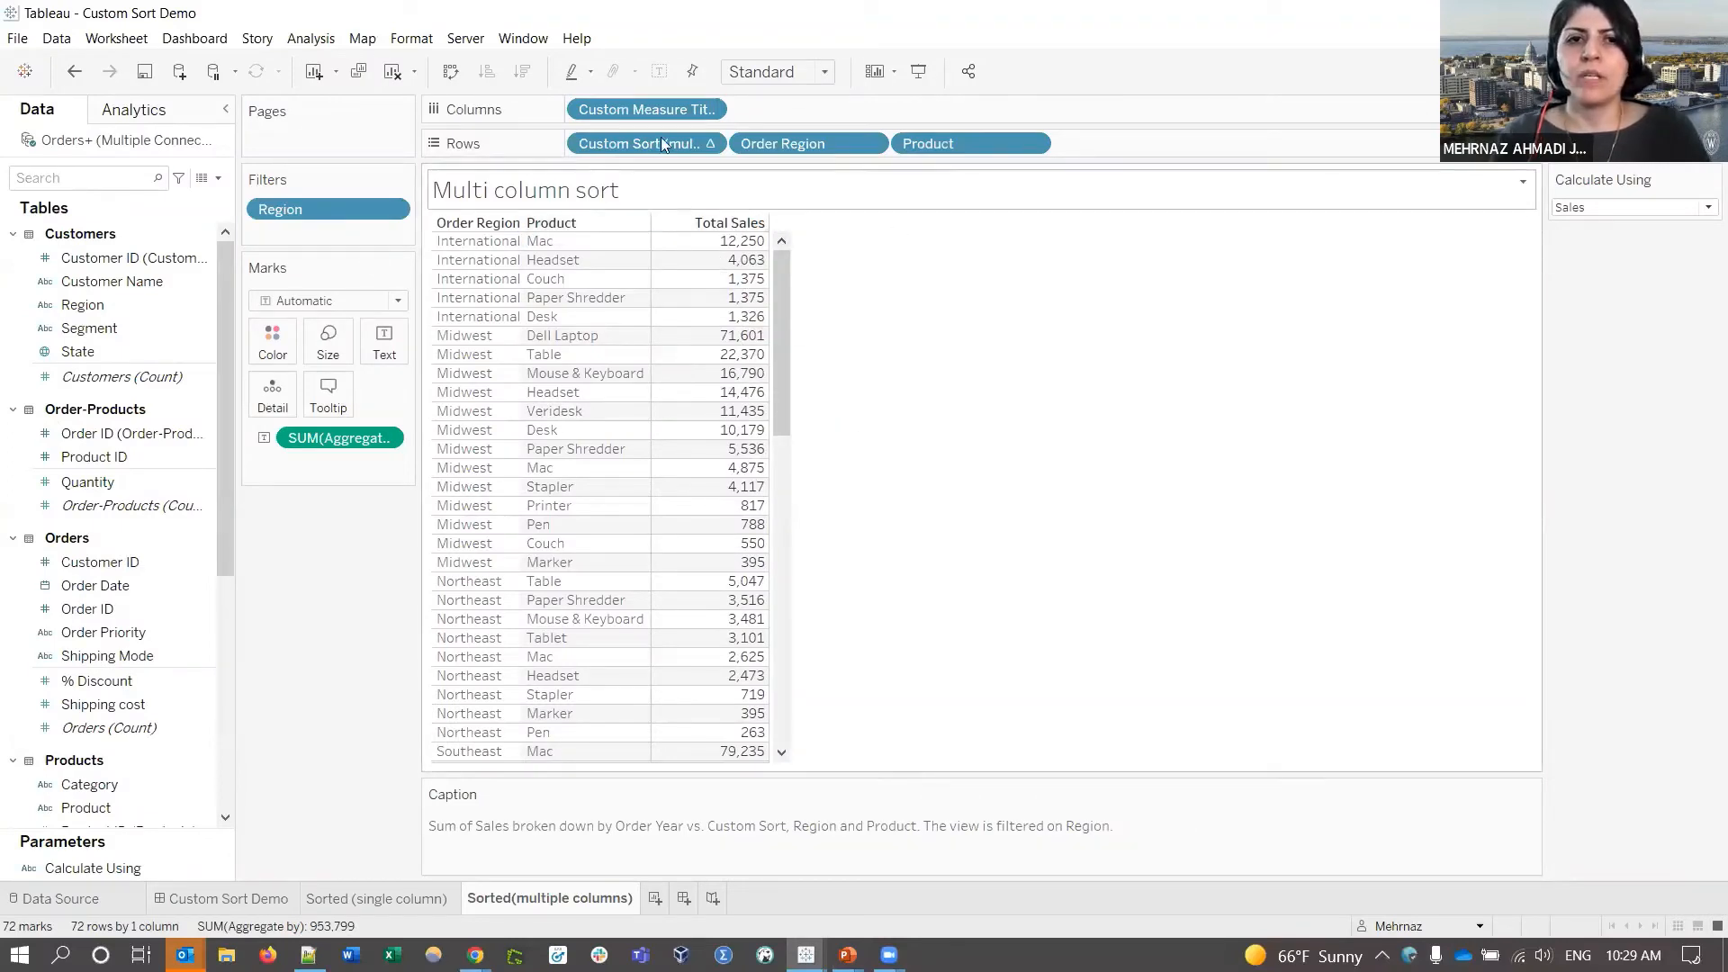
left_click(122, 379)
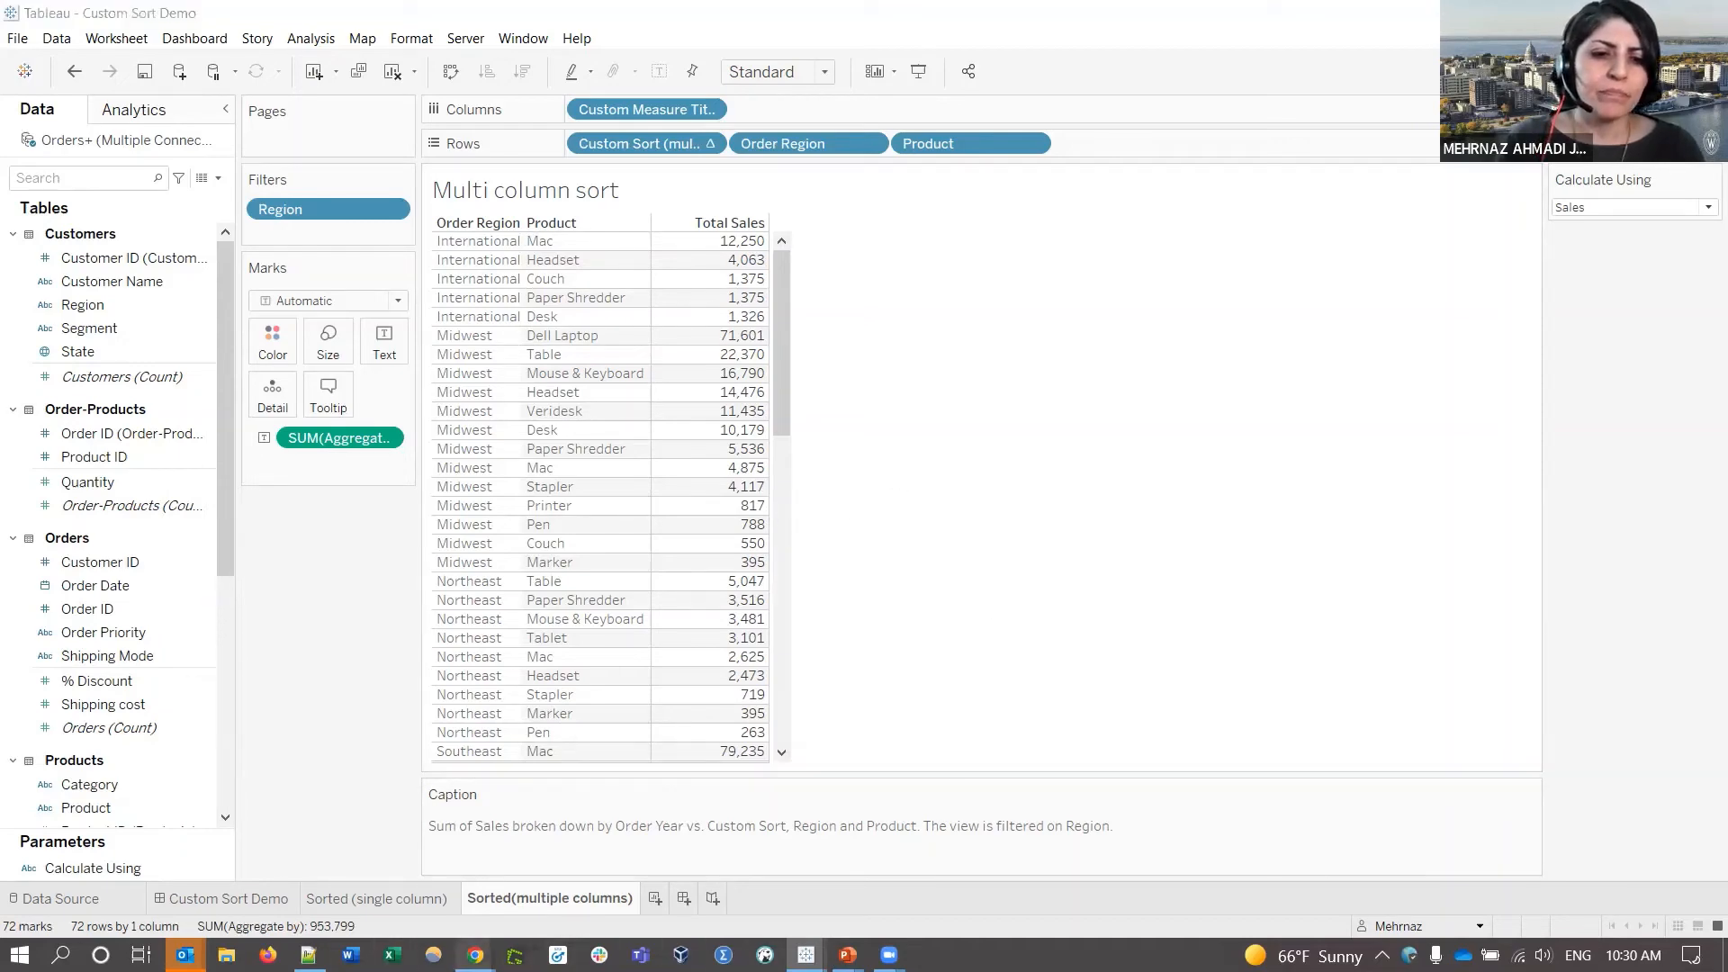
- Bring up the published Index Demo in the browser and scroll through the No Index Sales per Year table
mouse_move(475, 954)
left_click(200, 886)
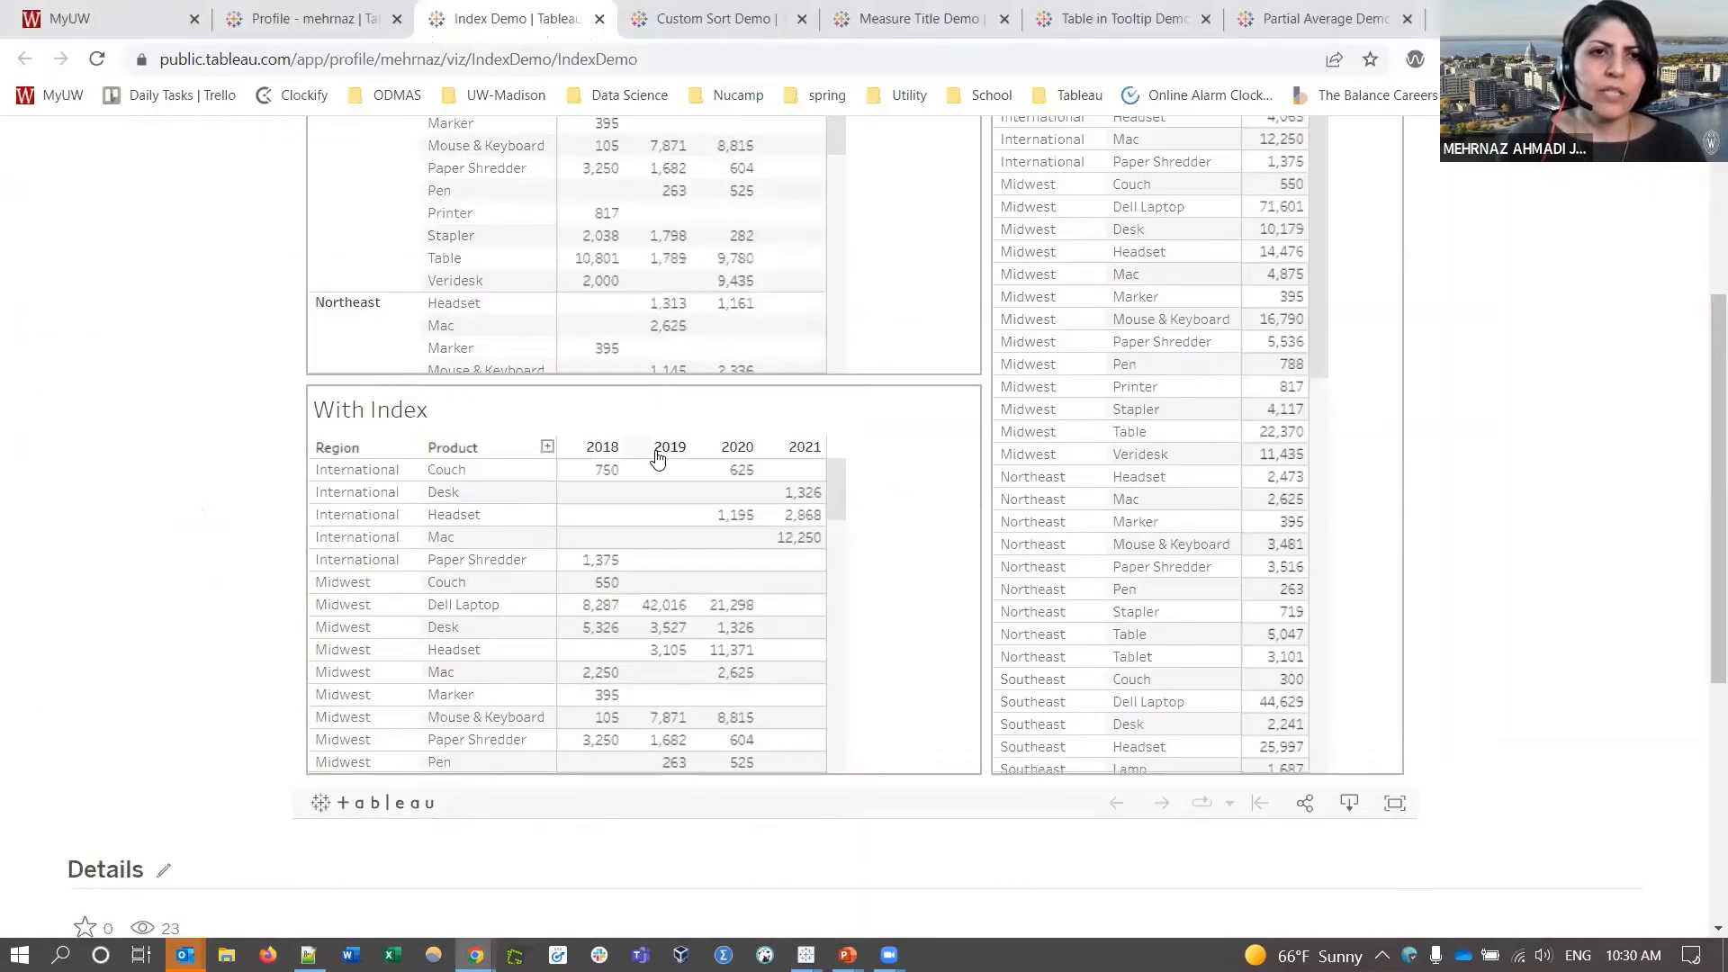
scroll(657, 459, "up", 5)
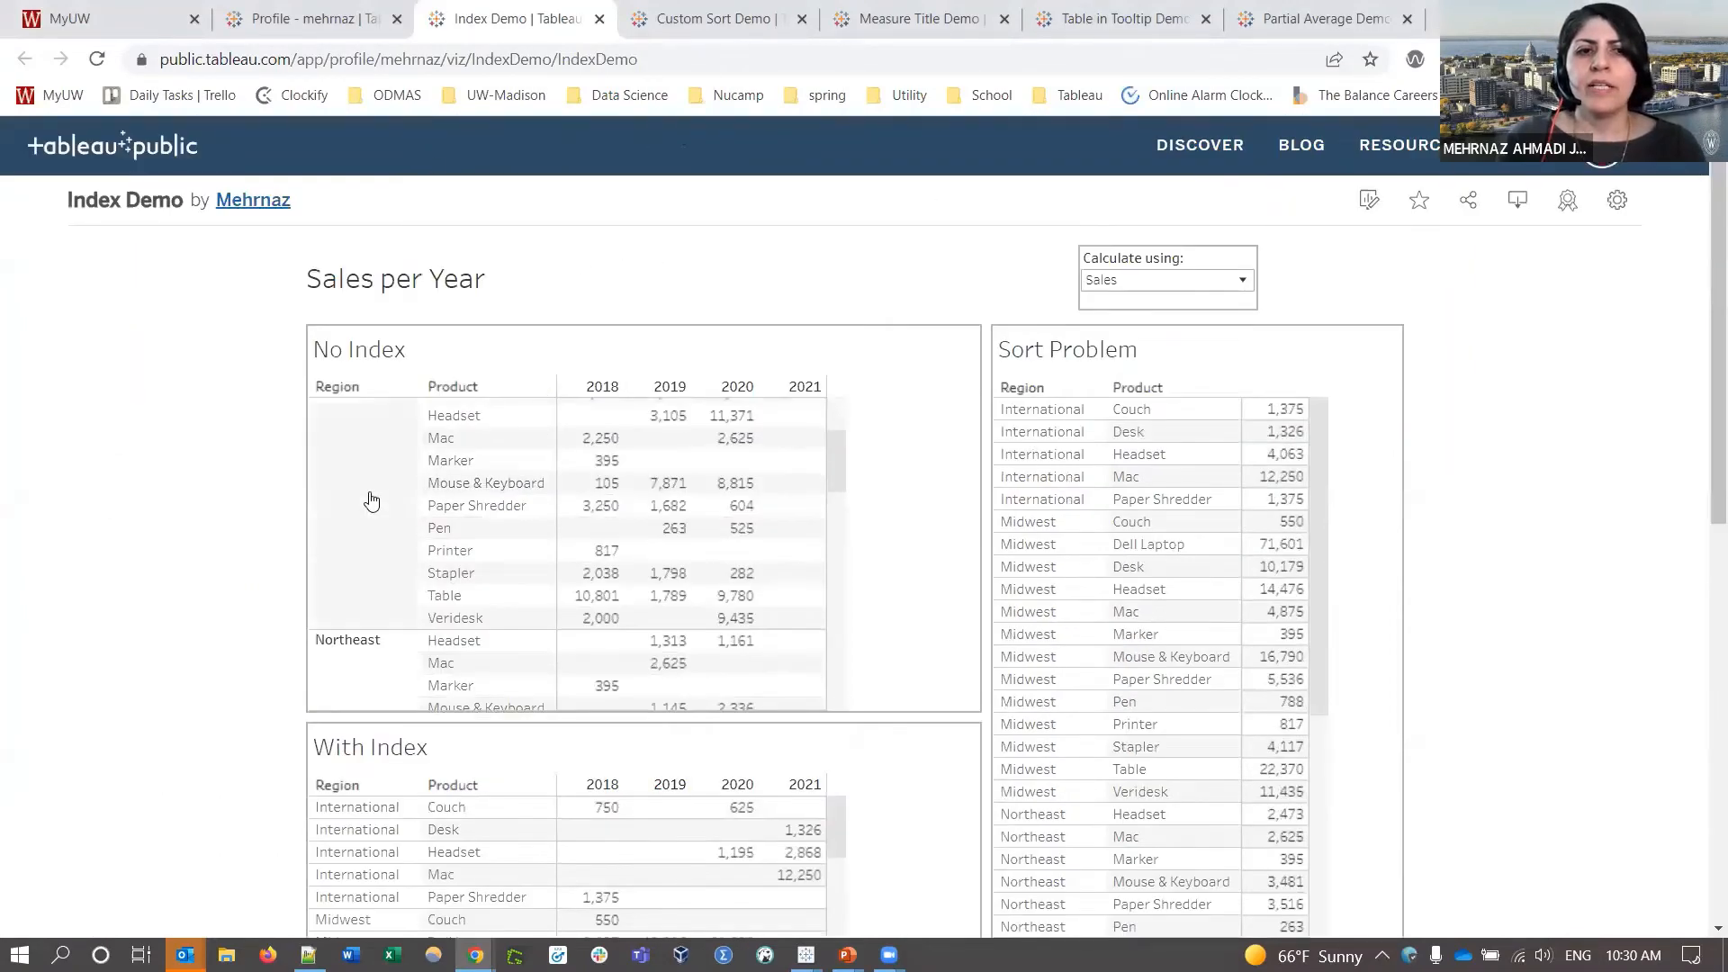
scroll(369, 497, "up", 3)
scroll(369, 495, "down", 3)
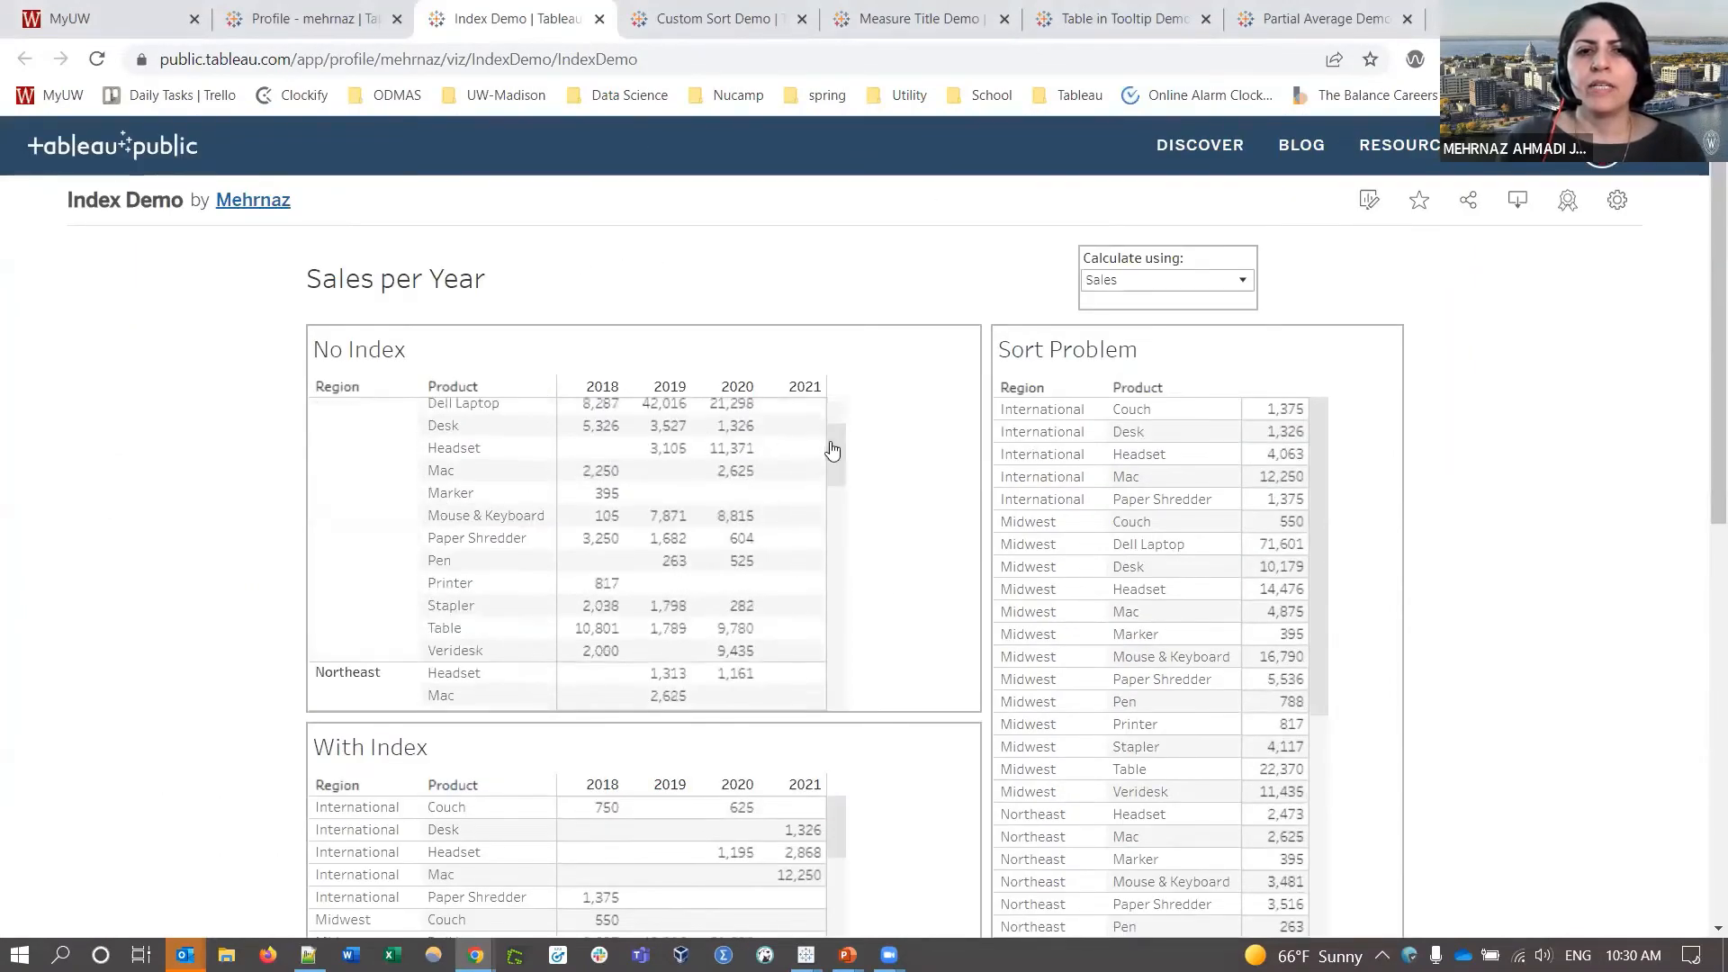
scroll(832, 450, "up", 2)
scroll(831, 450, "down", 2)
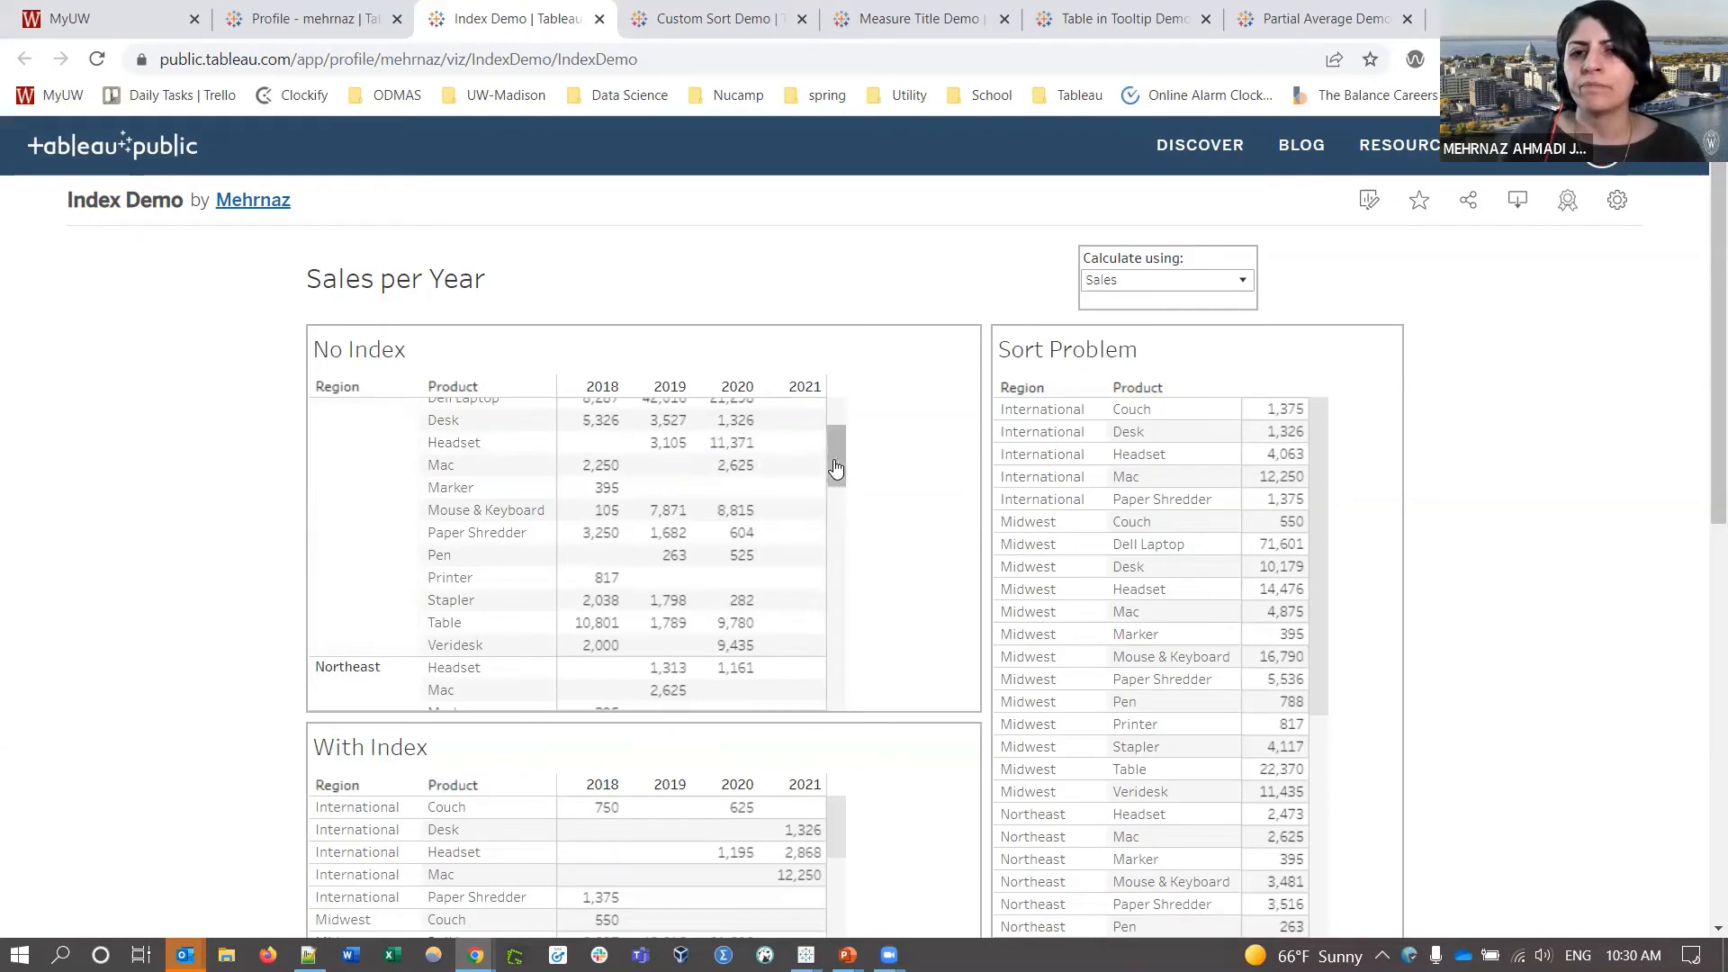
left_click_drag(837, 469, 836, 460)
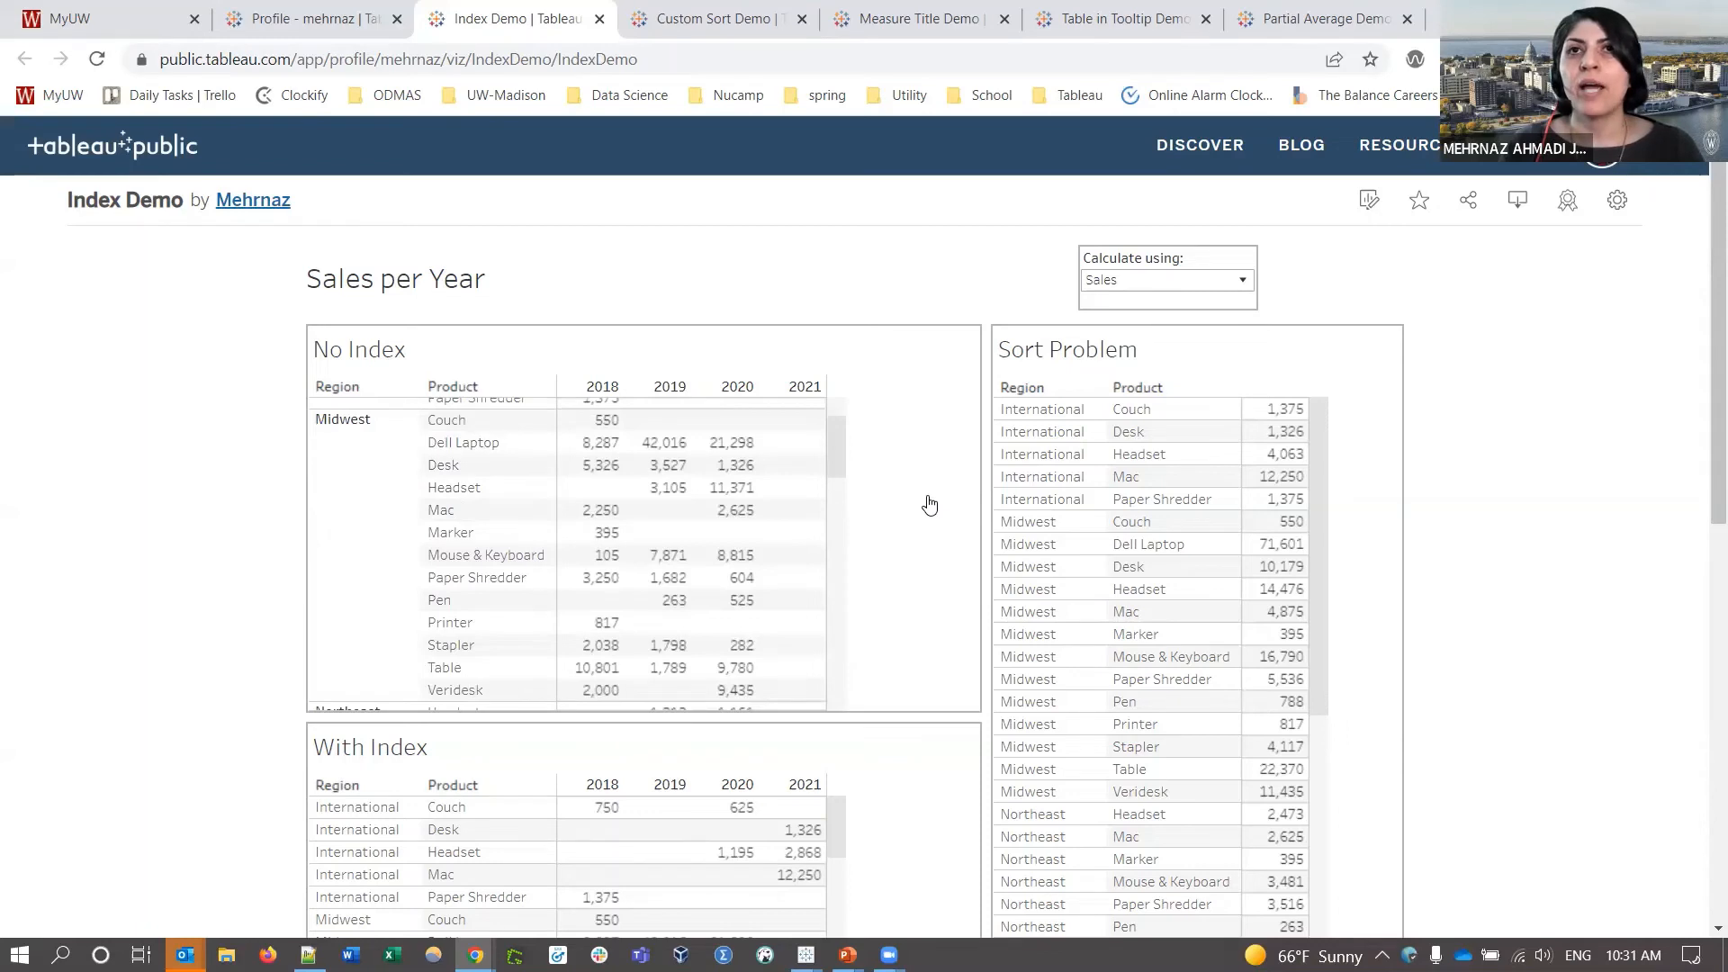
mouse_move(735, 489)
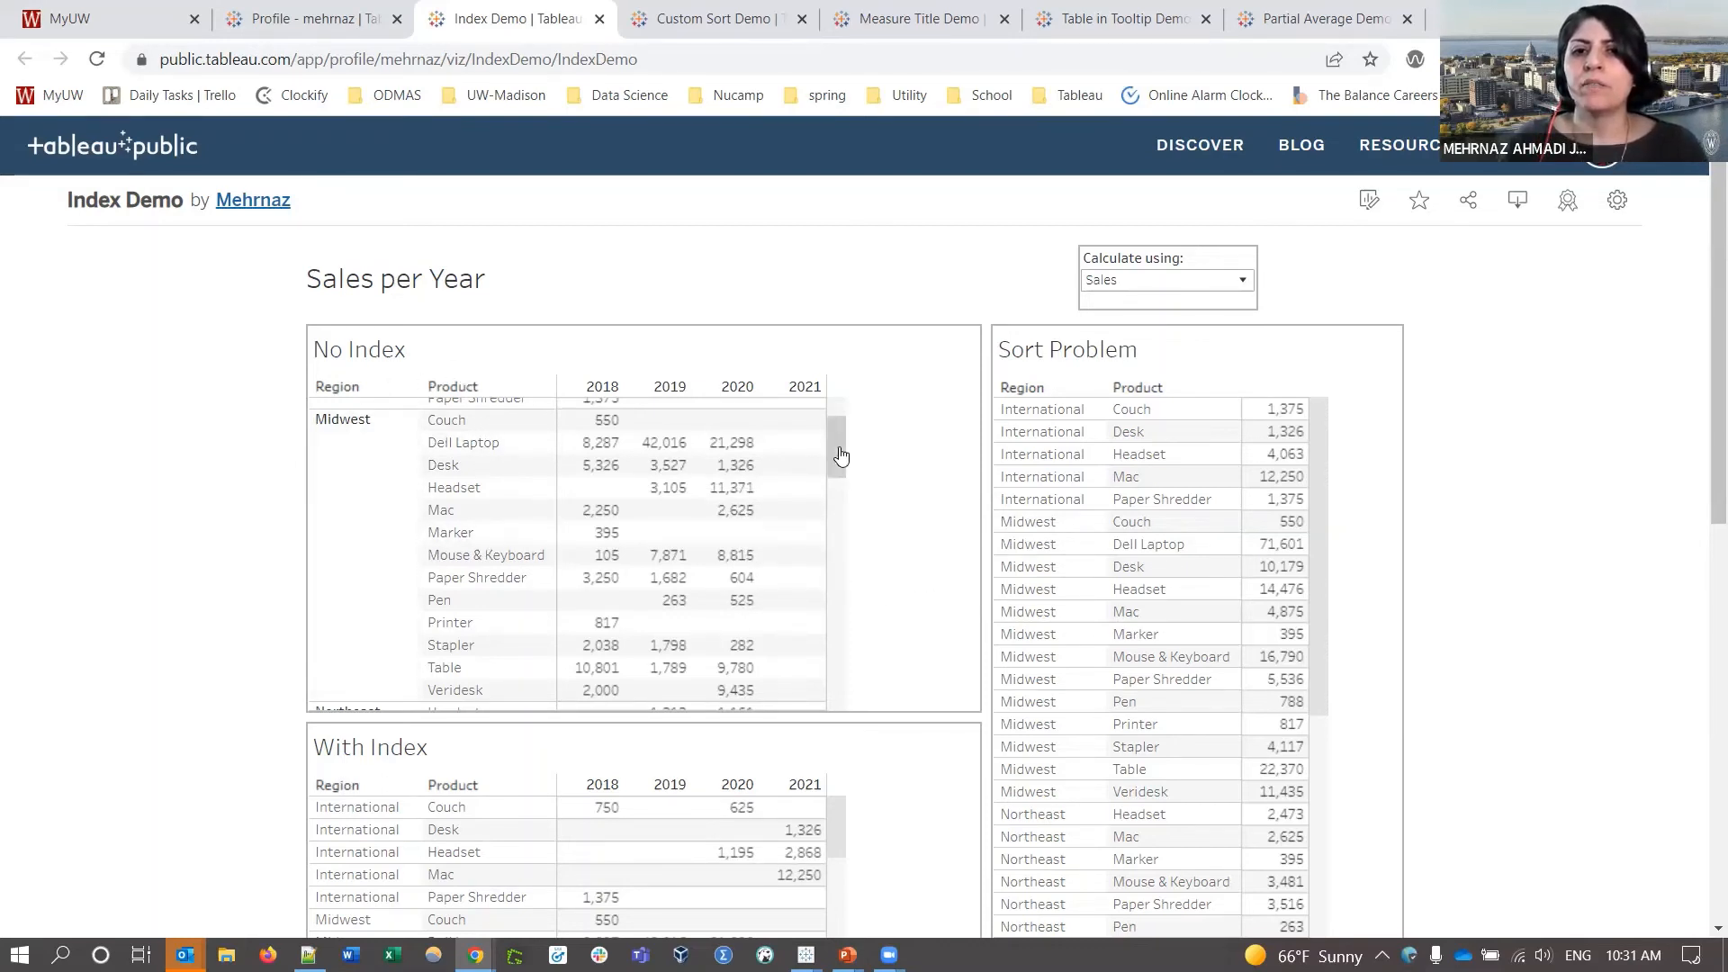
mouse_move(837, 456)
left_mouse_down()
mouse_move(840, 436)
mouse_move(837, 462)
left_mouse_up()
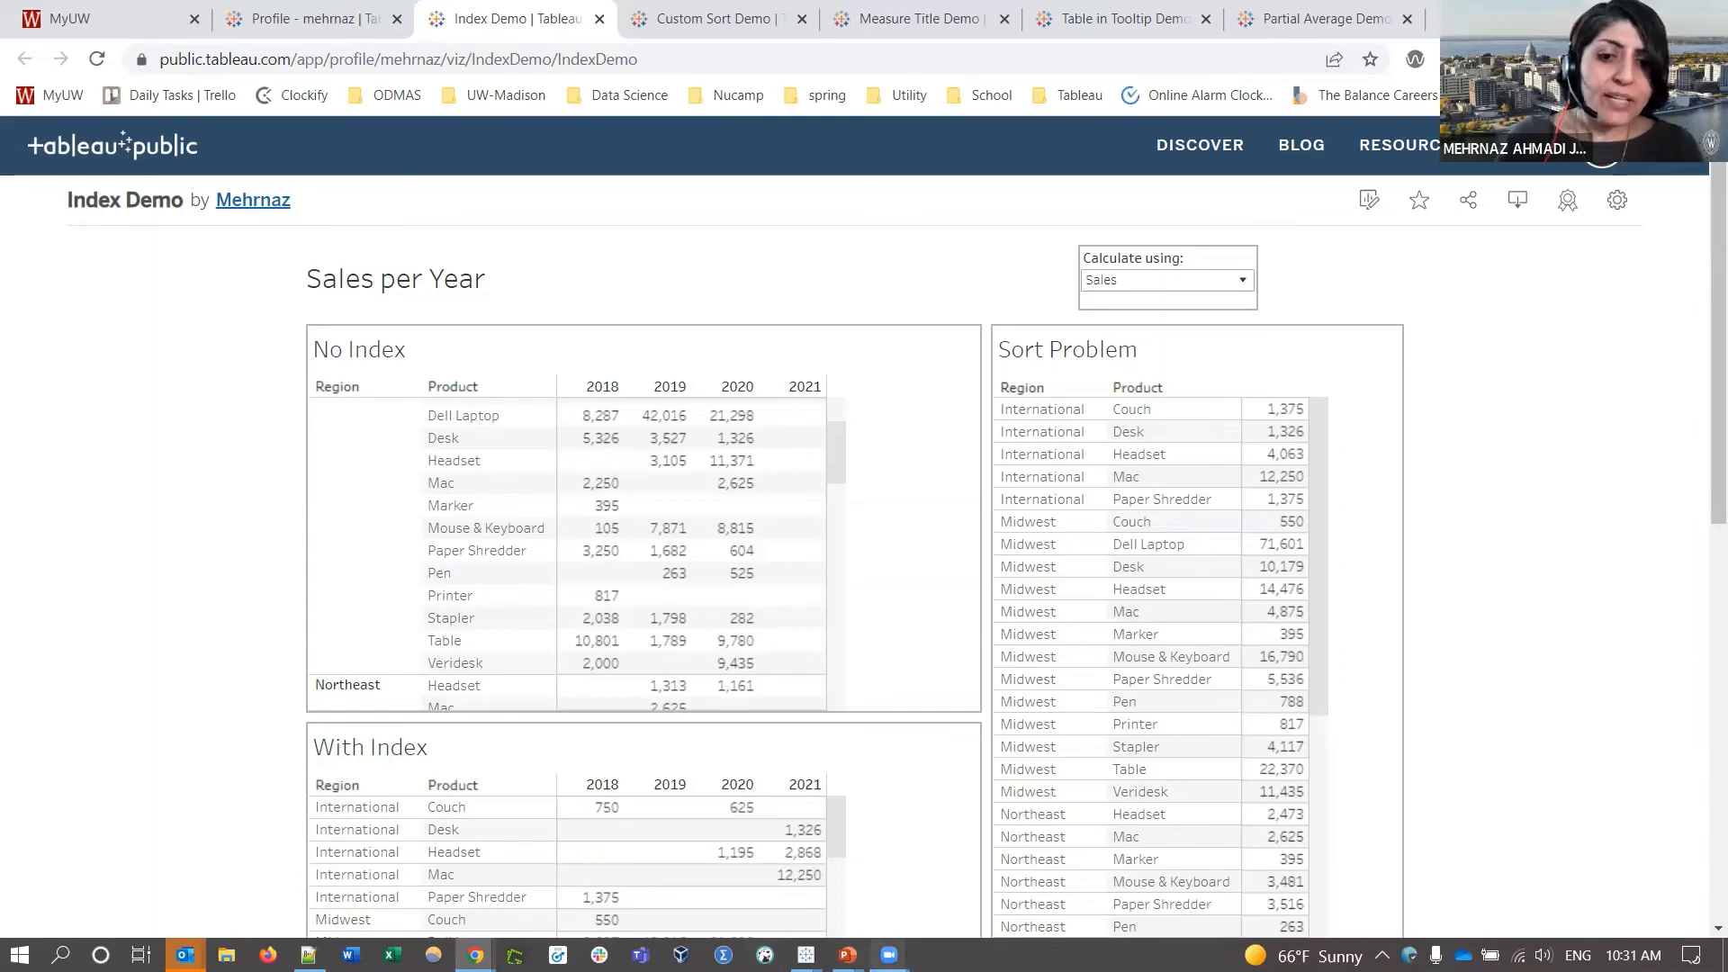
- Advance the slide show to the Tooltip Chart Demo slide, then switch back to the browser
mouse_move(847, 954)
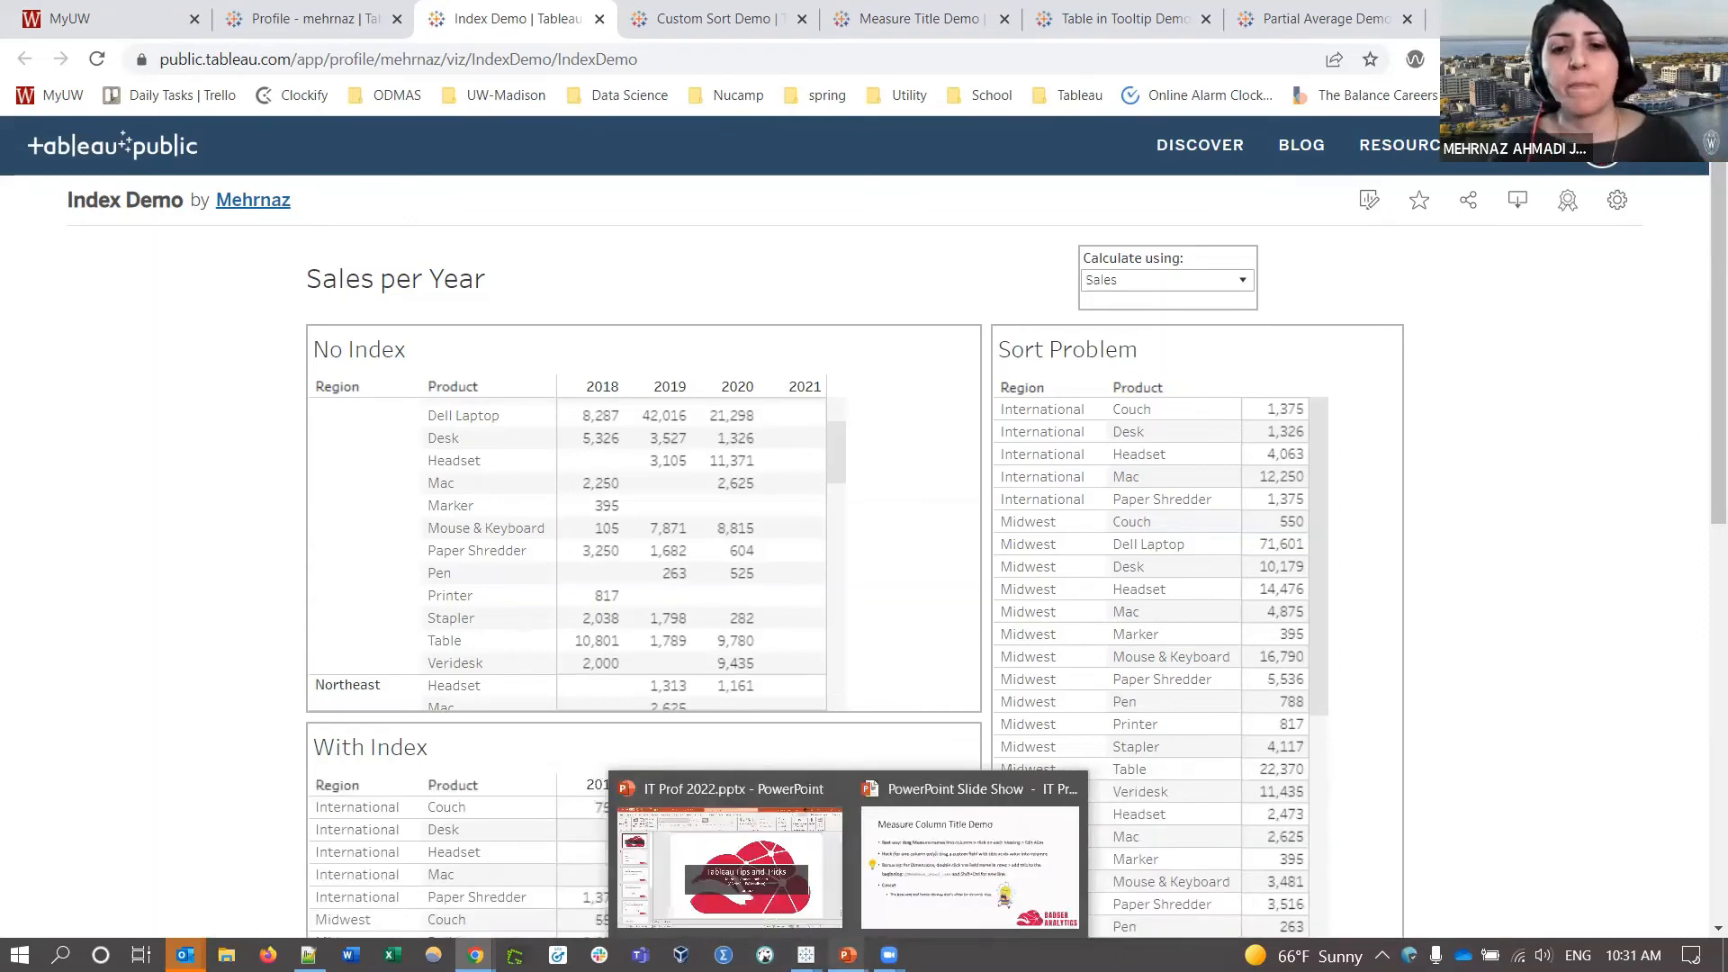
left_click(905, 824)
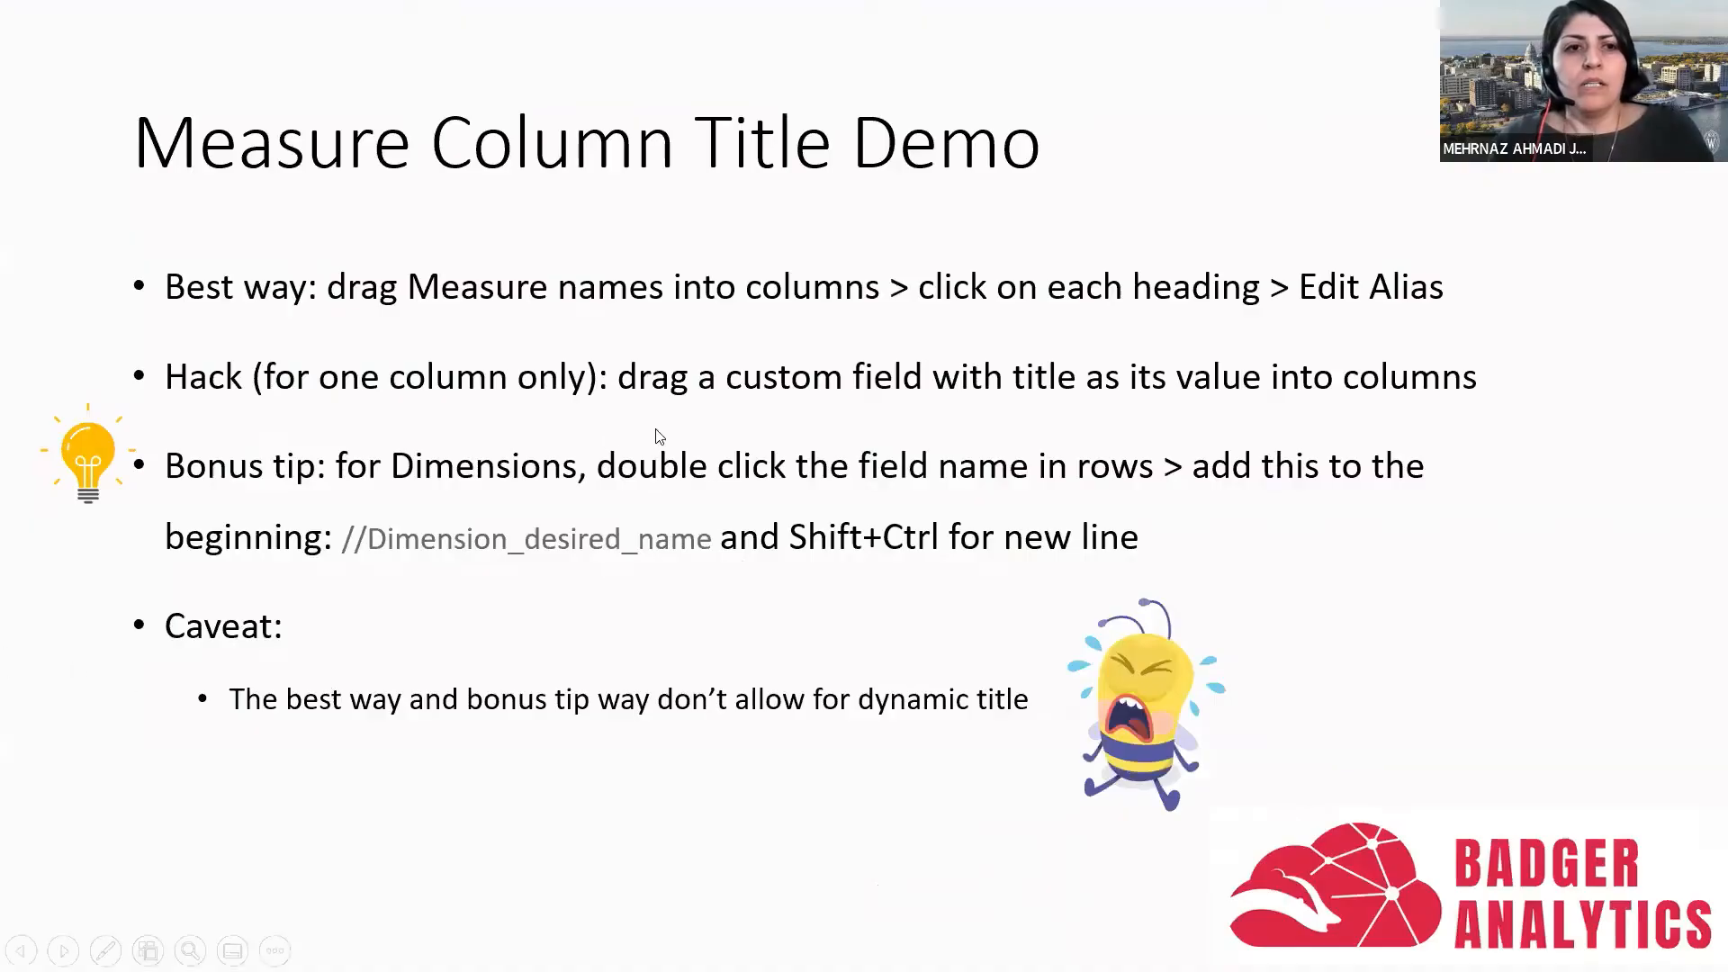
left_click(1012, 516)
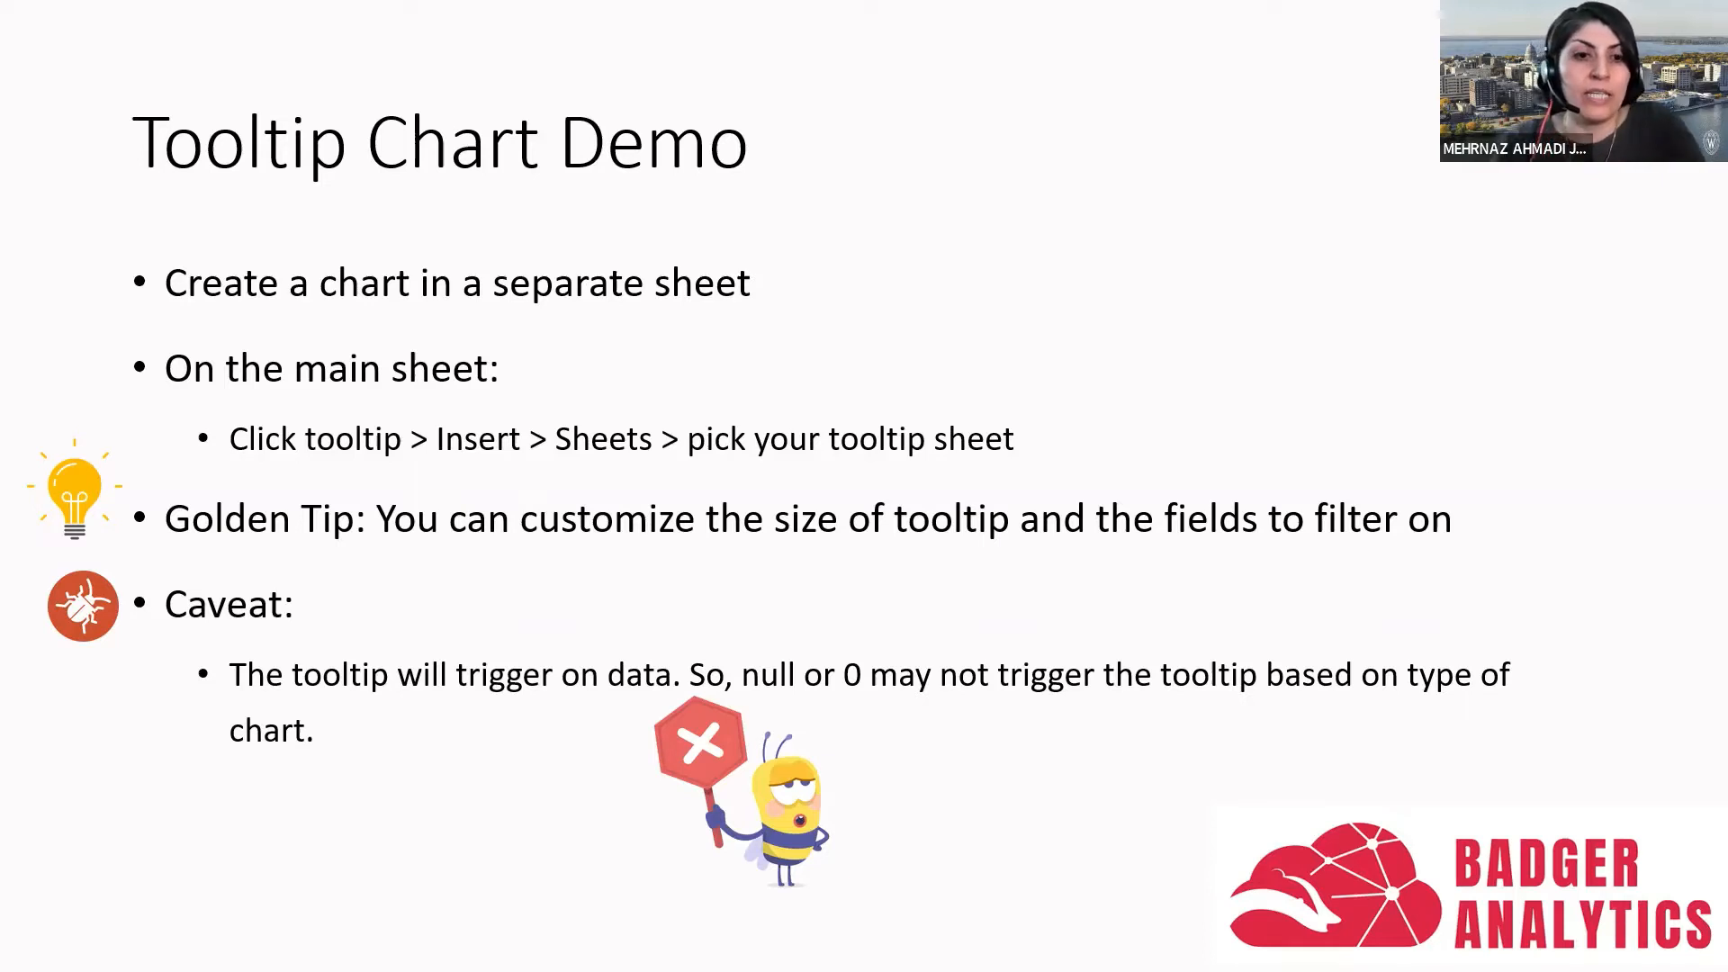
key("alt+Tab")
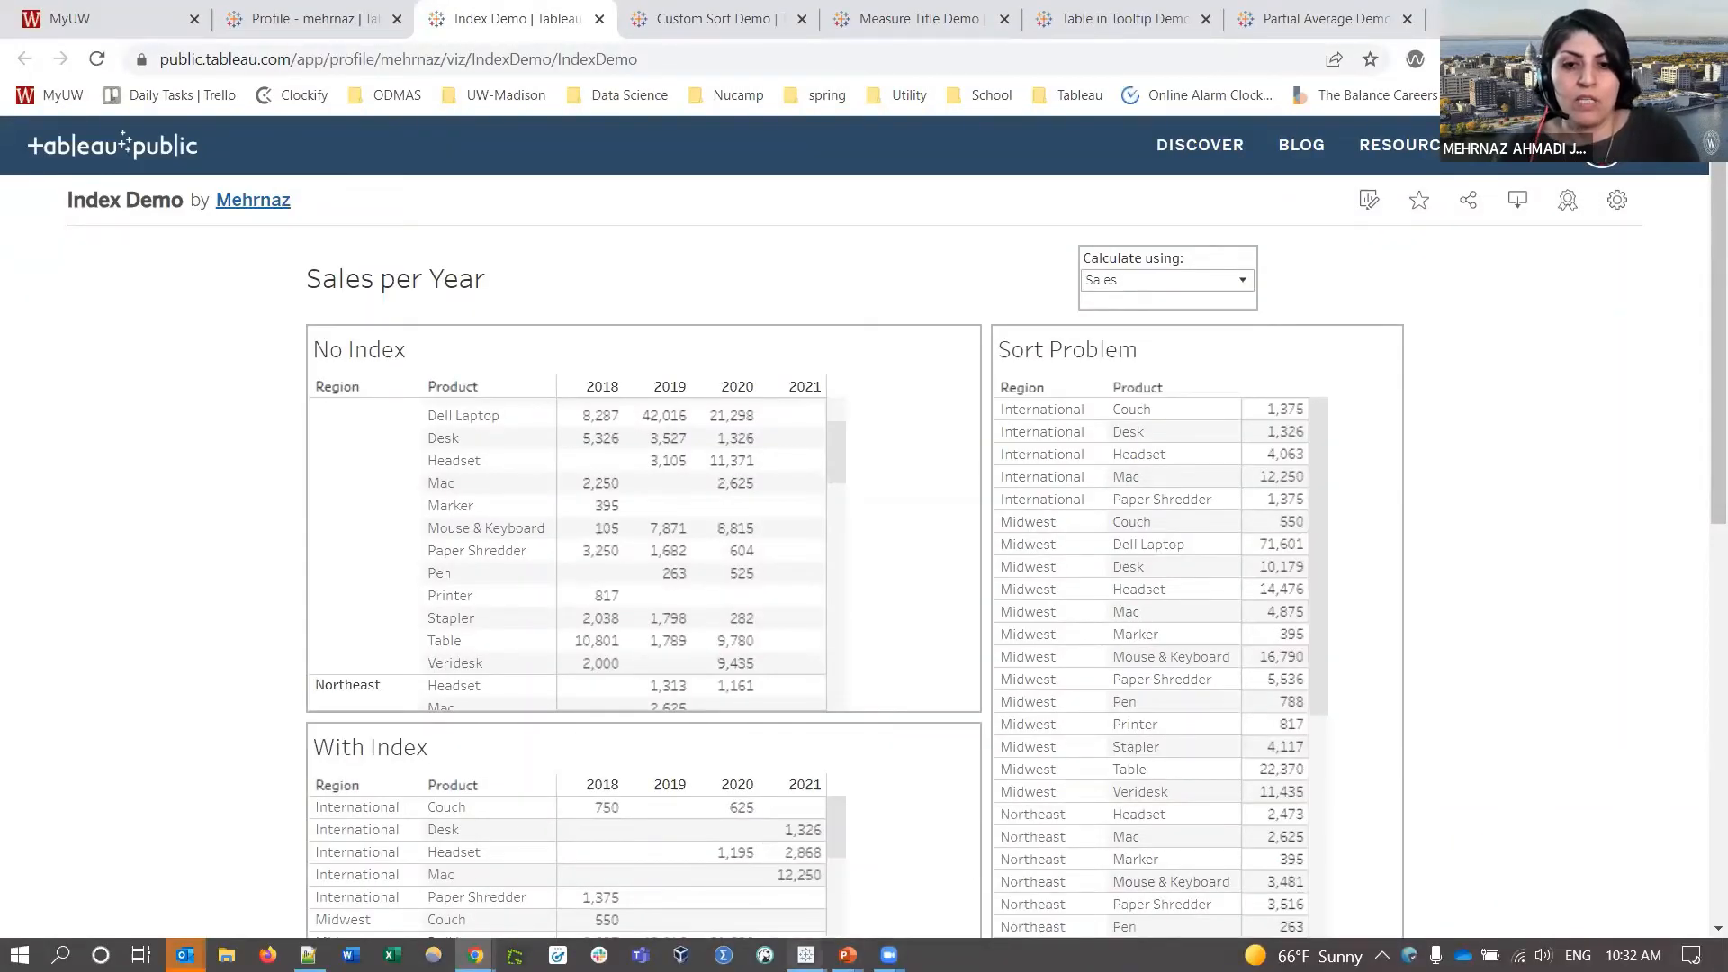
mouse_move(805, 954)
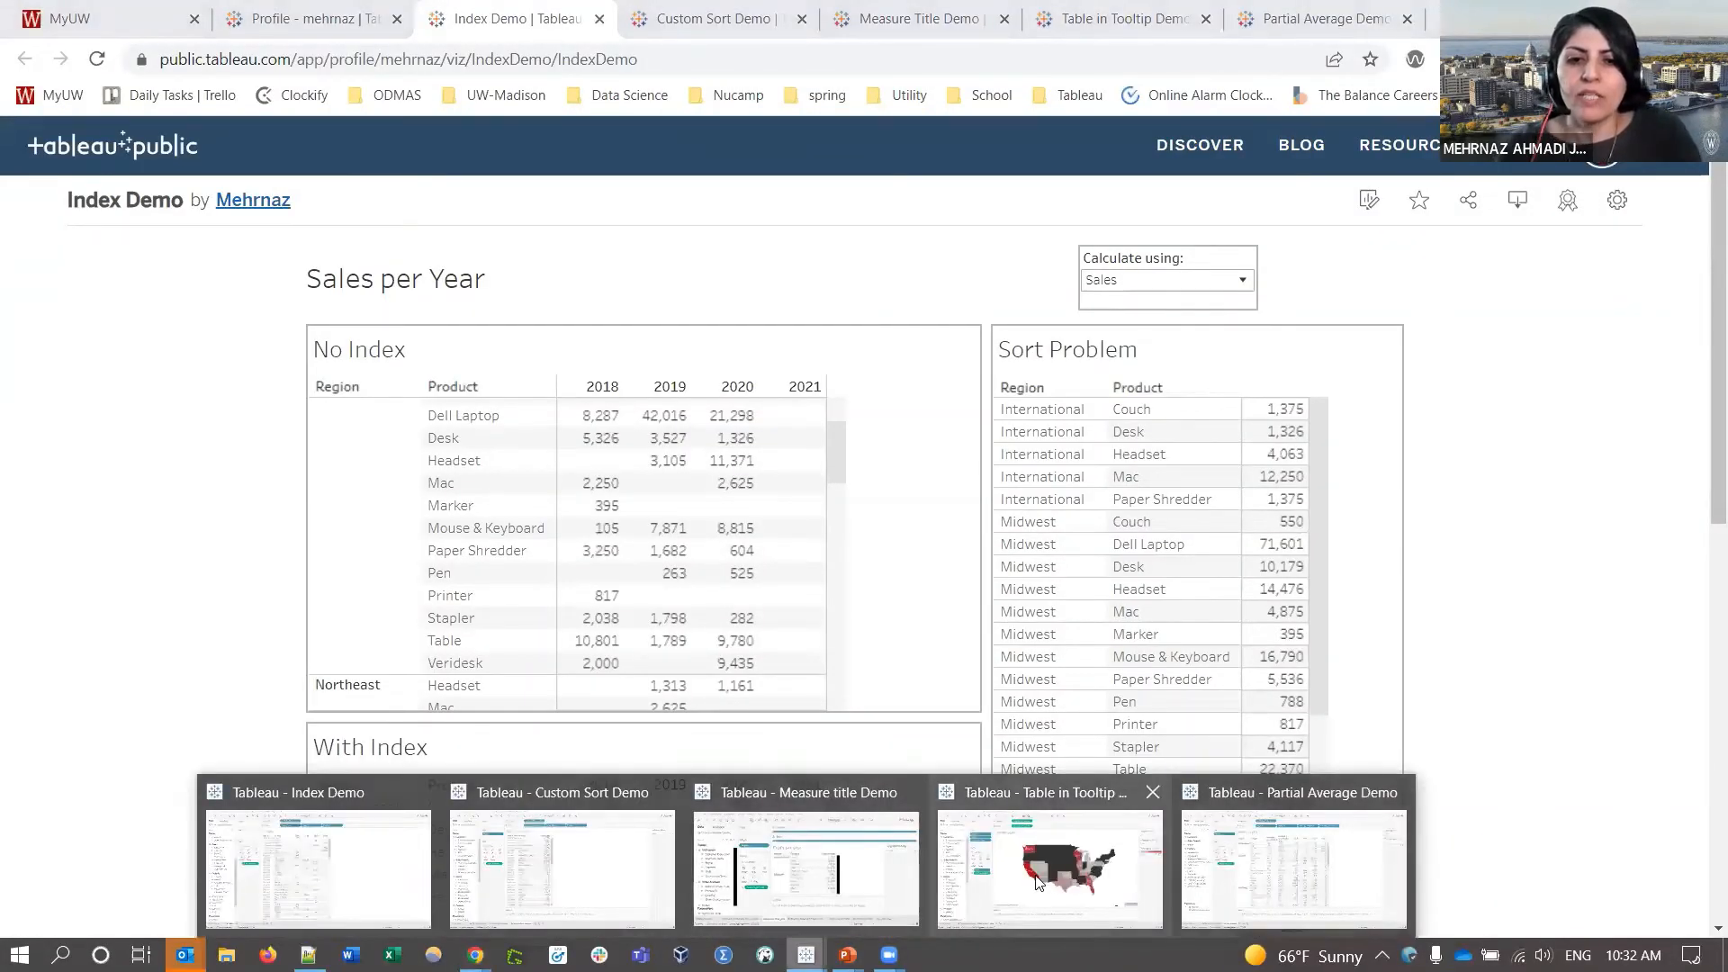
- Bring up the Table in Tooltip Demo workbook, view the table_tooltip sheet, then return to the Profit per state map
left_click(1141, 878)
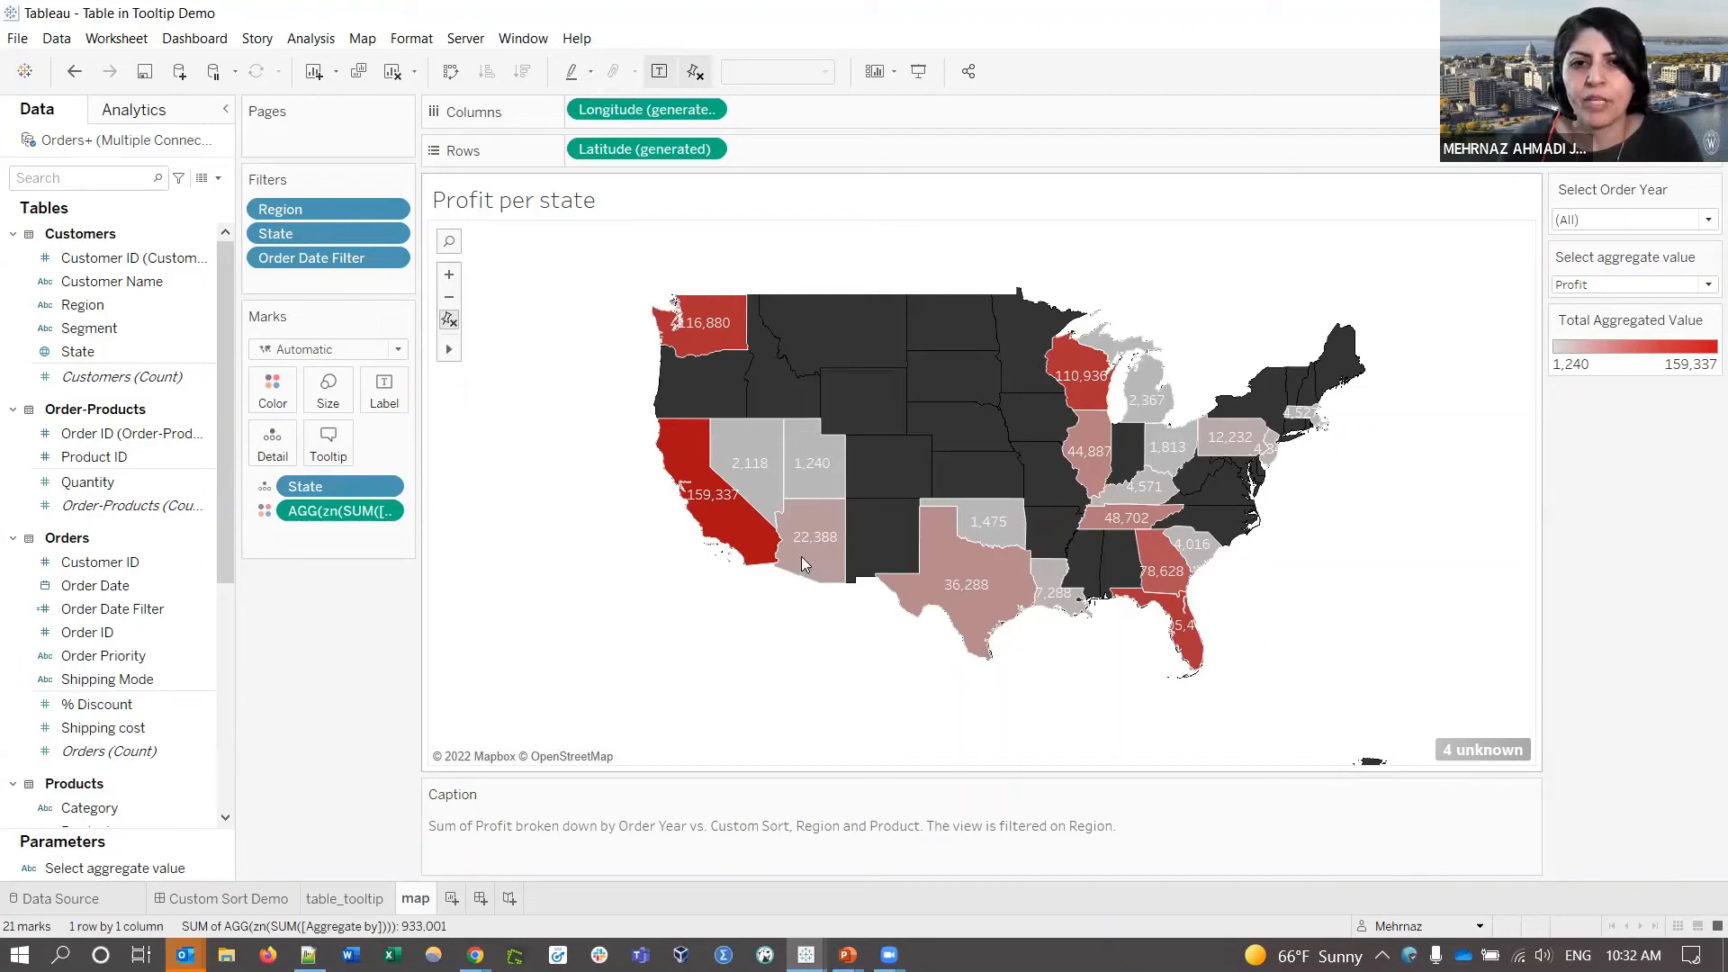
mouse_move(816, 559)
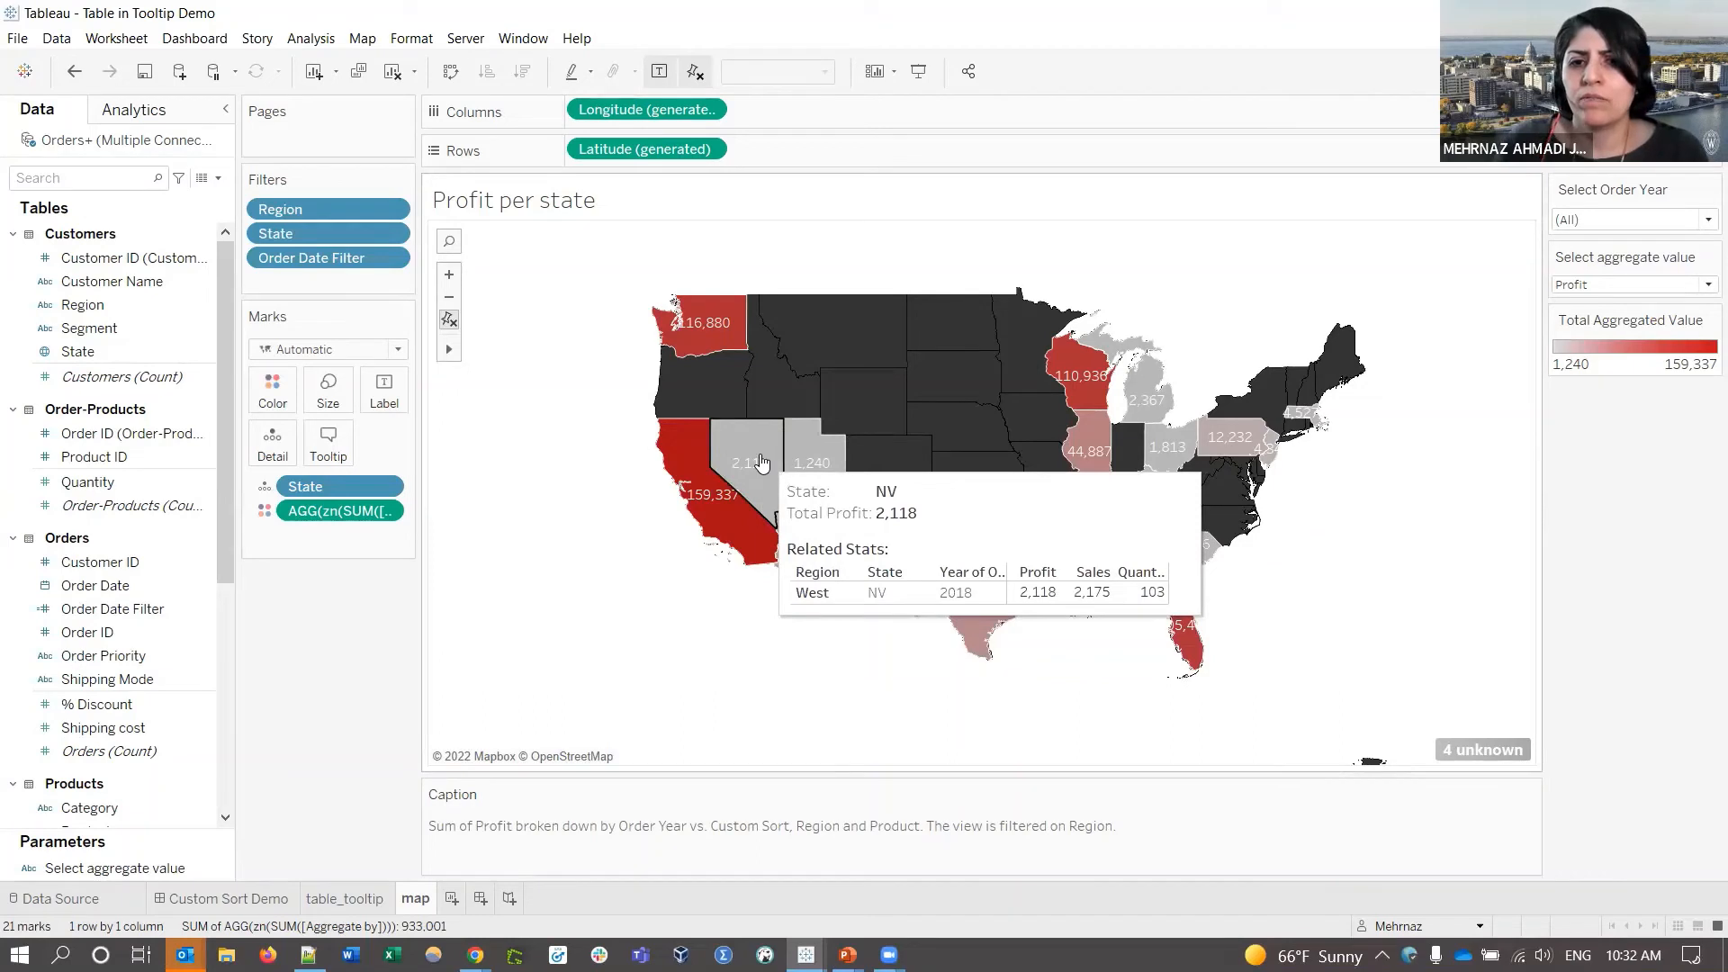
mouse_move(1086, 382)
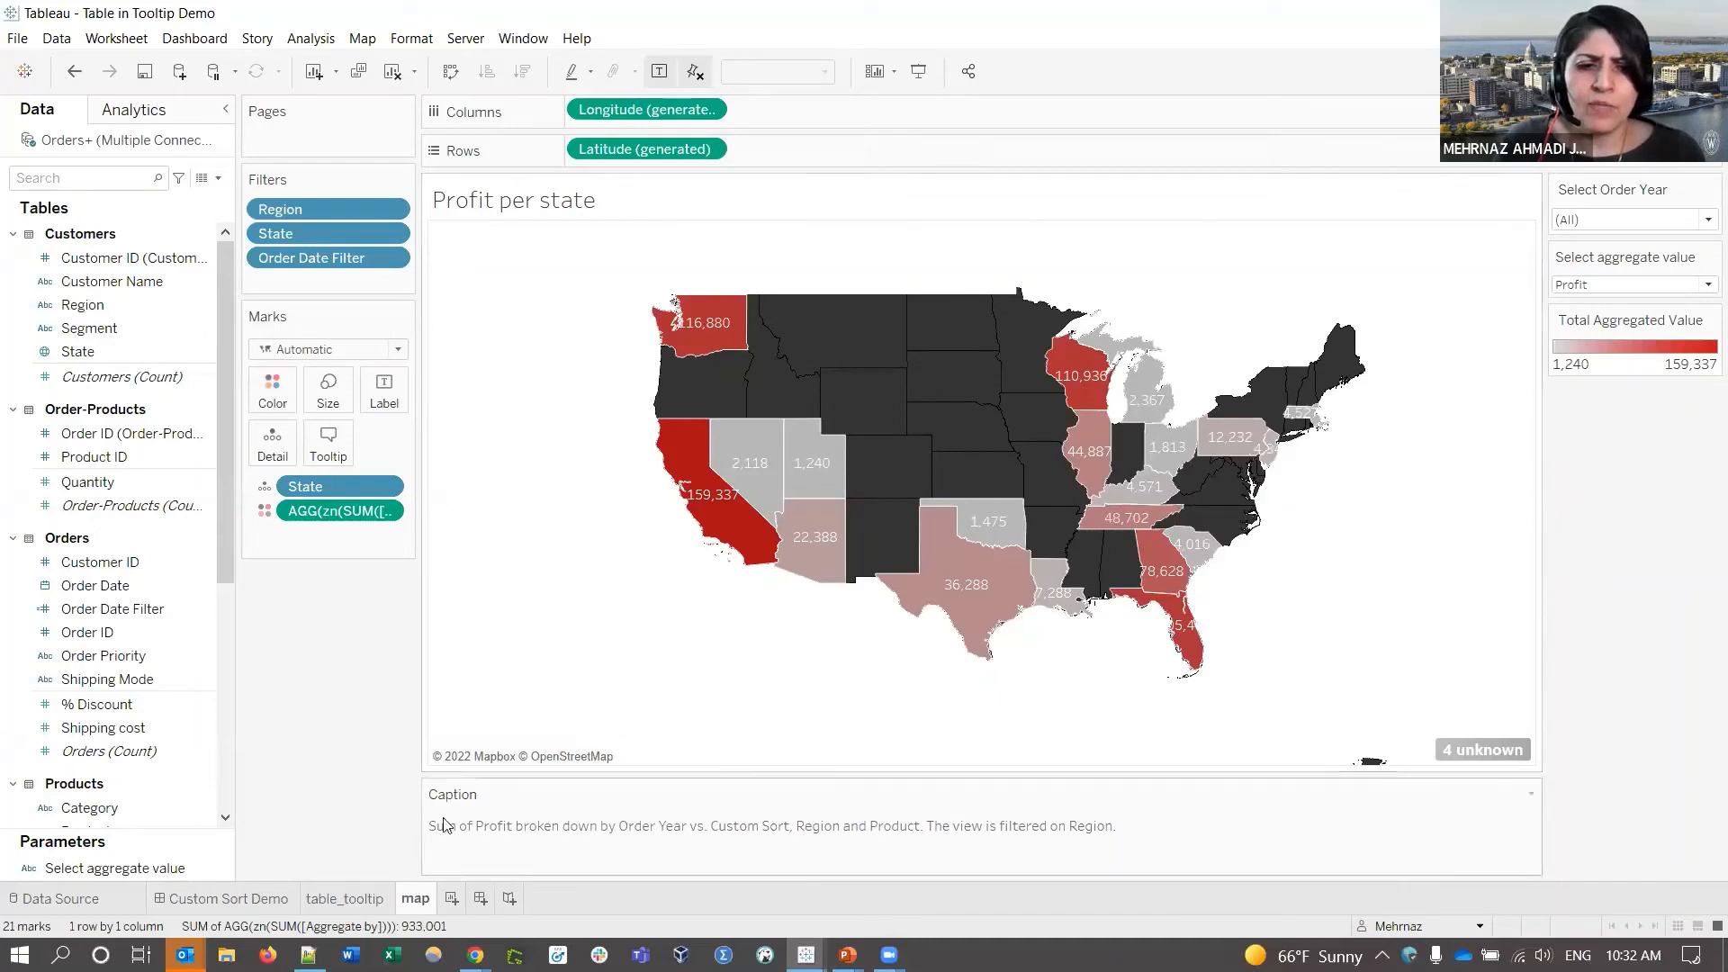
left_click(344, 897)
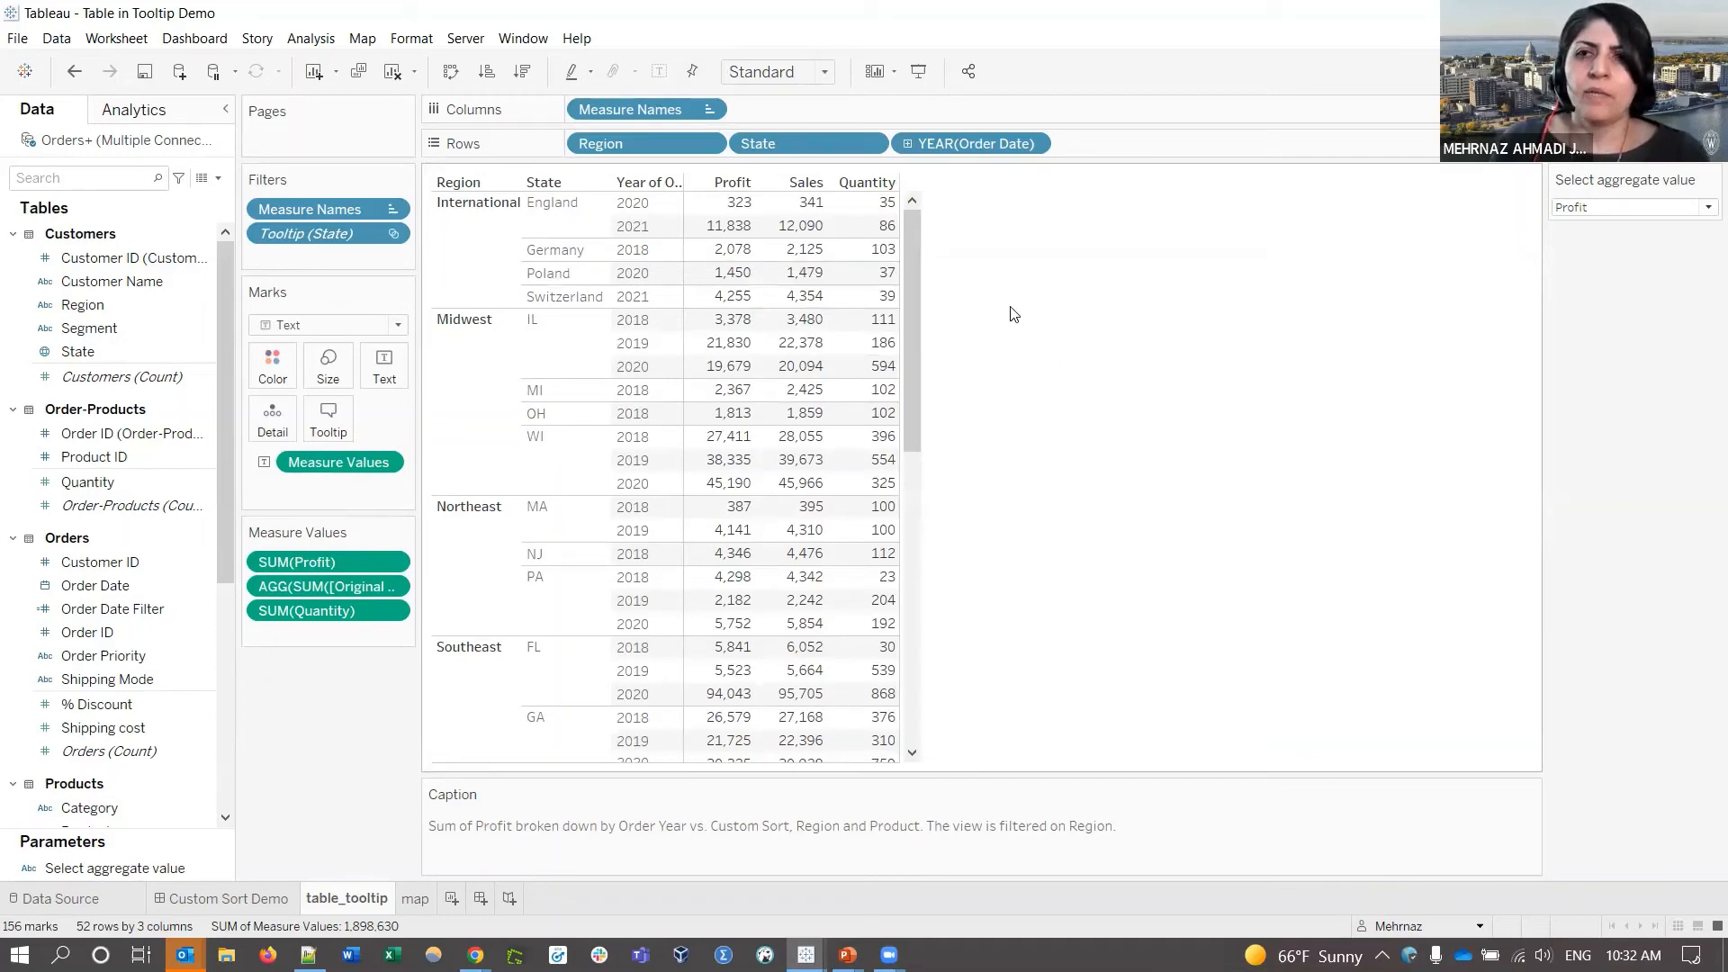
left_click(410, 899)
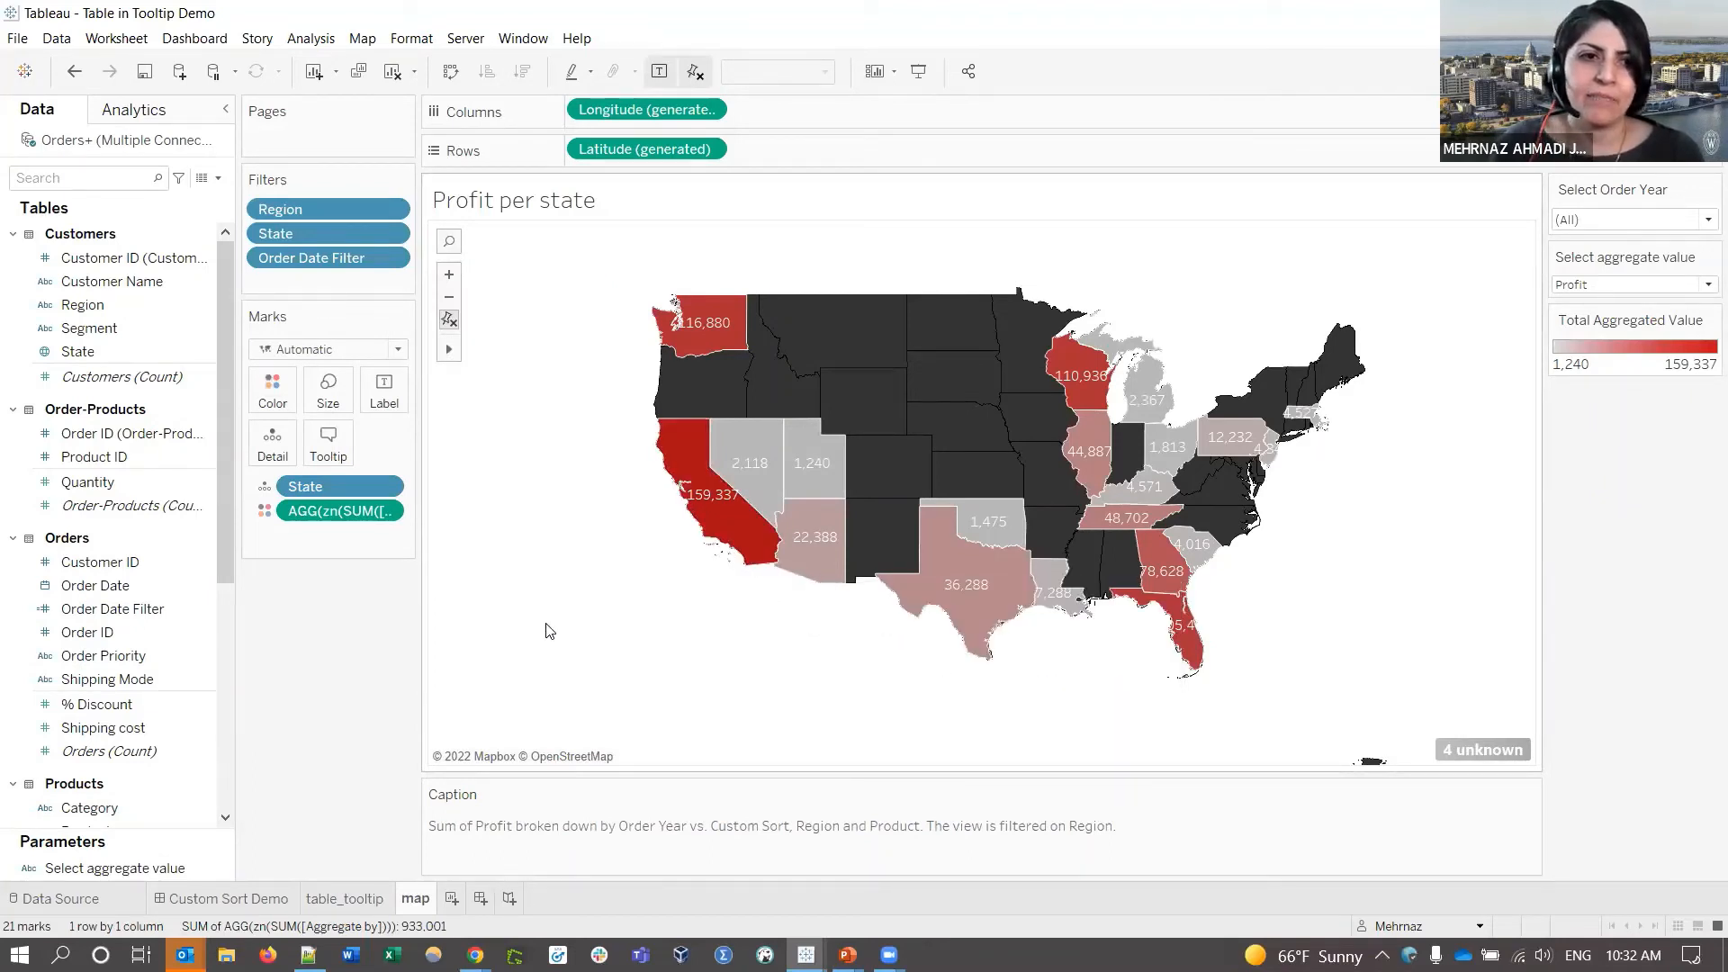
- Replace the tooltip's old embedded sheet tag with the table_tooltip sheet
left_click(343, 459)
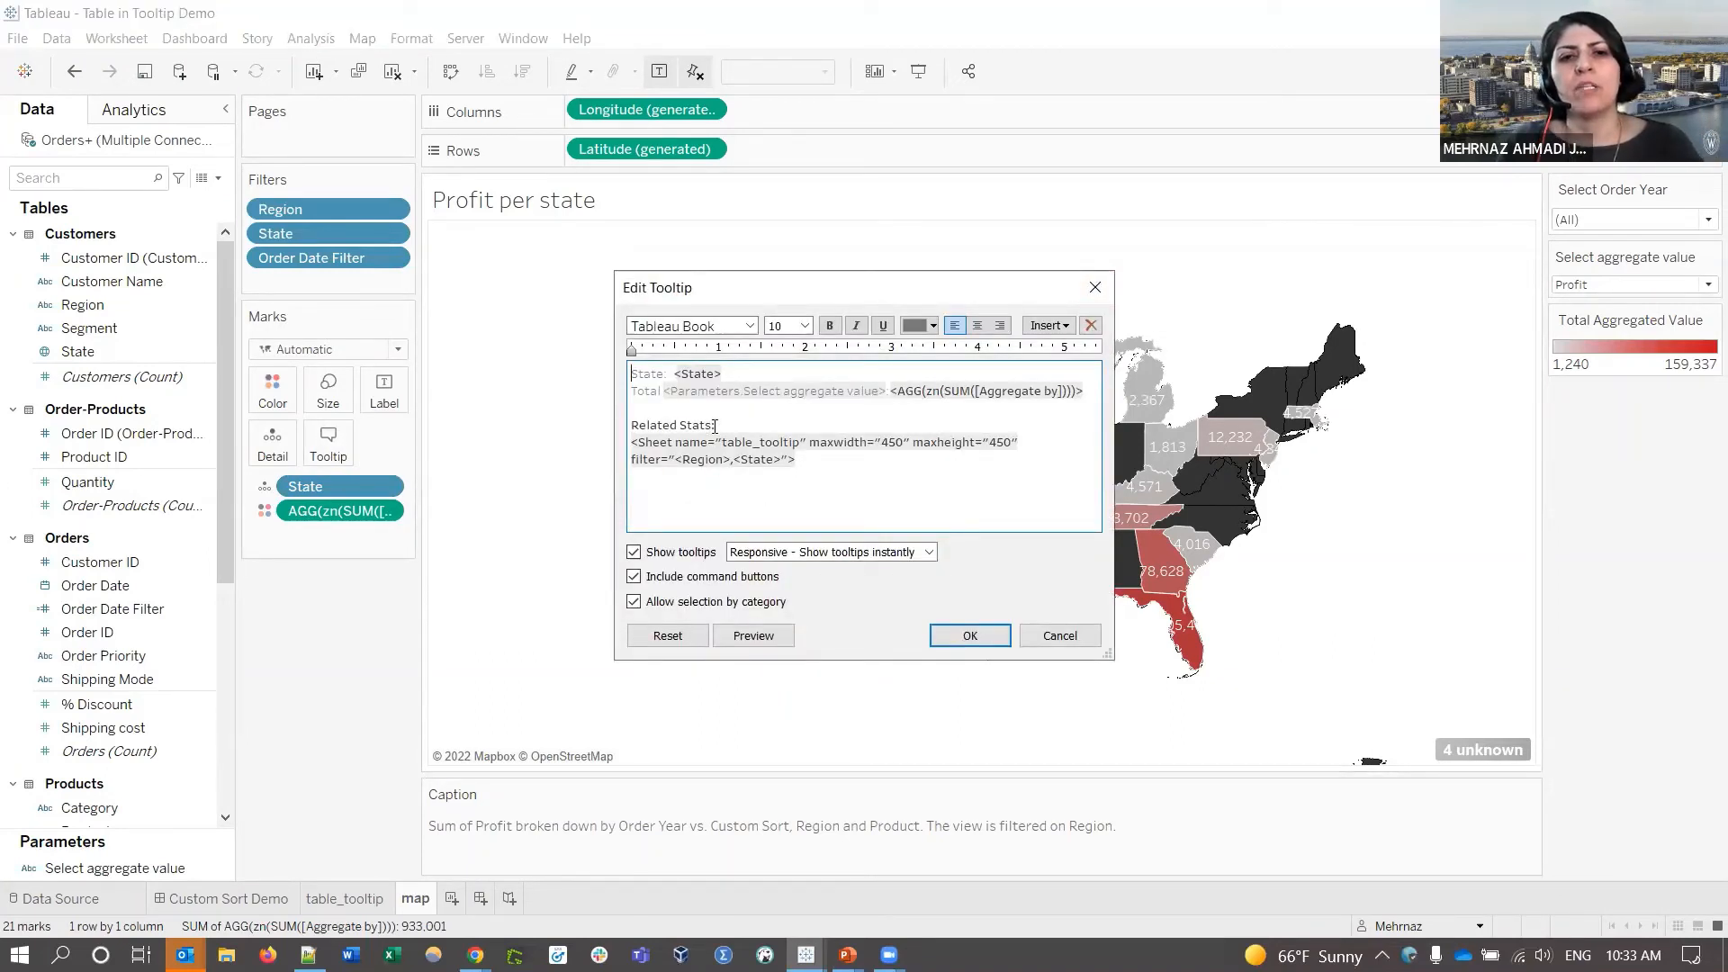
left_click_drag(714, 426, 844, 453)
key("Delete")
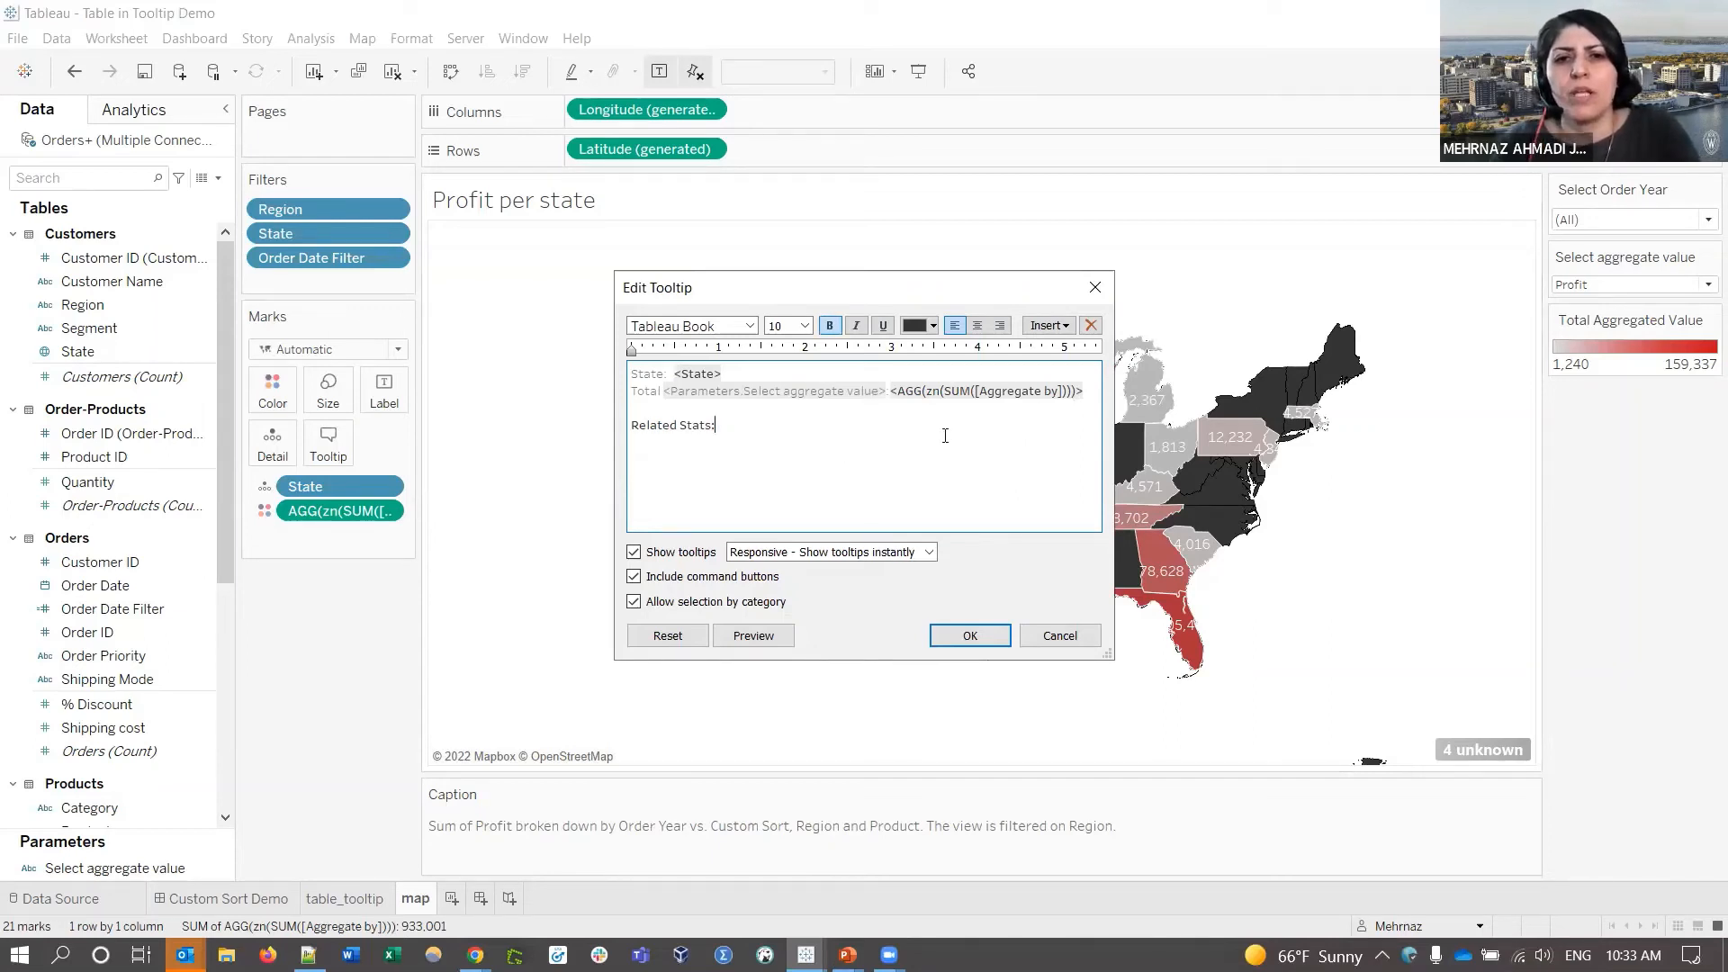
left_click(1049, 326)
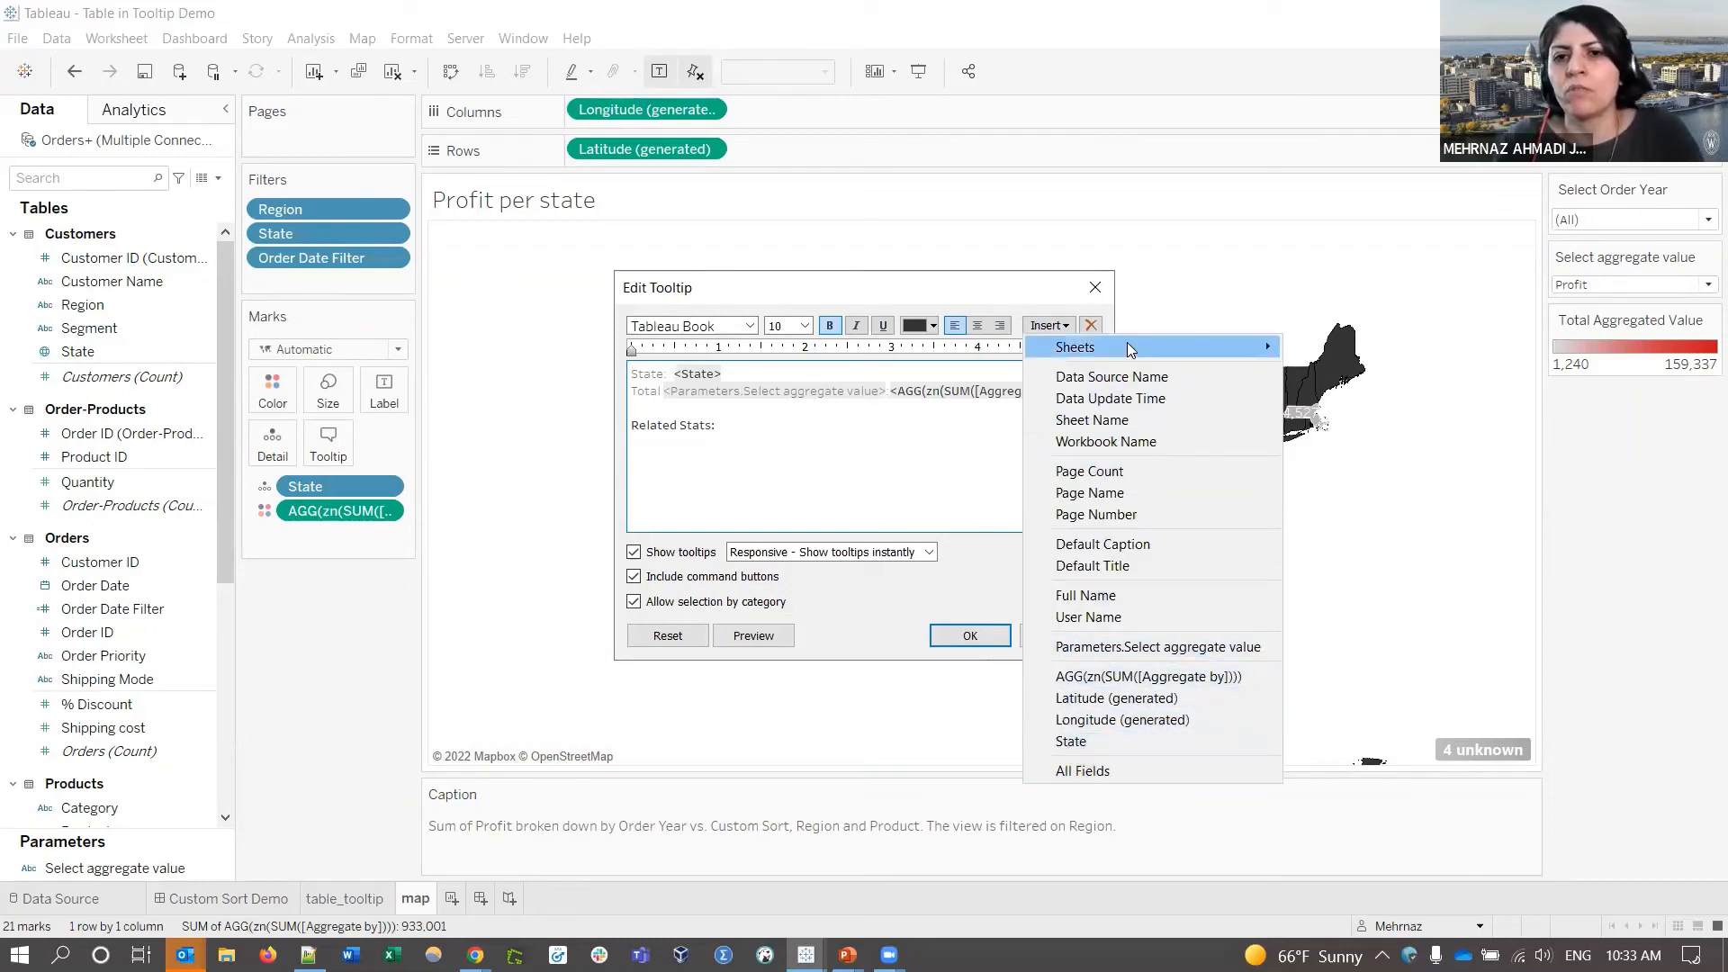
mouse_move(1098, 348)
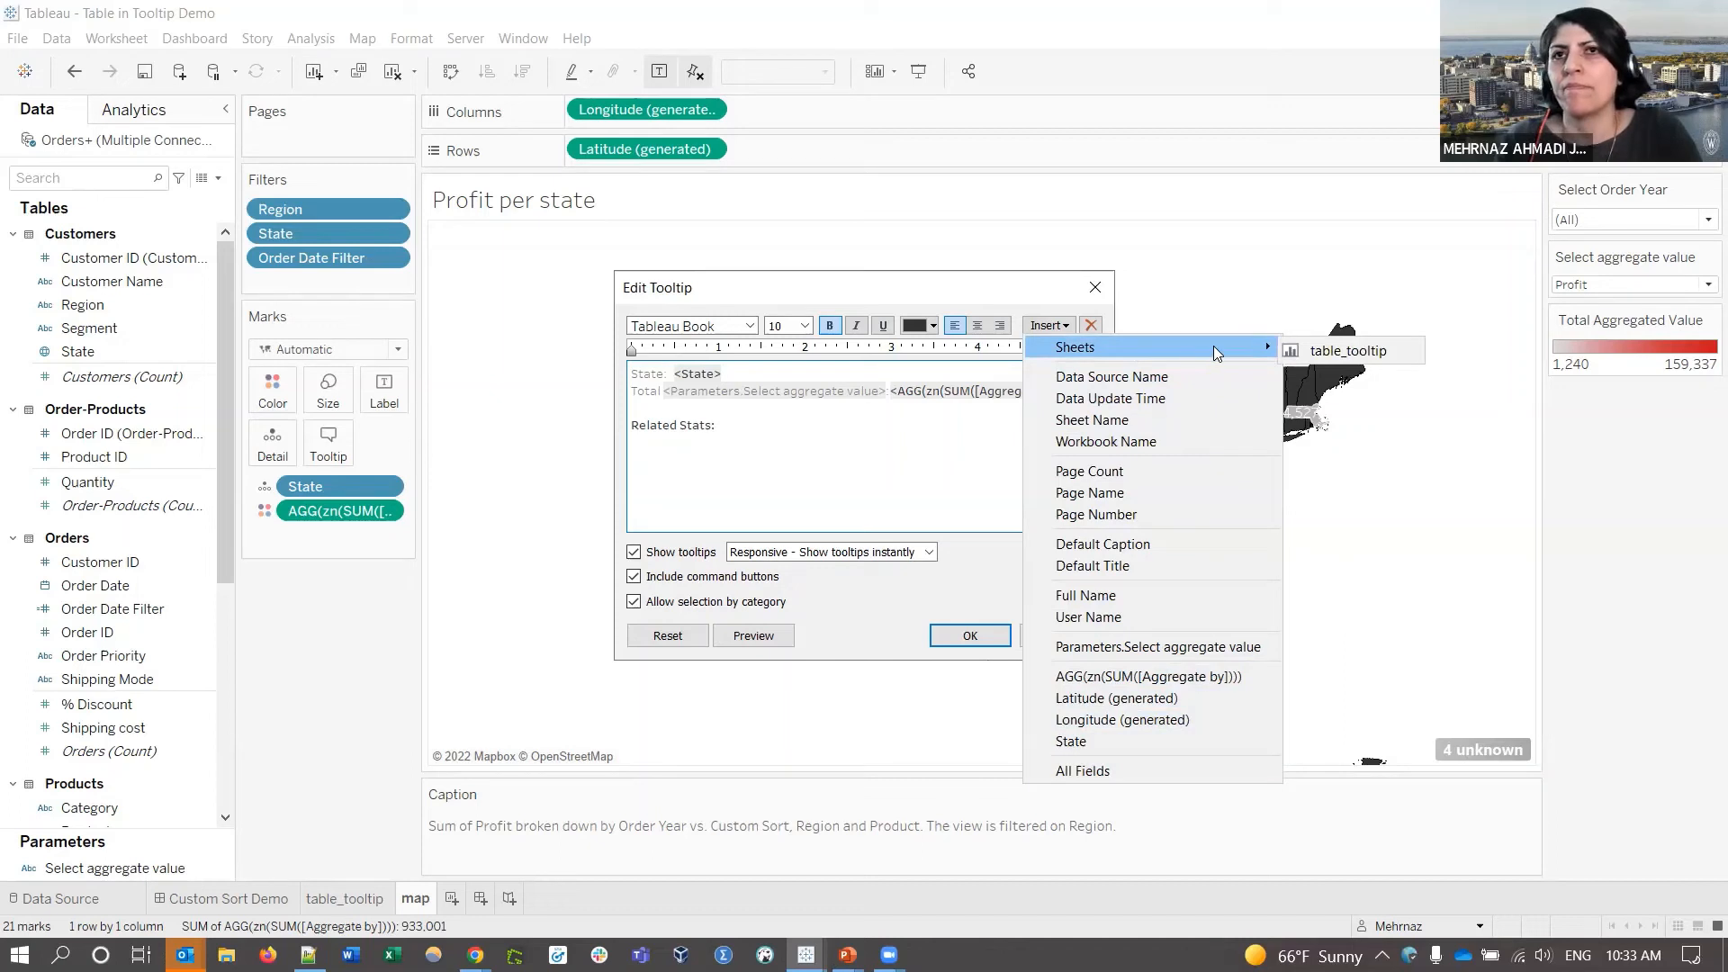
left_click(1343, 350)
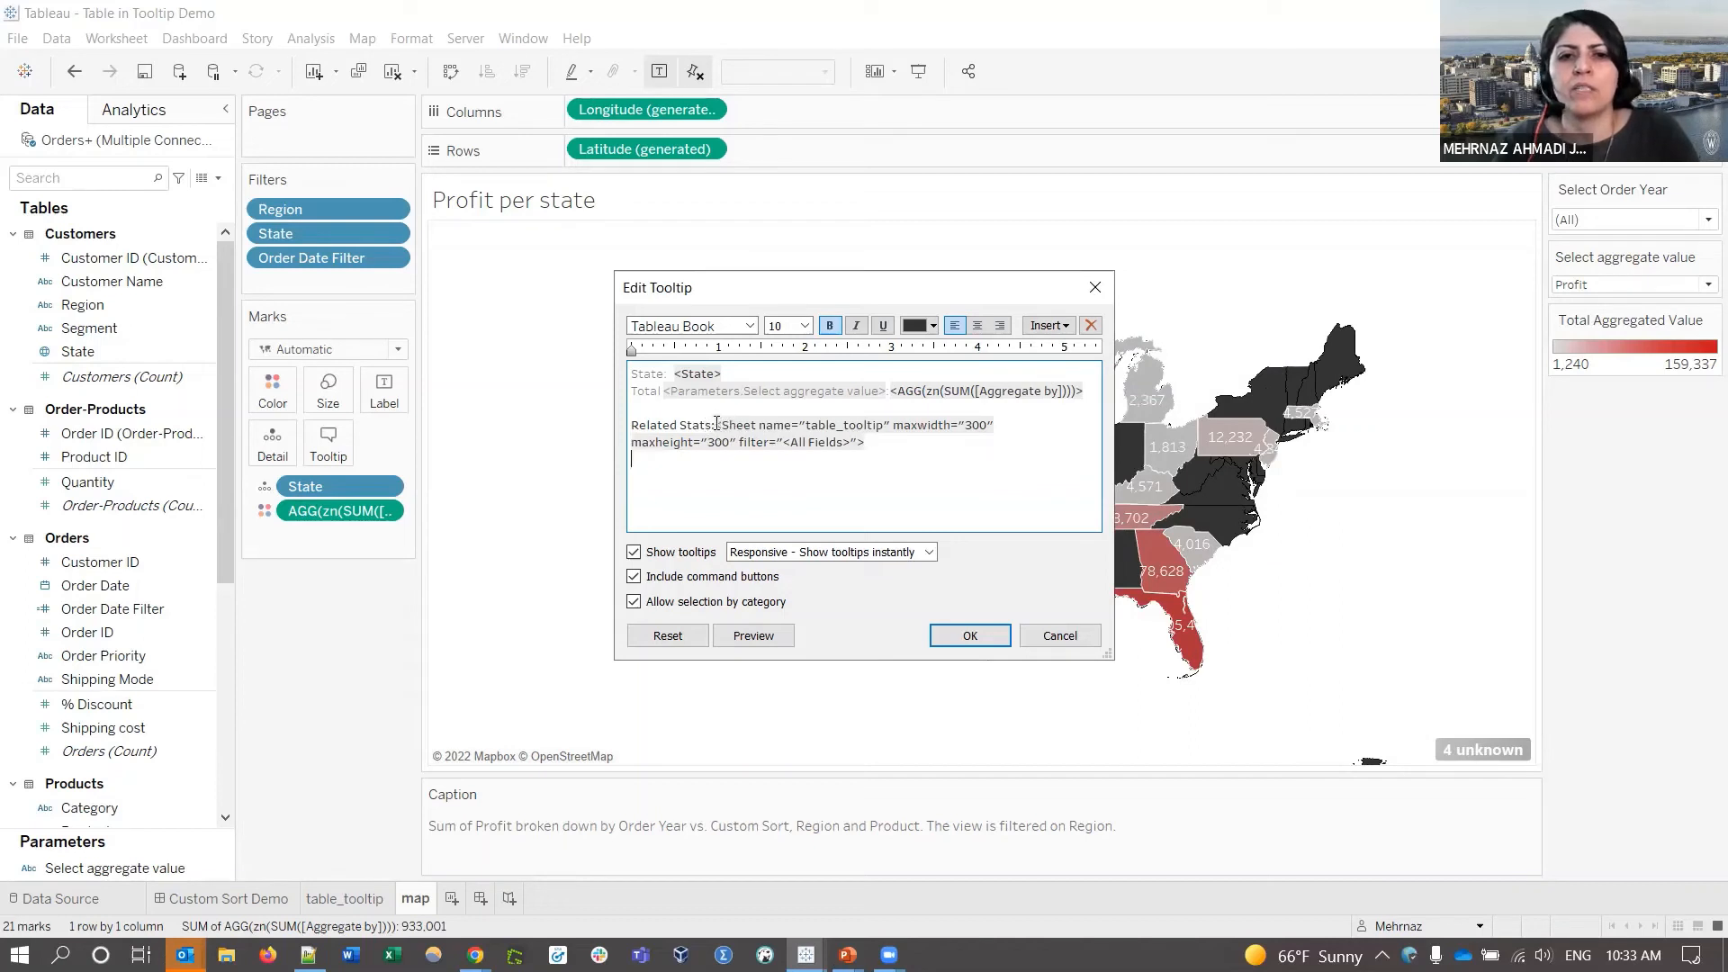
left_click_drag(715, 424, 902, 446)
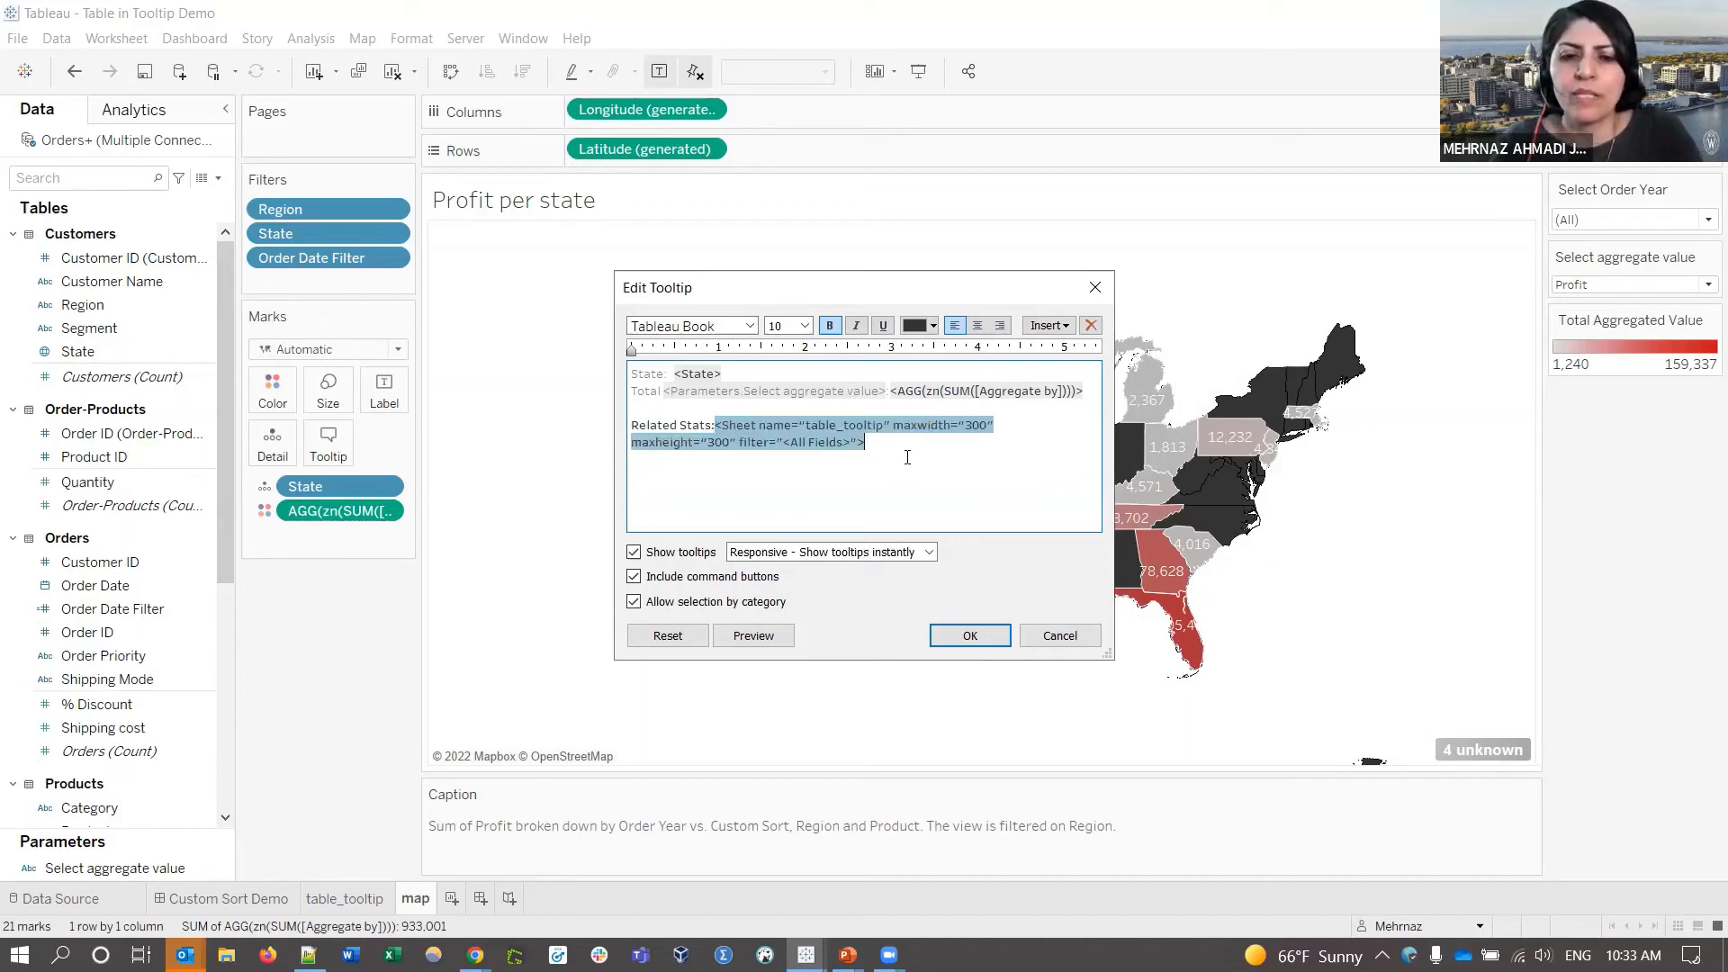
left_click(968, 639)
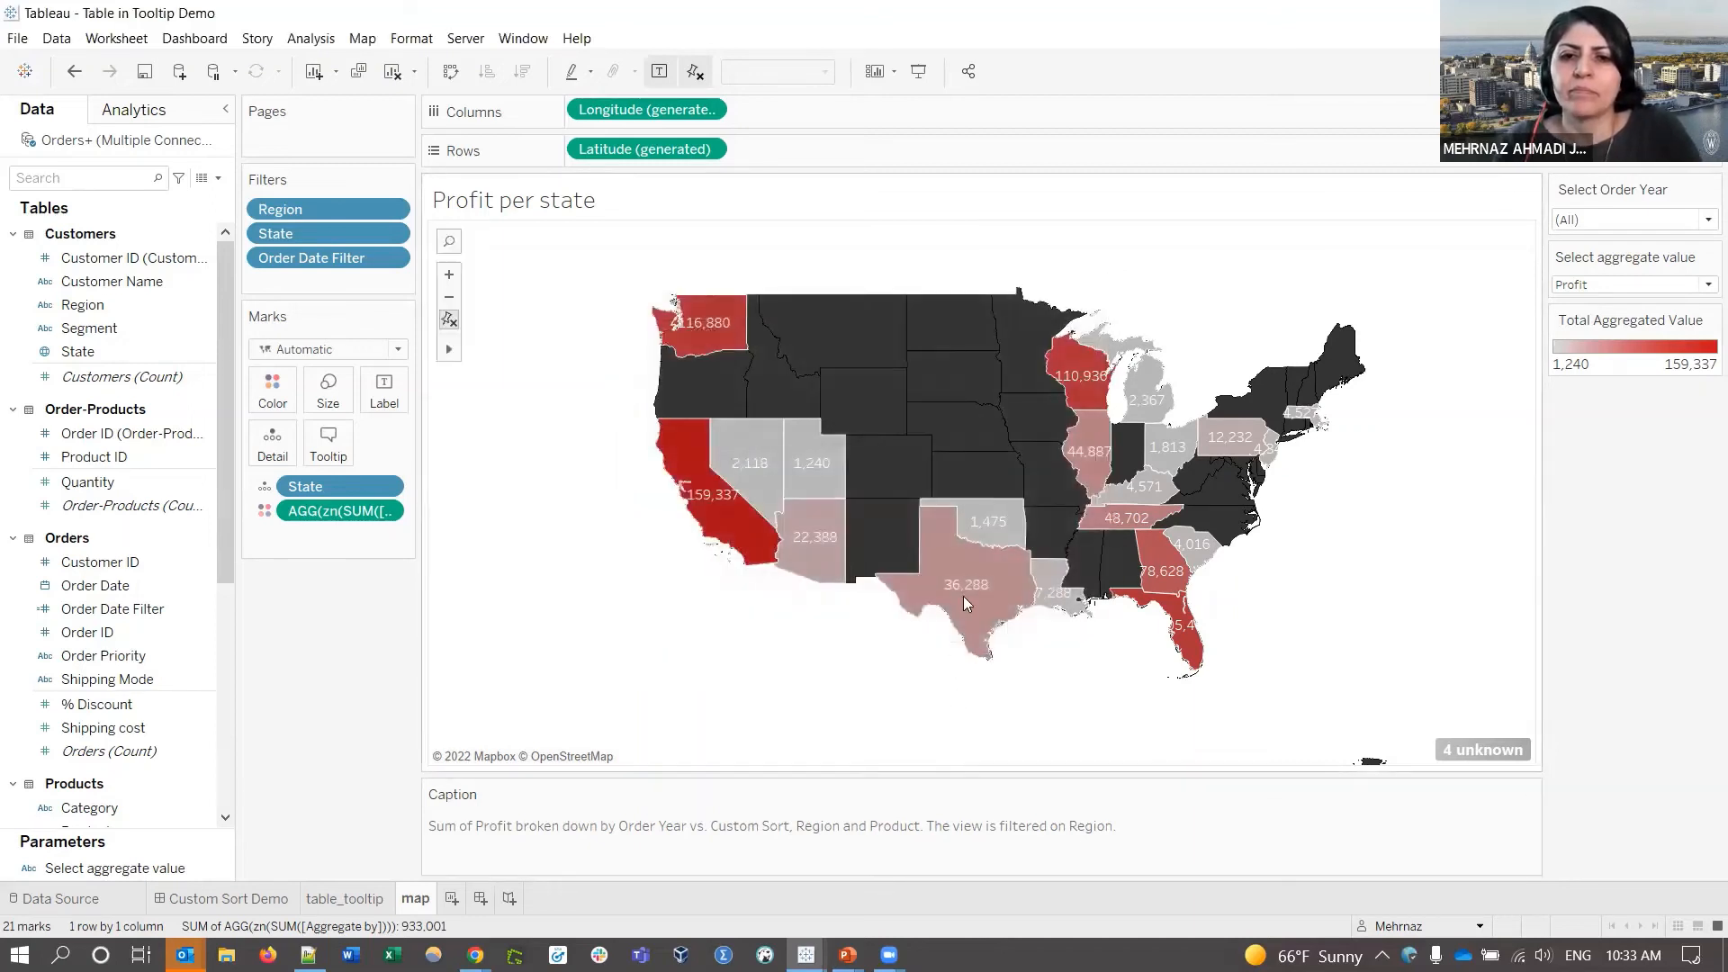
mouse_move(966, 603)
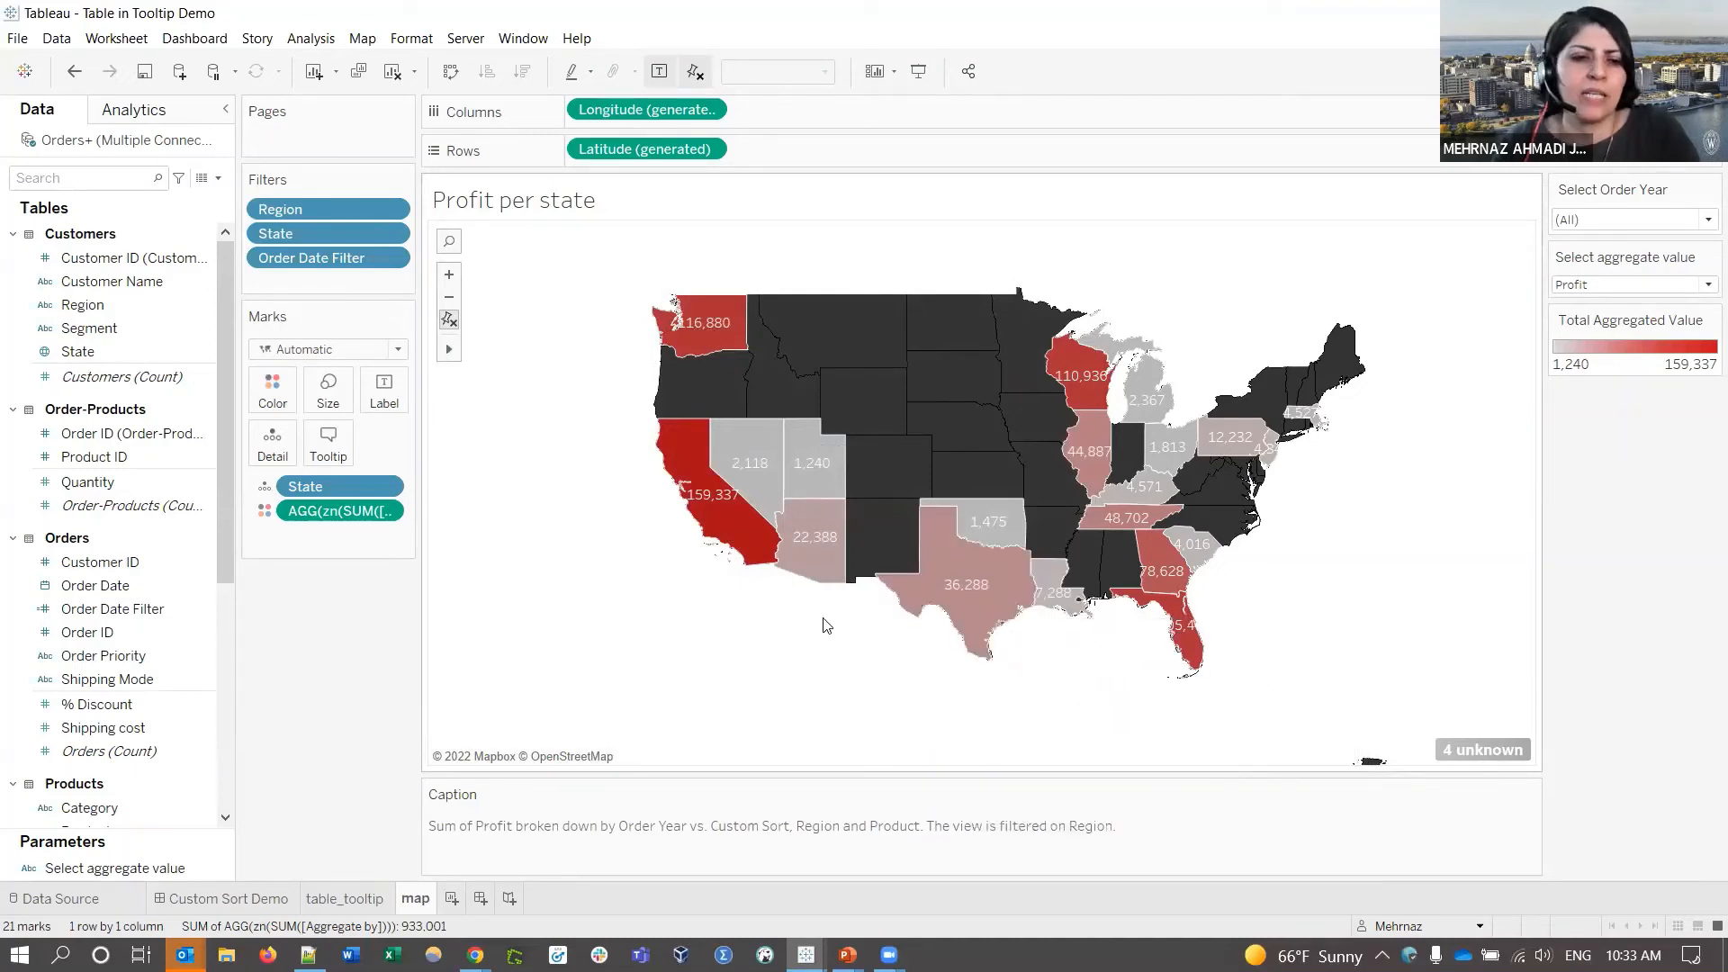
- Move the table_tooltip sheet tag onto its own line under Related Stats
left_click(330, 447)
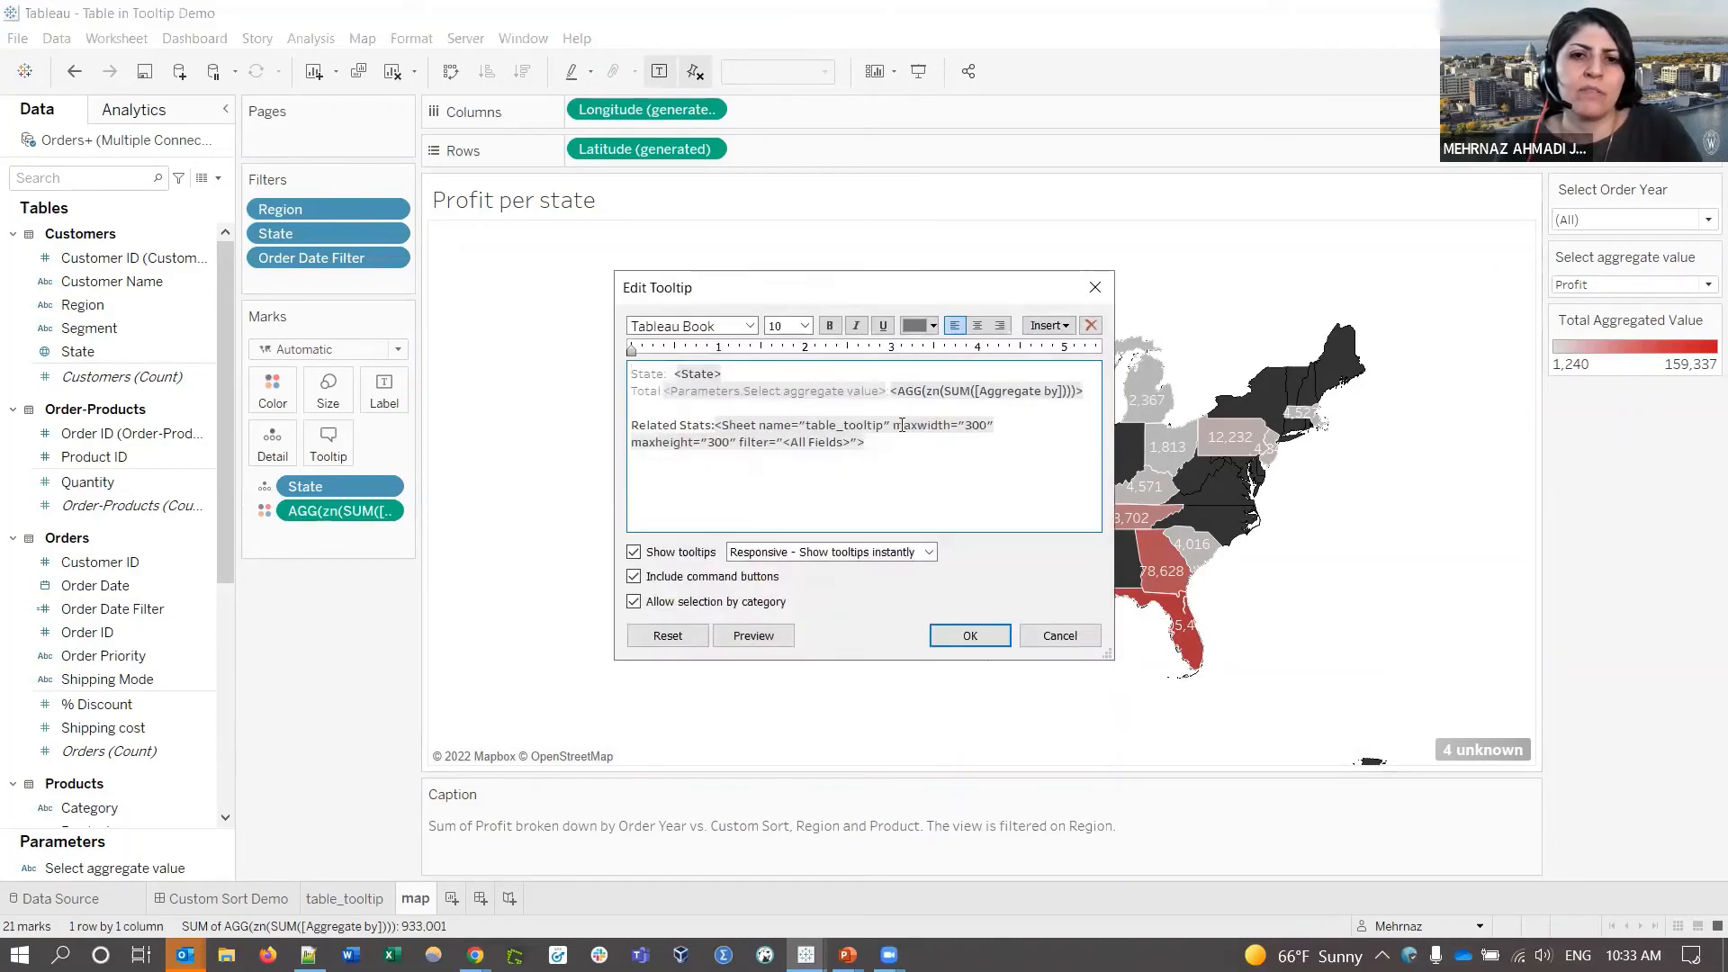
left_click(715, 425)
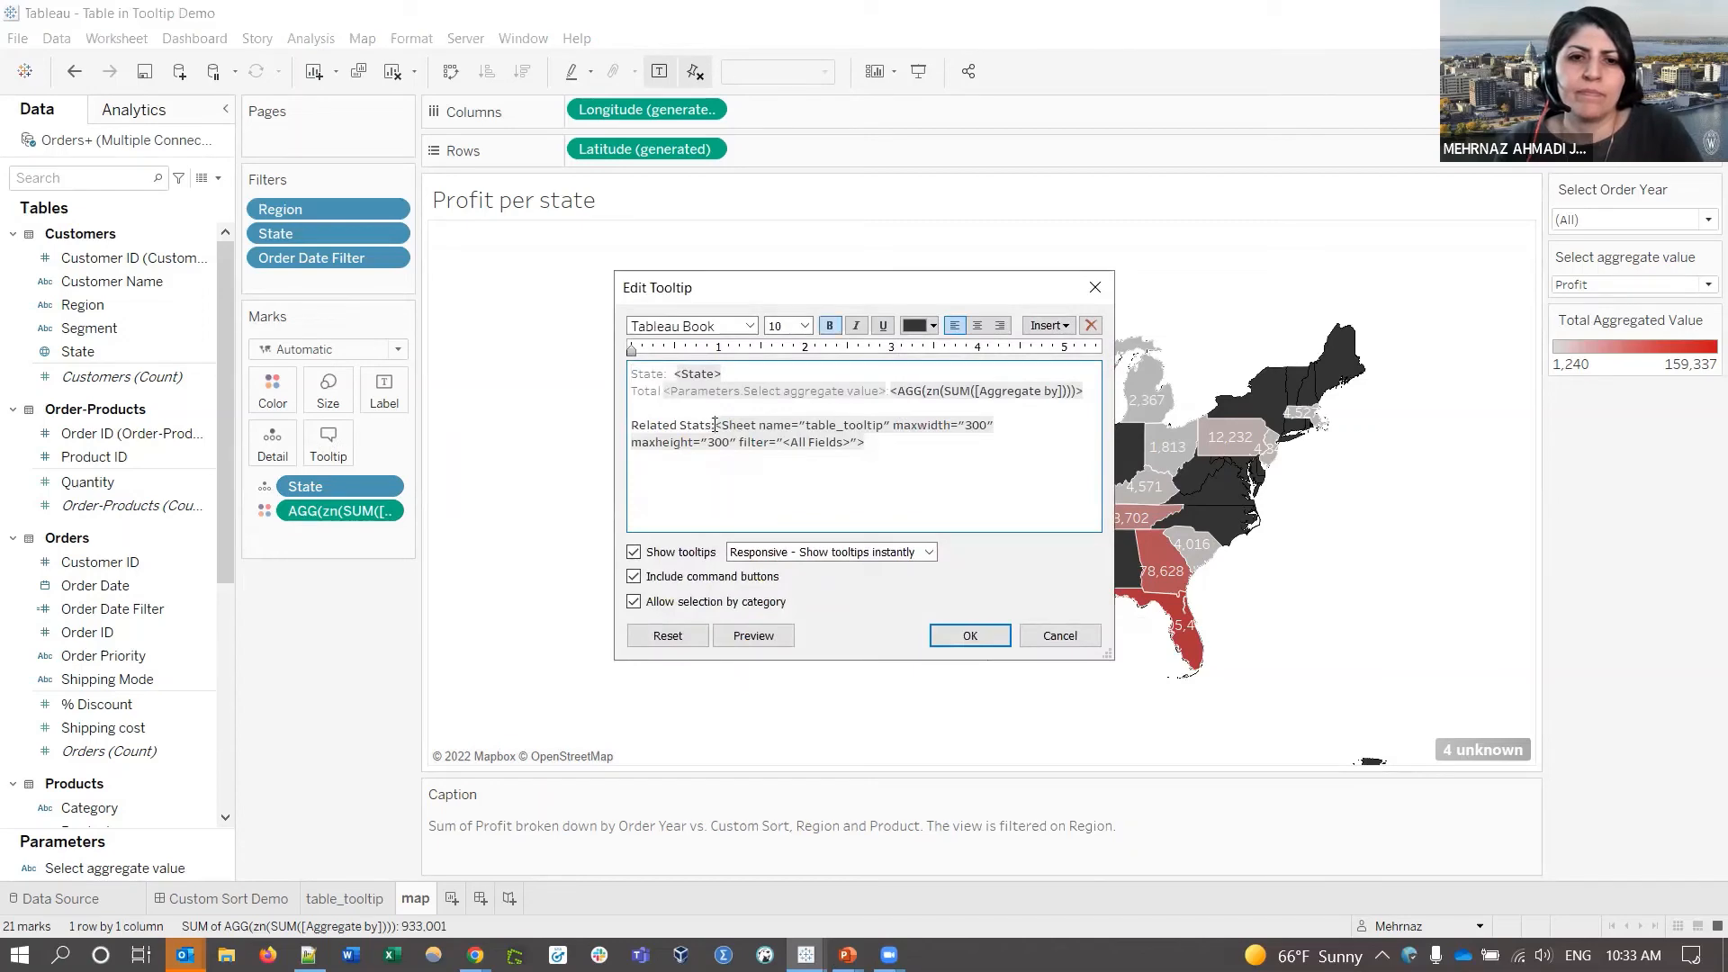
key("Return")
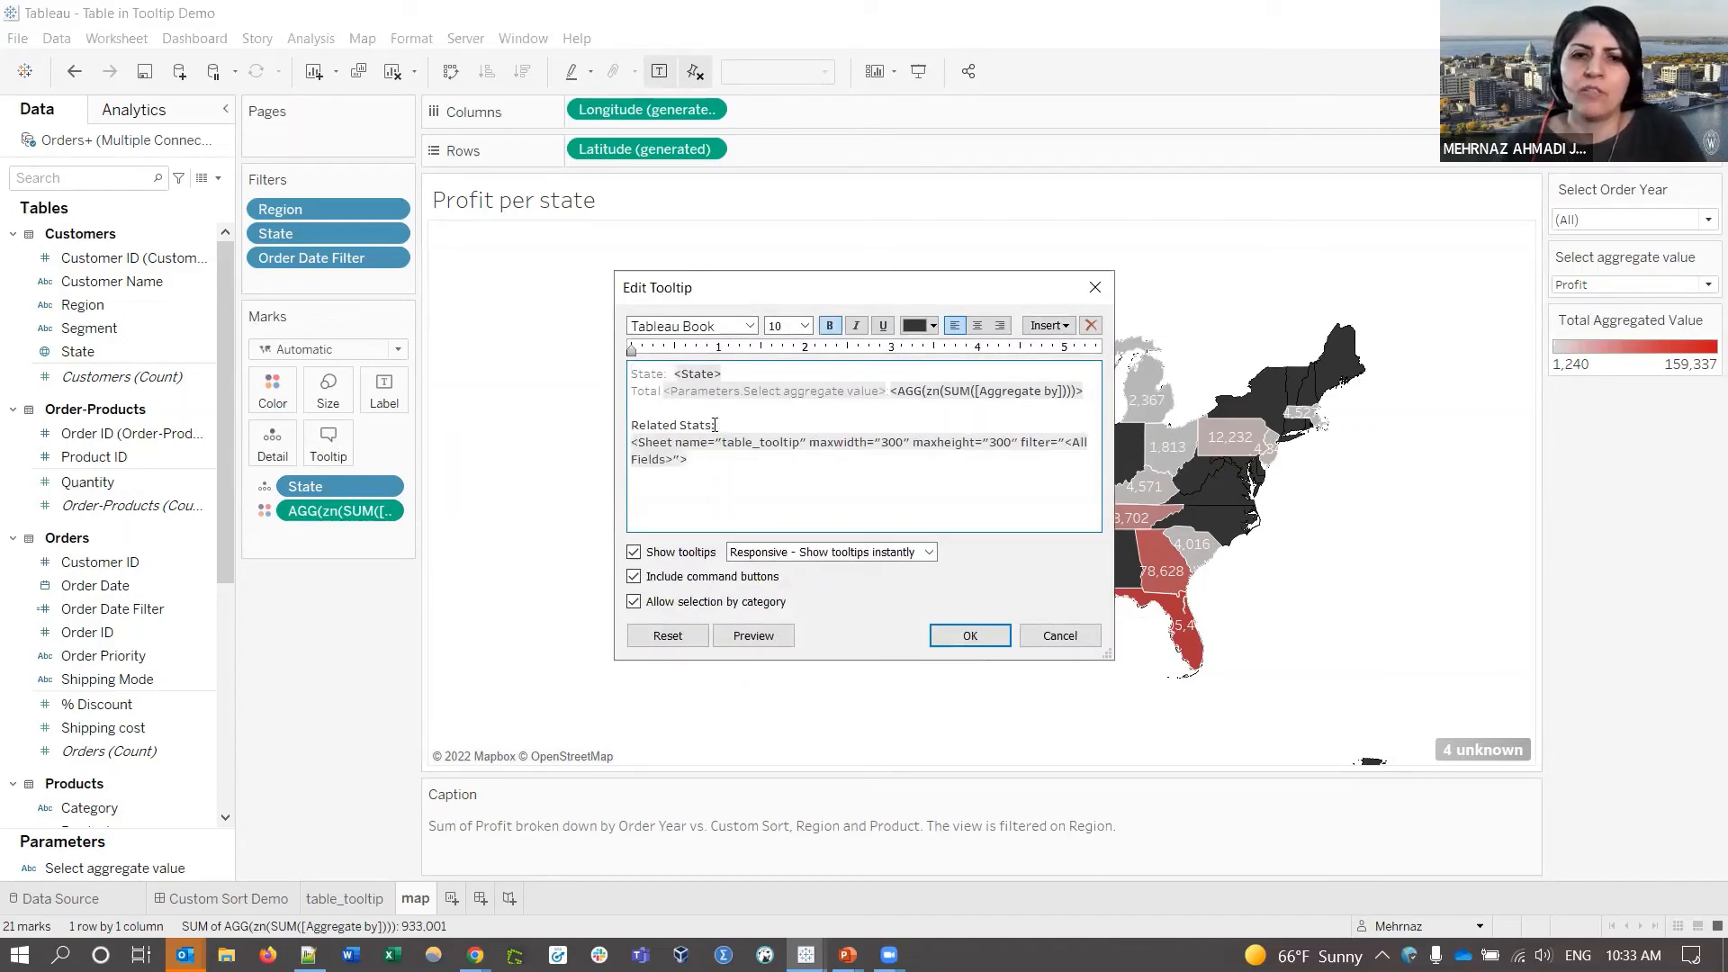
left_click(970, 634)
mouse_move(963, 572)
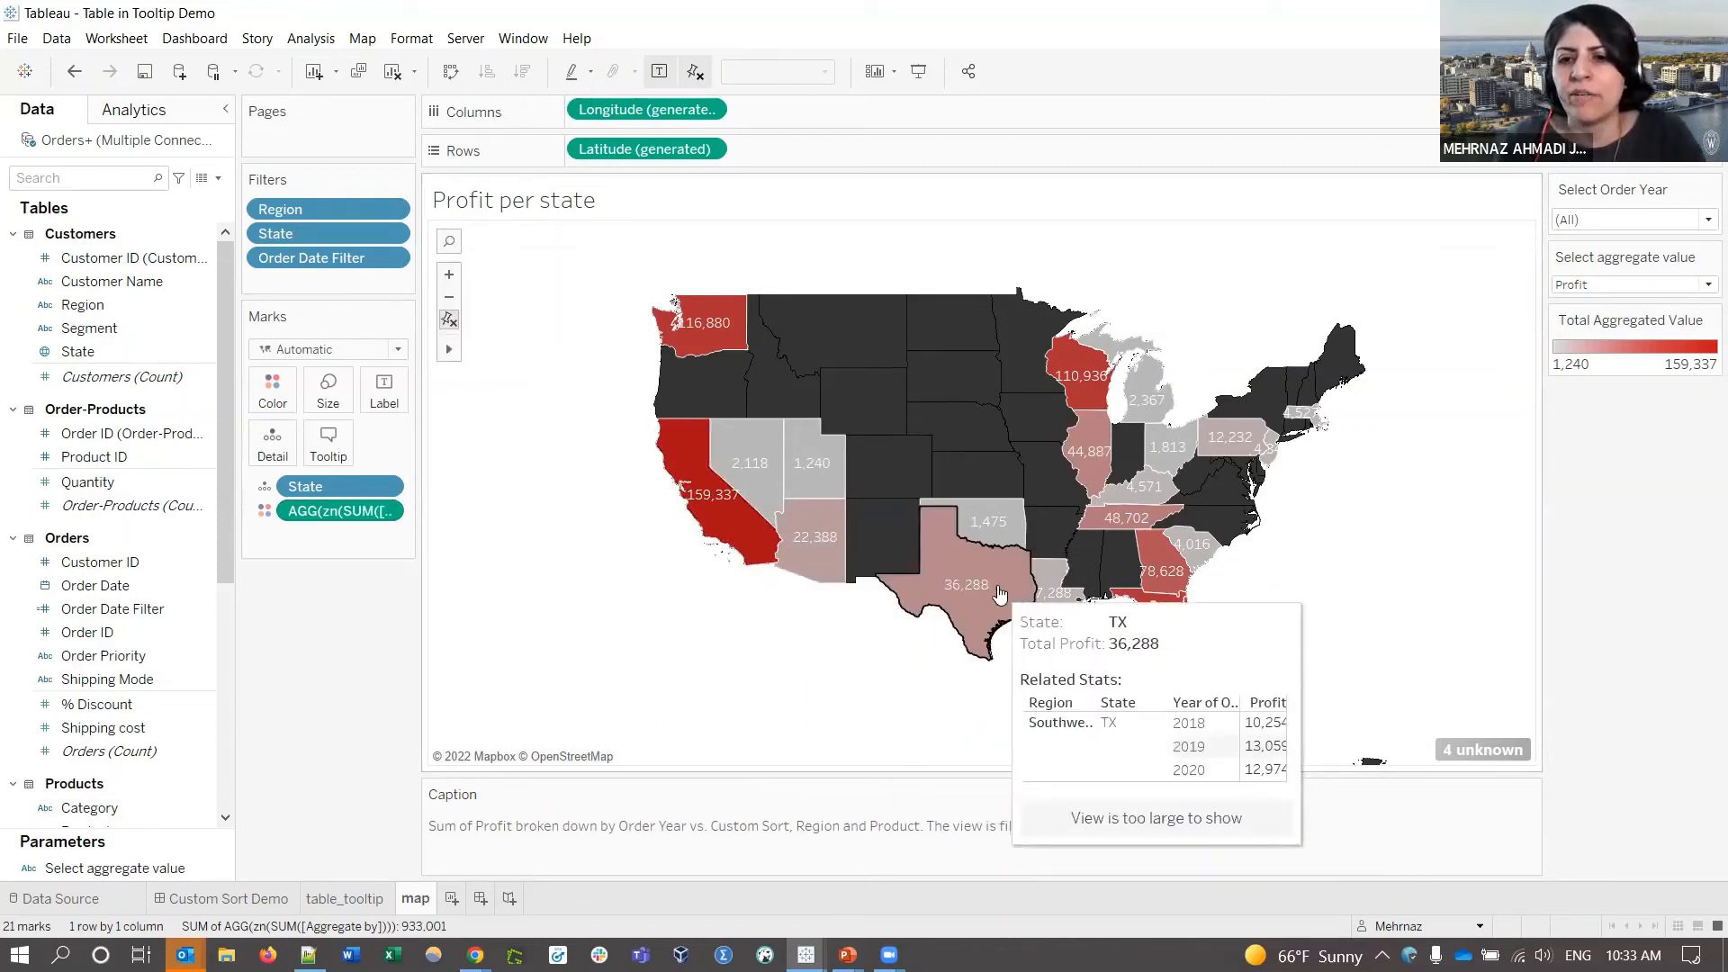
- Change the embedded sheet tag's maxwidth and maxheight from 300 to 450
left_click(328, 441)
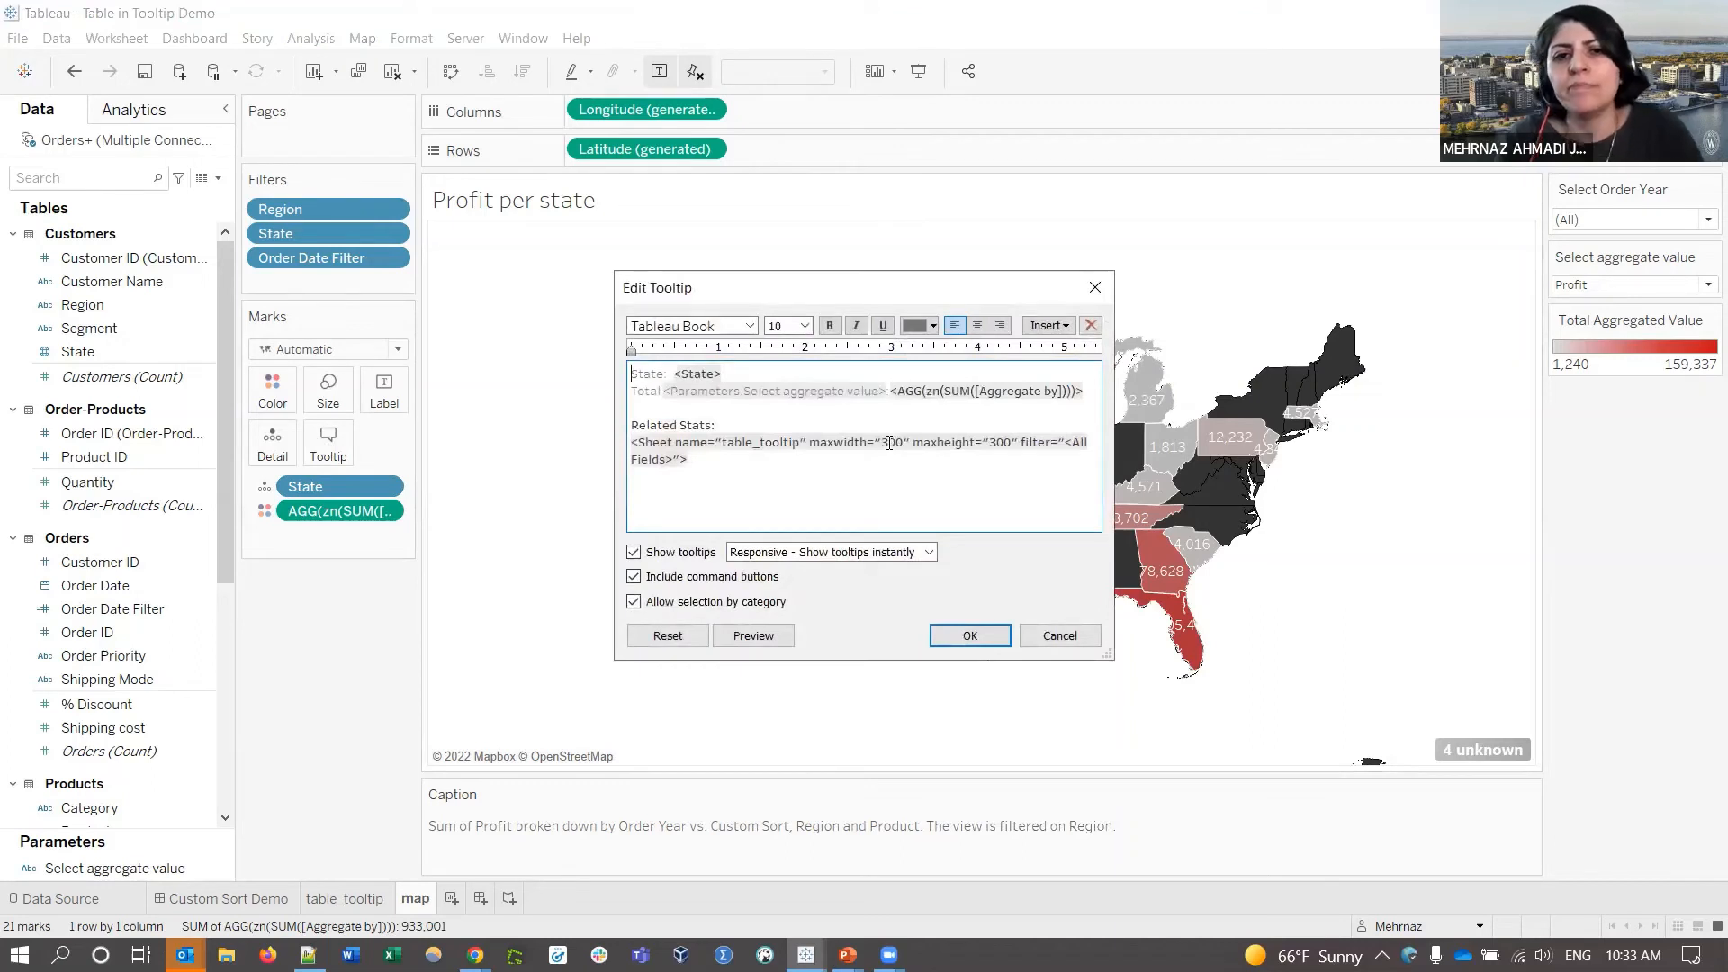
triple_click(890, 443)
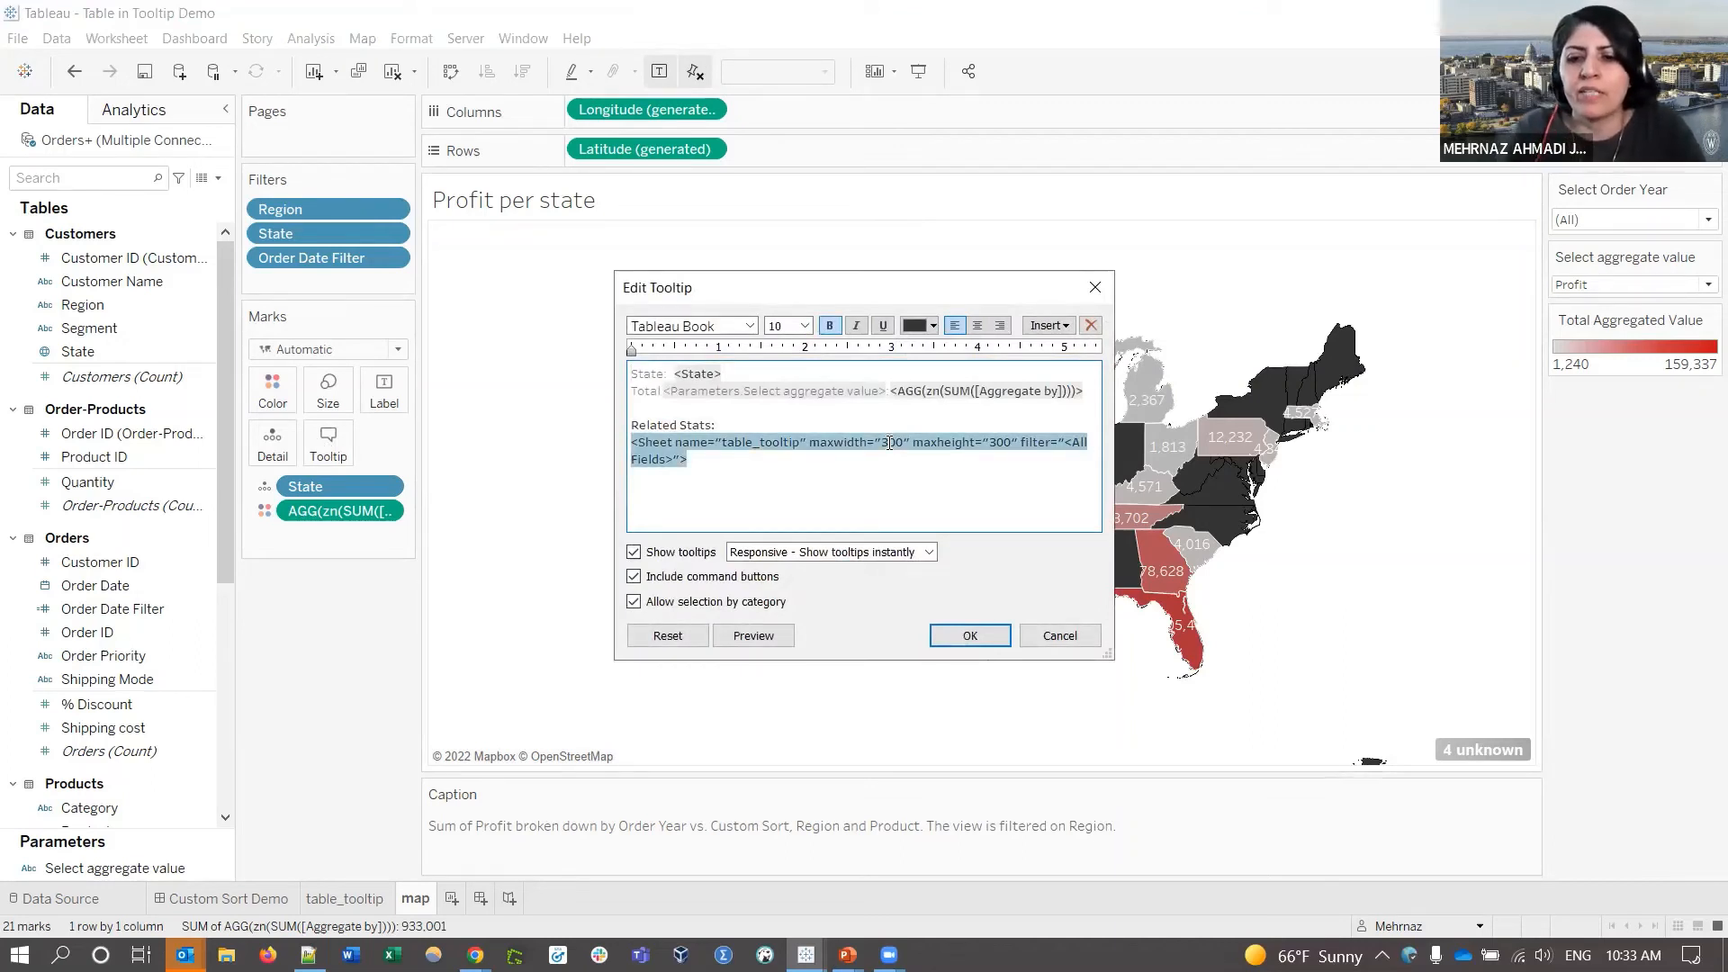
key("BackSpace")
key("BackSpace")
type("45")
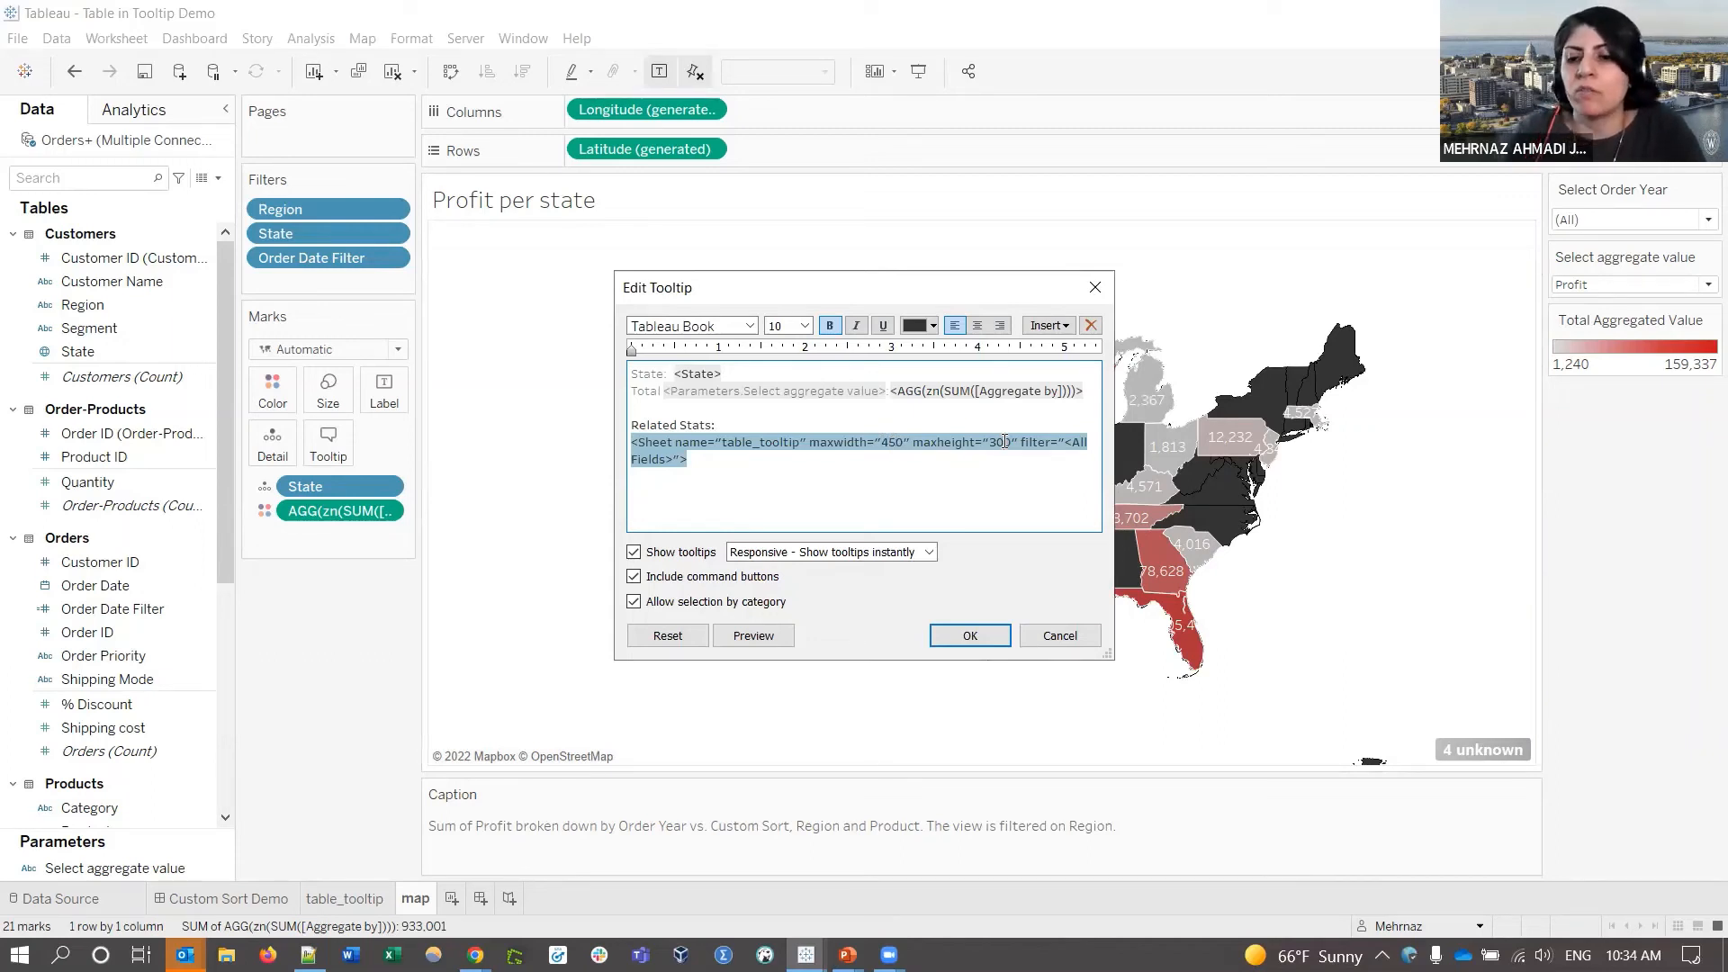
key("BackSpace")
key("BackSpace")
type("45")
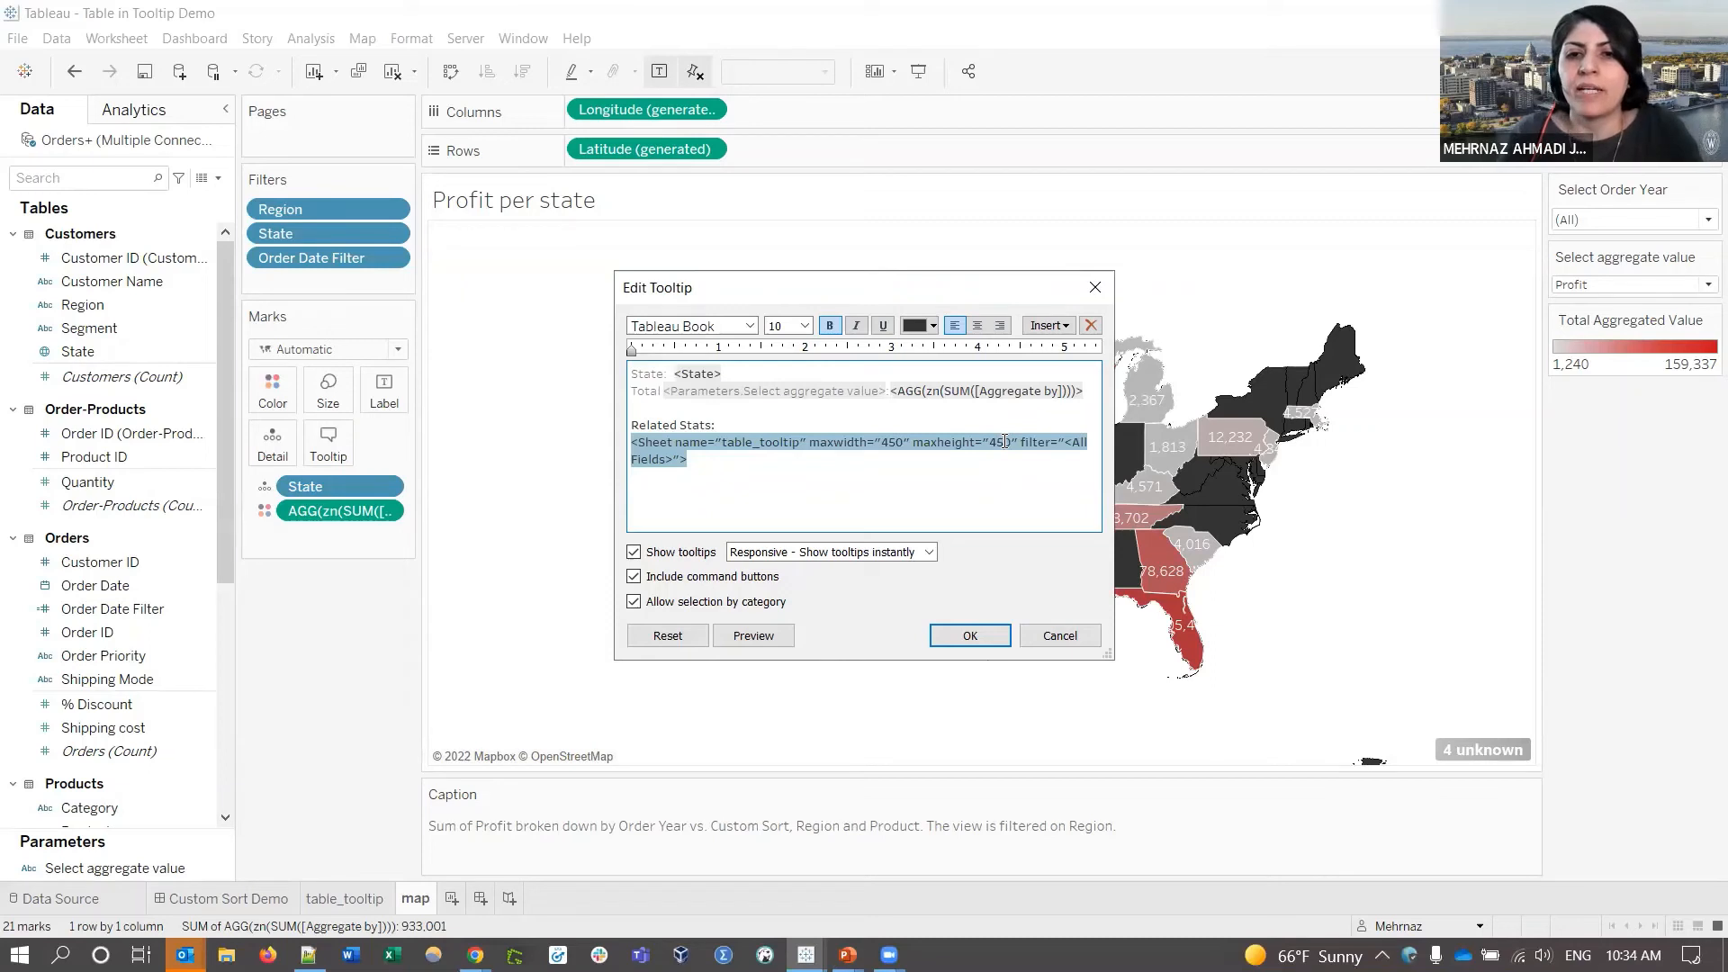
left_click(970, 637)
mouse_move(974, 587)
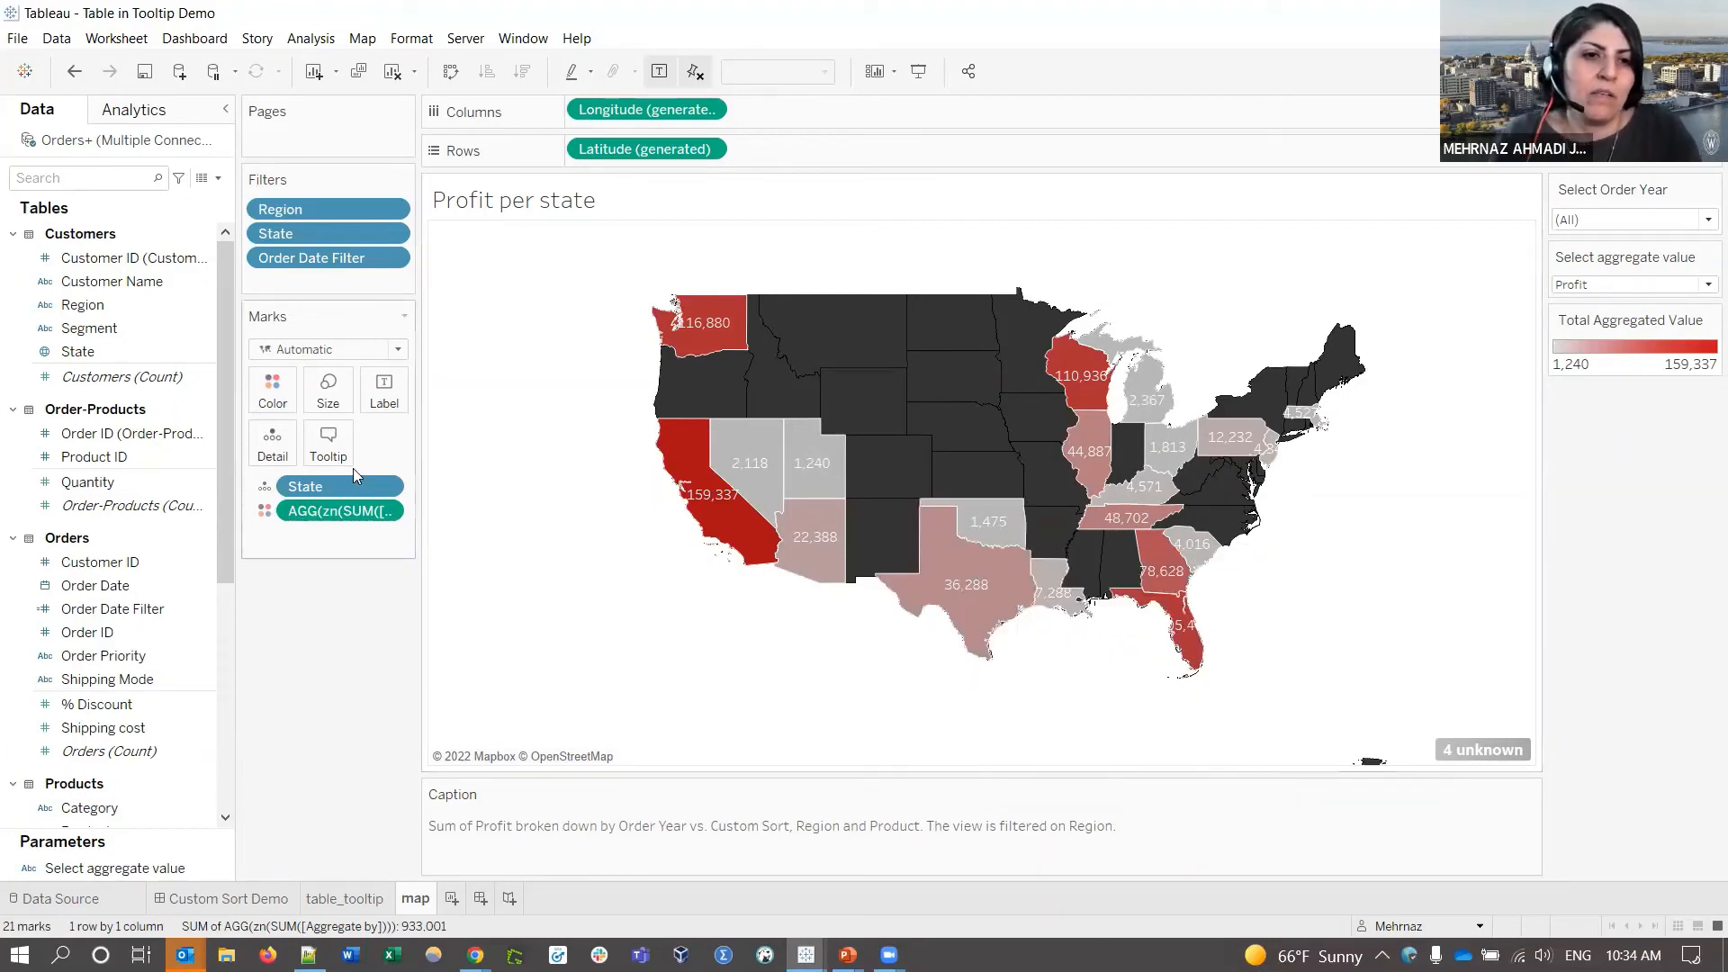
- Change the embedded sheet tag's filter from All Fields to Region
left_click(328, 442)
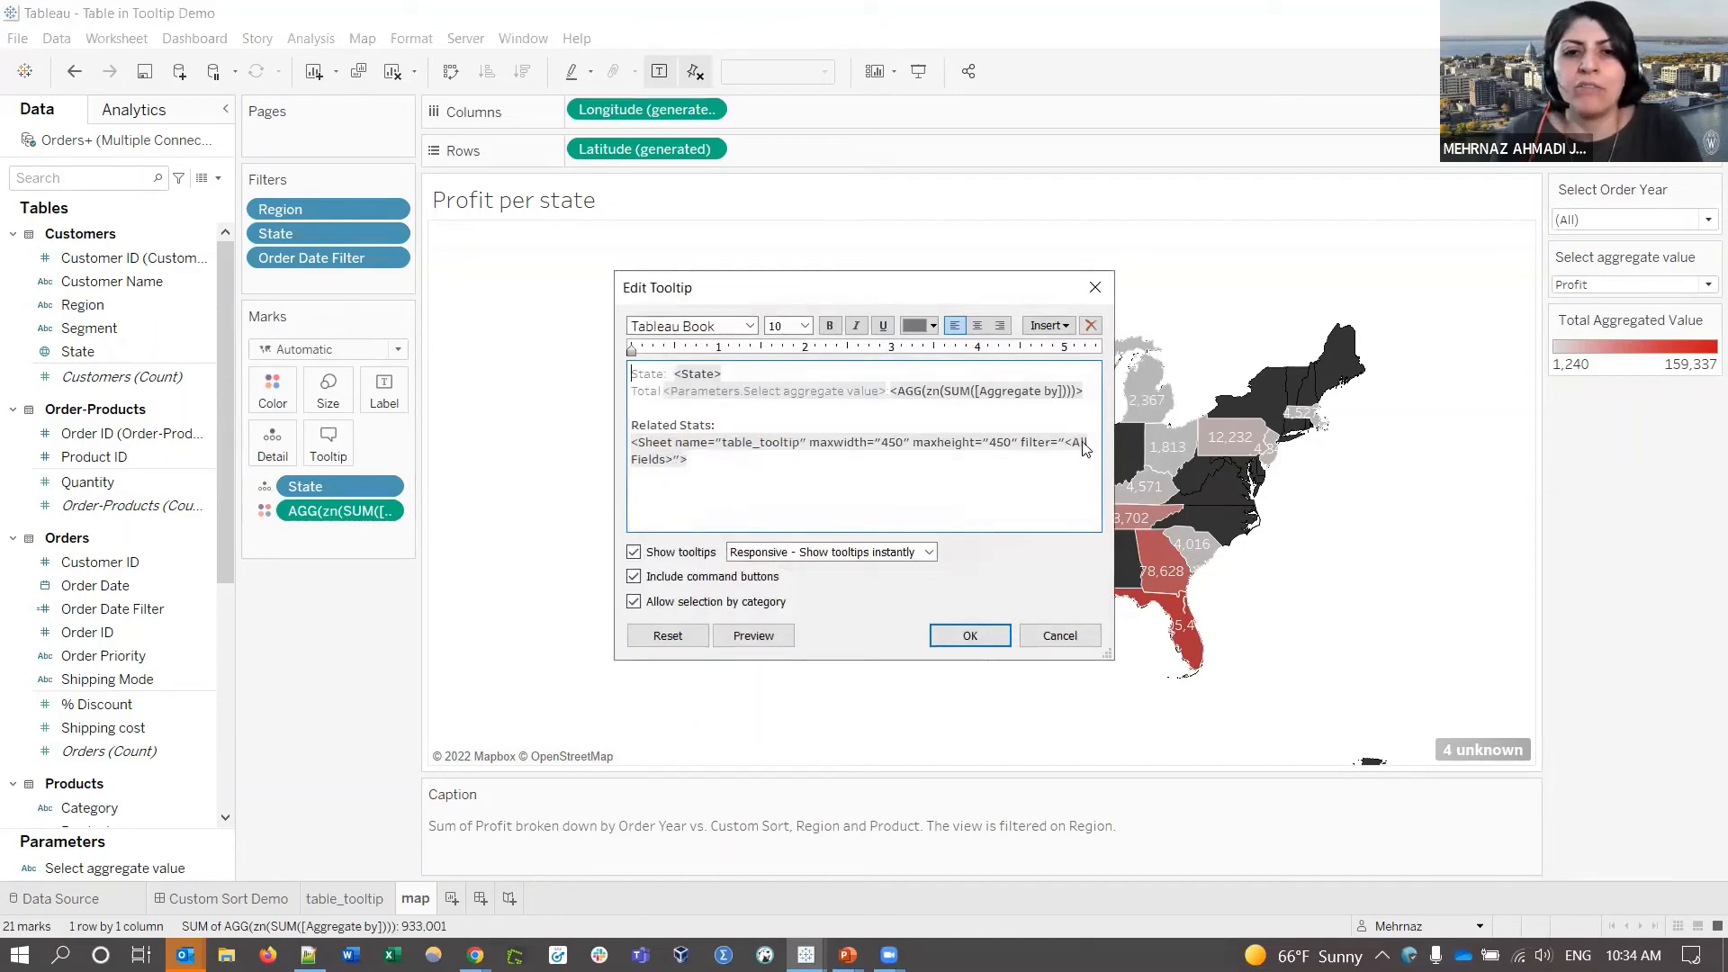
double_click(1074, 440)
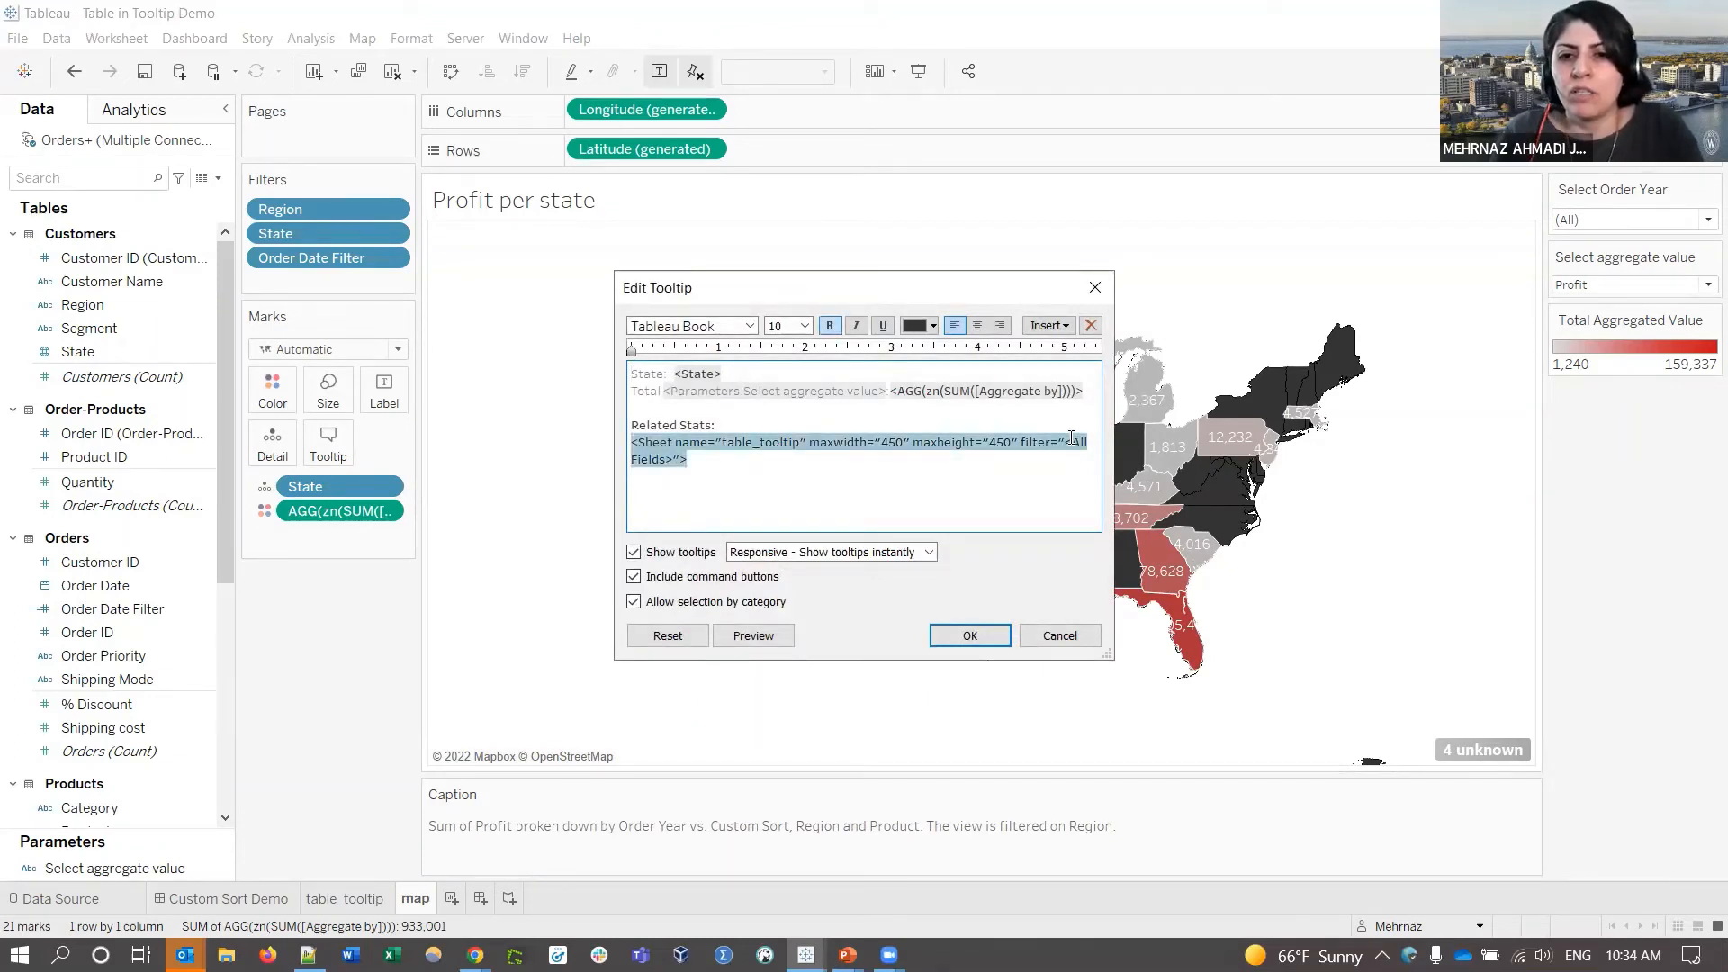
left_click_drag(1070, 441, 664, 459)
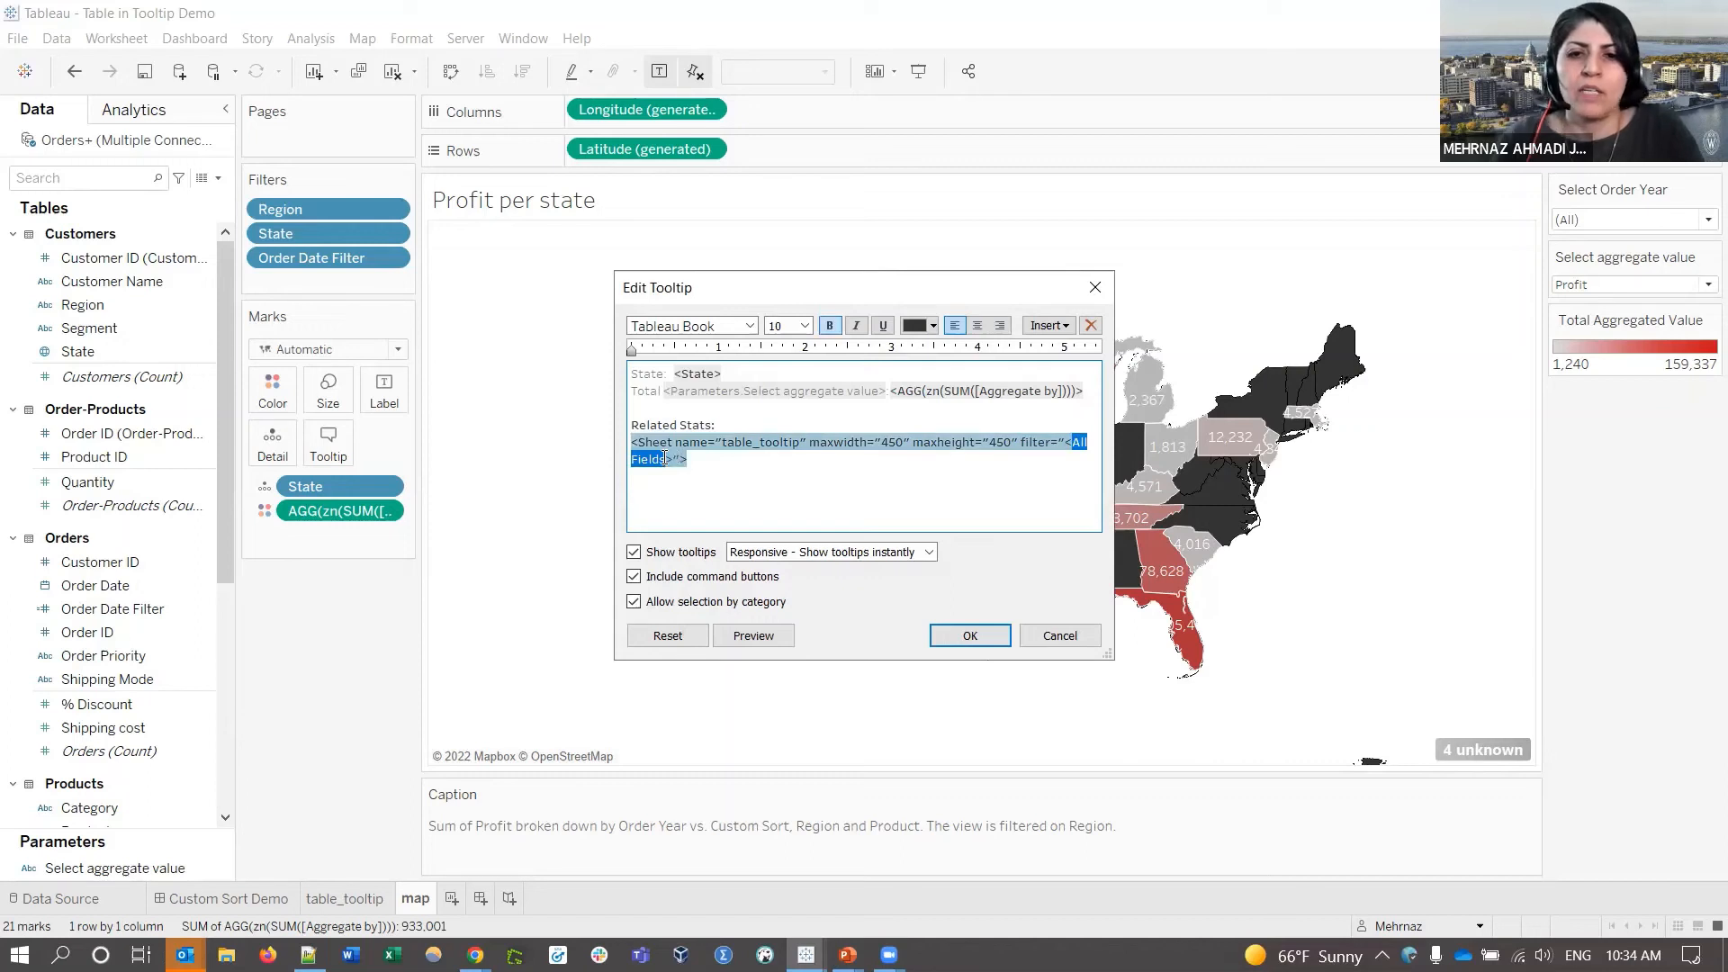
type("Region")
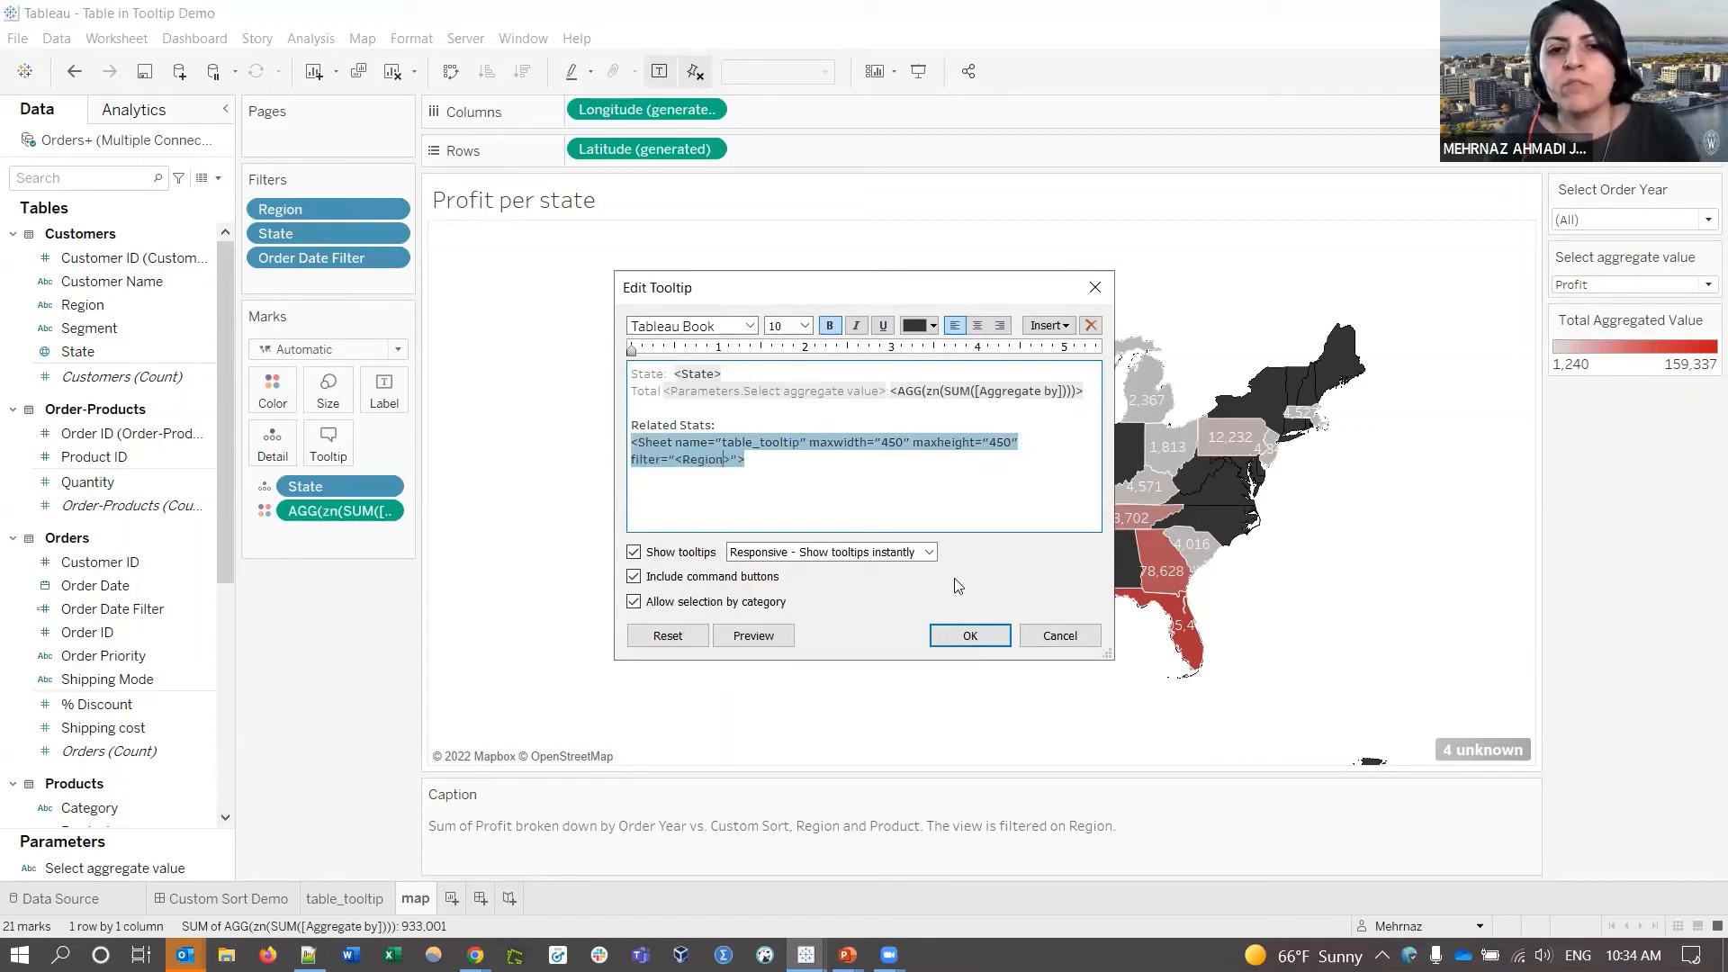
left_click(970, 636)
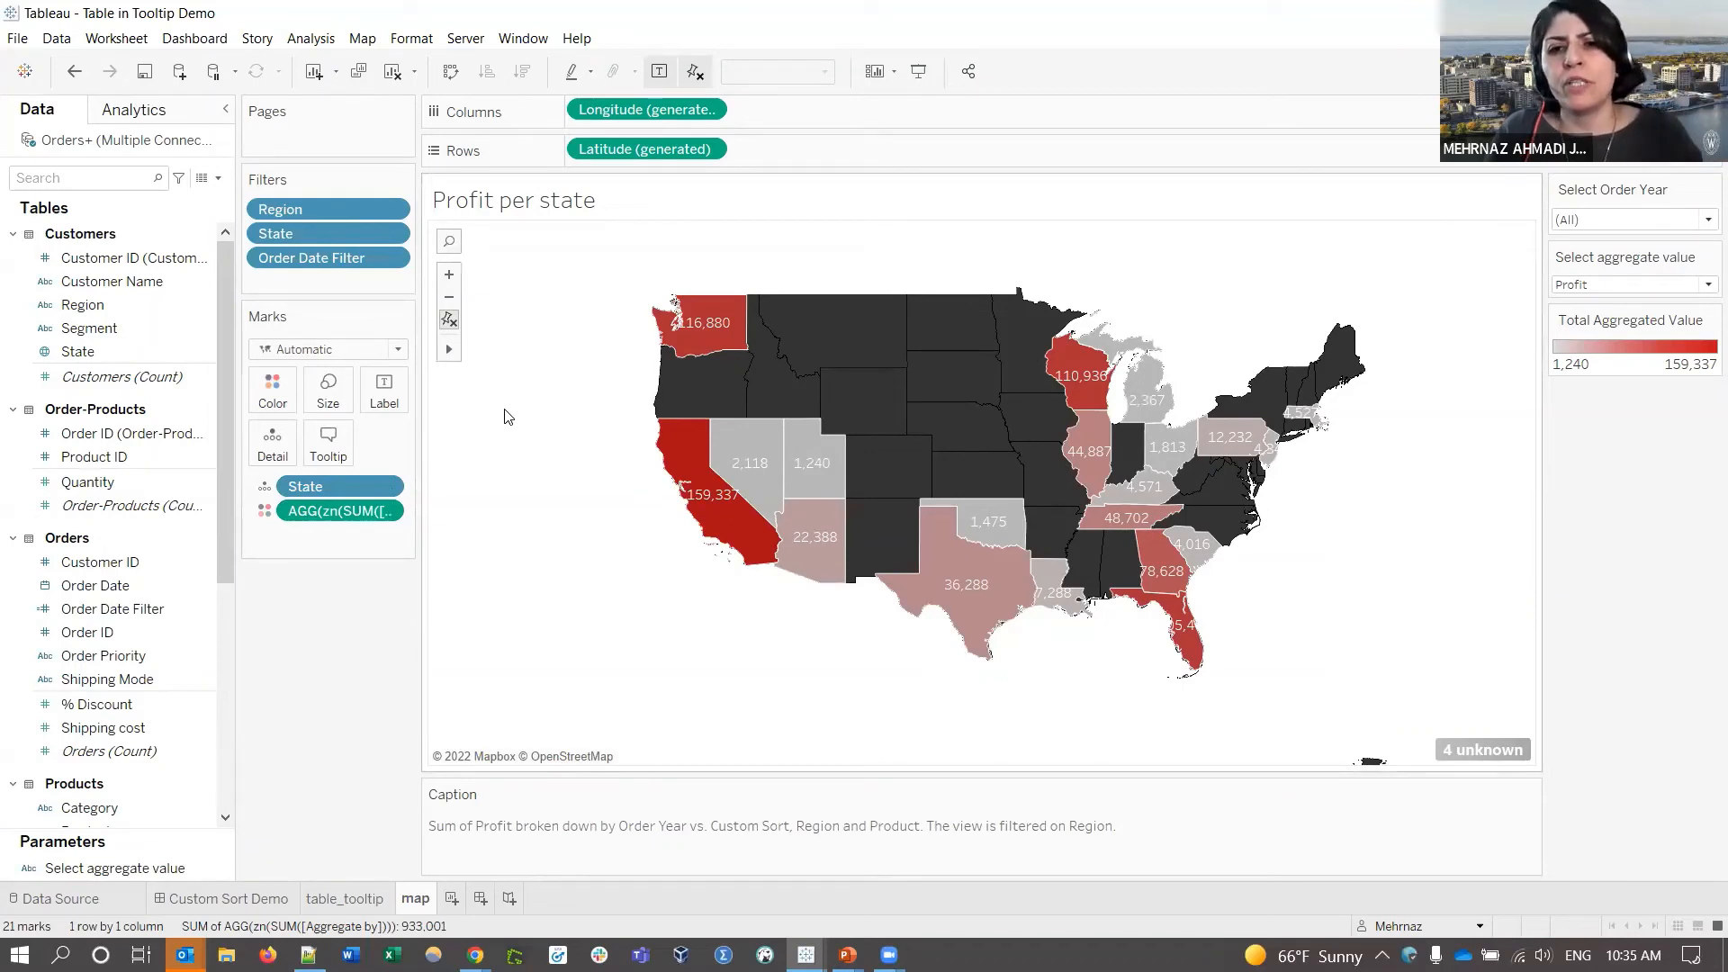
- Set the tag's filter back to All Fields so Texas shows only TX rows
left_click(328, 443)
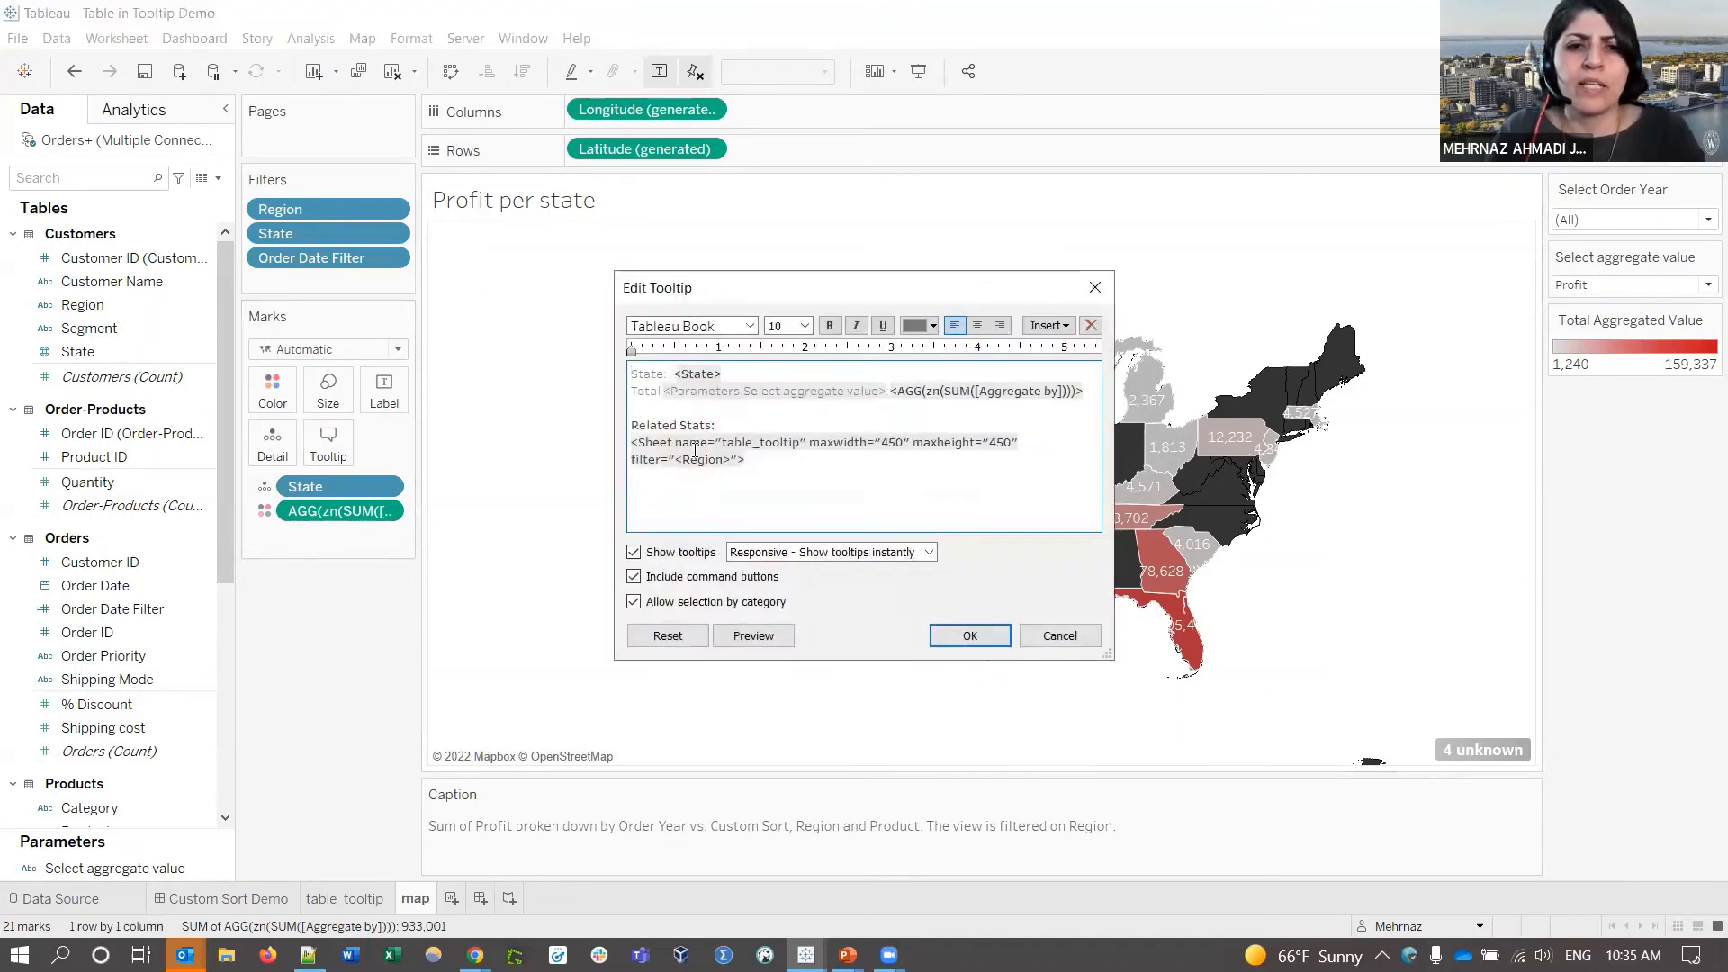
left_click_drag(724, 460, 684, 462)
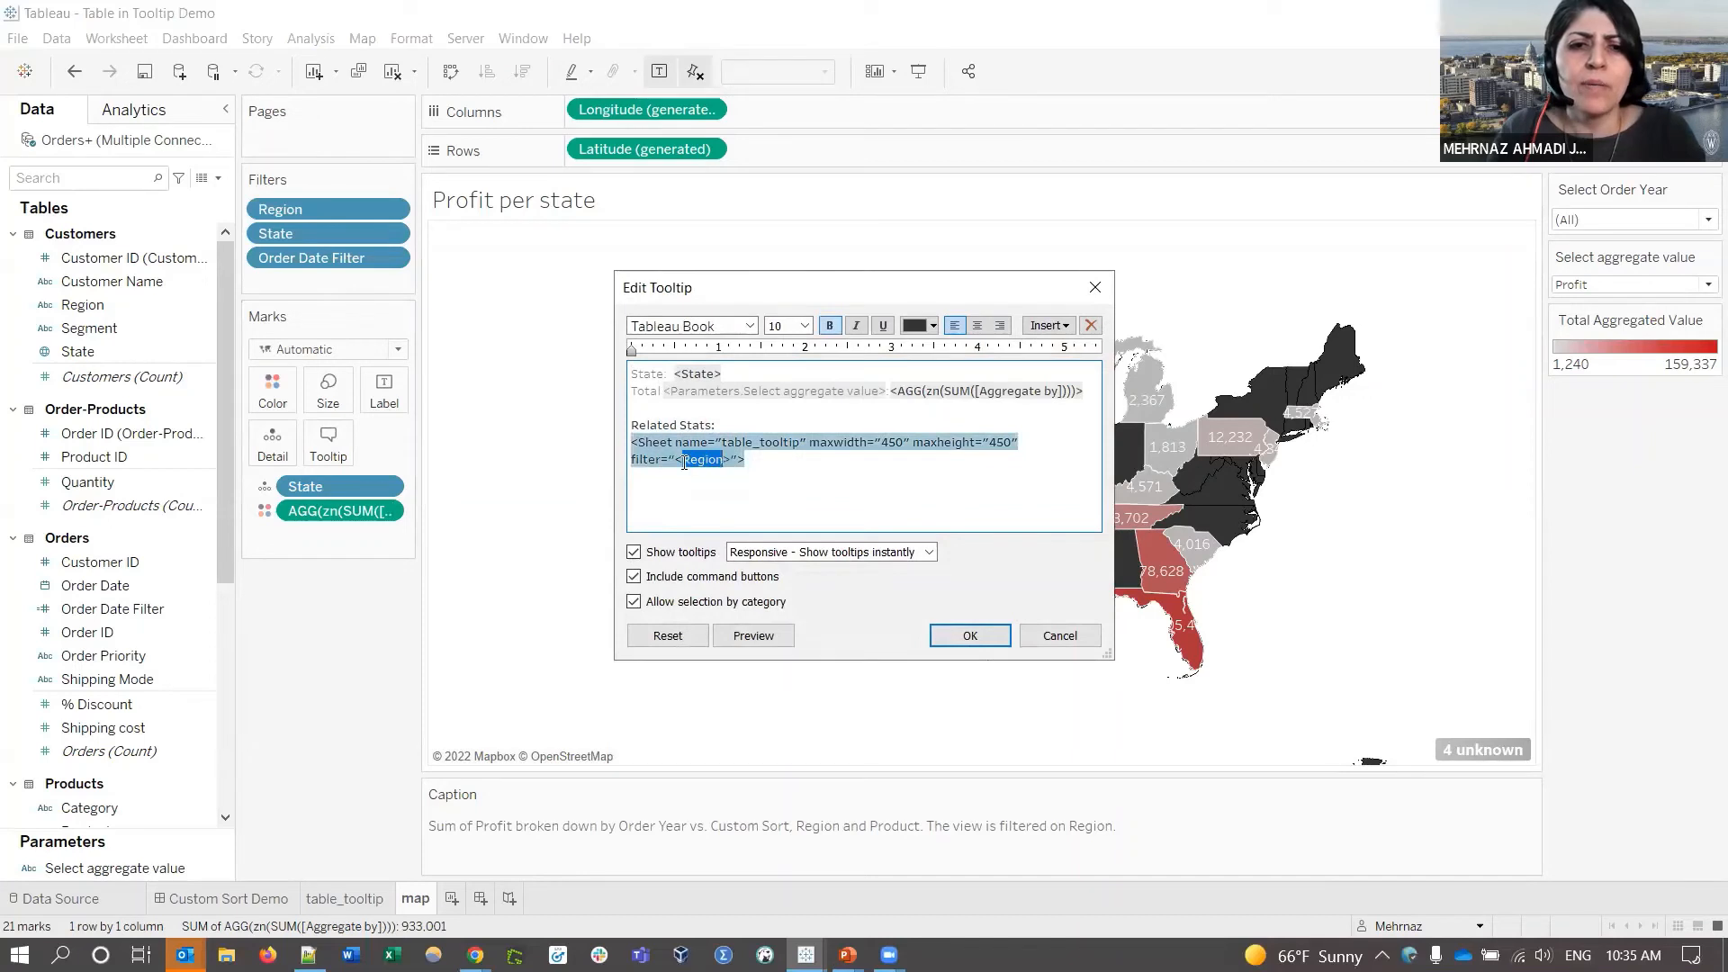
type("All Field")
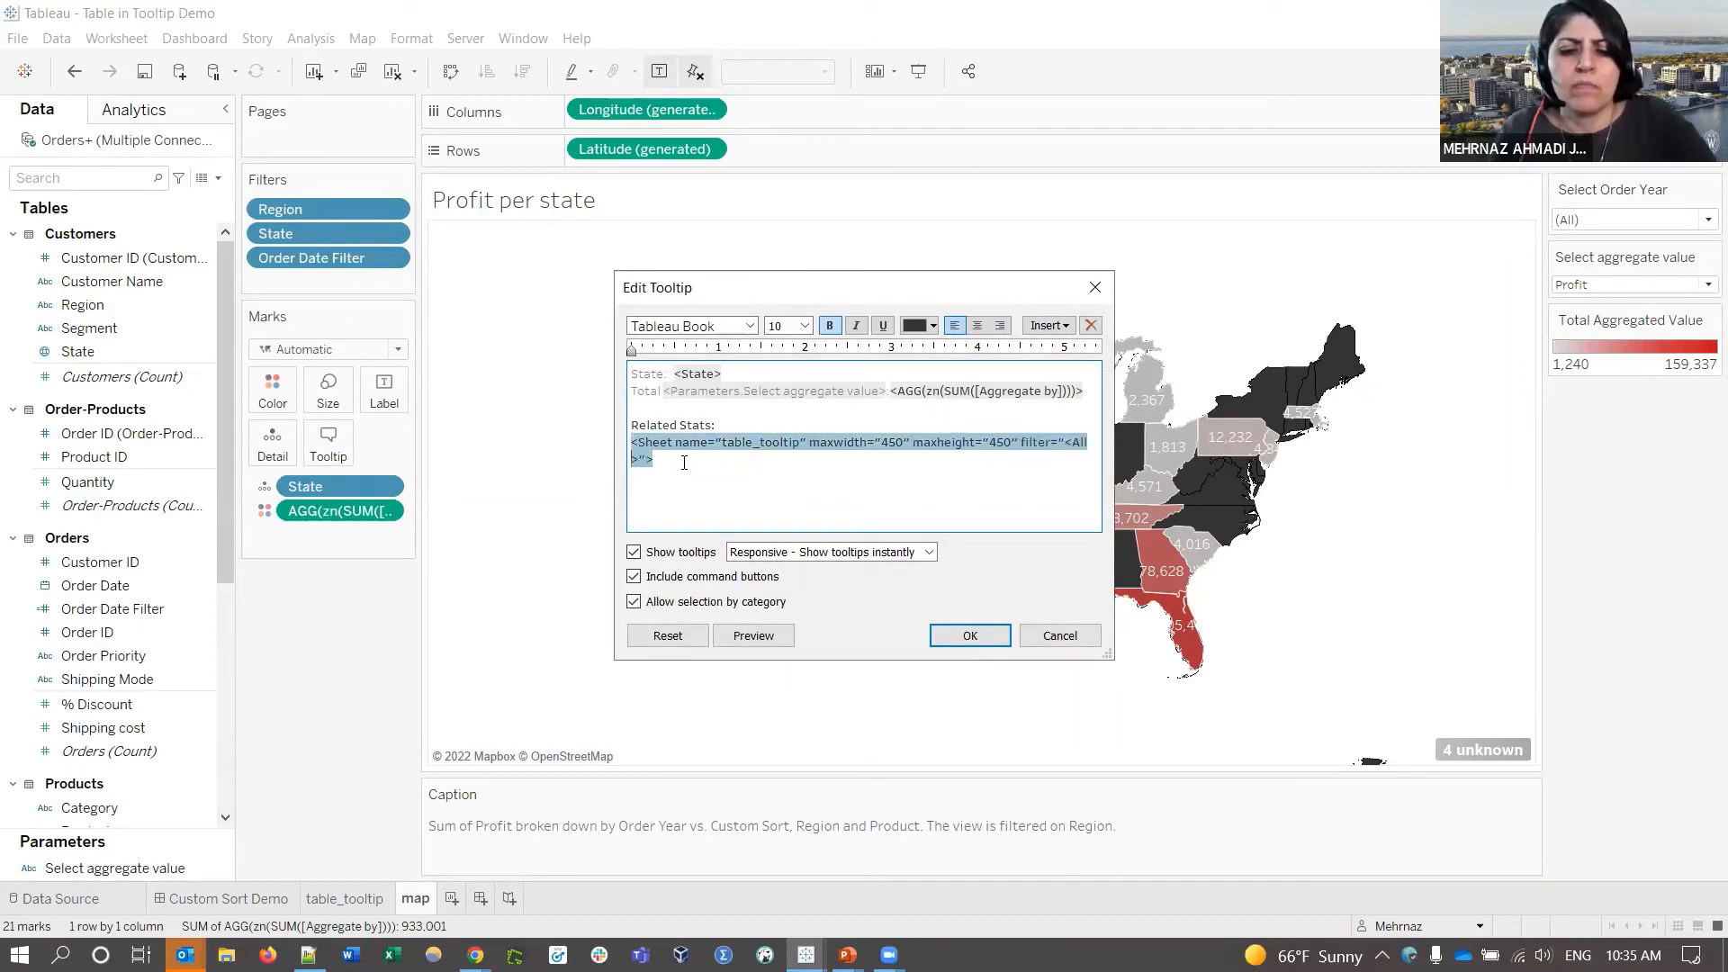
type("s")
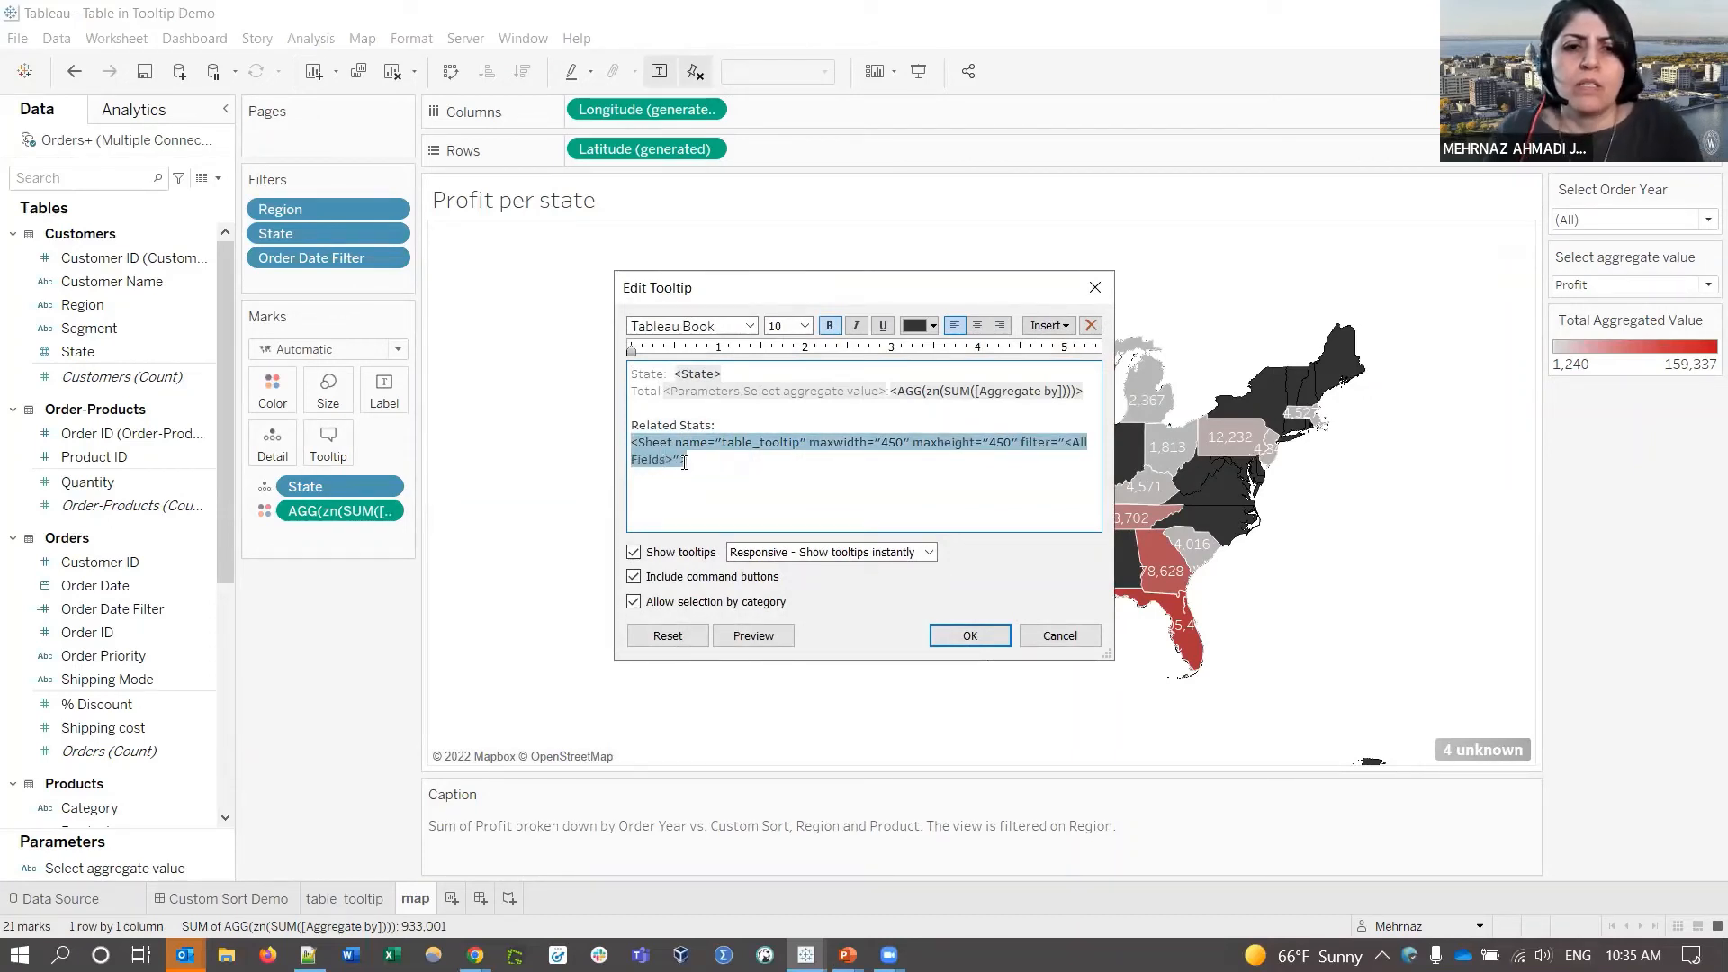
left_click(970, 636)
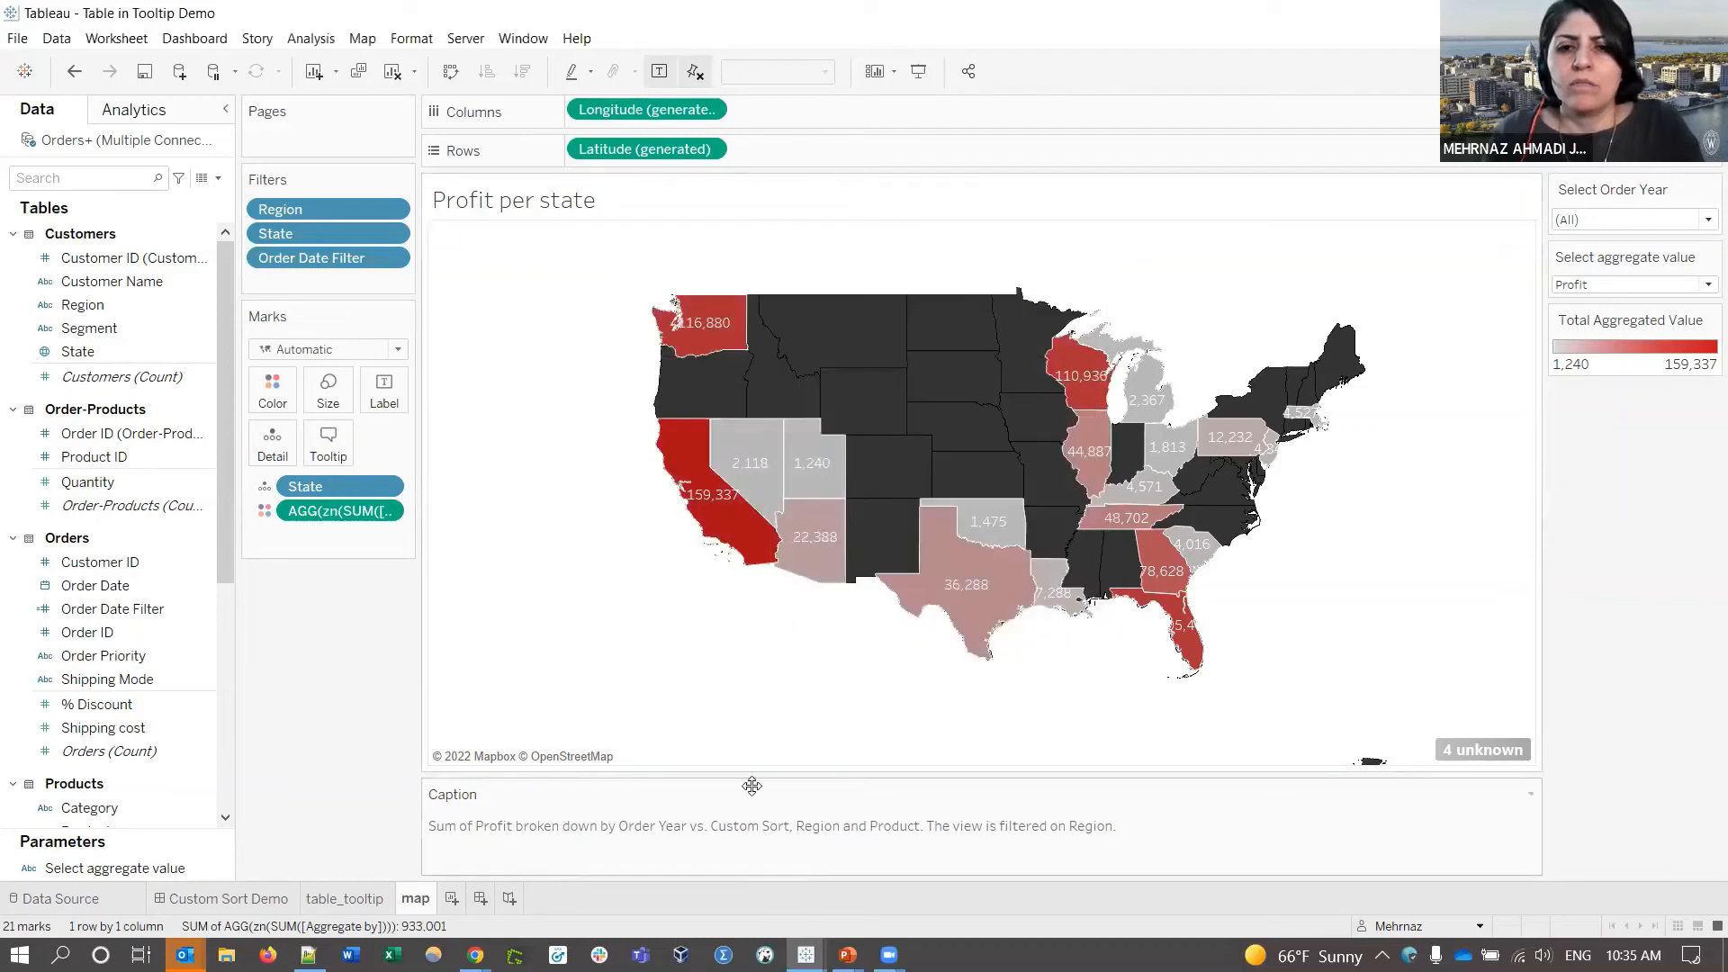
mouse_move(959, 600)
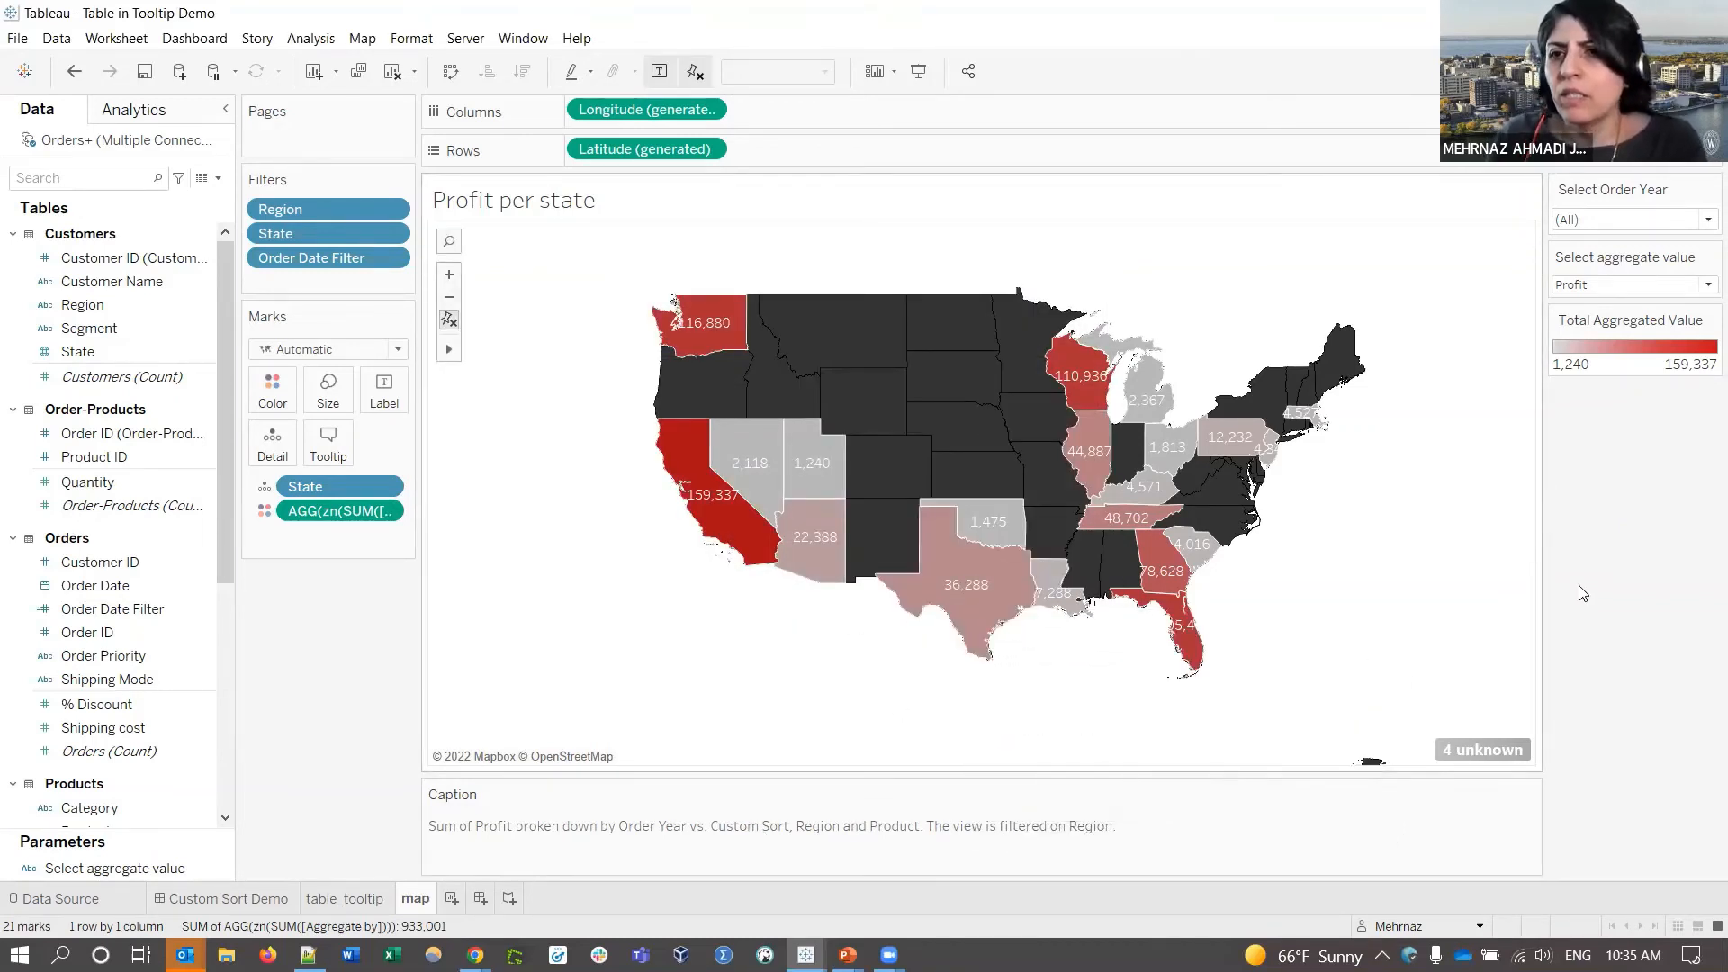
- Aggregate the state map by Quantity, test the Order Year filter with 2021 only, then reset to (All)
left_click(1607, 286)
left_click(1604, 323)
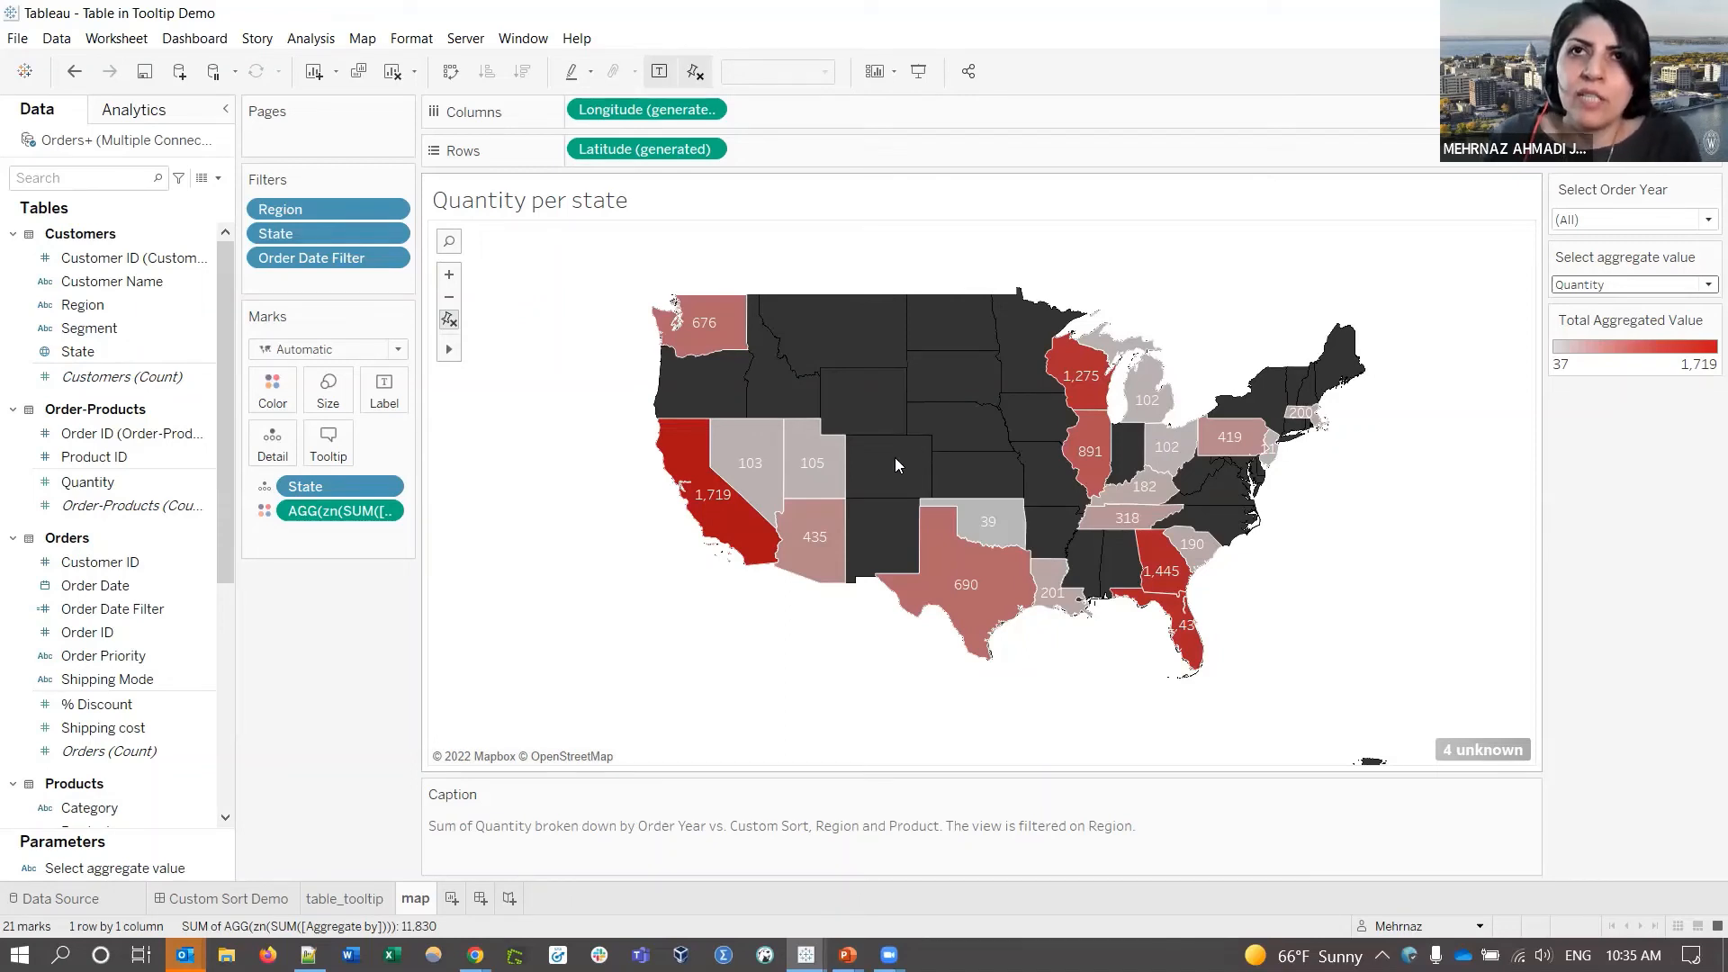
mouse_move(800, 466)
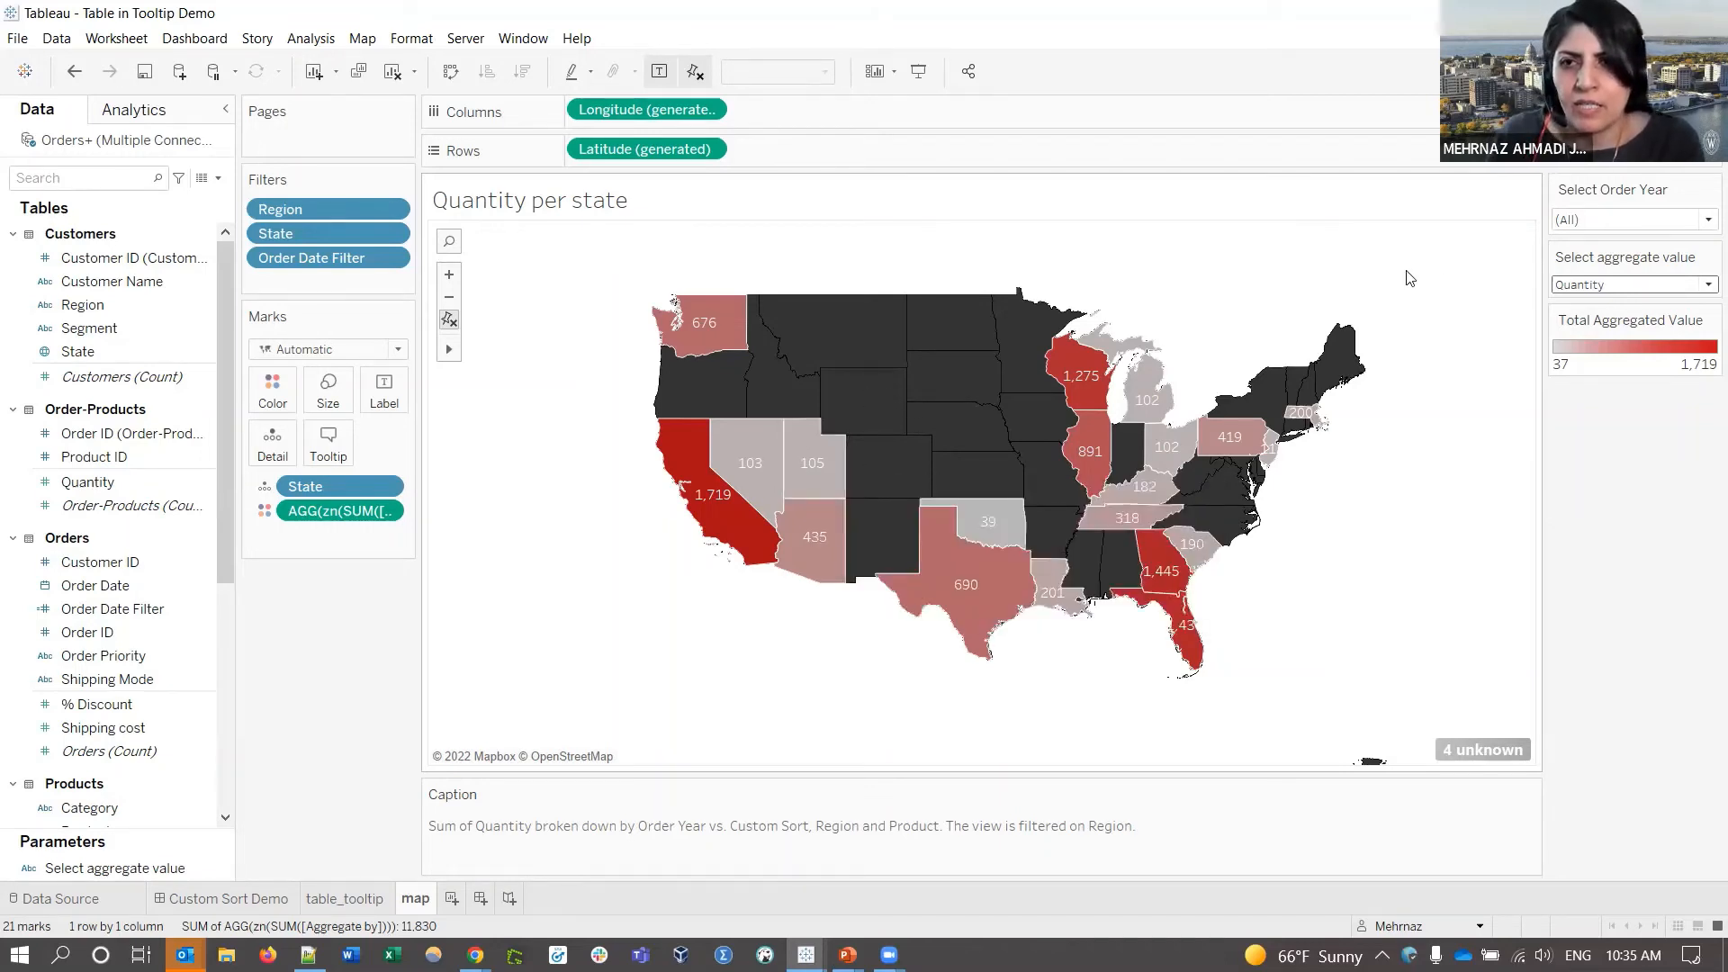
left_click(1652, 222)
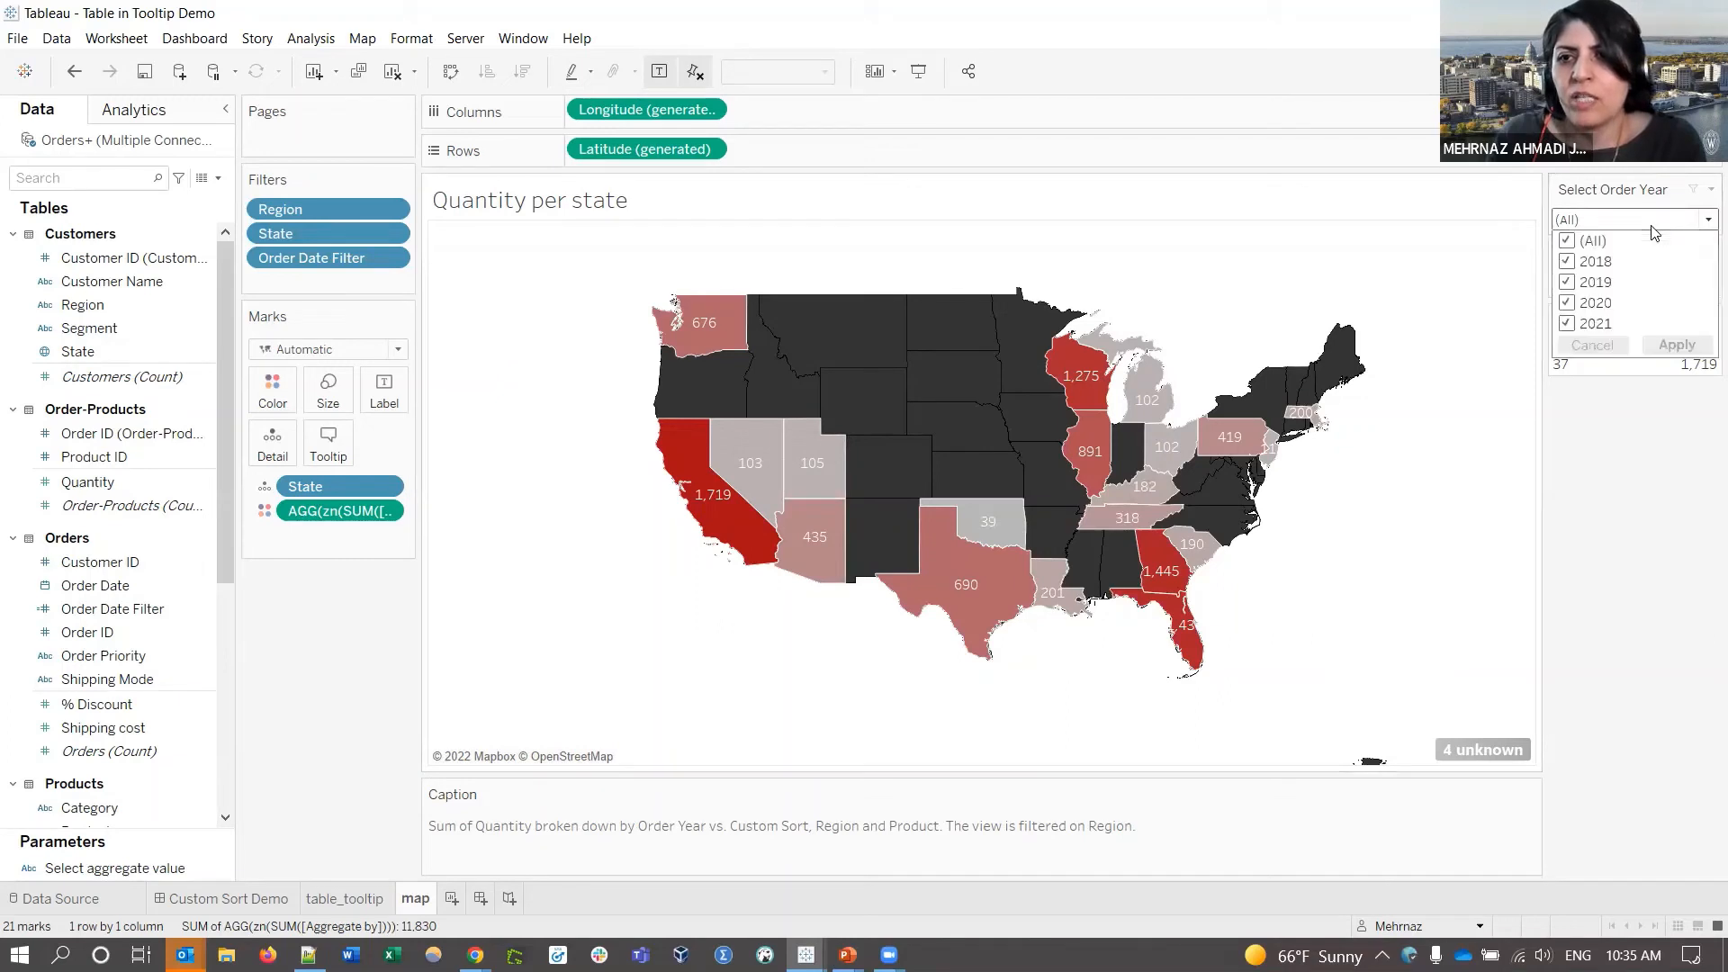
left_click(1568, 242)
left_click(1567, 324)
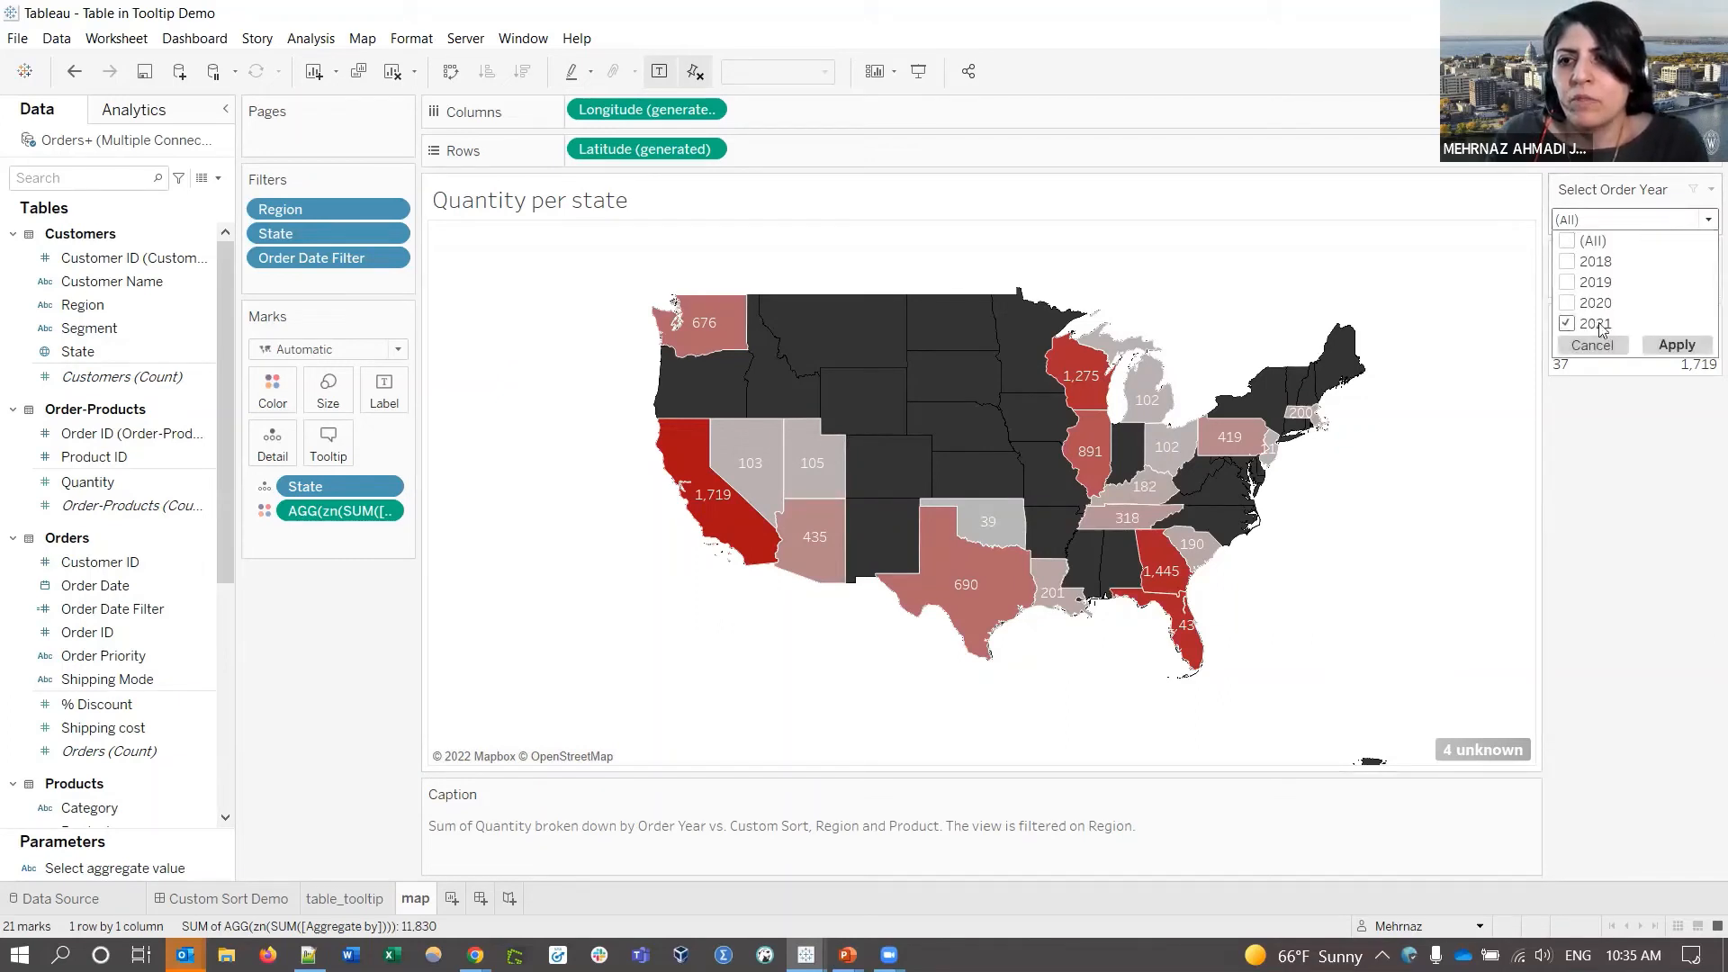
left_click(1677, 345)
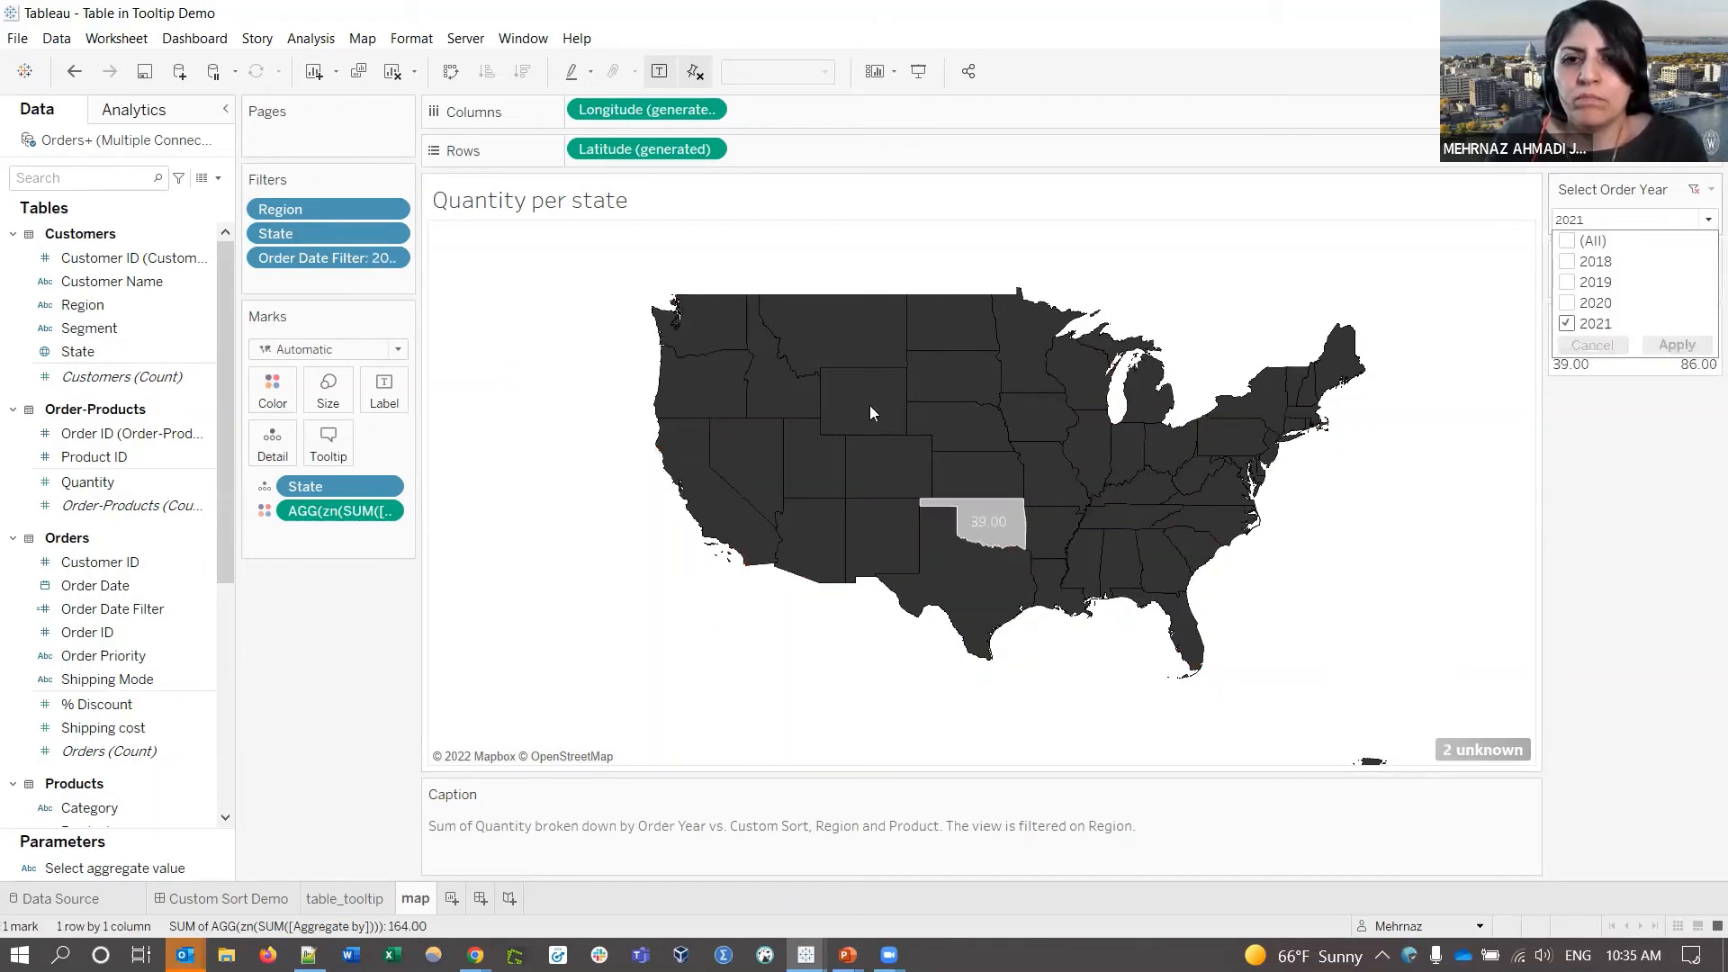
left_click(983, 580)
mouse_move(996, 535)
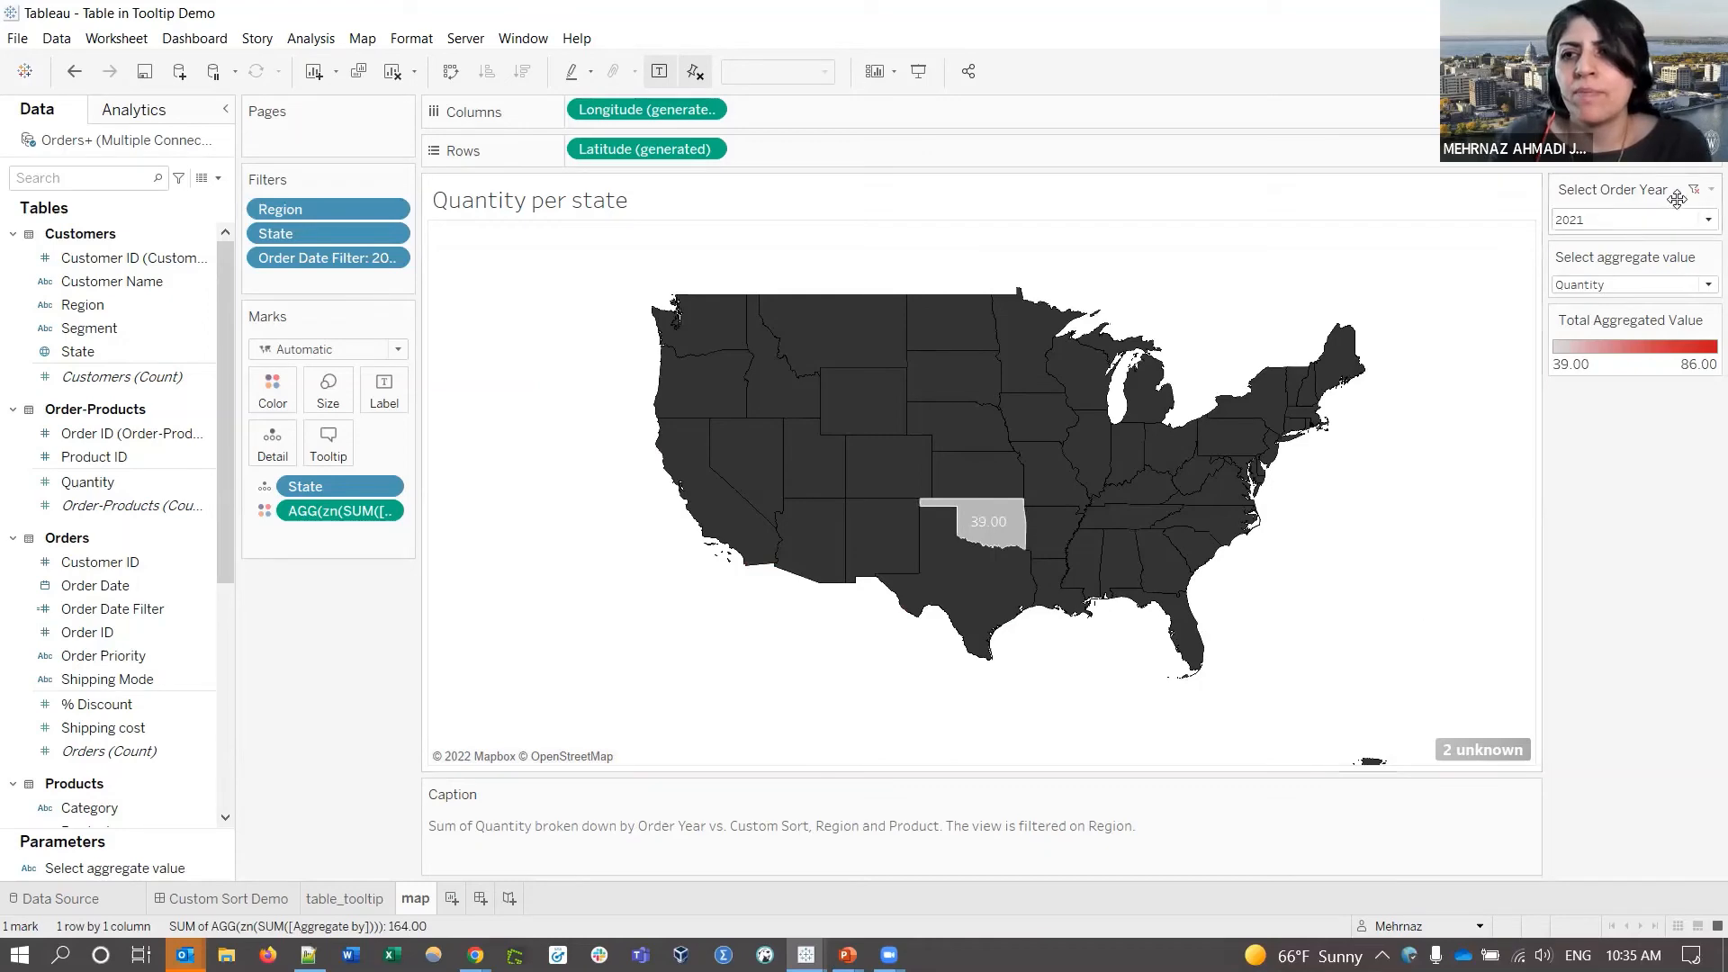
left_click(1695, 191)
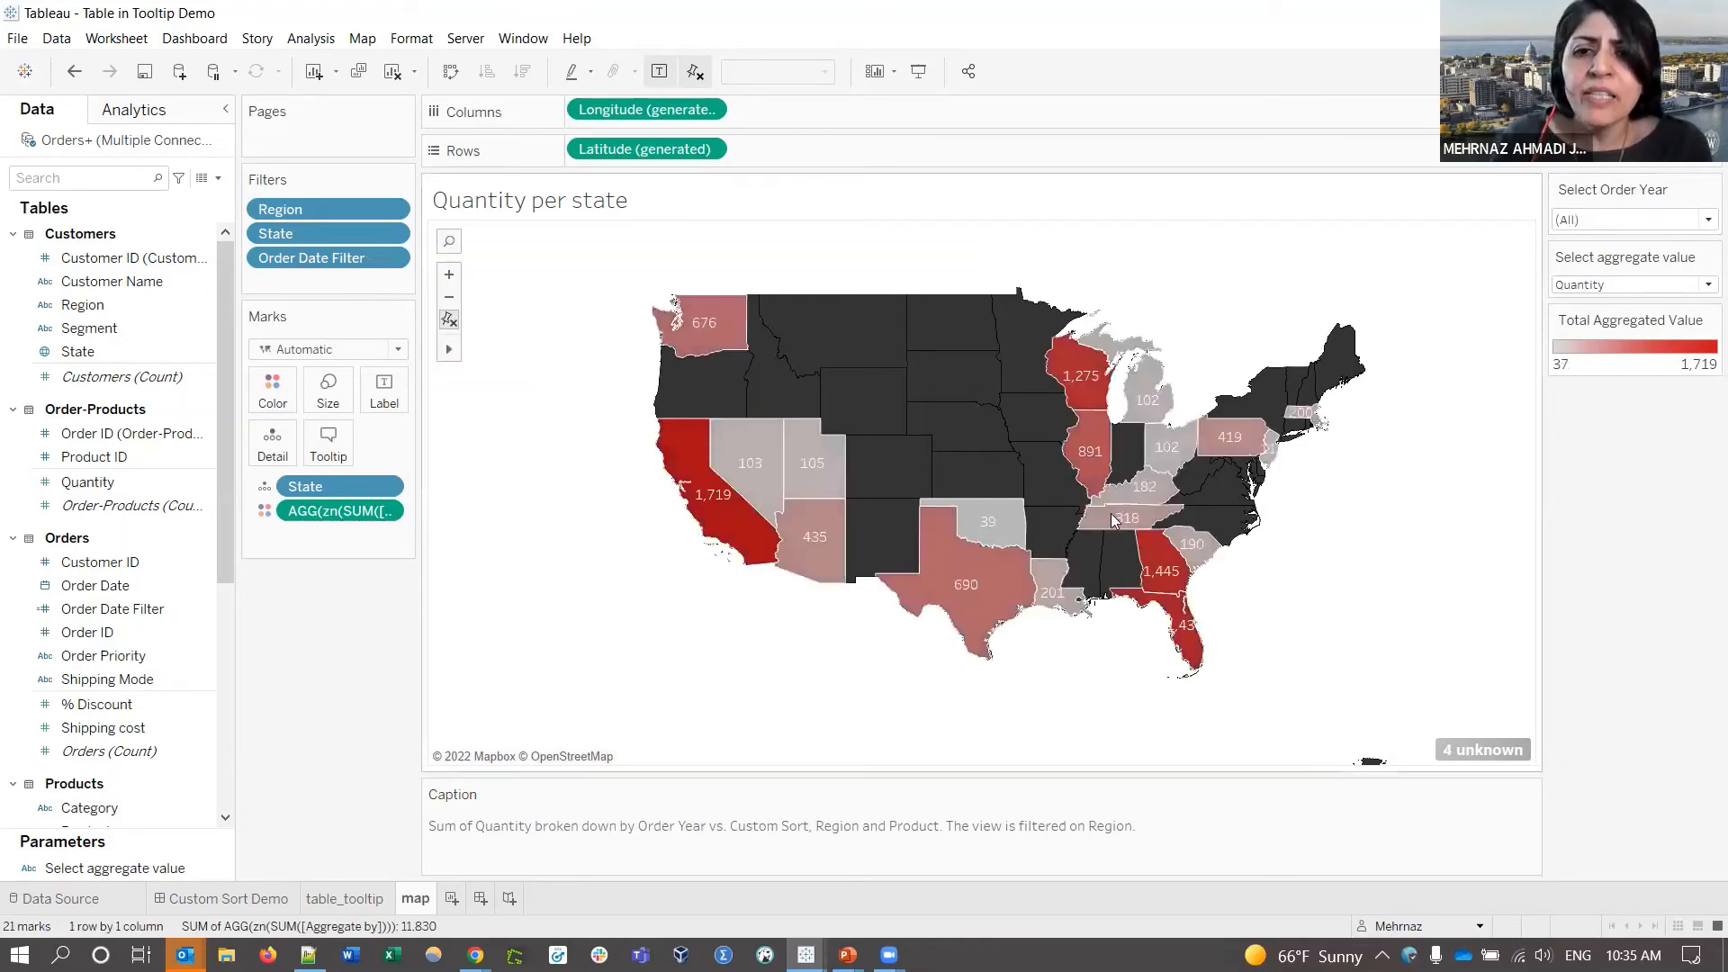
- Turn the table_tooltip sheet into a discrete line chart with Show Me, then return to the Quantity map
left_click(325, 898)
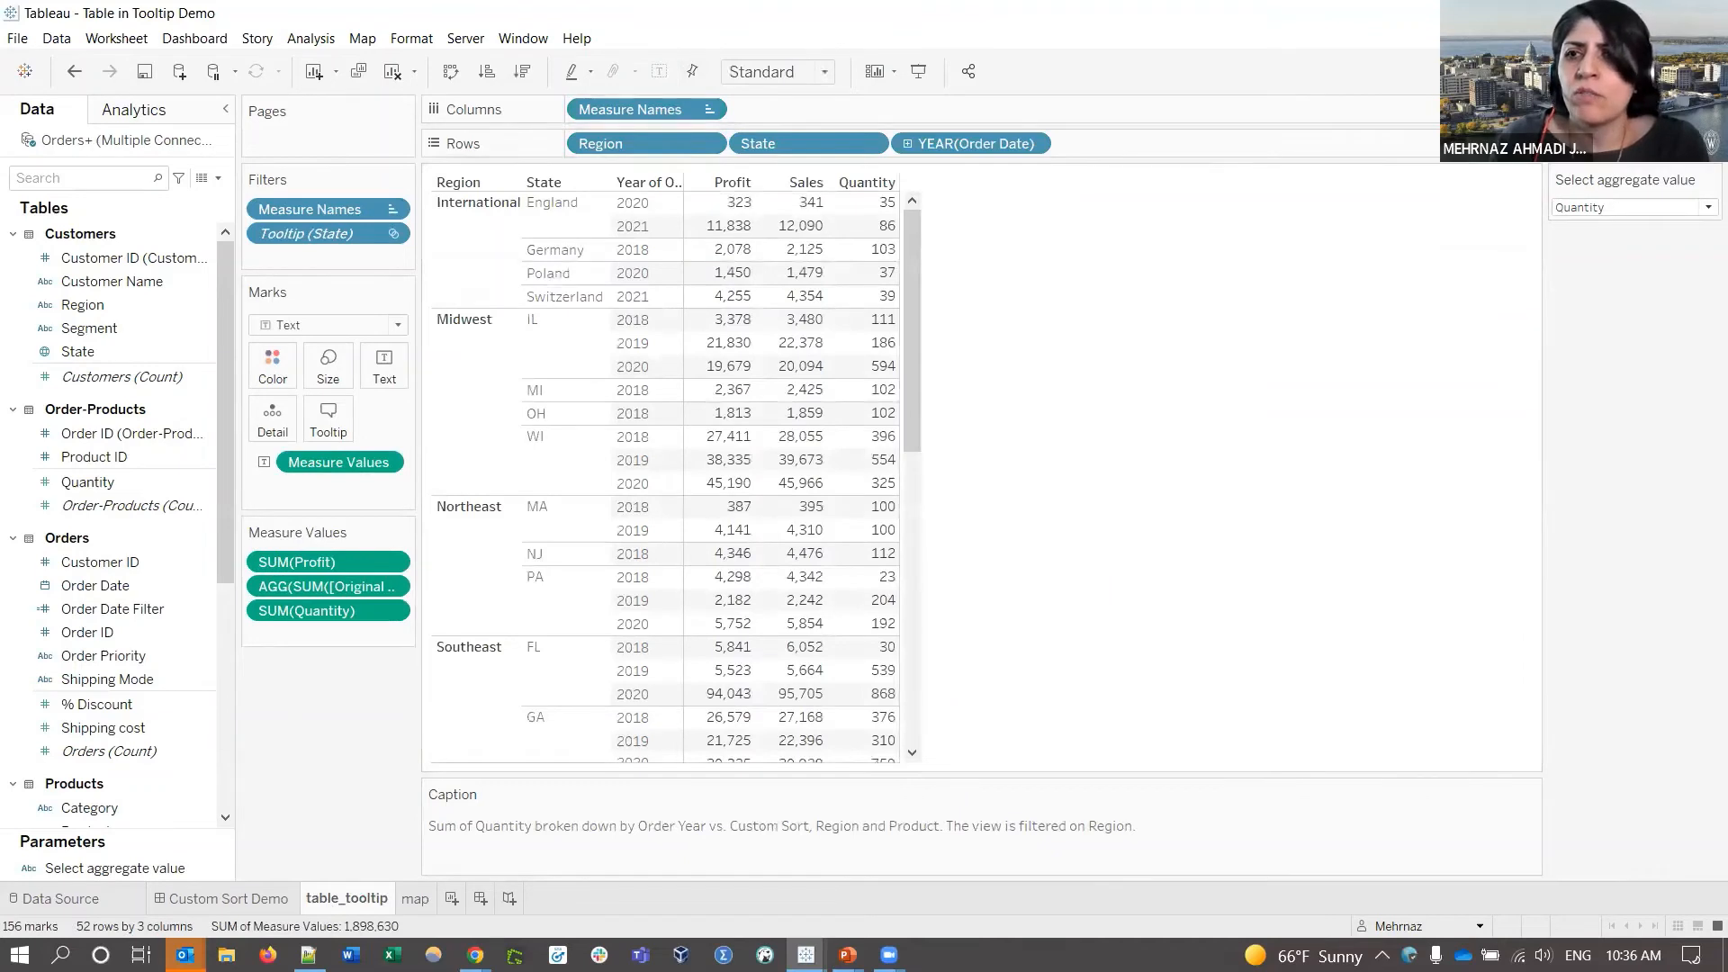
left_click(1676, 71)
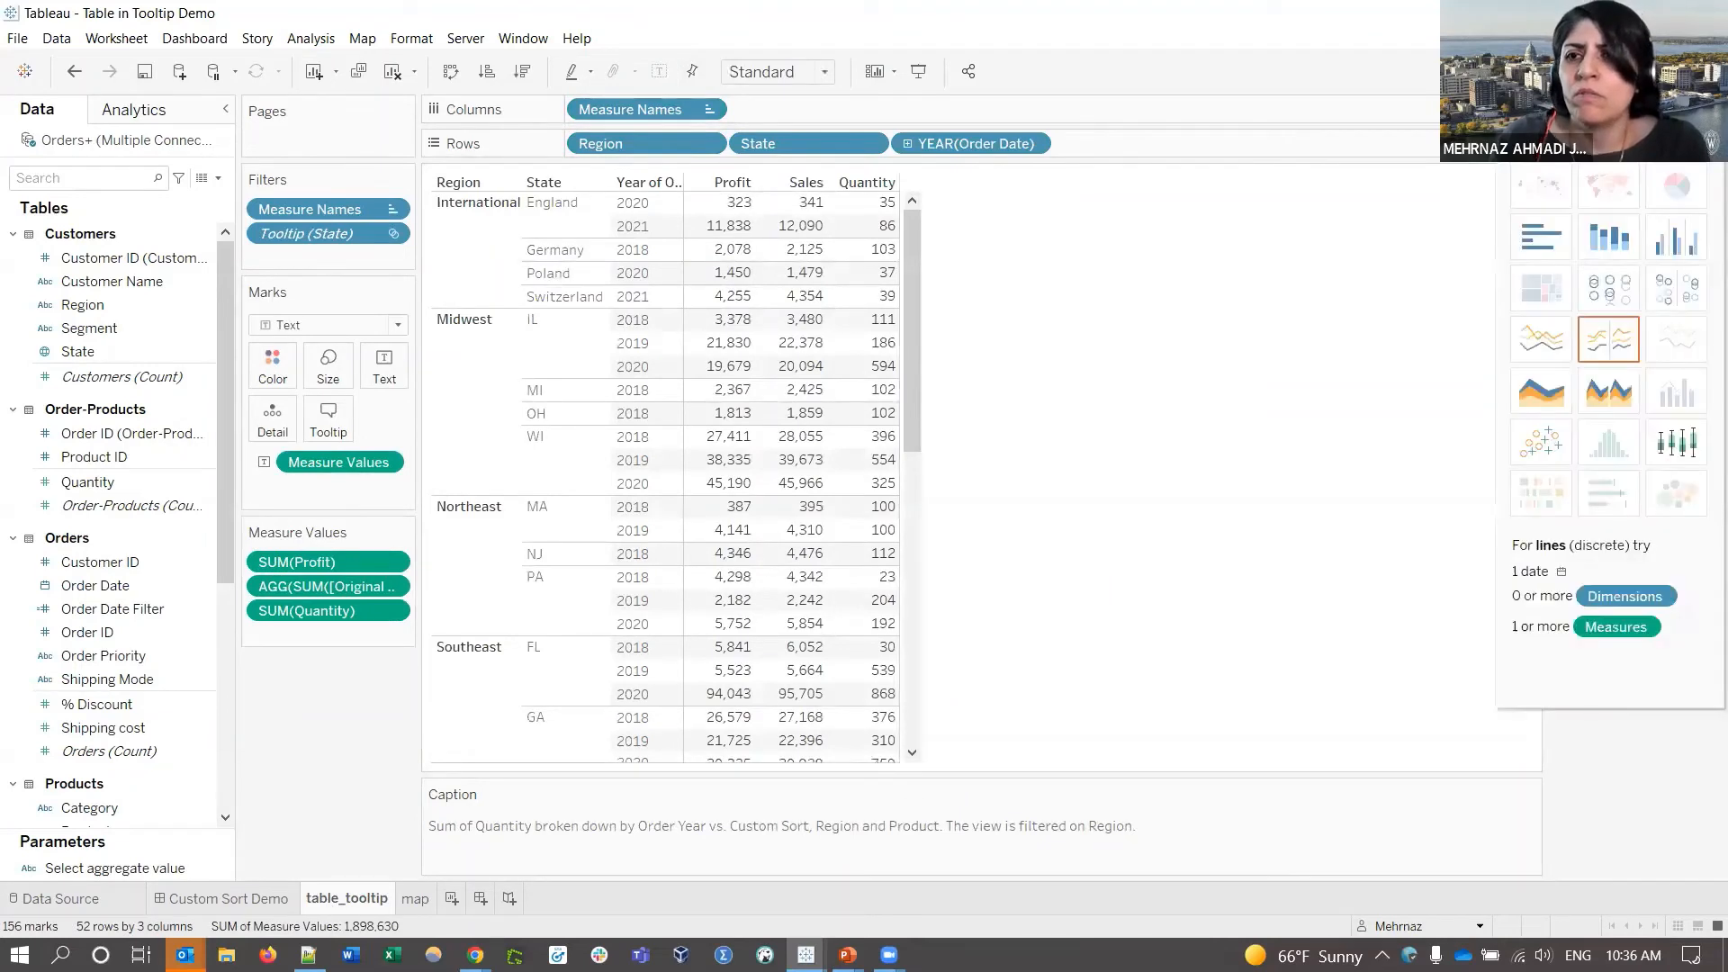
left_click(1546, 338)
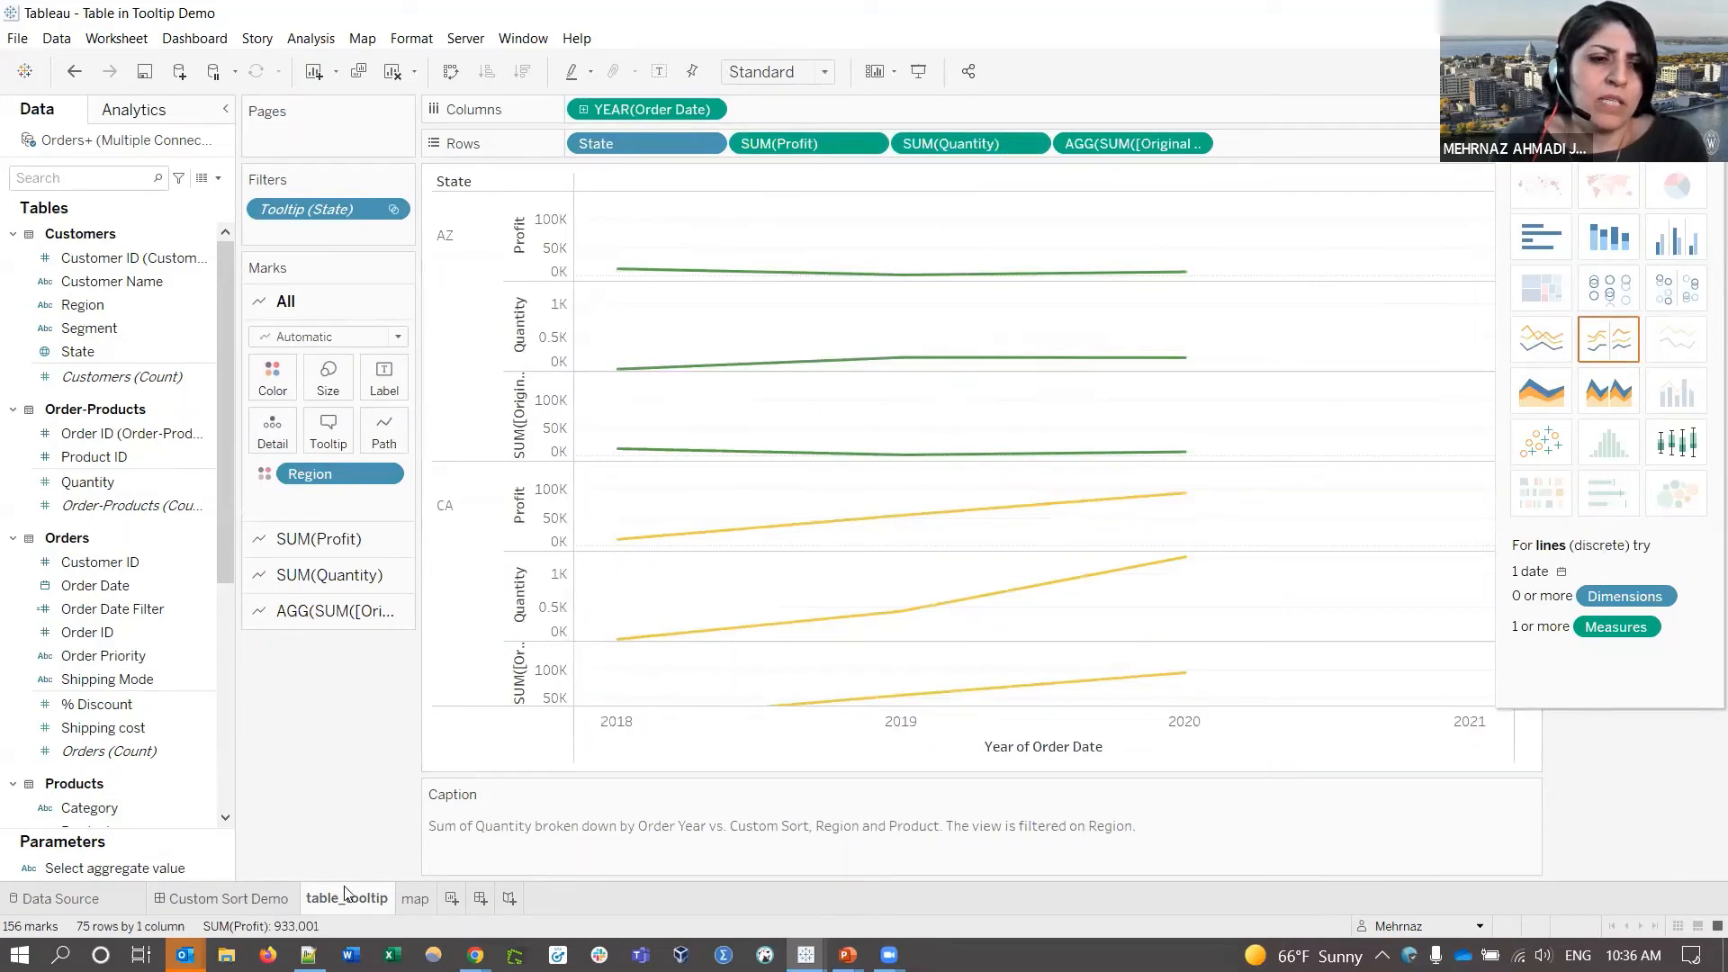
left_click(414, 899)
mouse_move(953, 582)
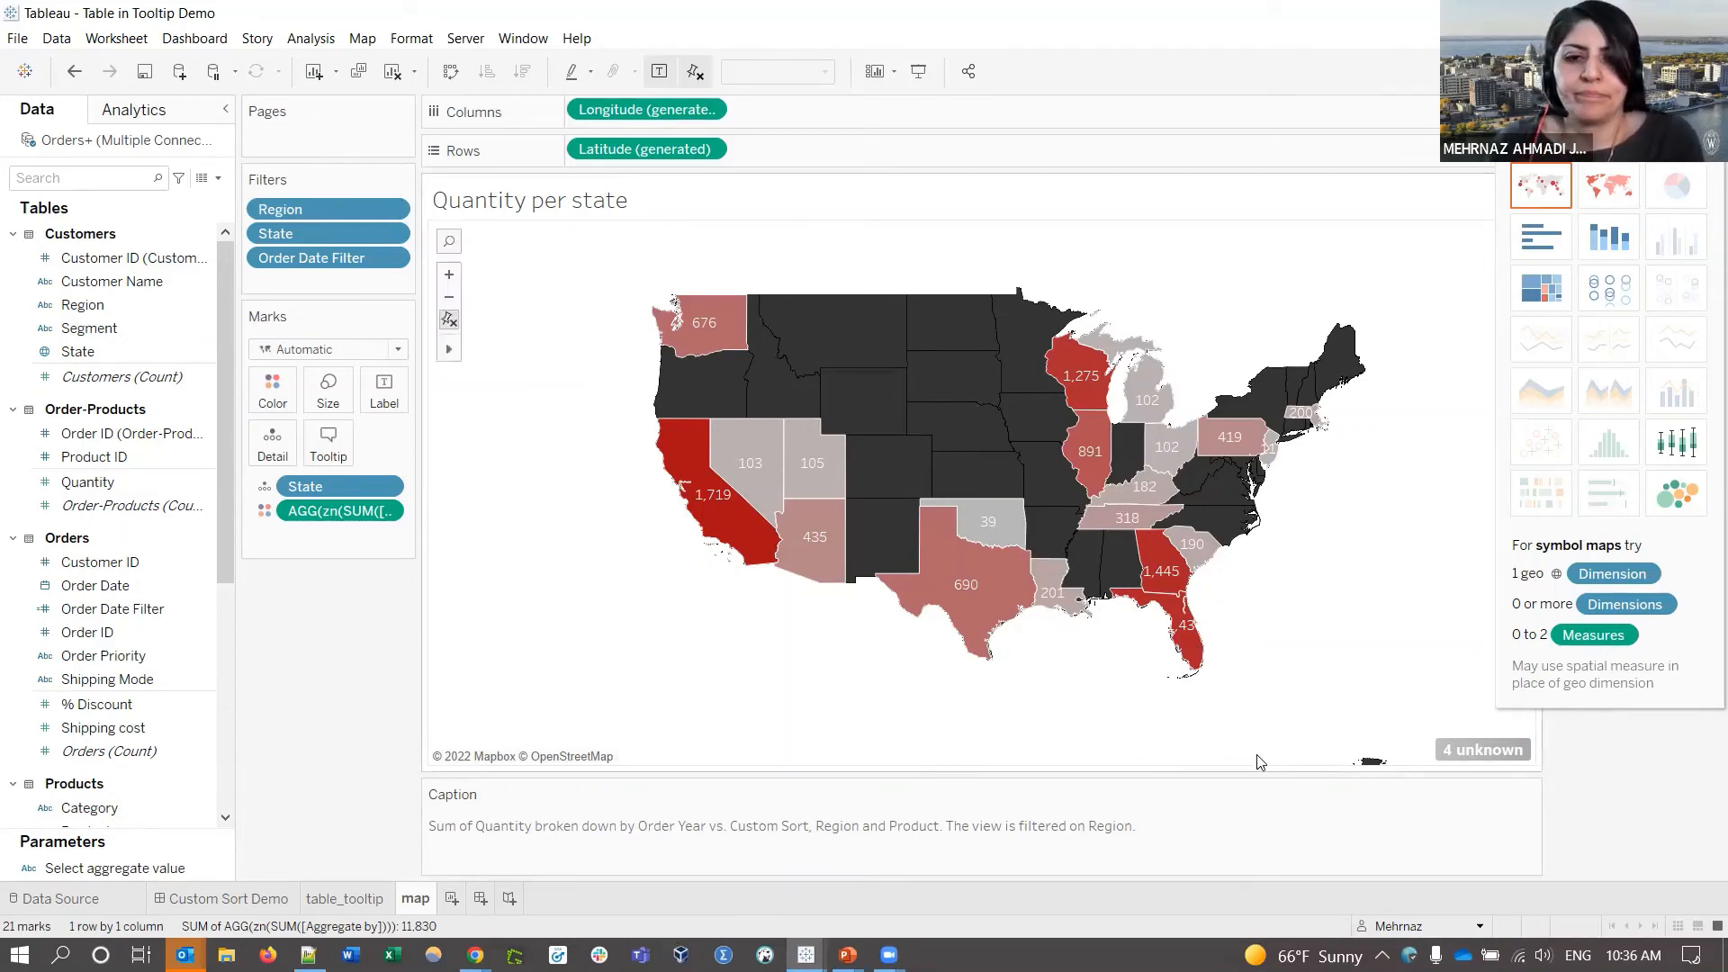
- Resume the PowerPoint slide show and move from Tooltip Chart Demo through Resources to Partial Average Demo
mouse_move(847, 955)
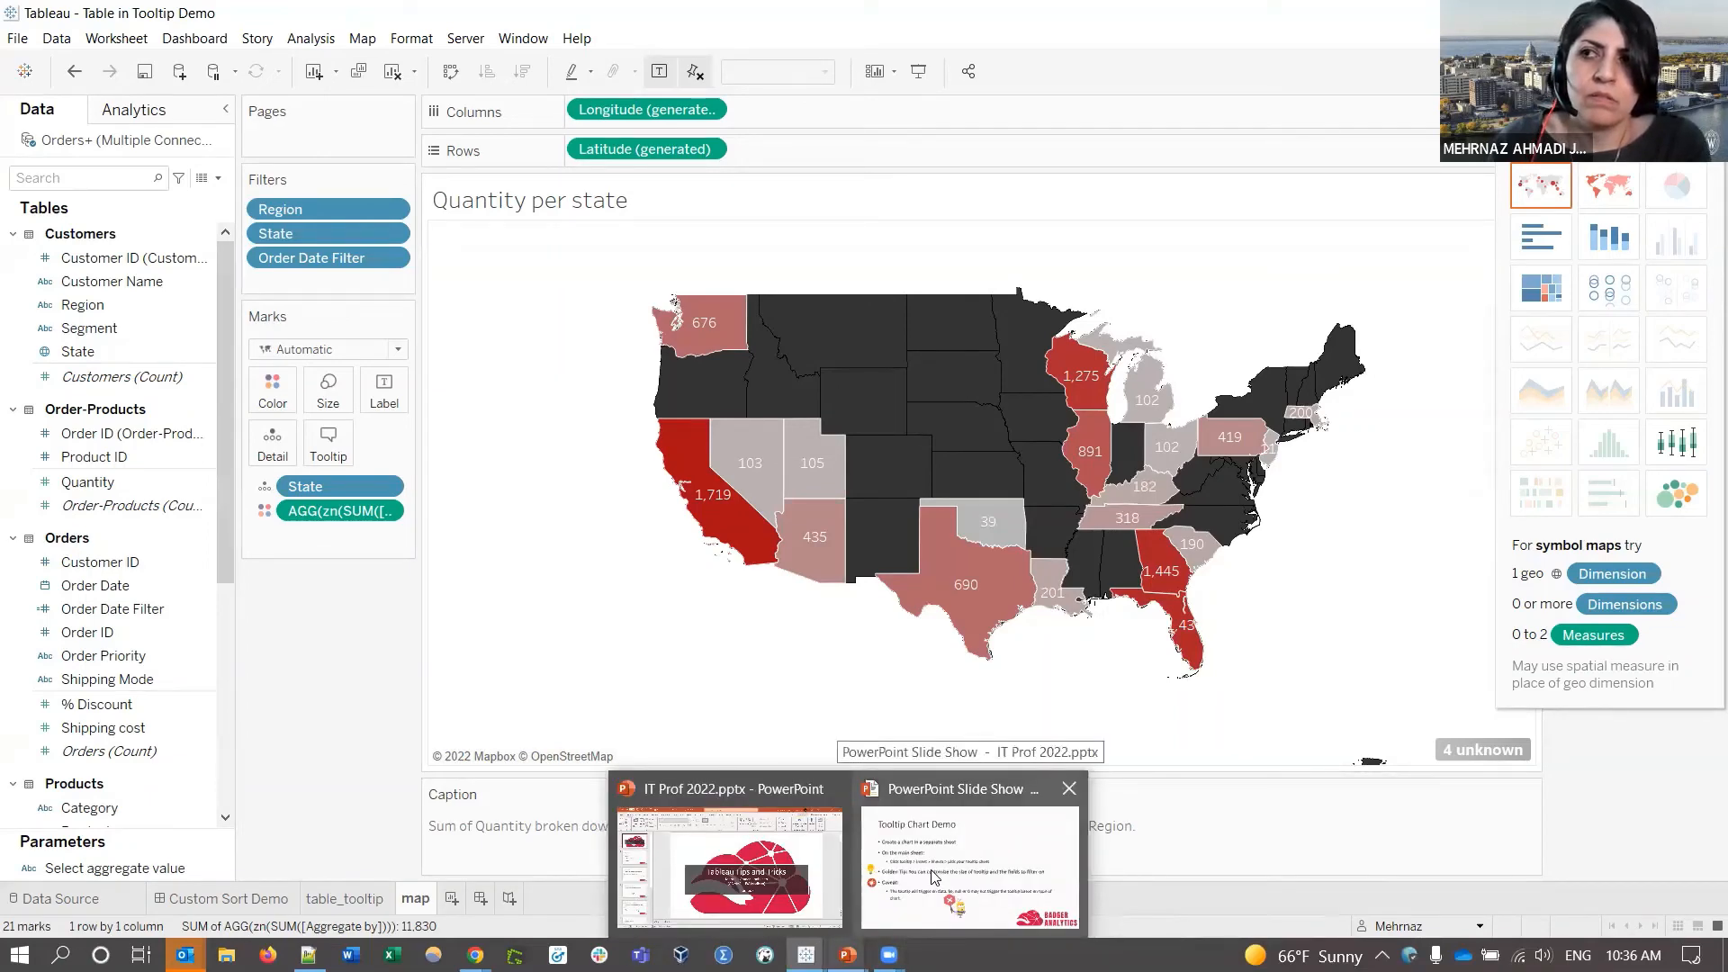
left_click(934, 878)
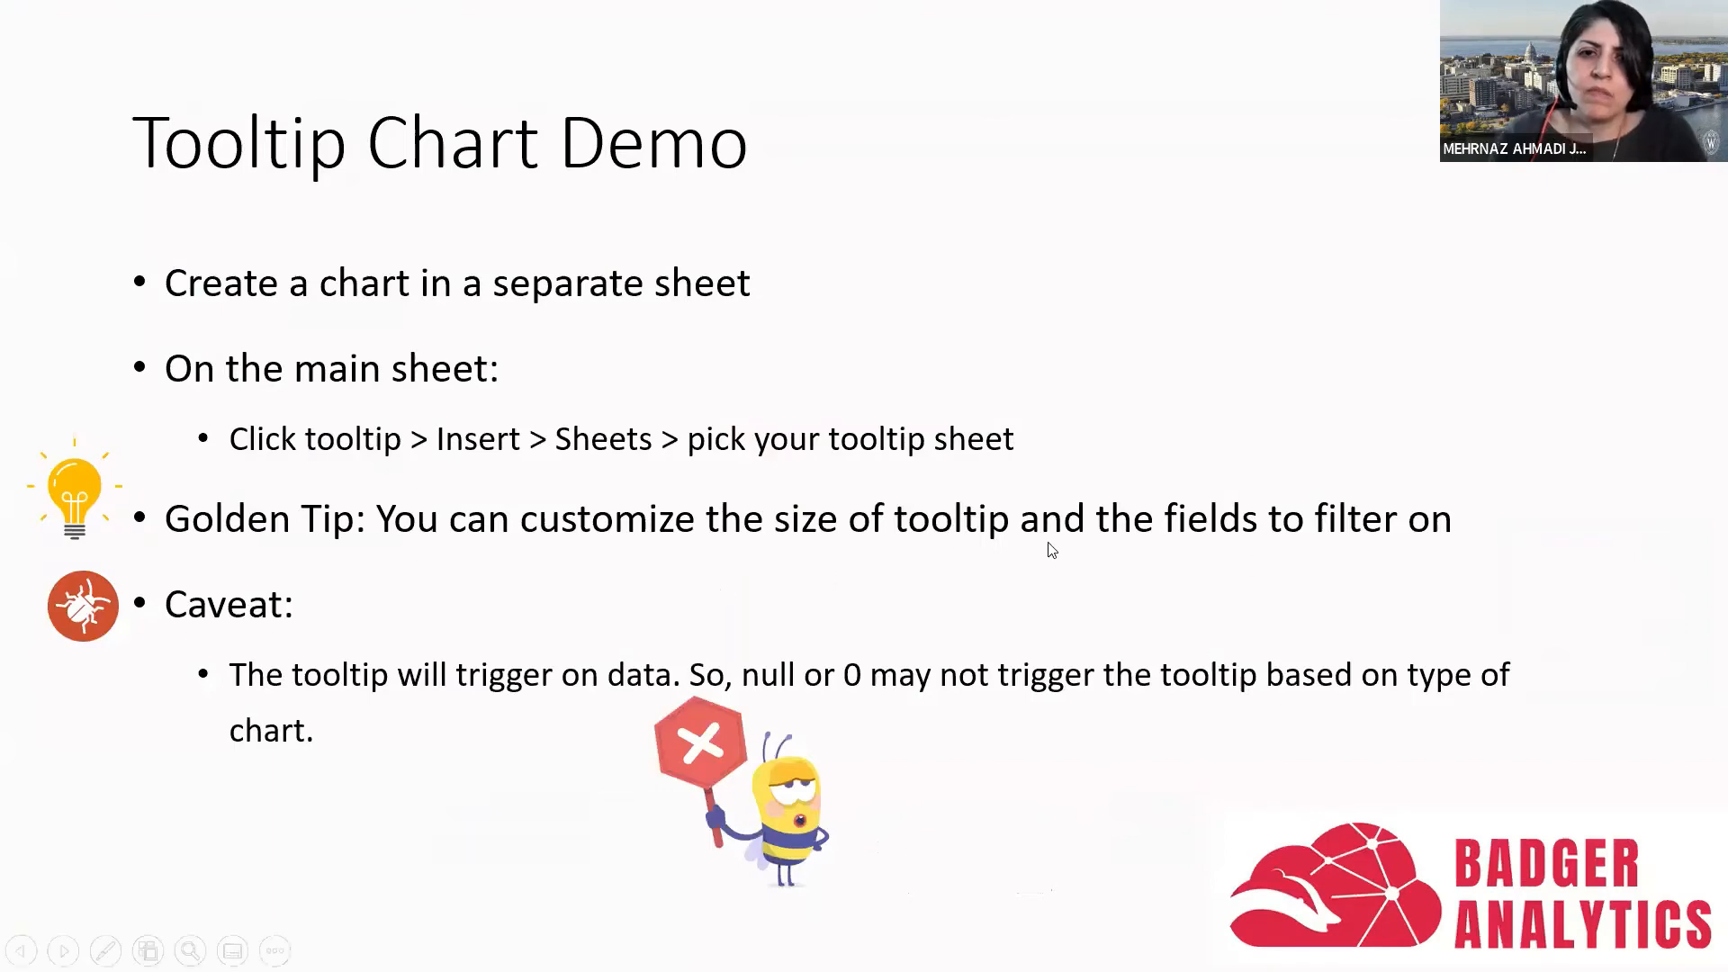
left_click(981, 628)
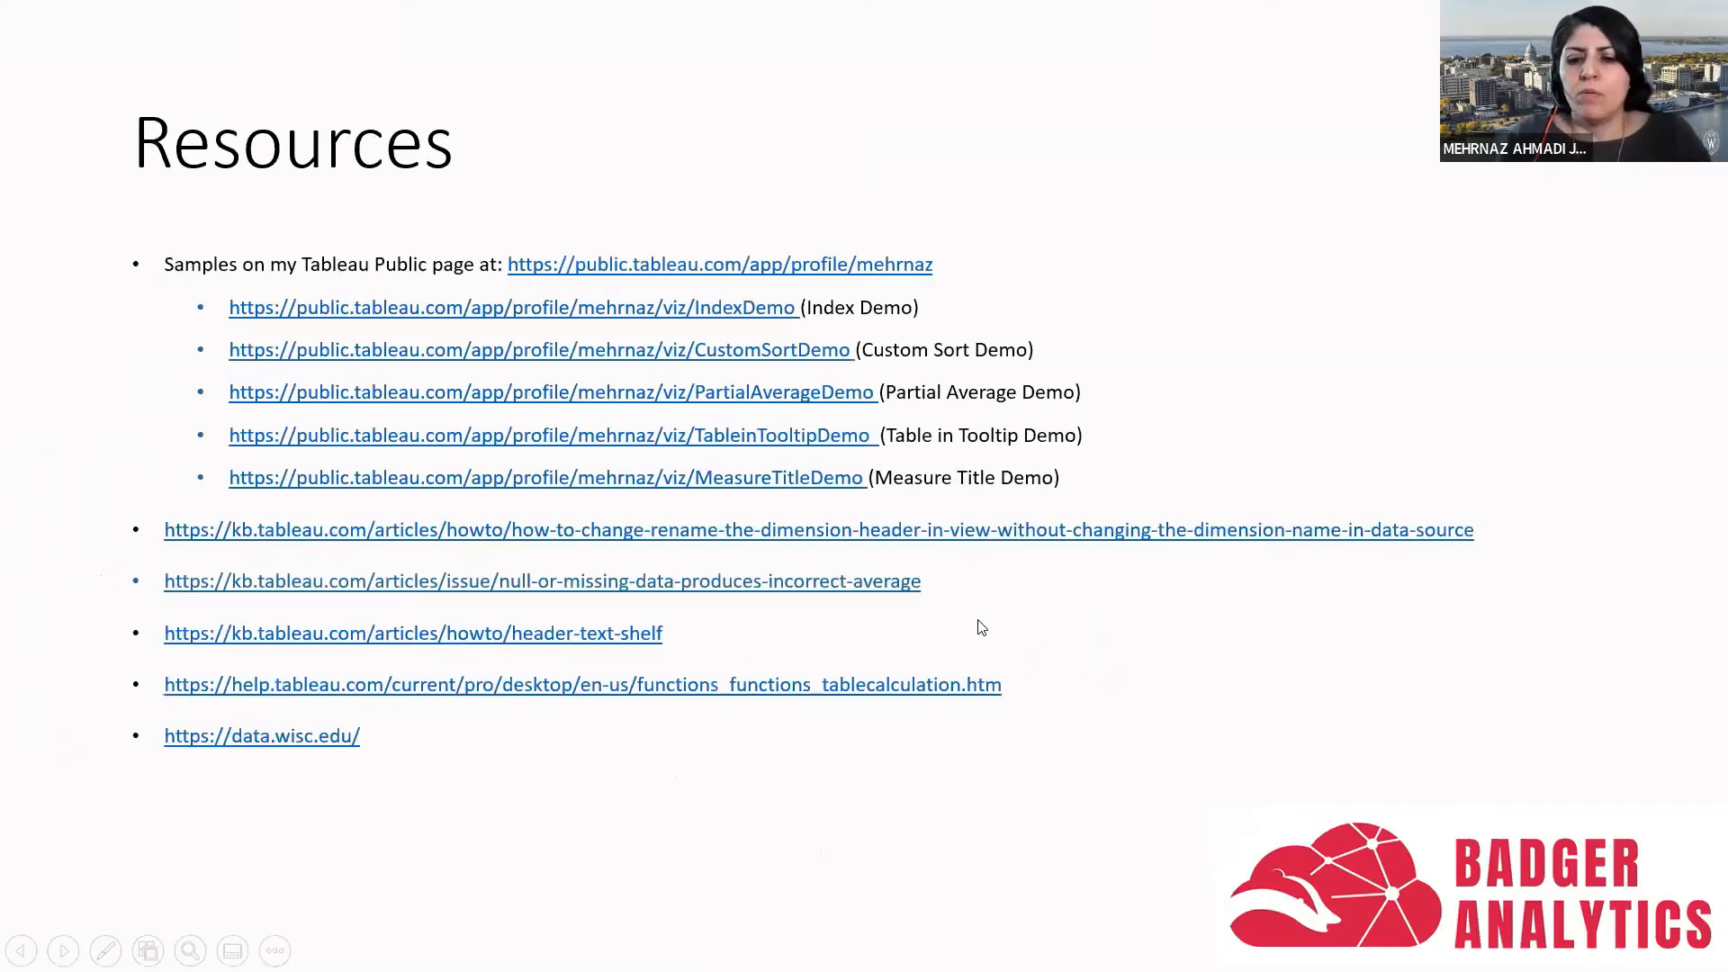
key("Left")
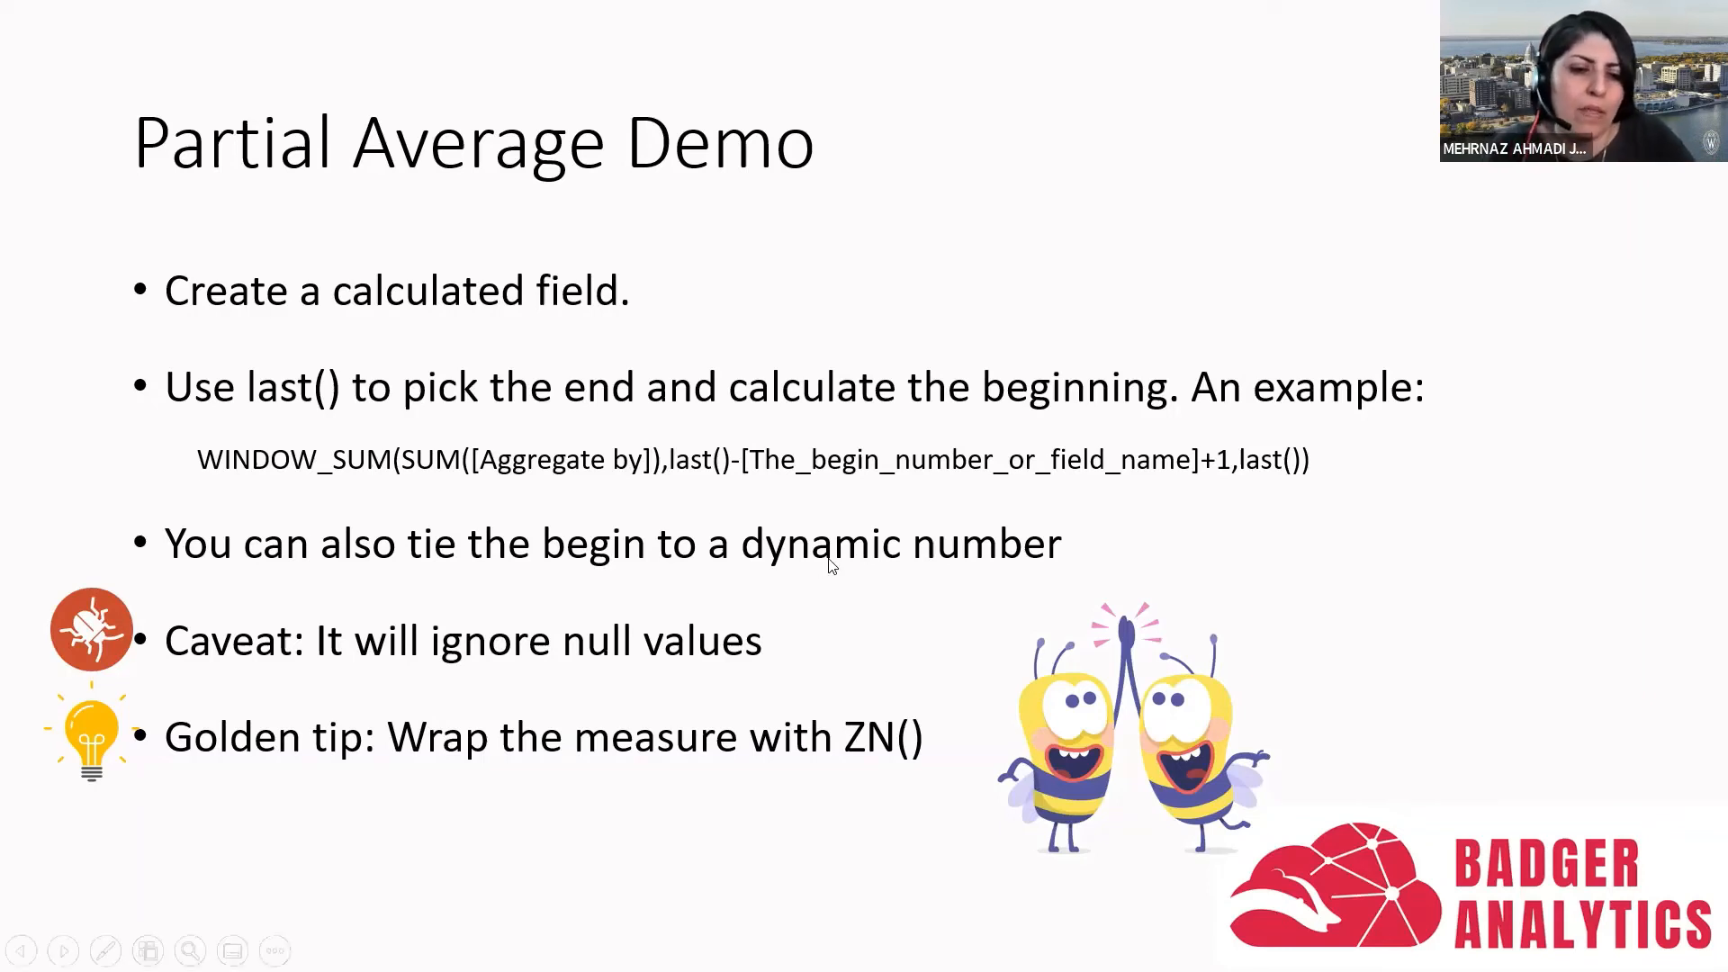
- Leave the slide show and open the Partial Average Demo workbook's dashboard with the Profit per year table
key("alt+Tab")
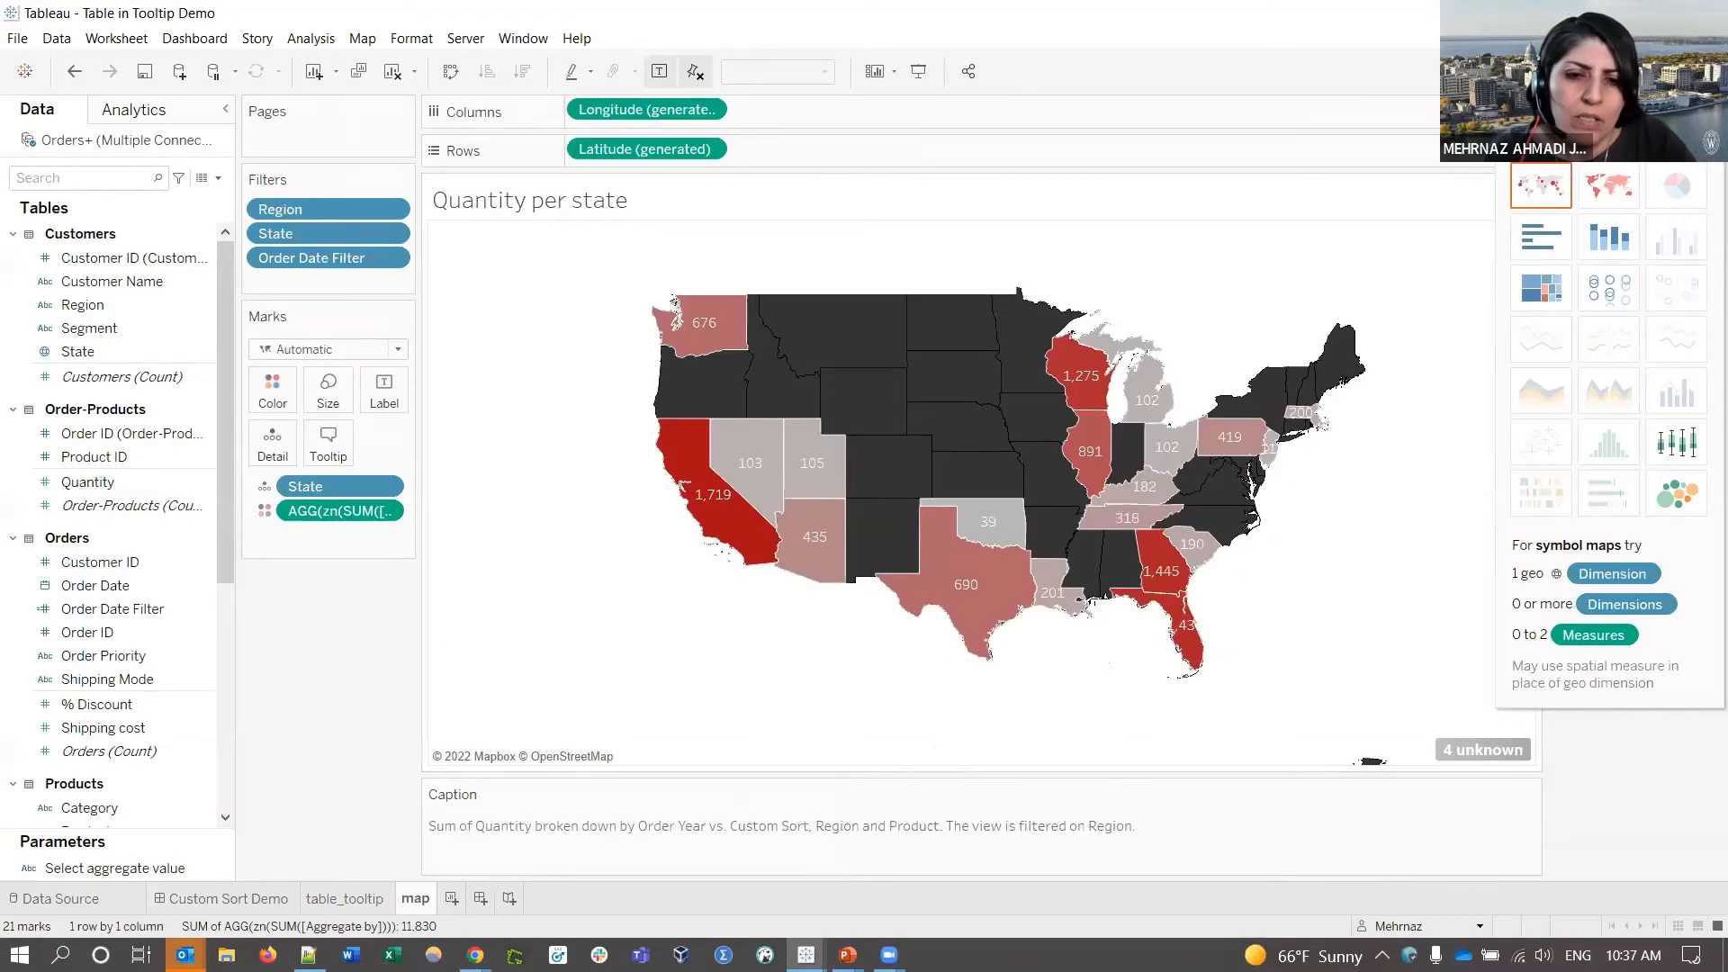
mouse_move(806, 952)
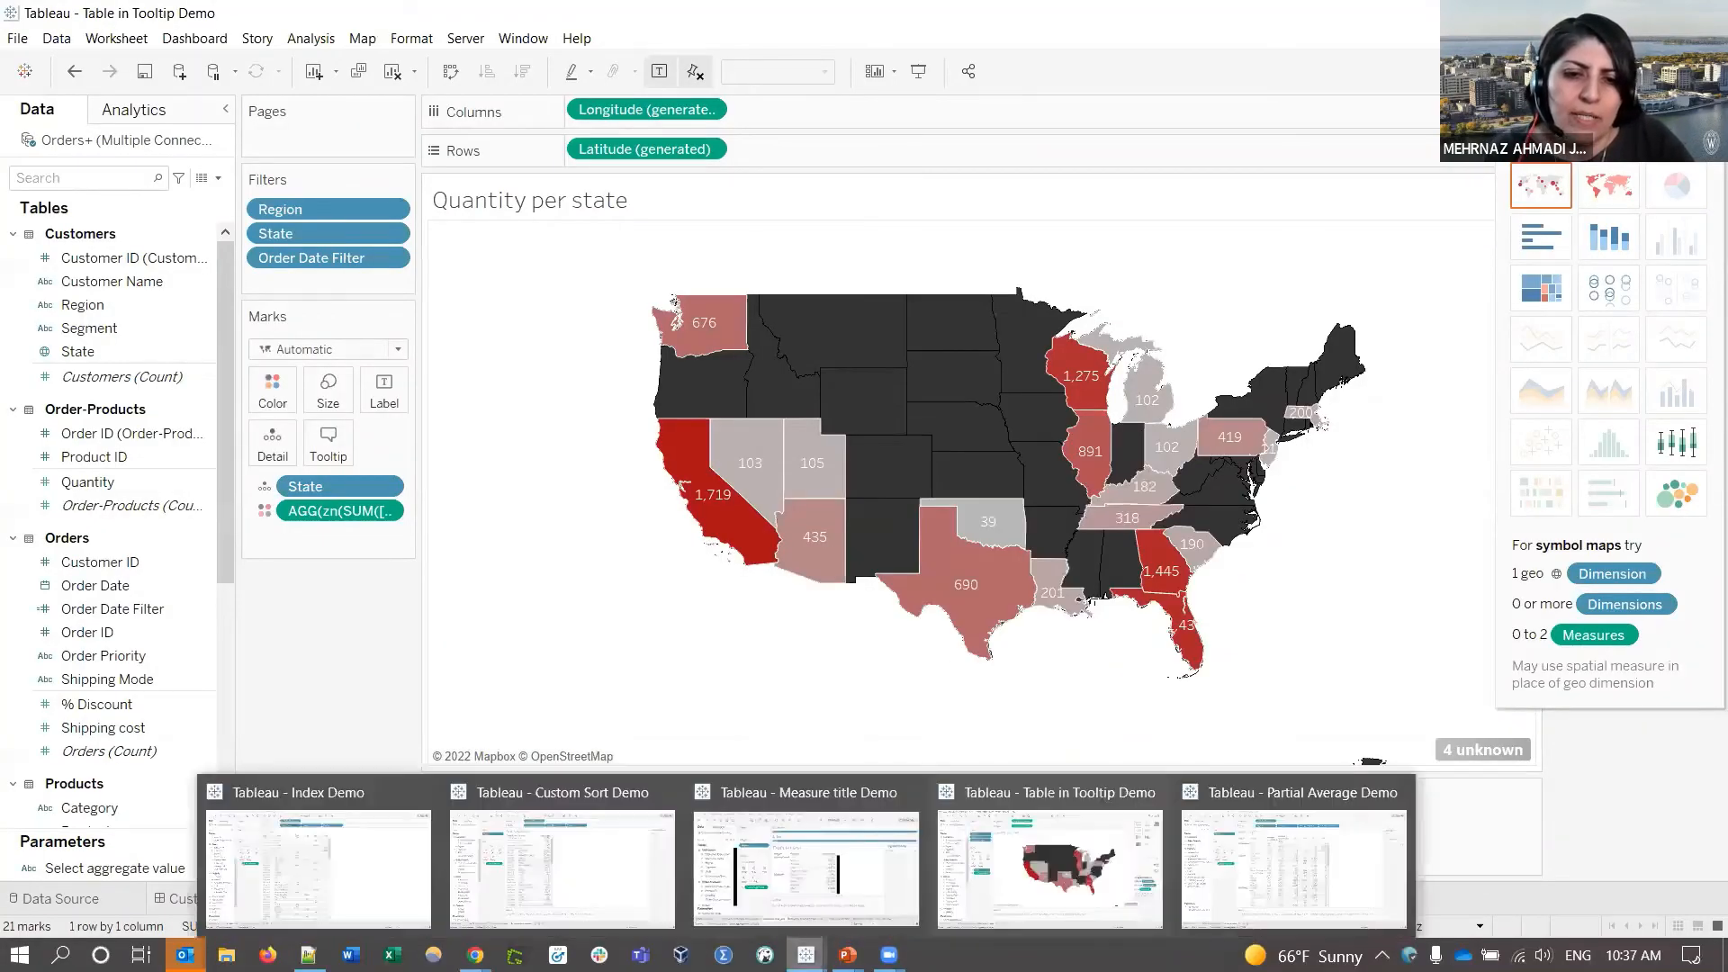
left_click(1322, 897)
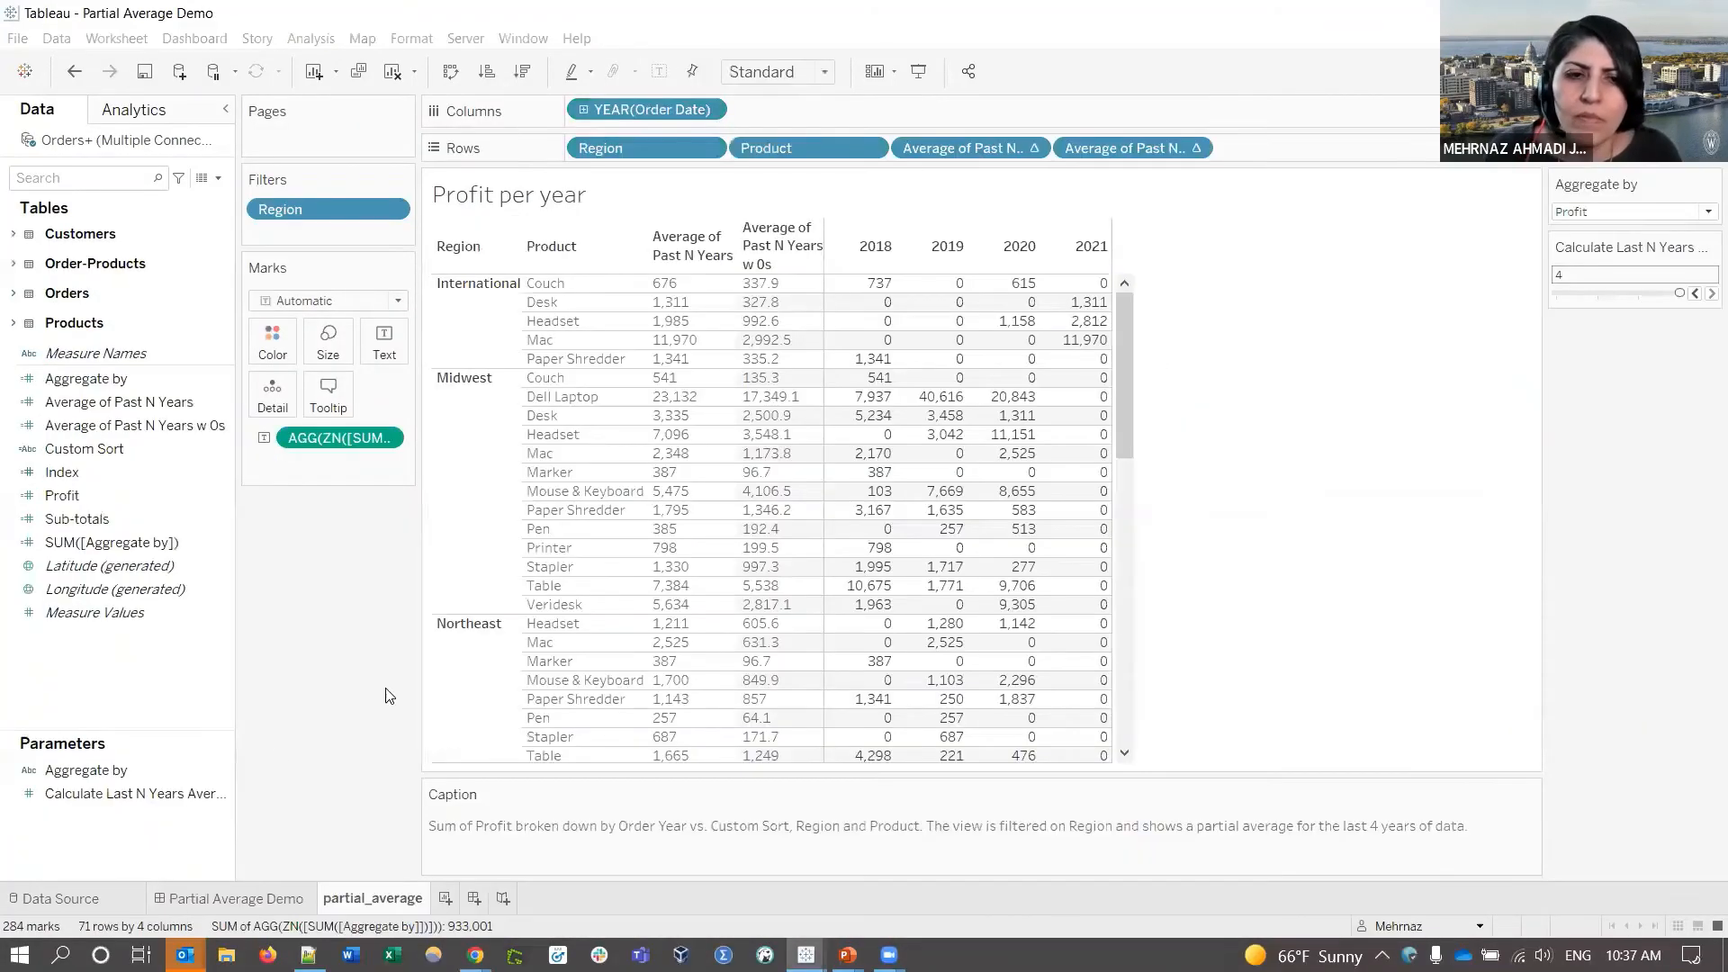
left_click(248, 895)
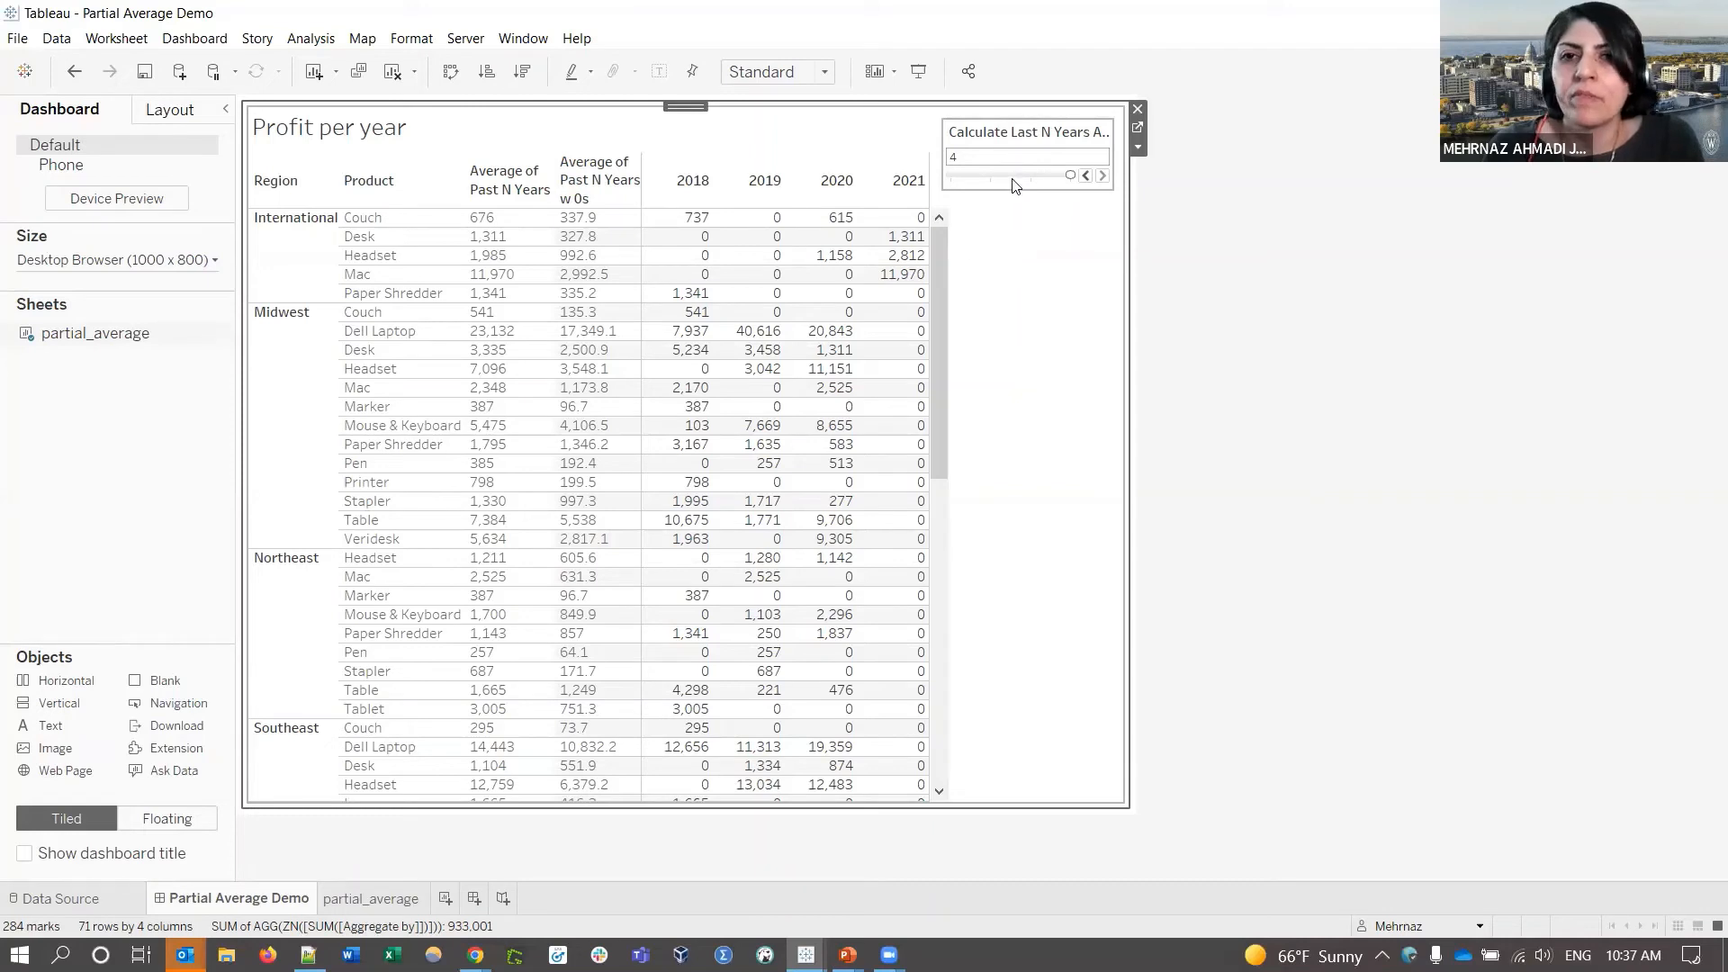
- Step the past-N-years slider from 4 down to 1 and back to 4, then open the partial_average worksheet
left_click(1086, 177)
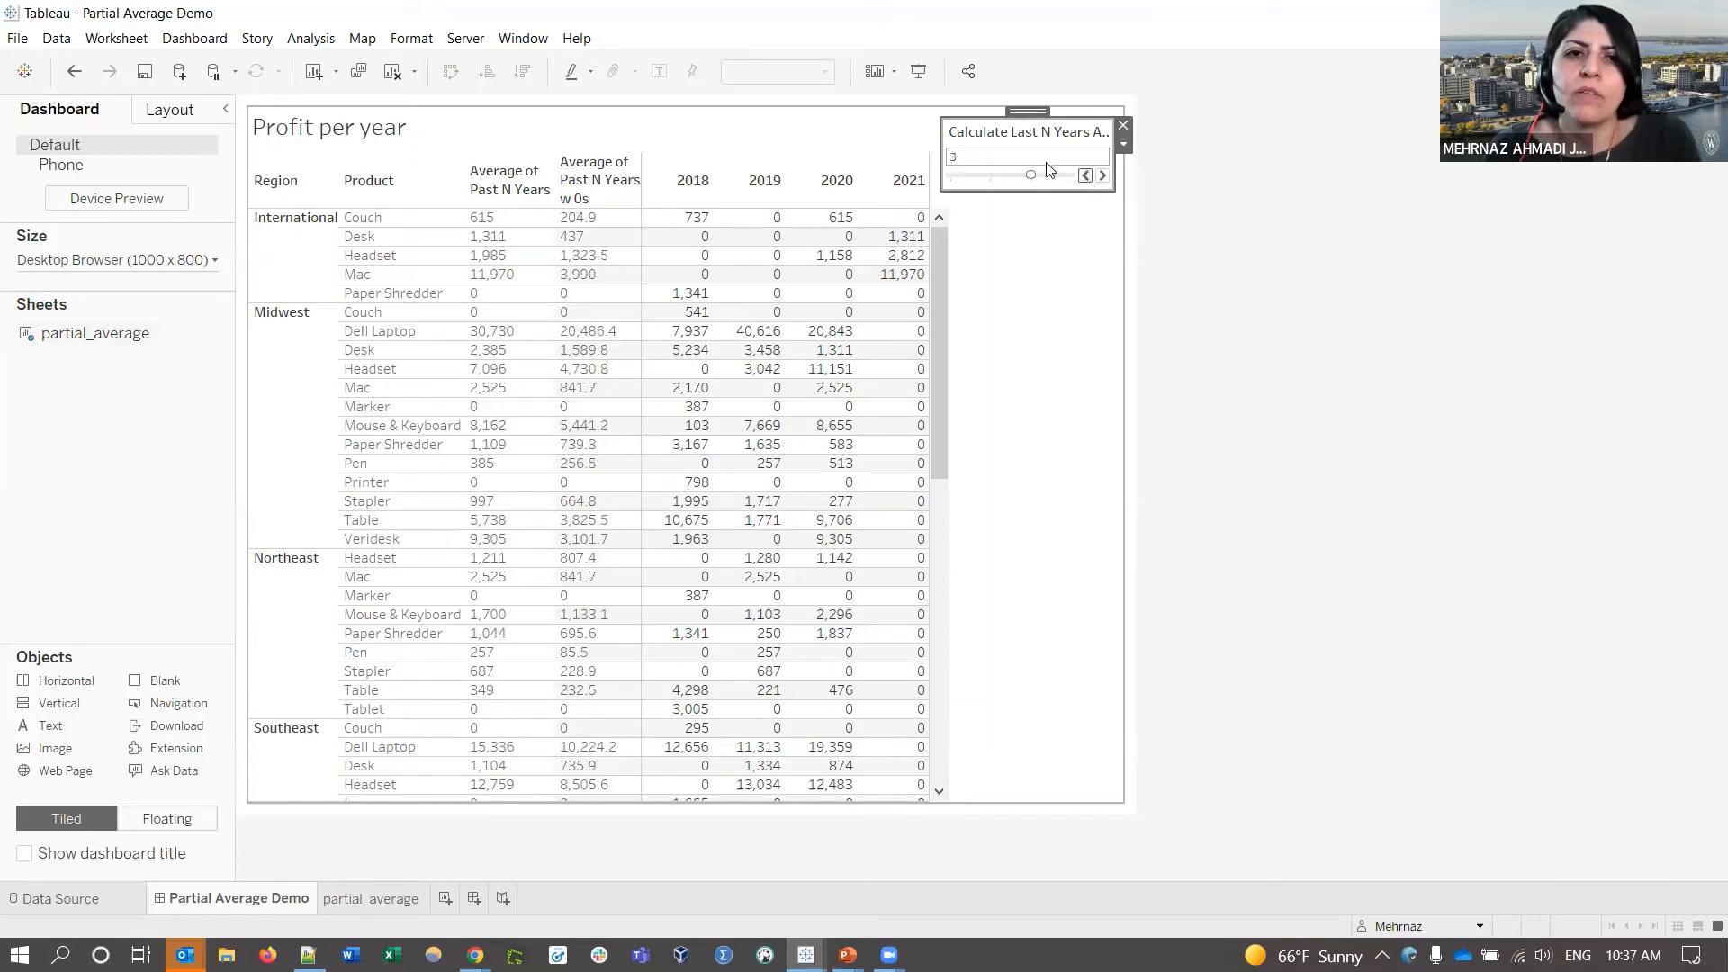
left_click(1086, 177)
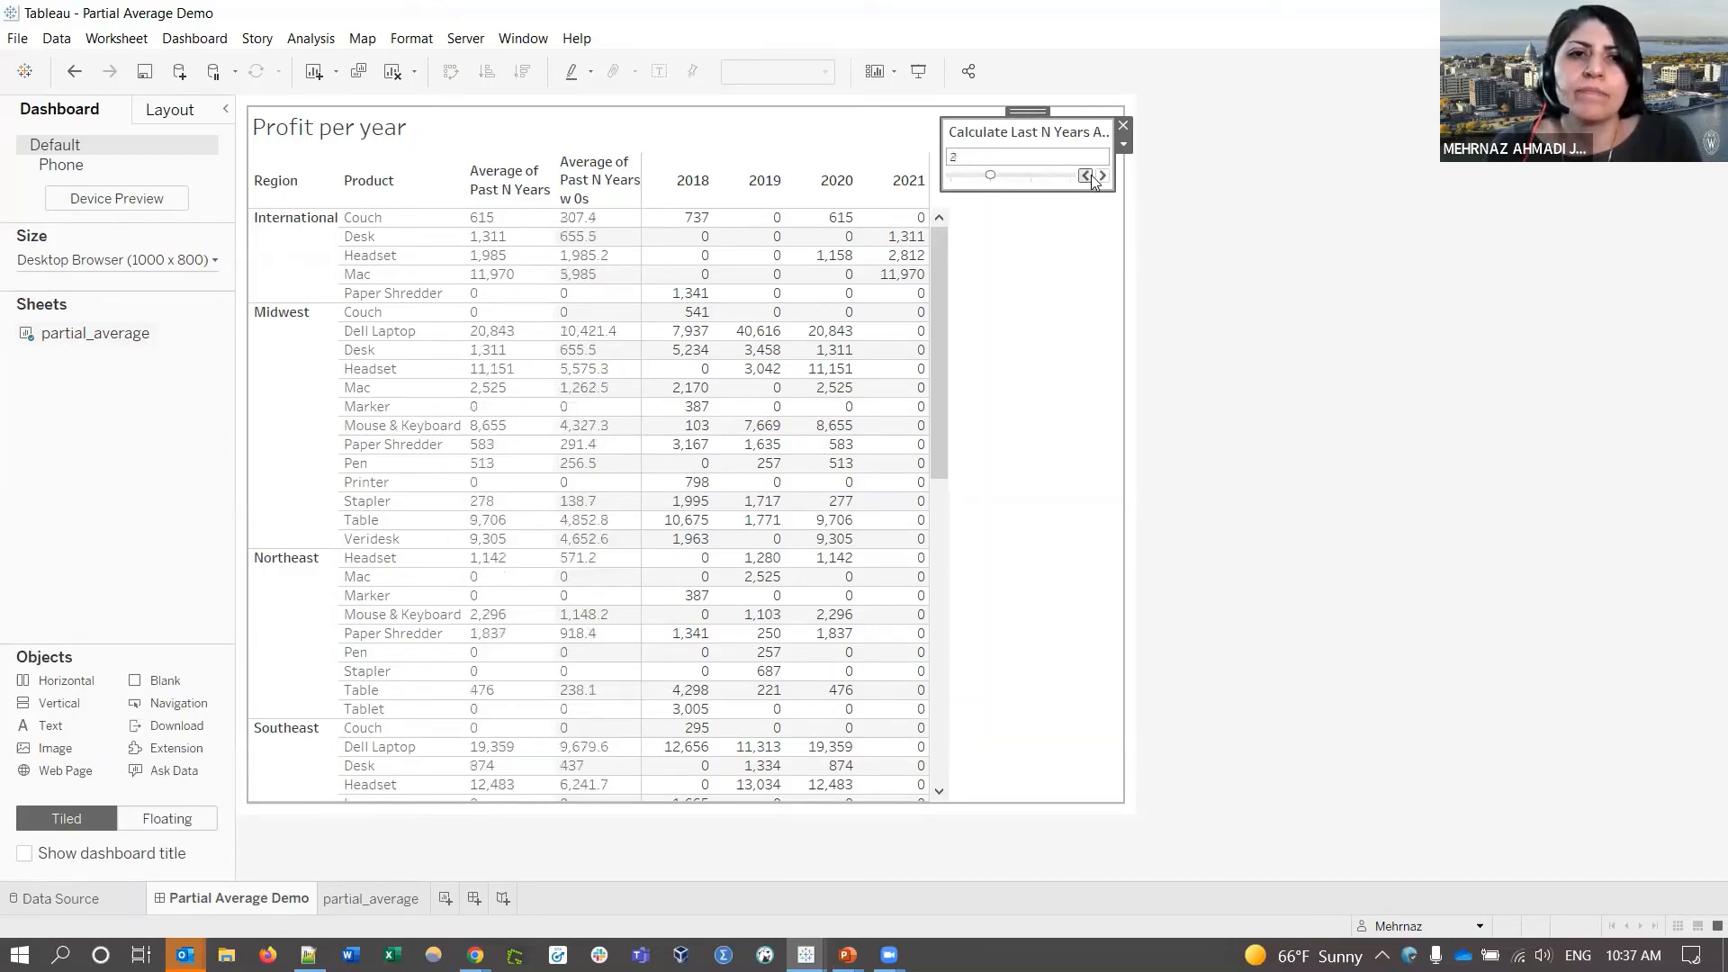
left_click(1086, 176)
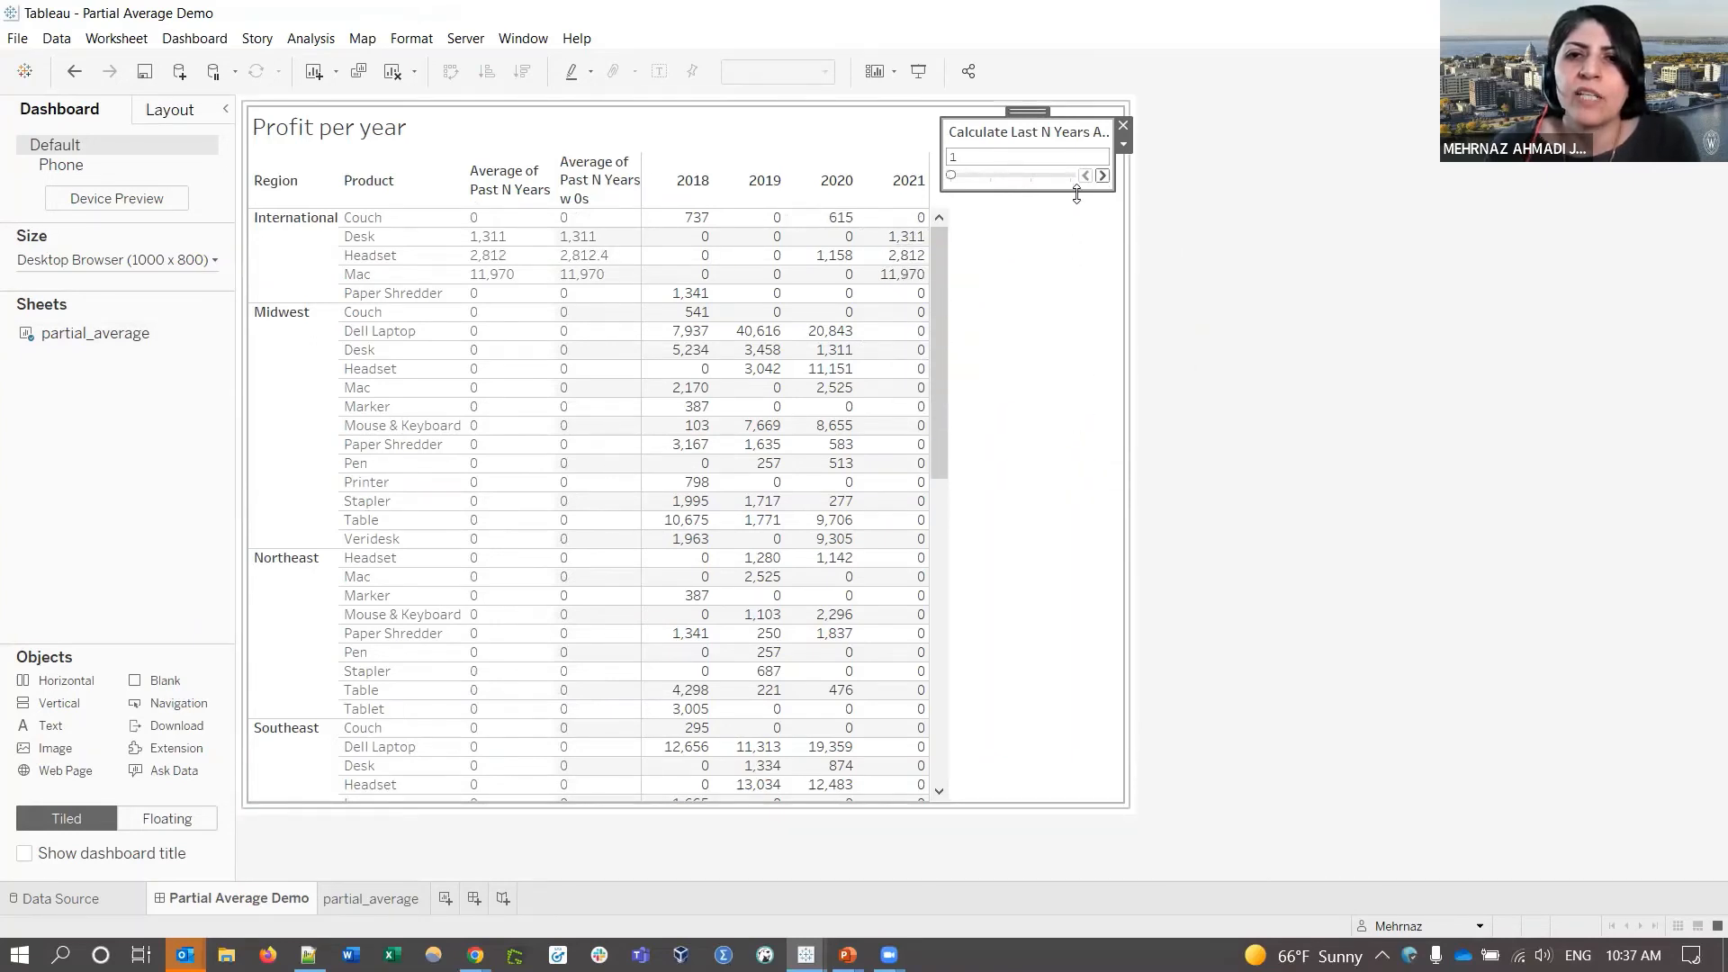
left_click(1102, 177)
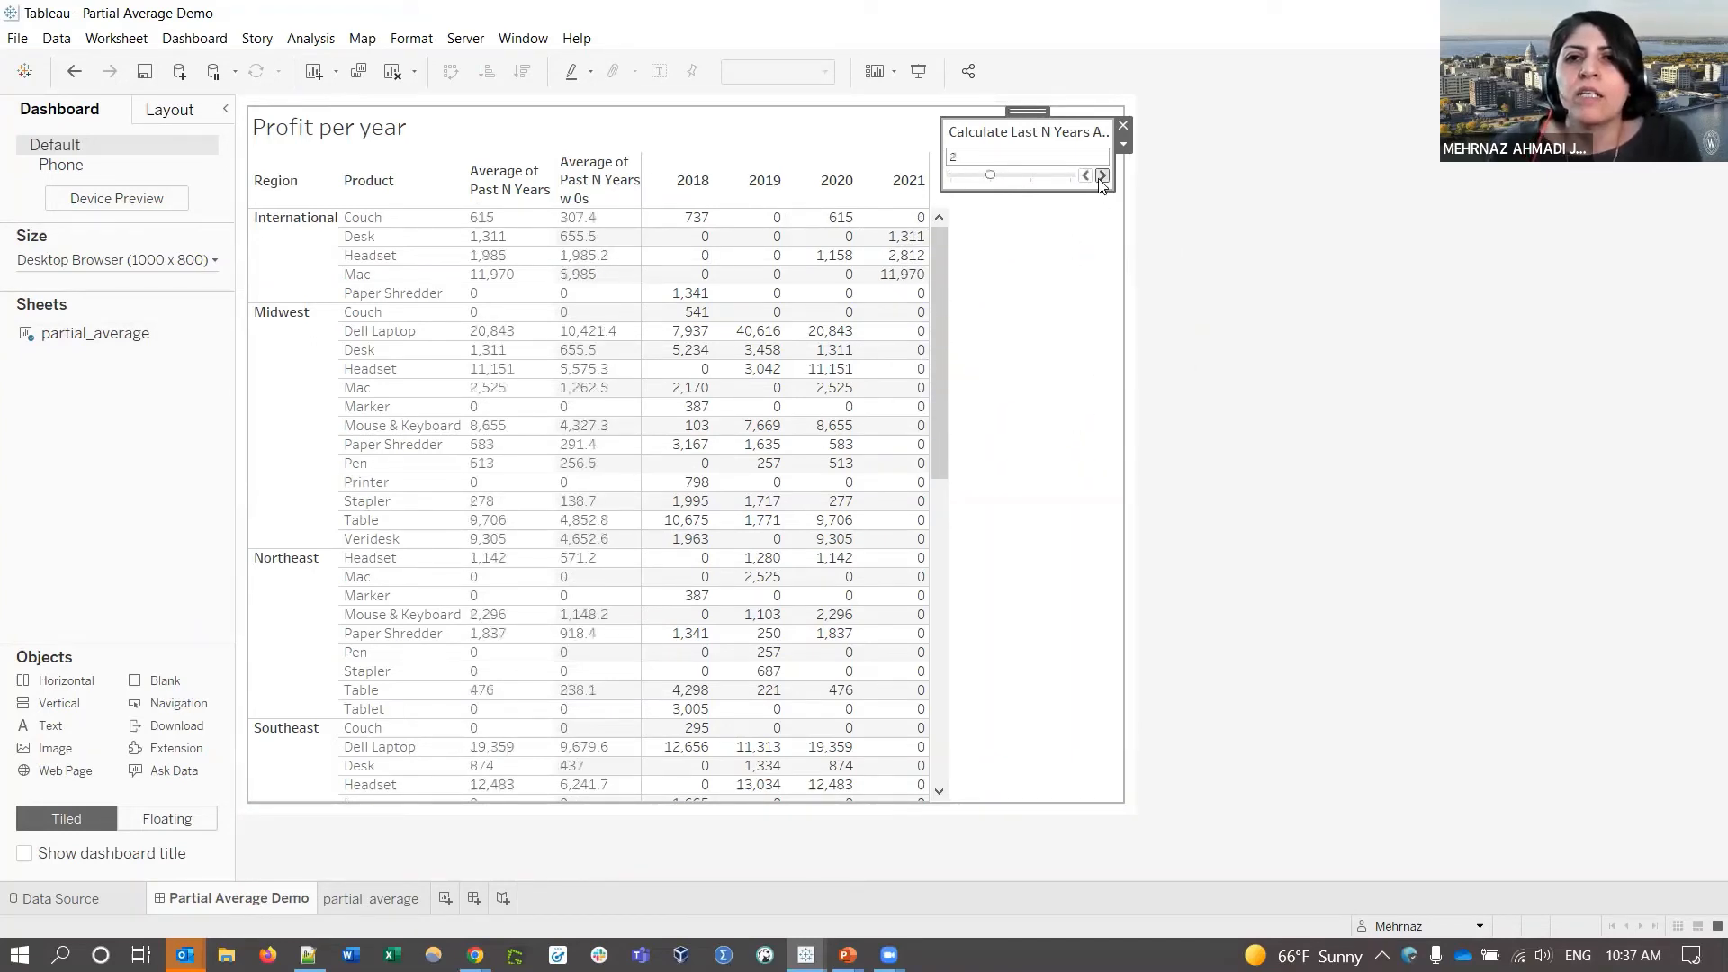
left_click(1102, 176)
left_click(1102, 177)
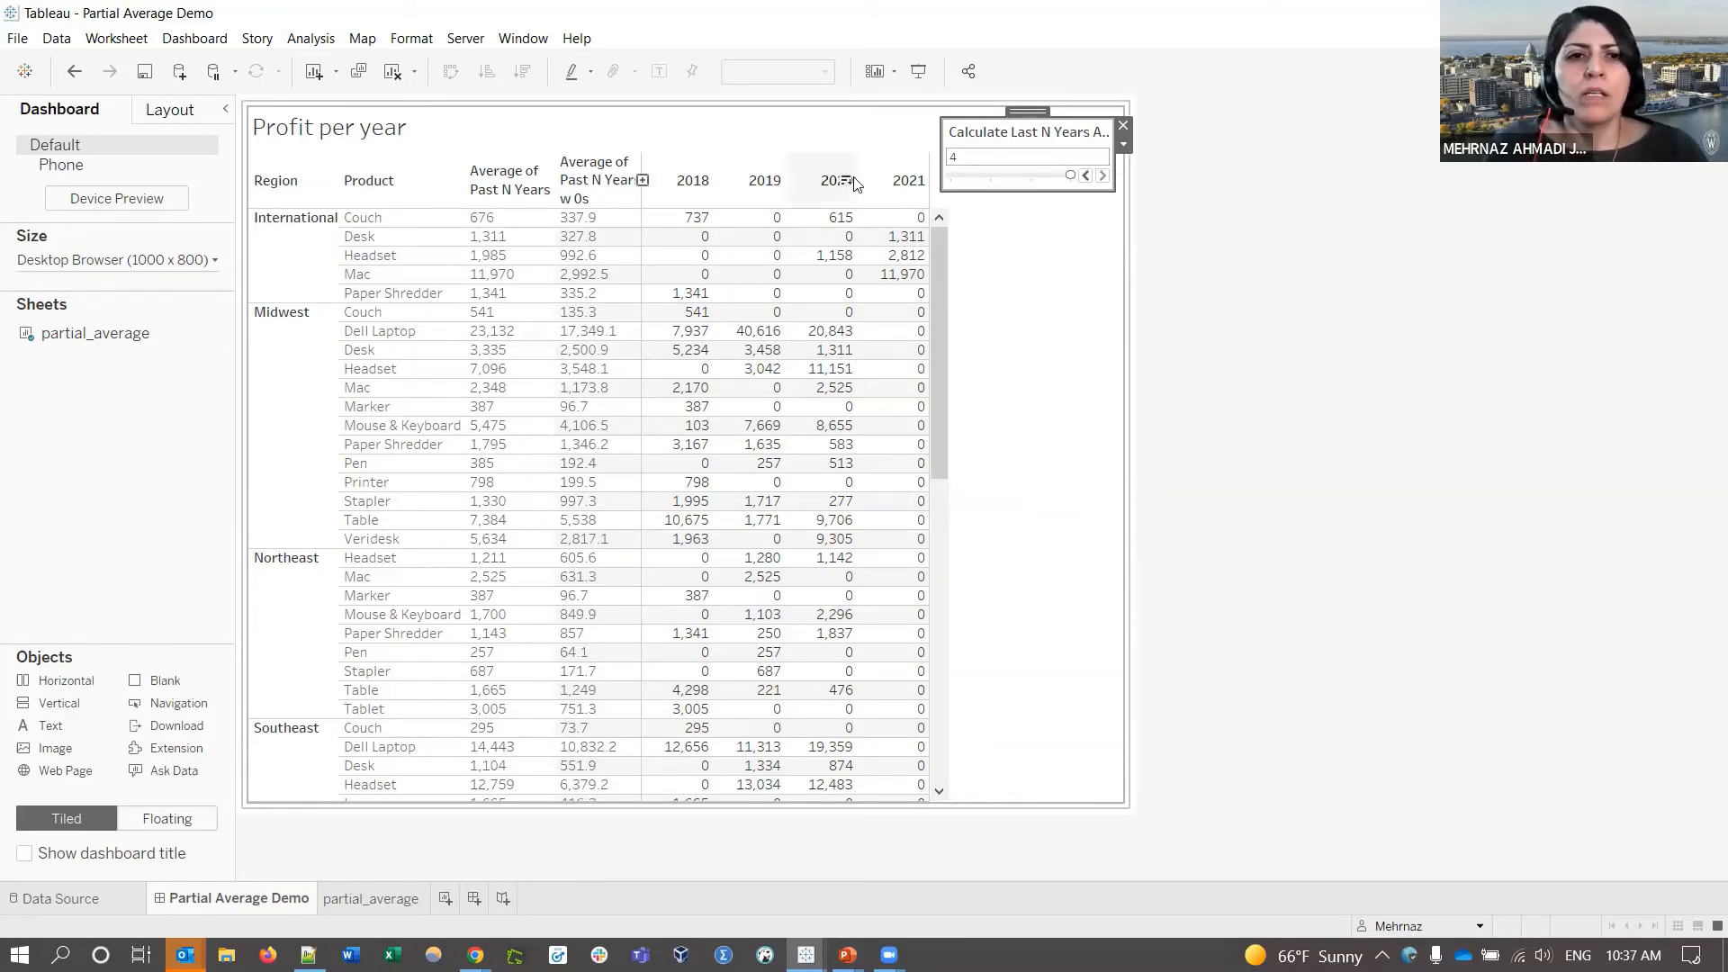
left_click(1011, 491)
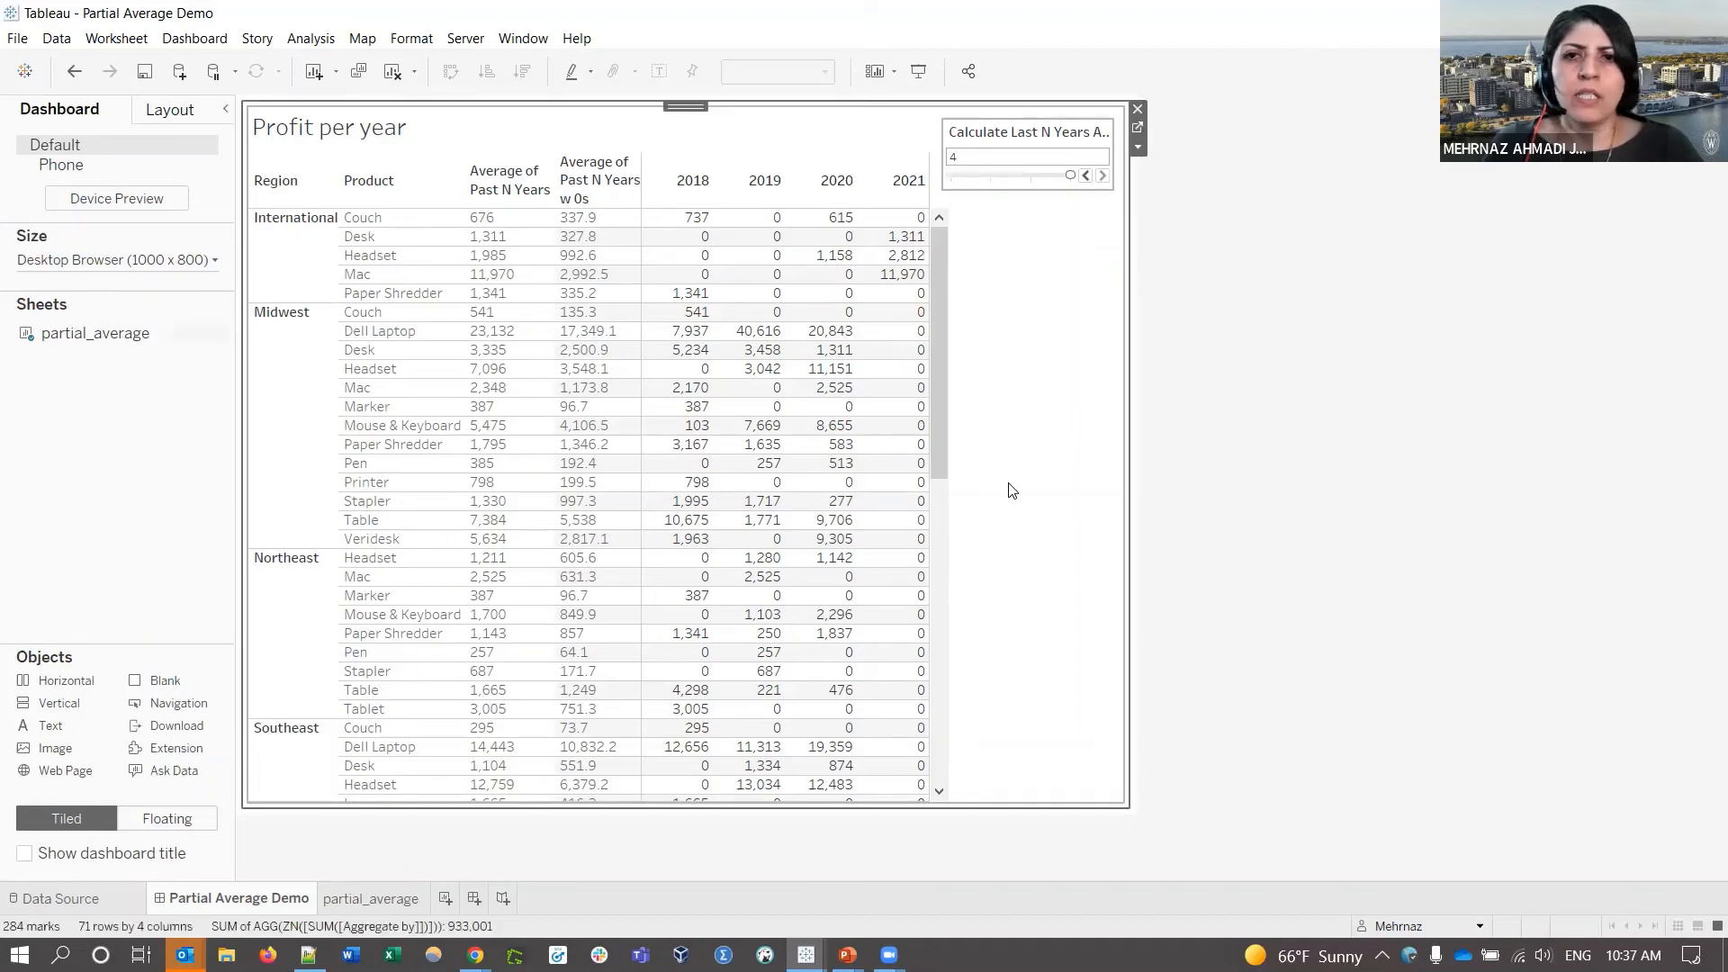
left_click(1138, 128)
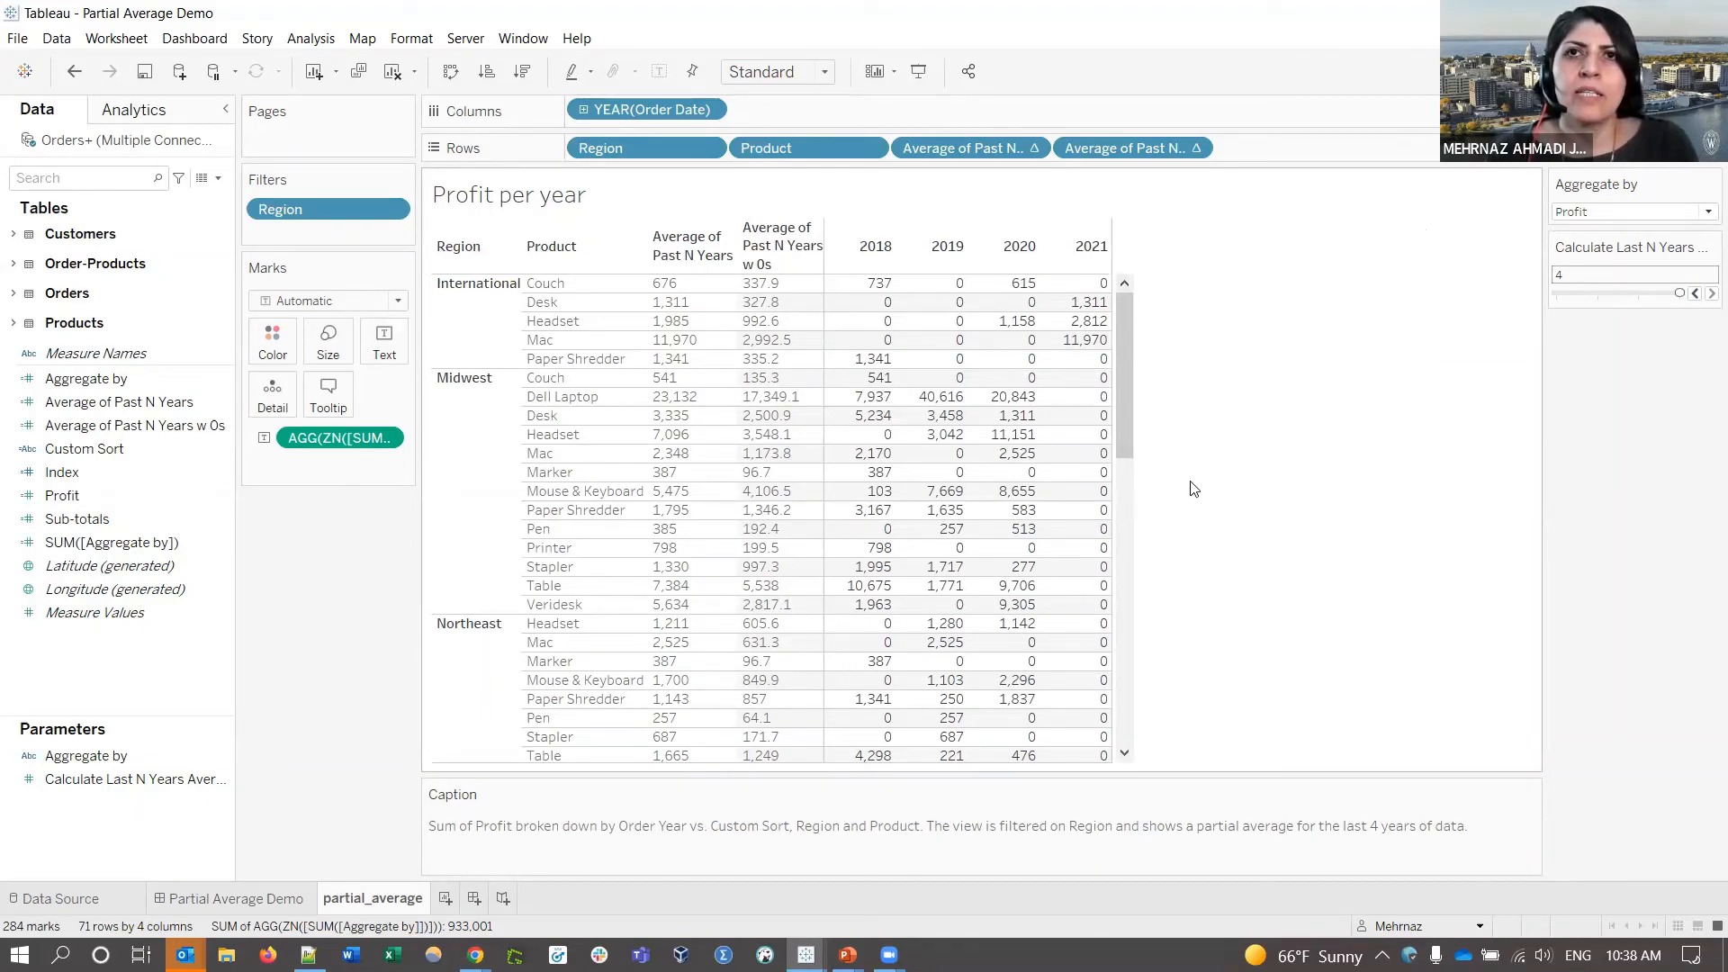
left_click(63, 540)
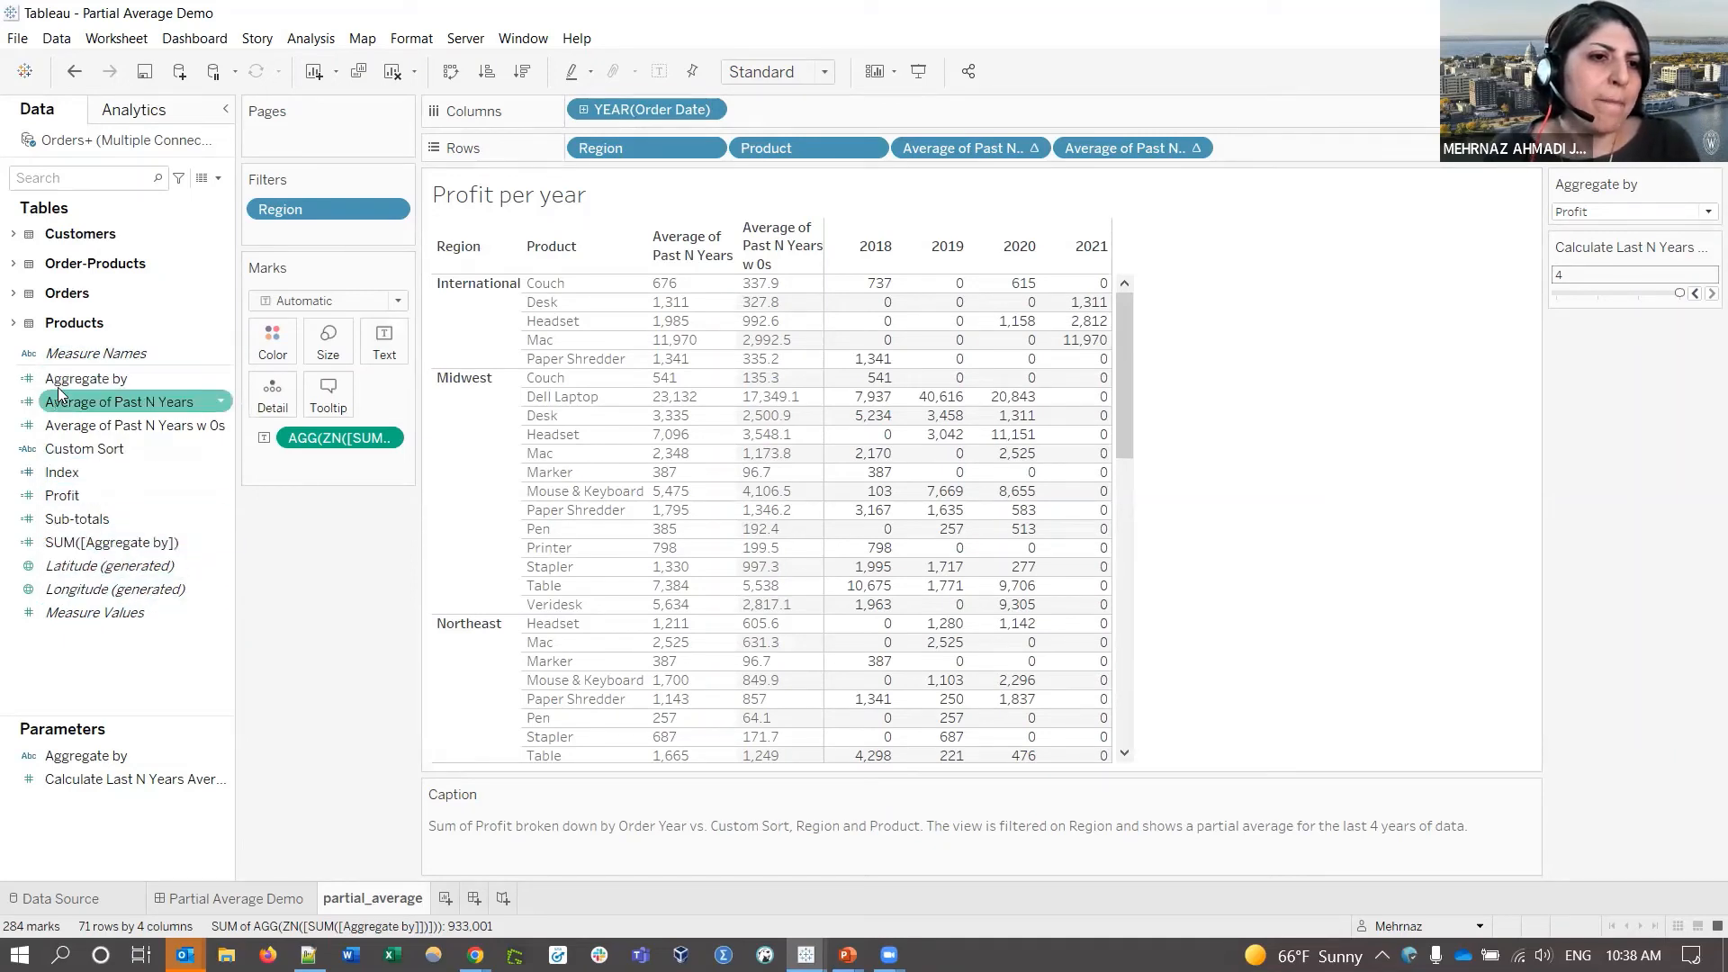
left_click(128, 405)
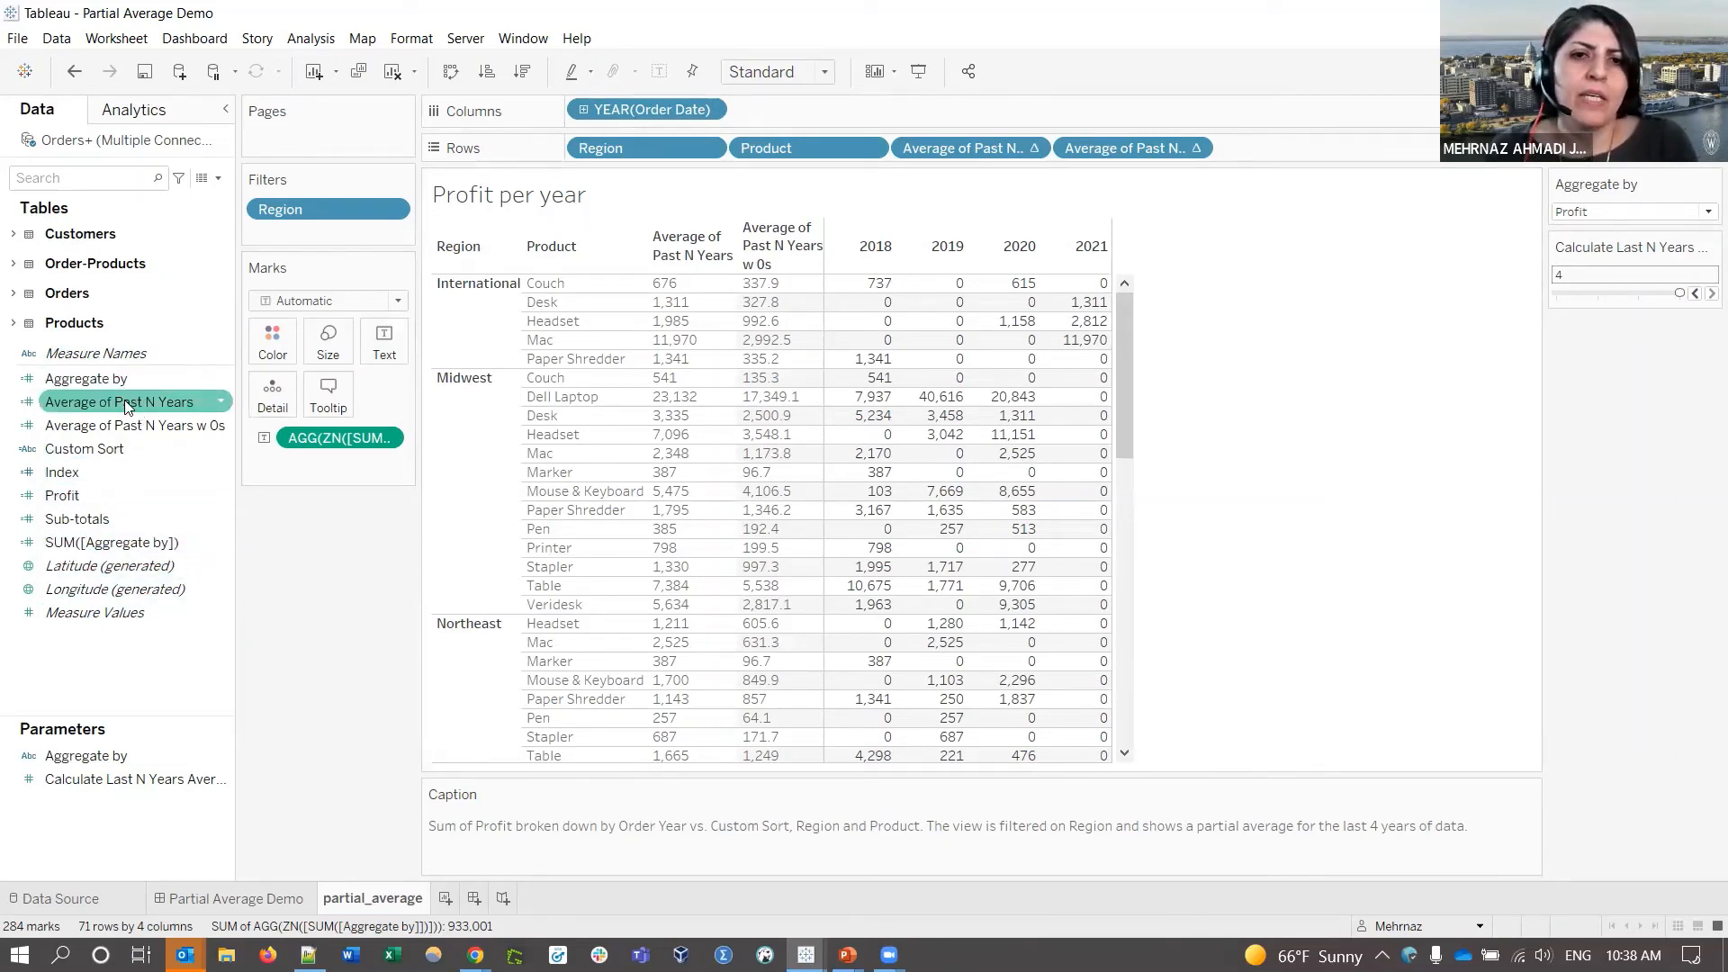
left_click_drag(128, 406, 946, 236)
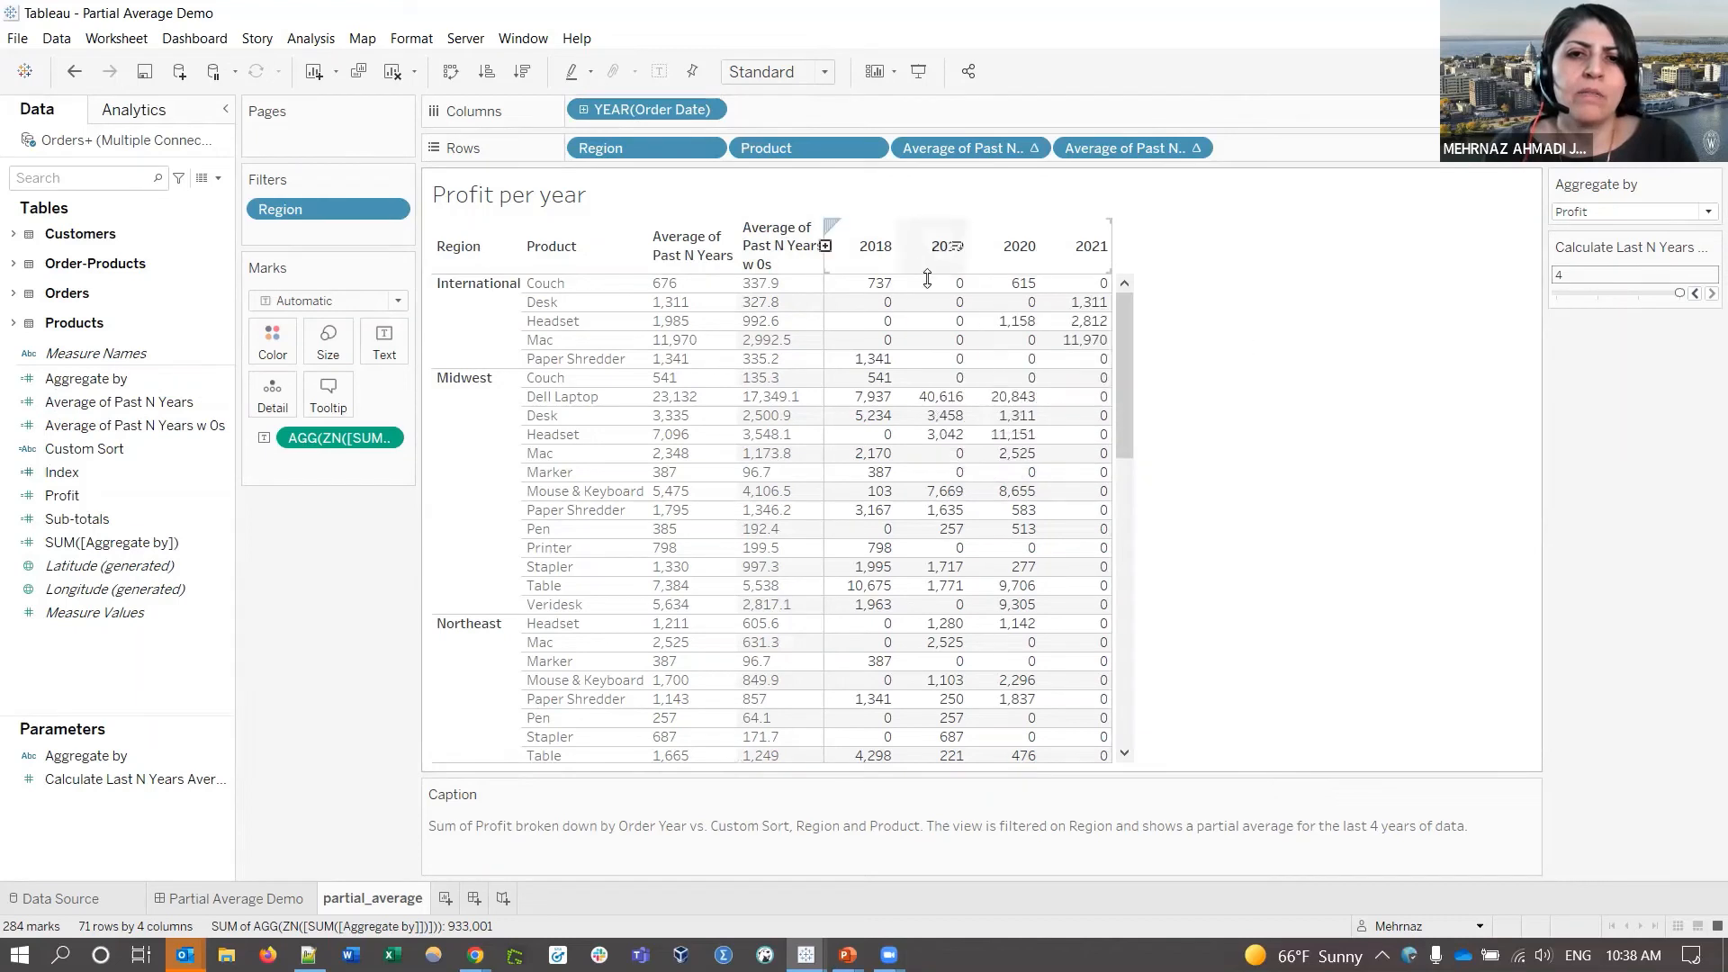
left_click(108, 402)
right_click(108, 402)
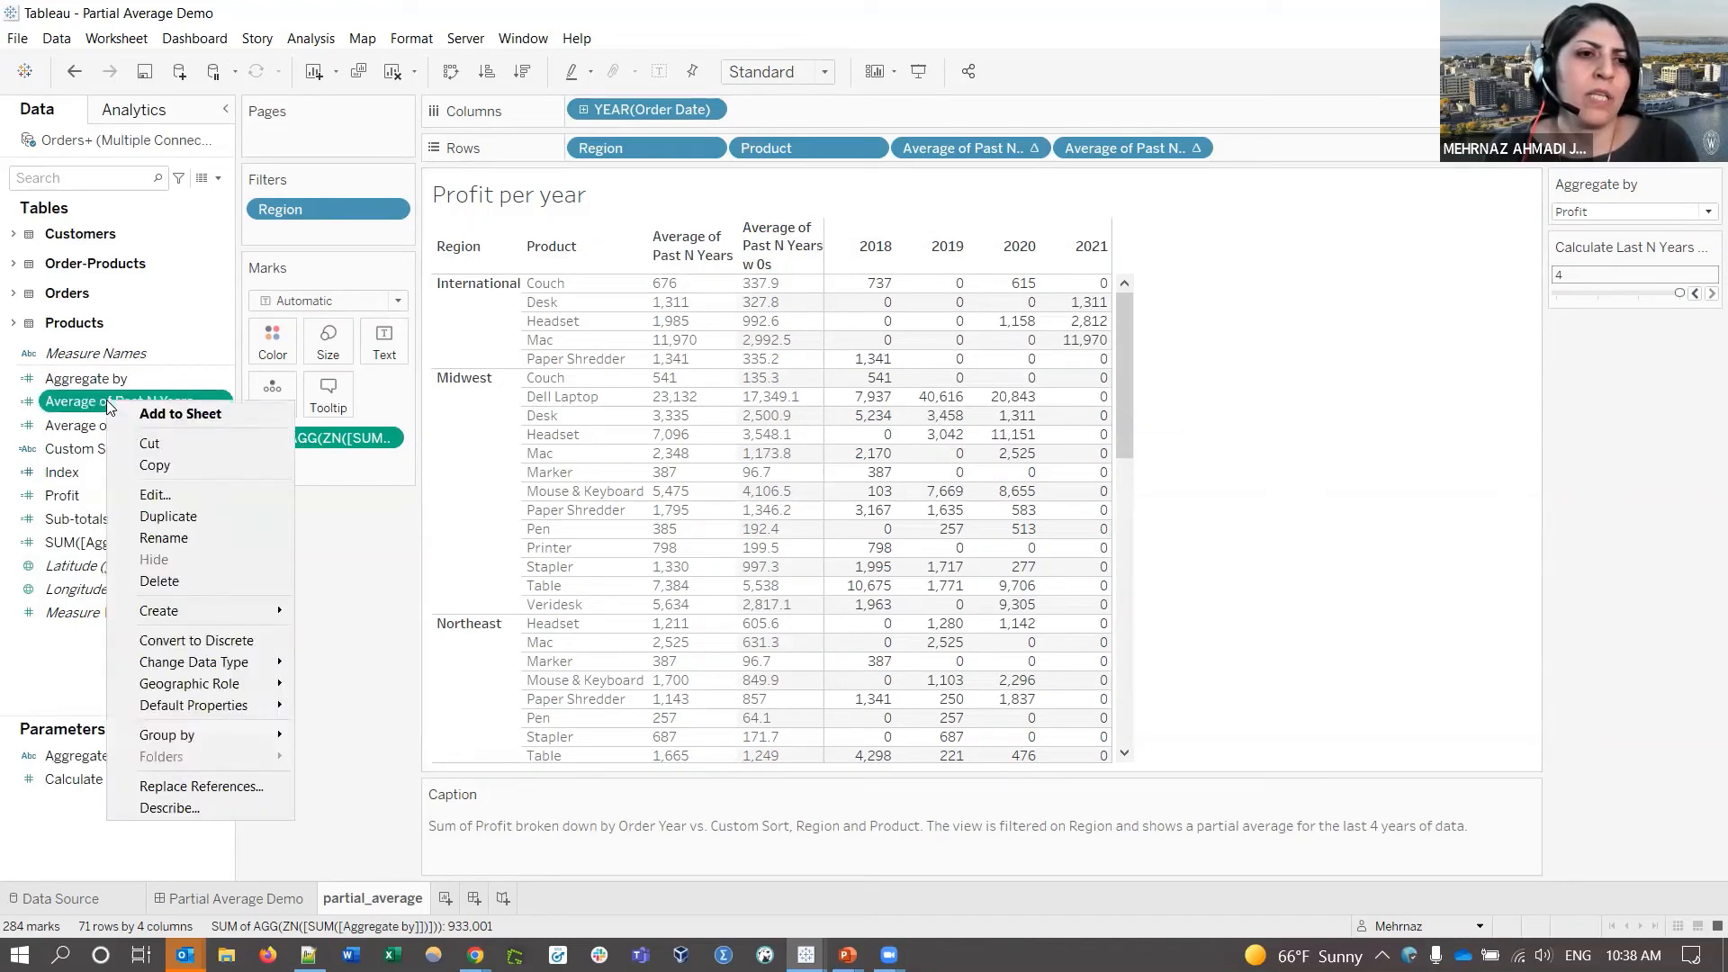
left_click(155, 495)
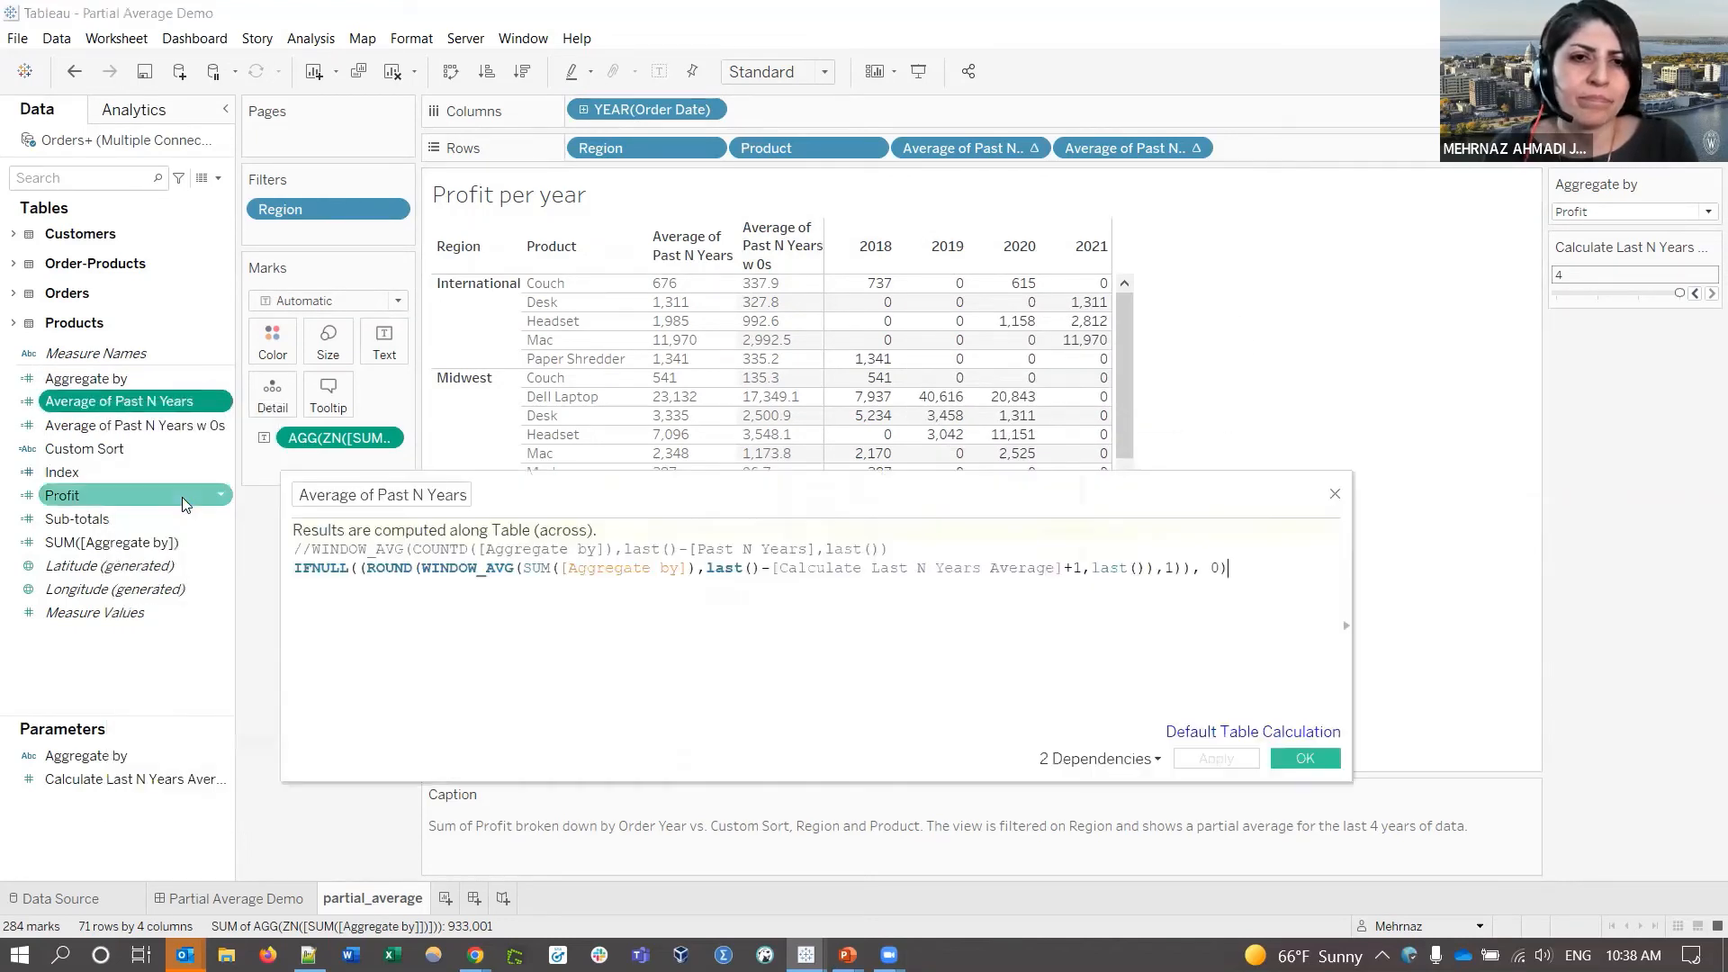
left_click_drag(795, 493, 844, 293)
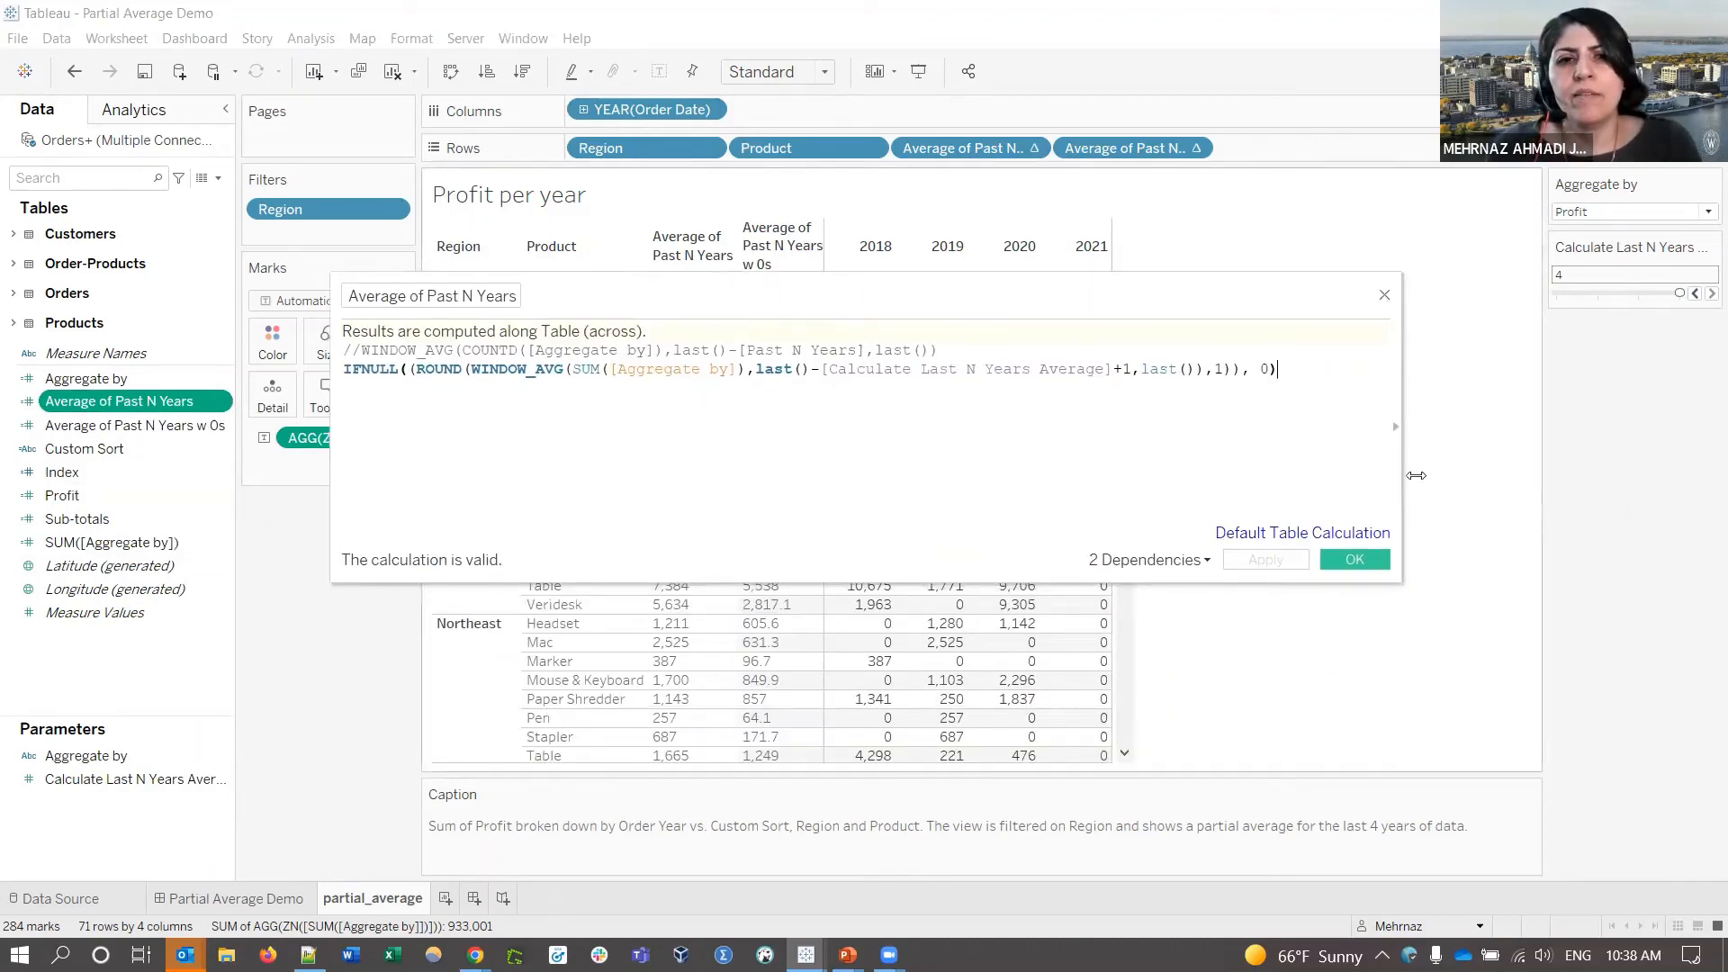
left_click_drag(1401, 491, 1474, 478)
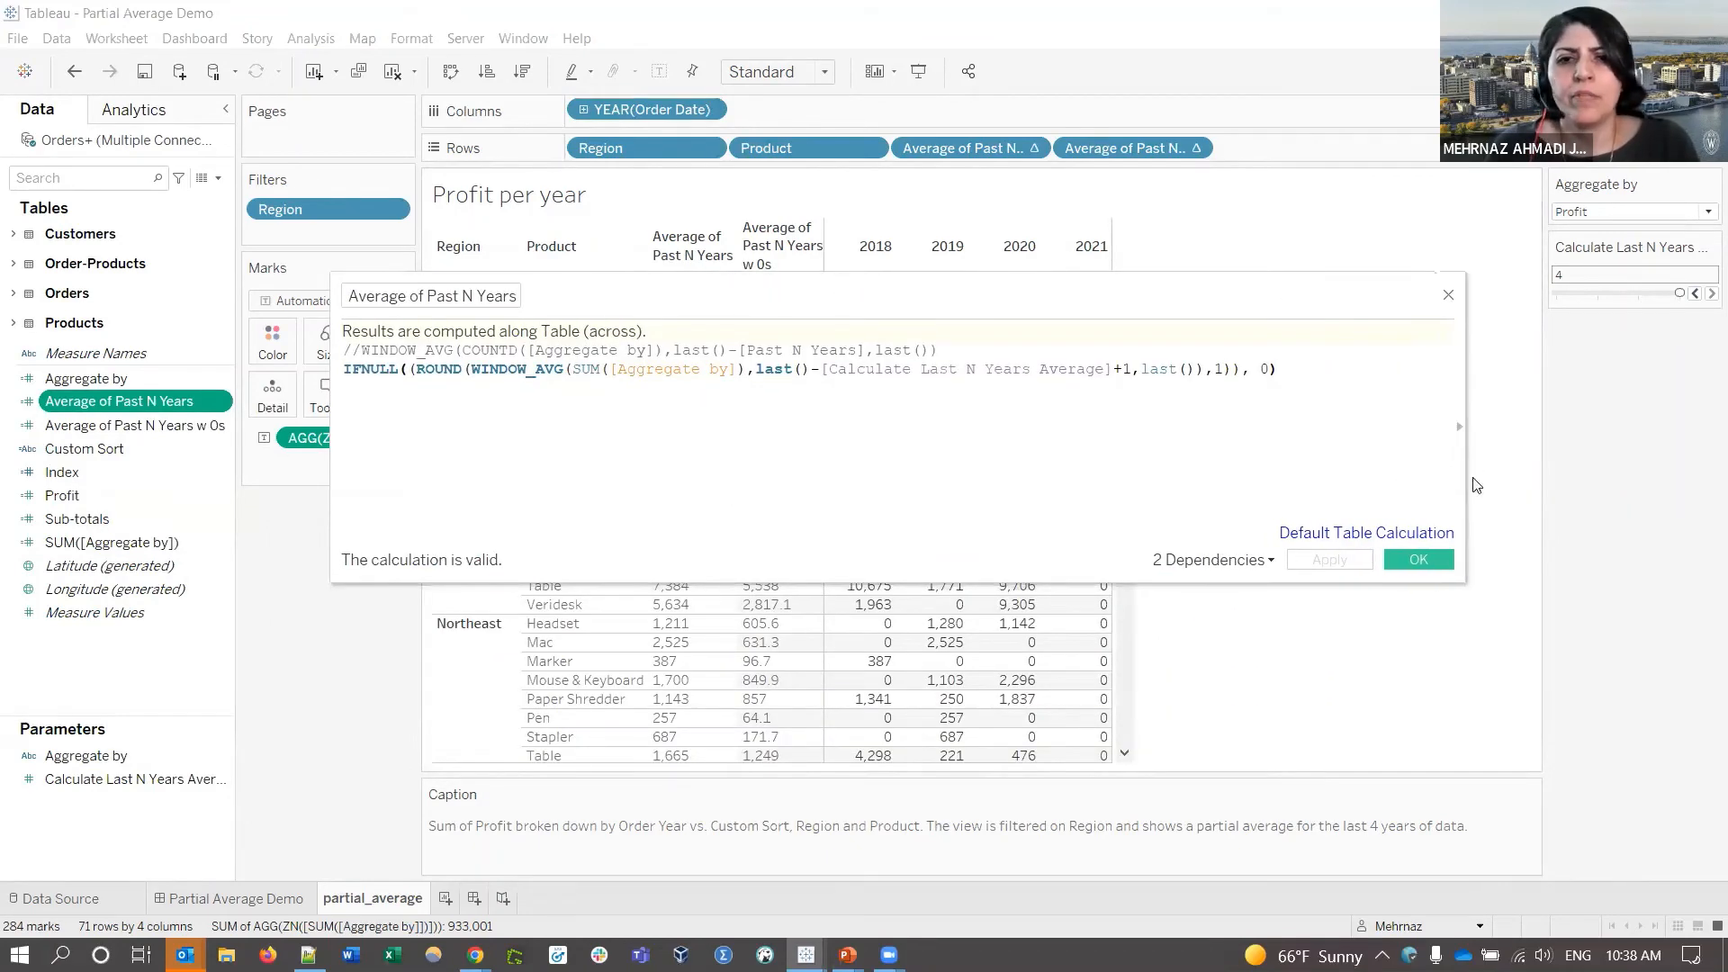
double_click(494, 365)
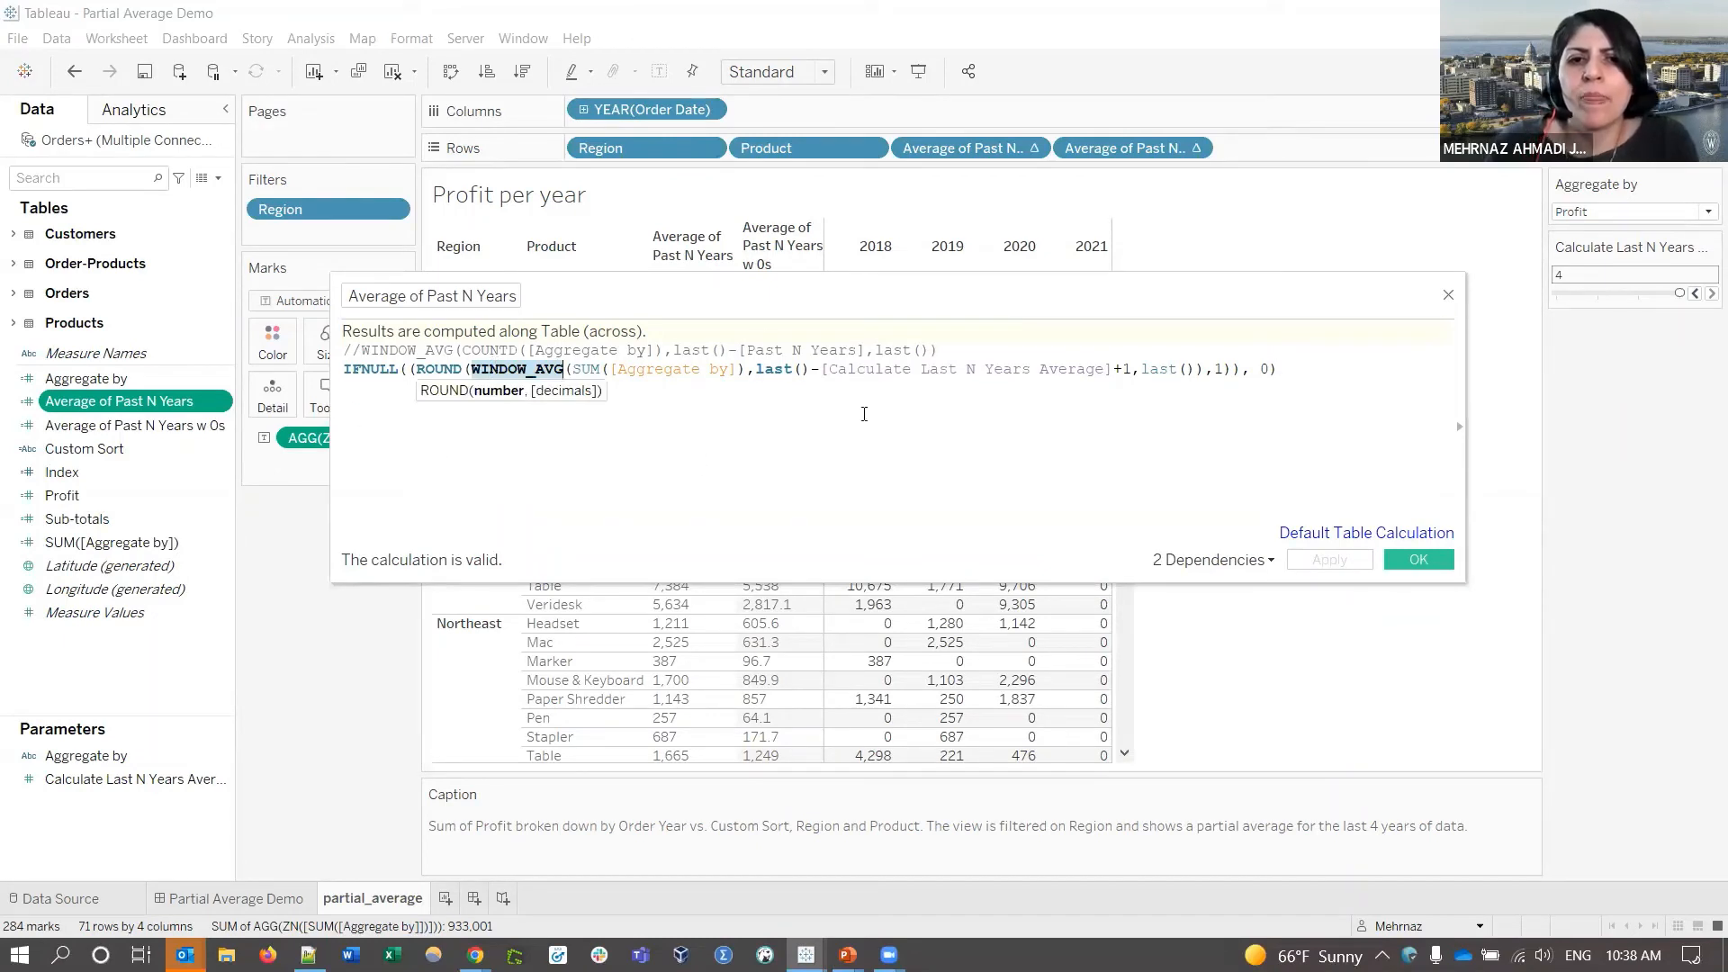
left_click(741, 370)
left_click_drag(747, 370, 577, 369)
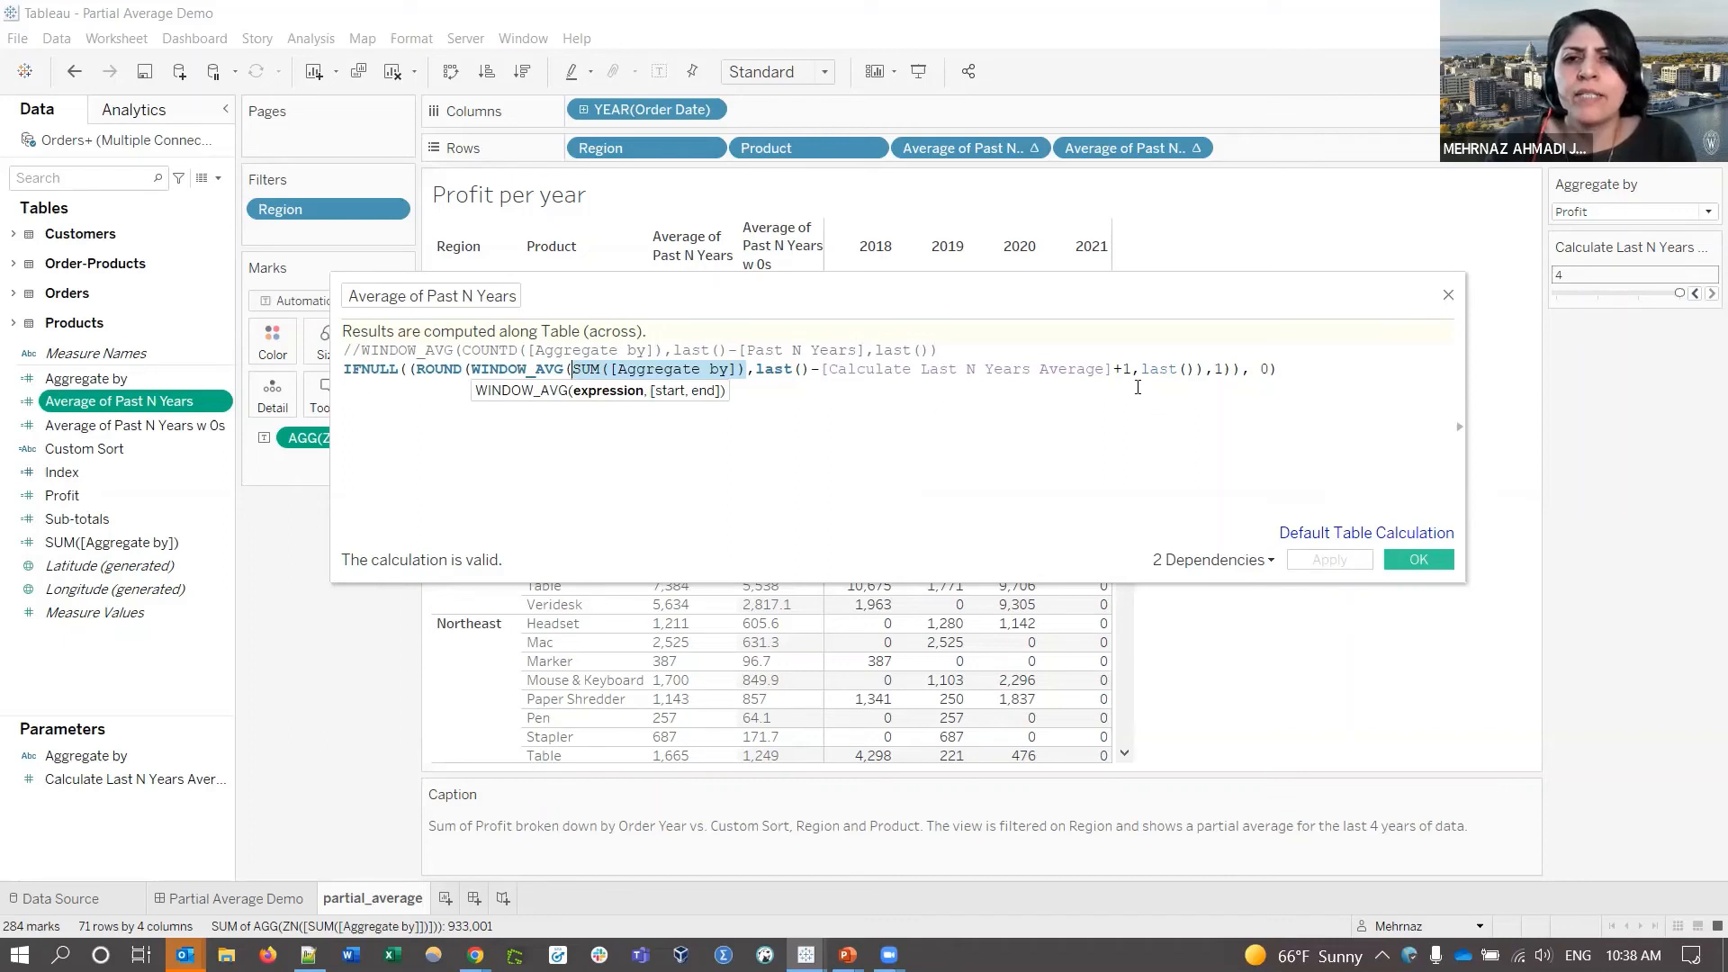
left_click_drag(1133, 369, 754, 372)
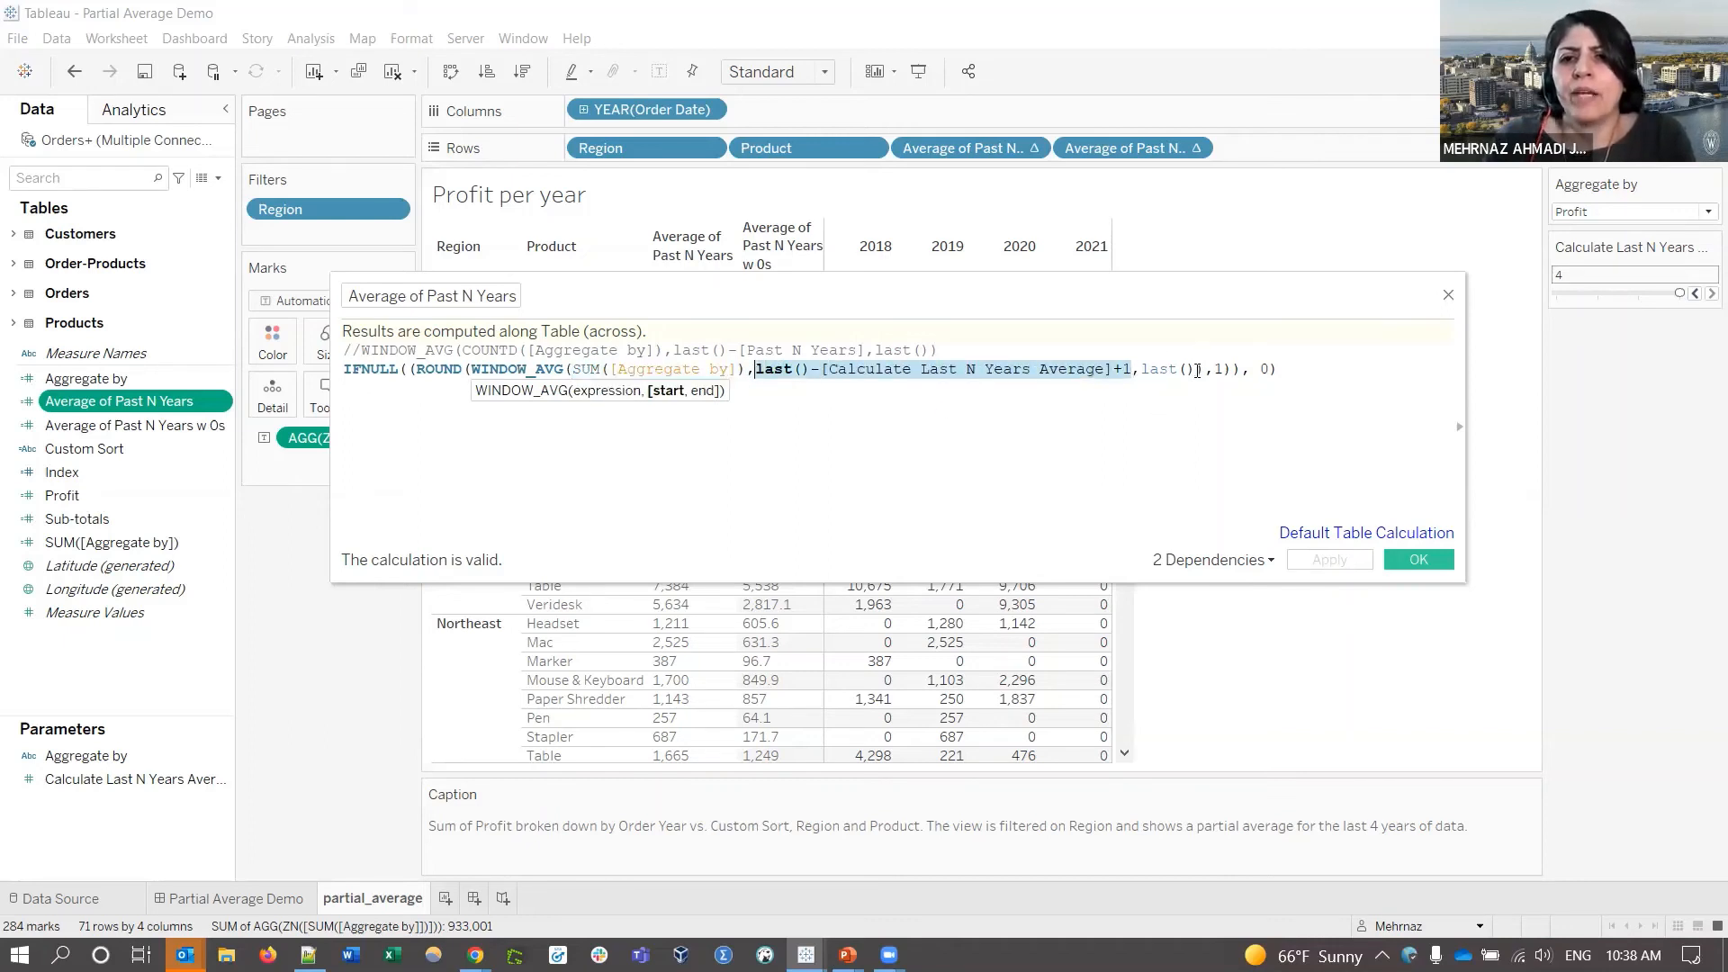
left_click_drag(1197, 370, 757, 370)
left_click(1069, 370)
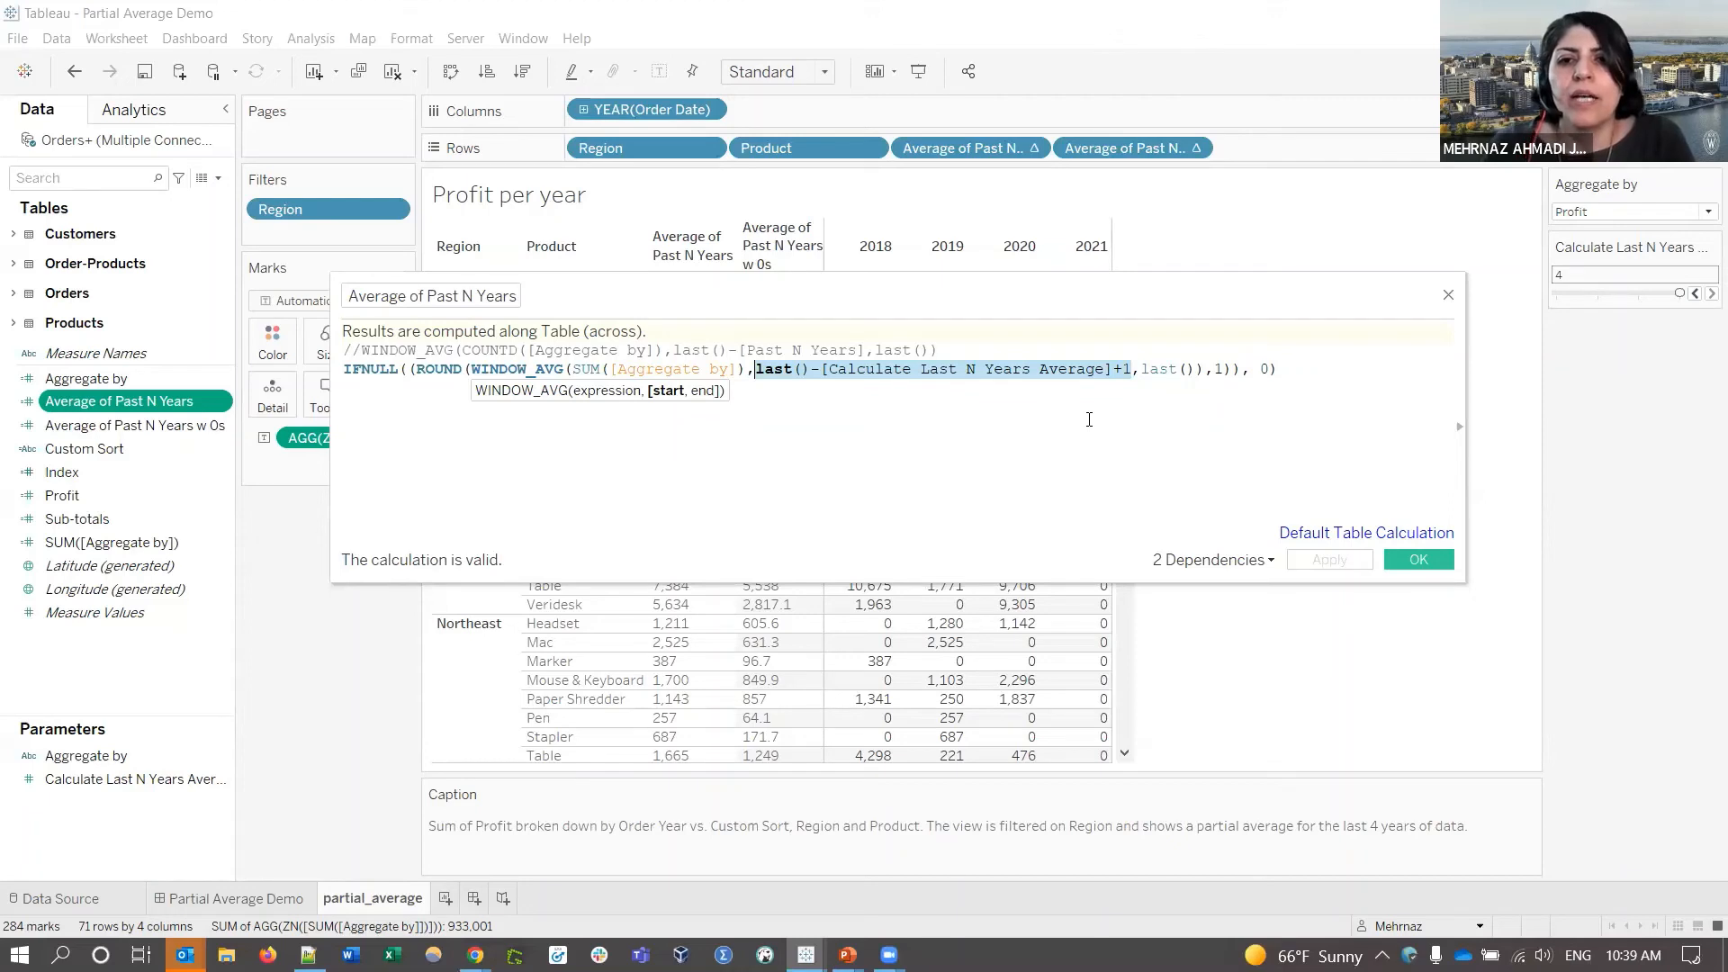
left_click_drag(1197, 369, 1132, 369)
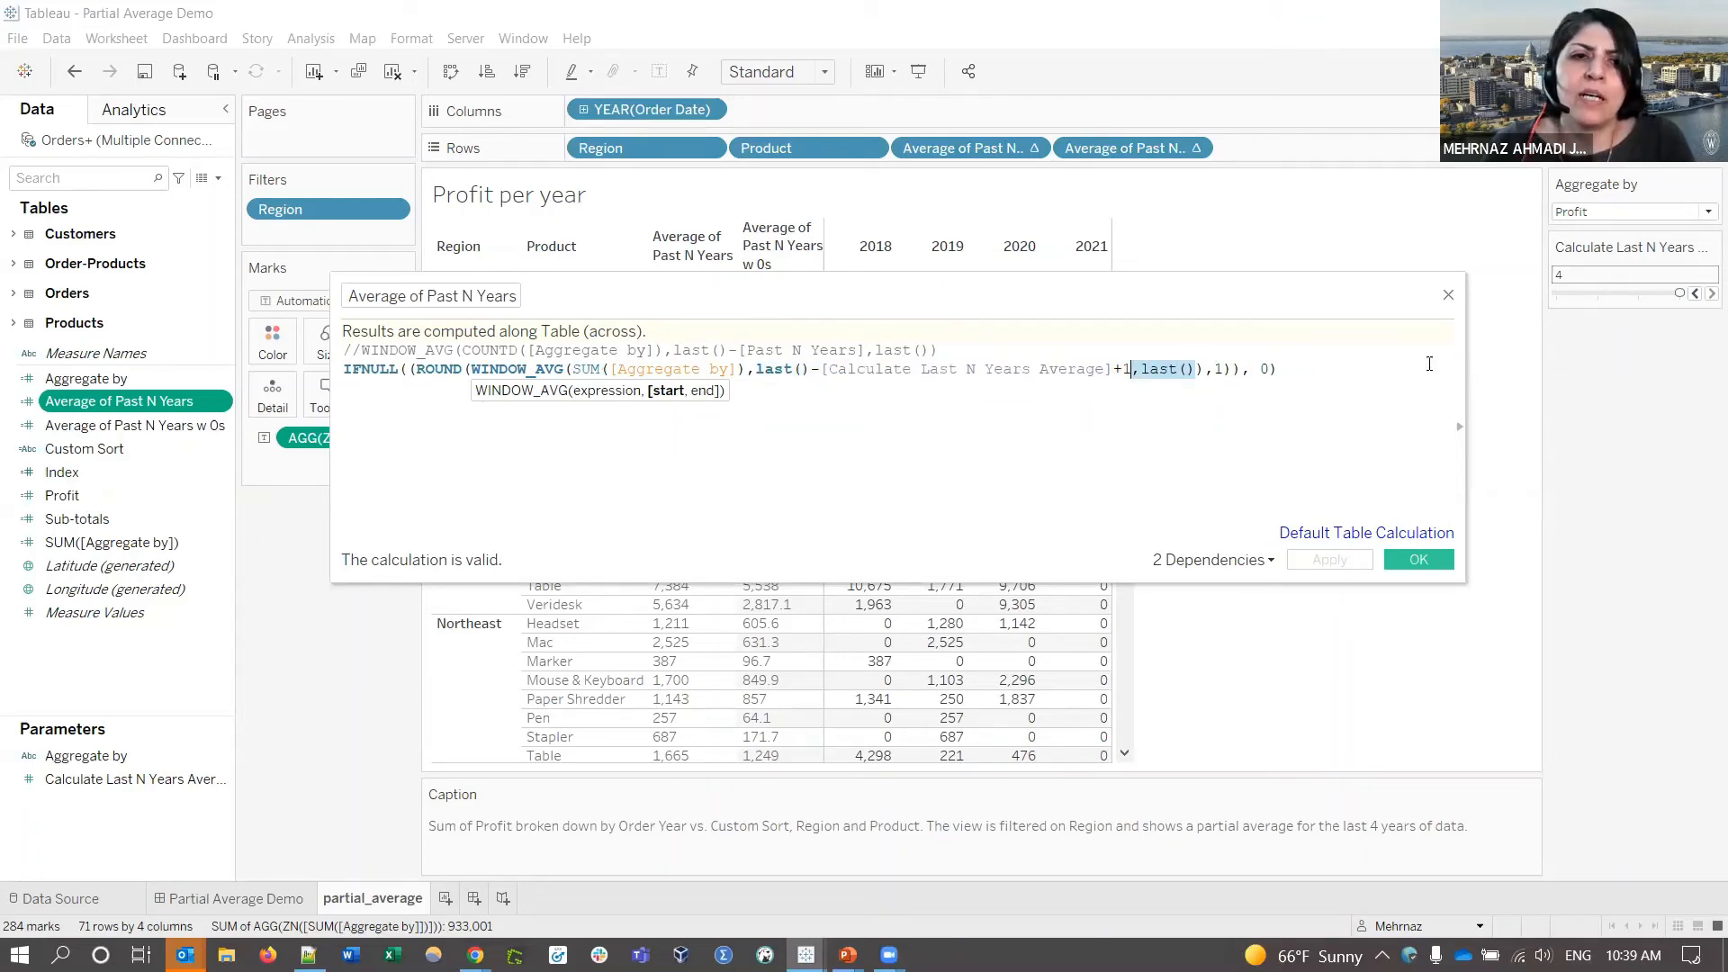
left_click(1225, 369)
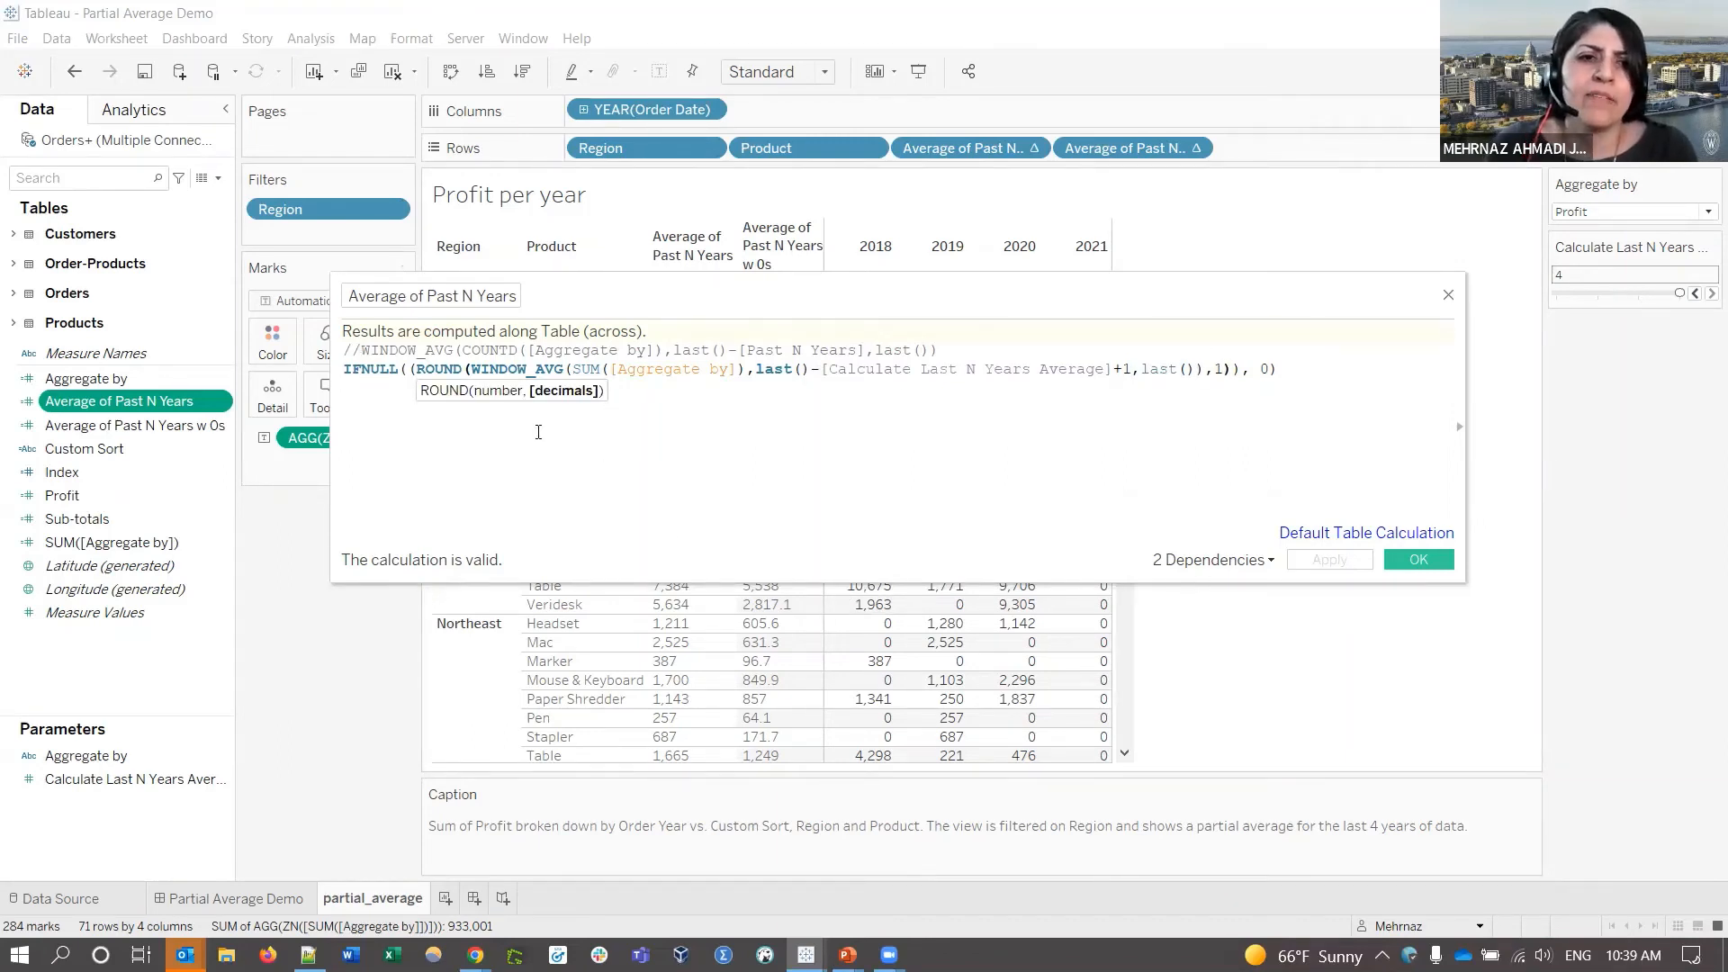
left_click(1267, 369)
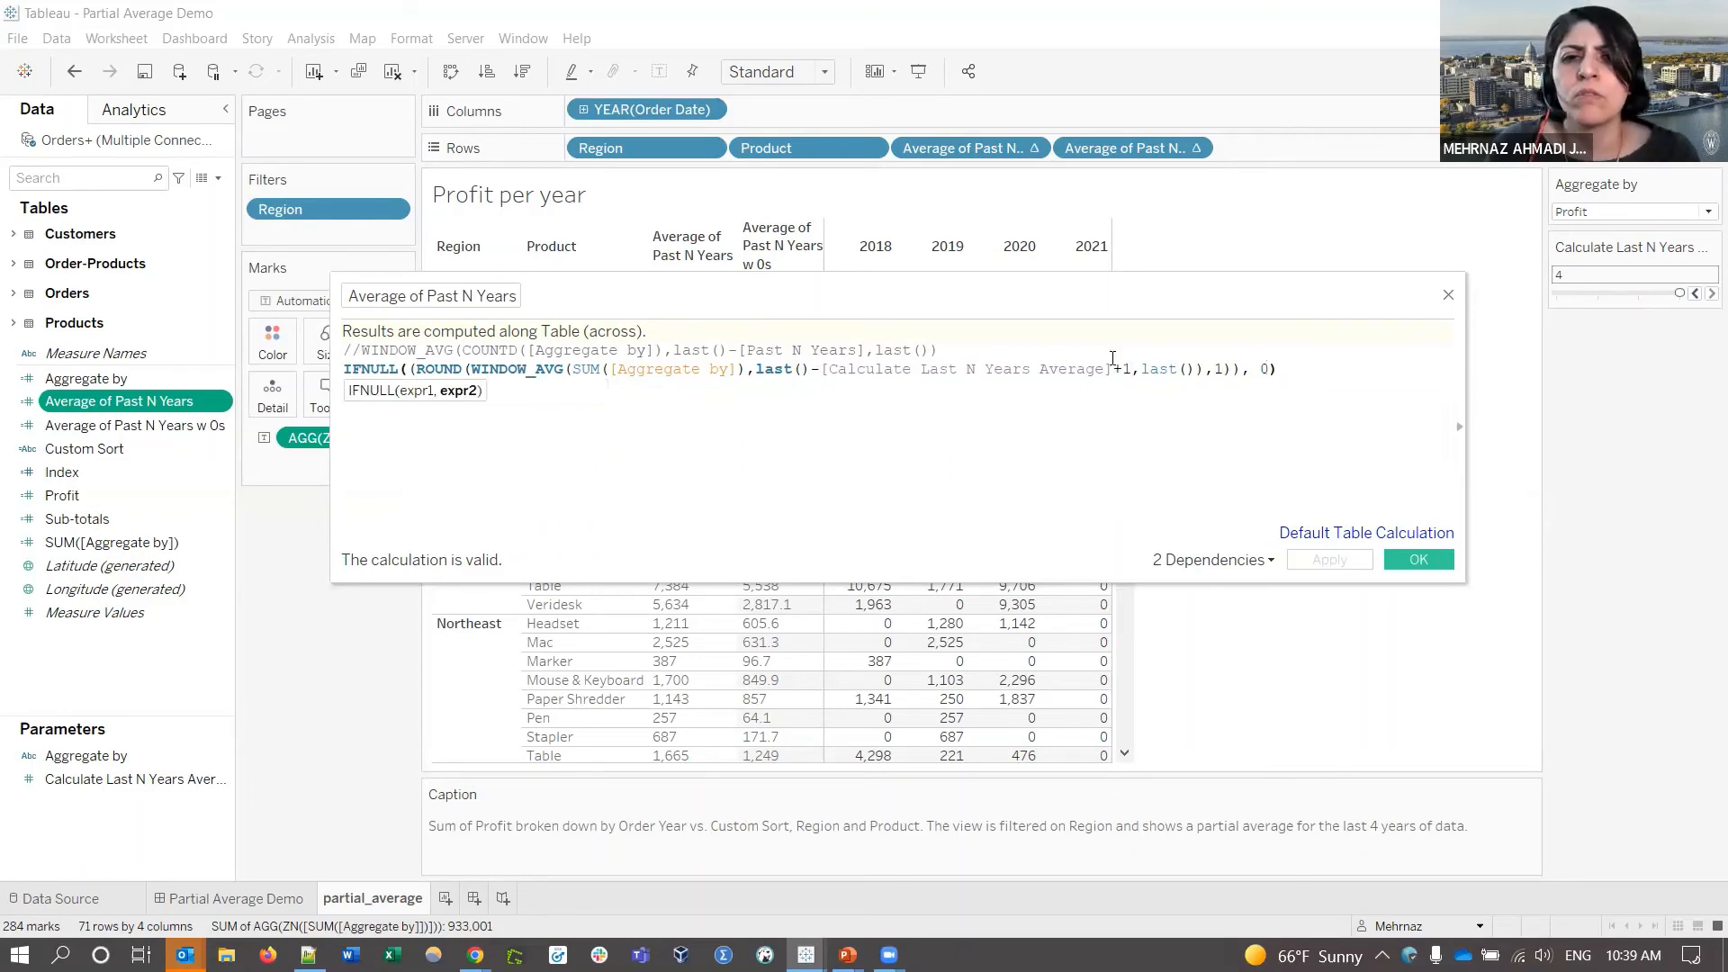
left_click(1413, 560)
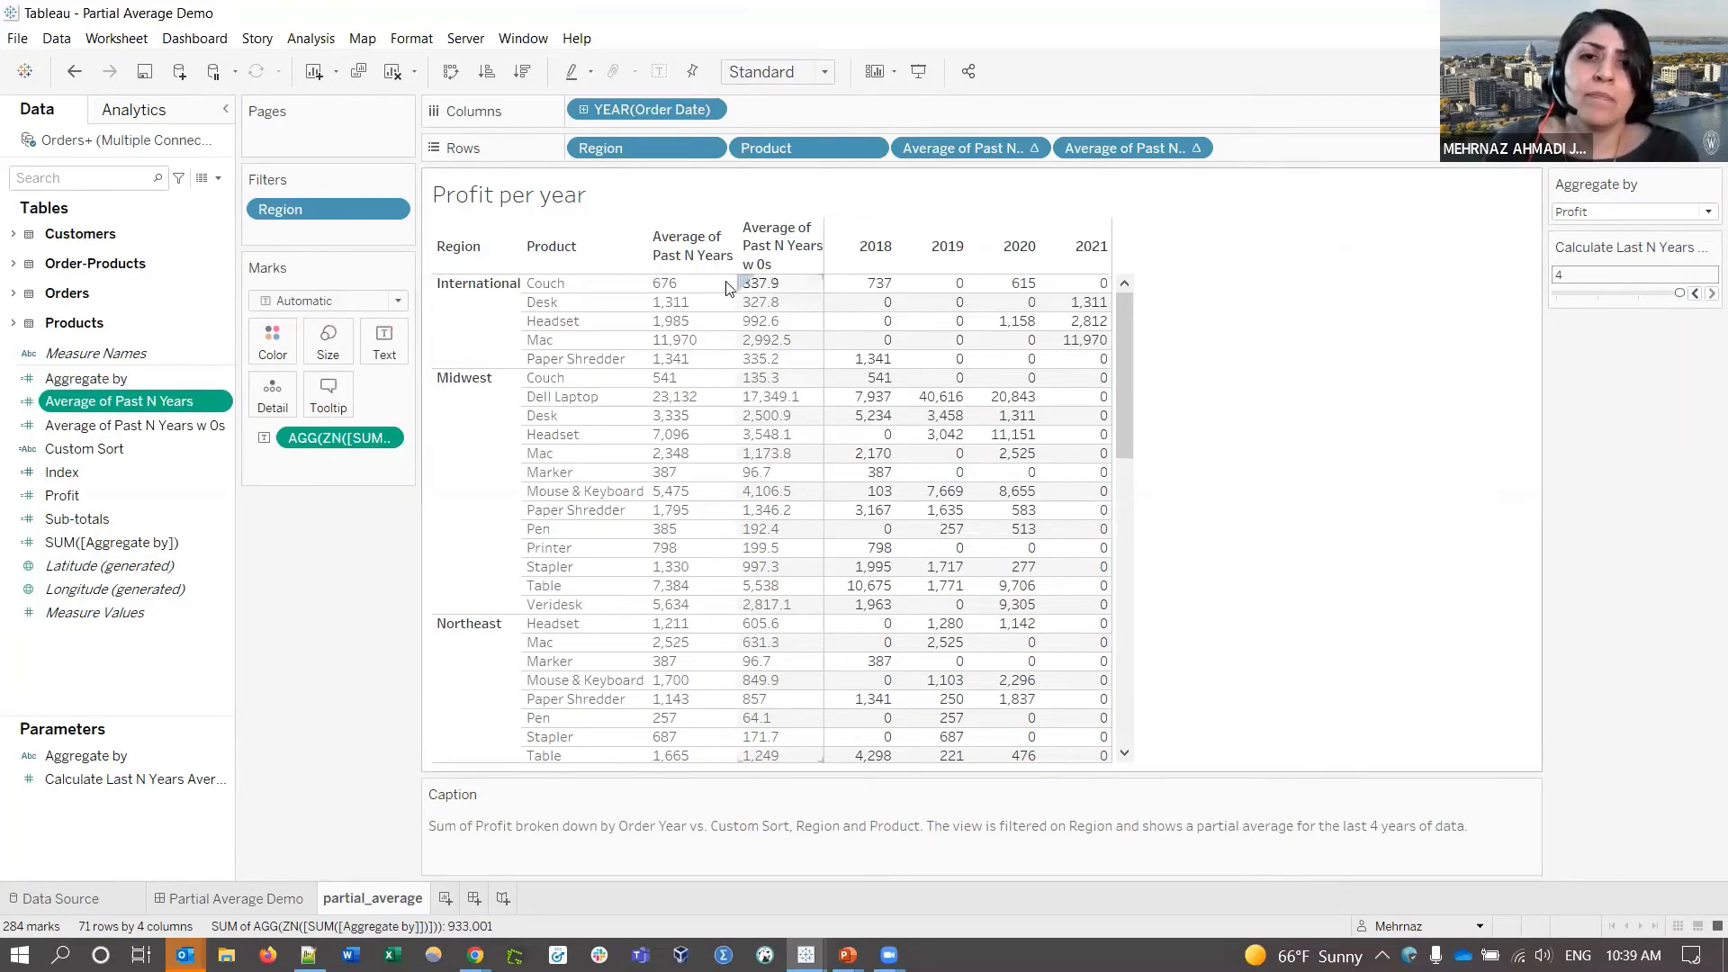
mouse_move(1090, 288)
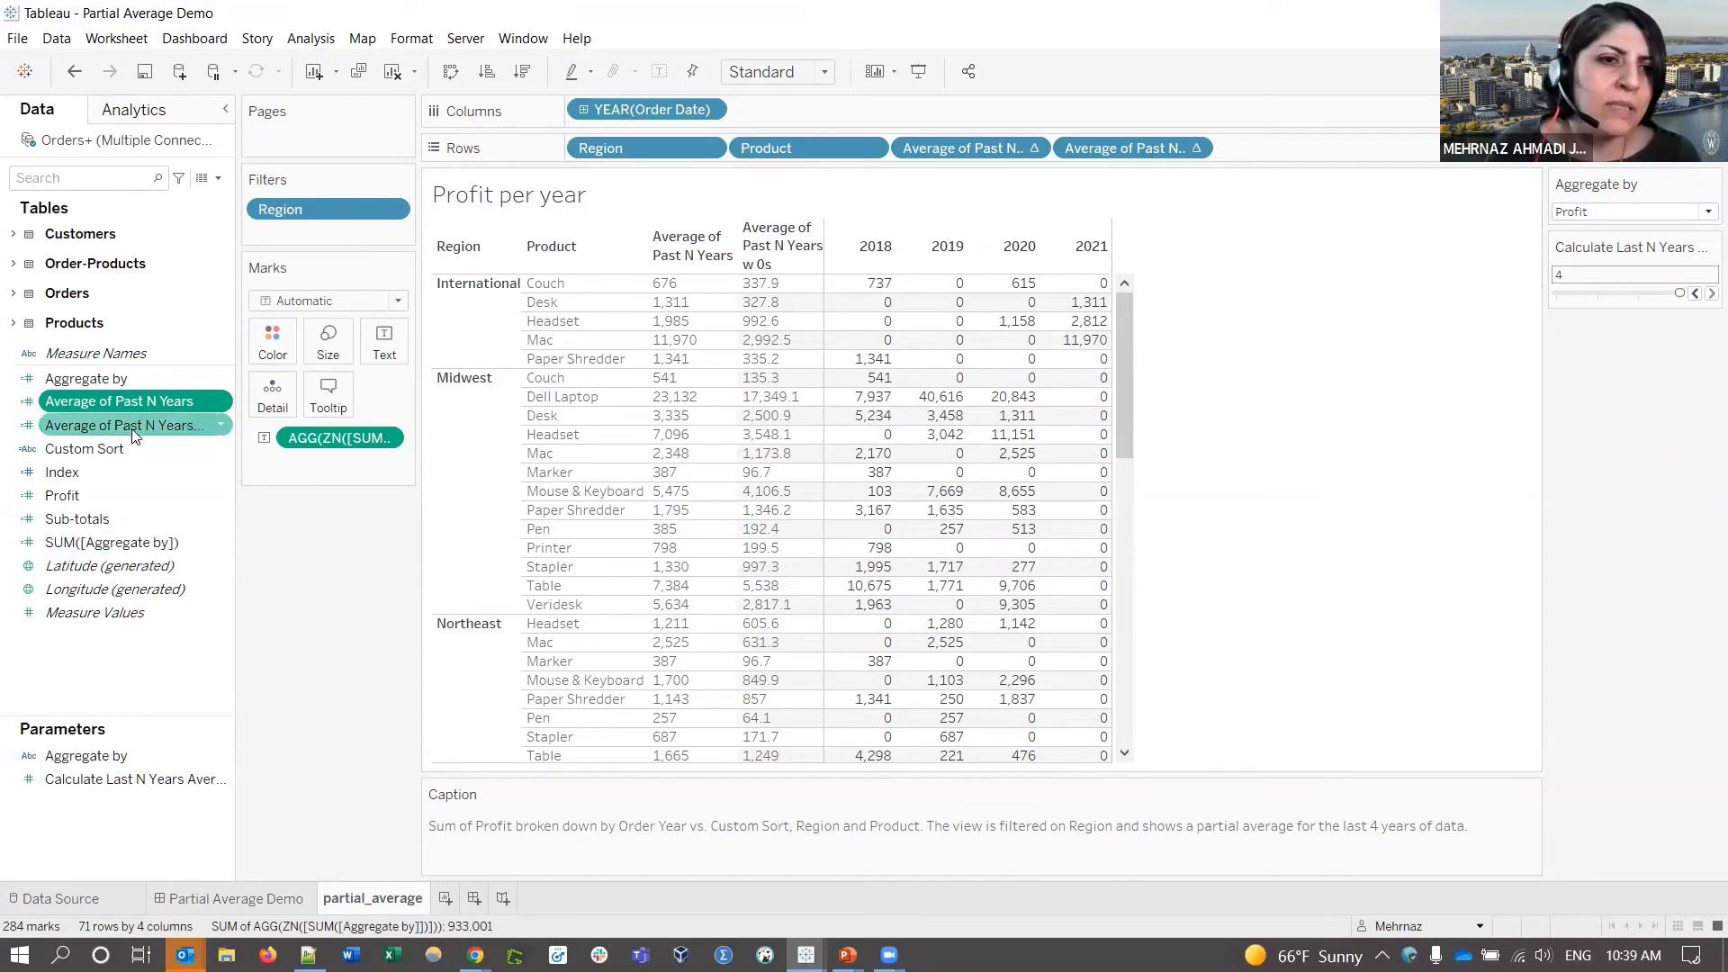
right_click(156, 427)
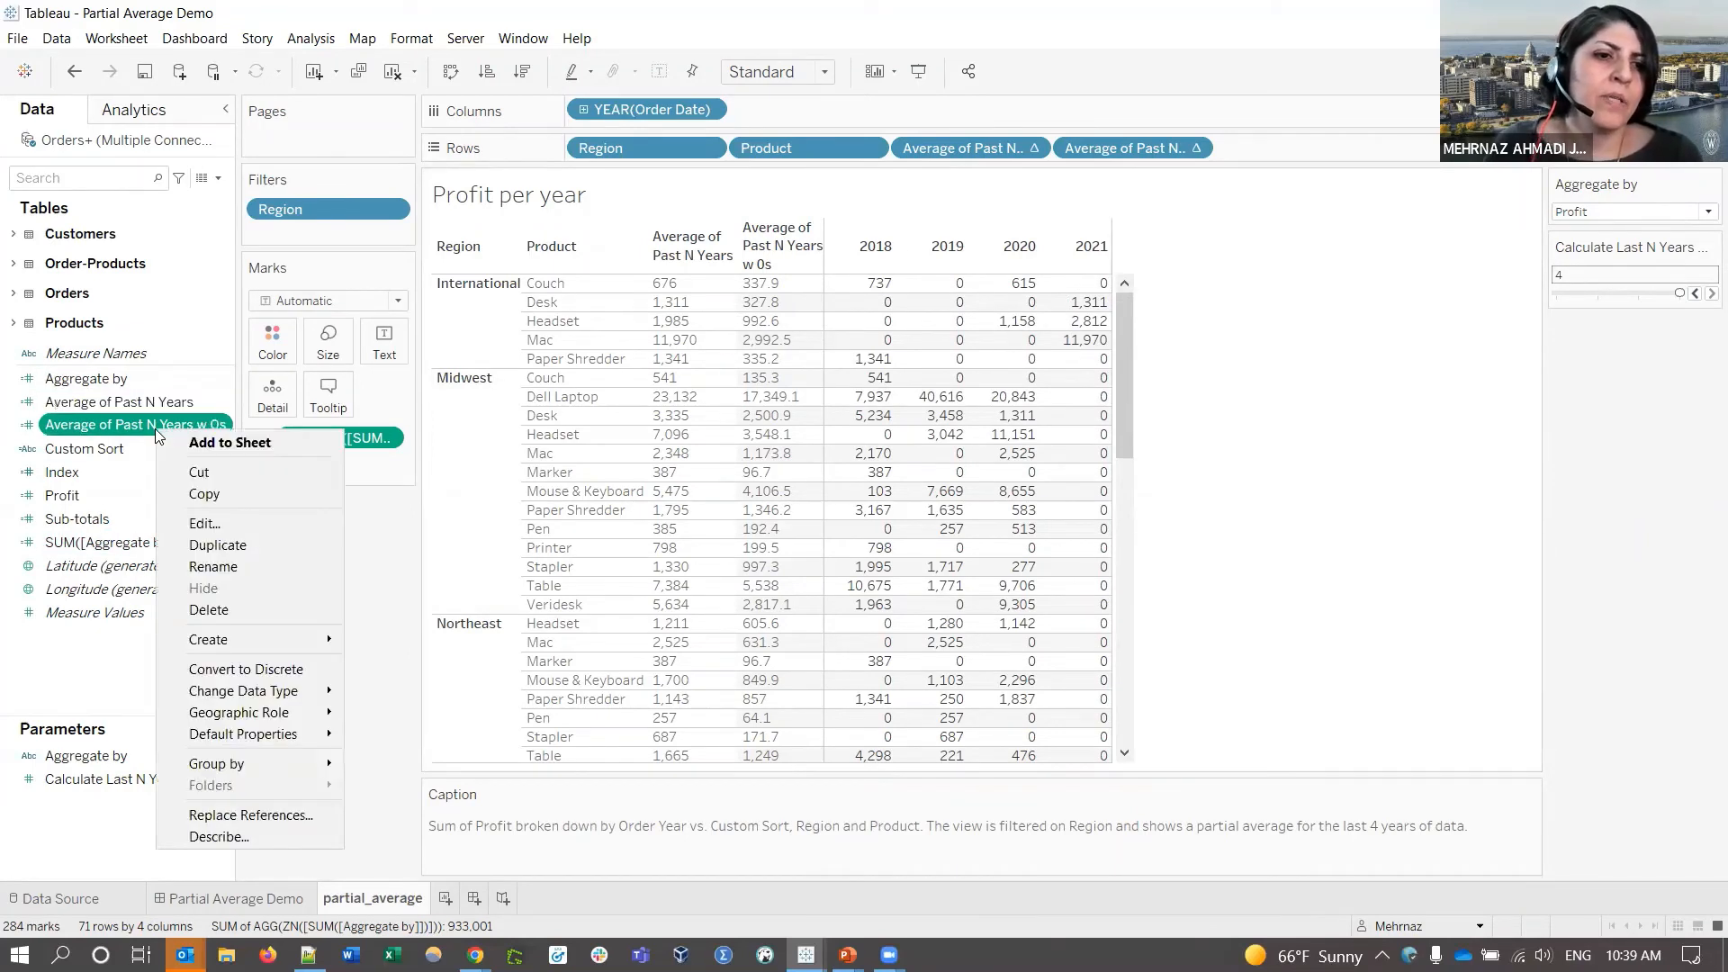
left_click(214, 526)
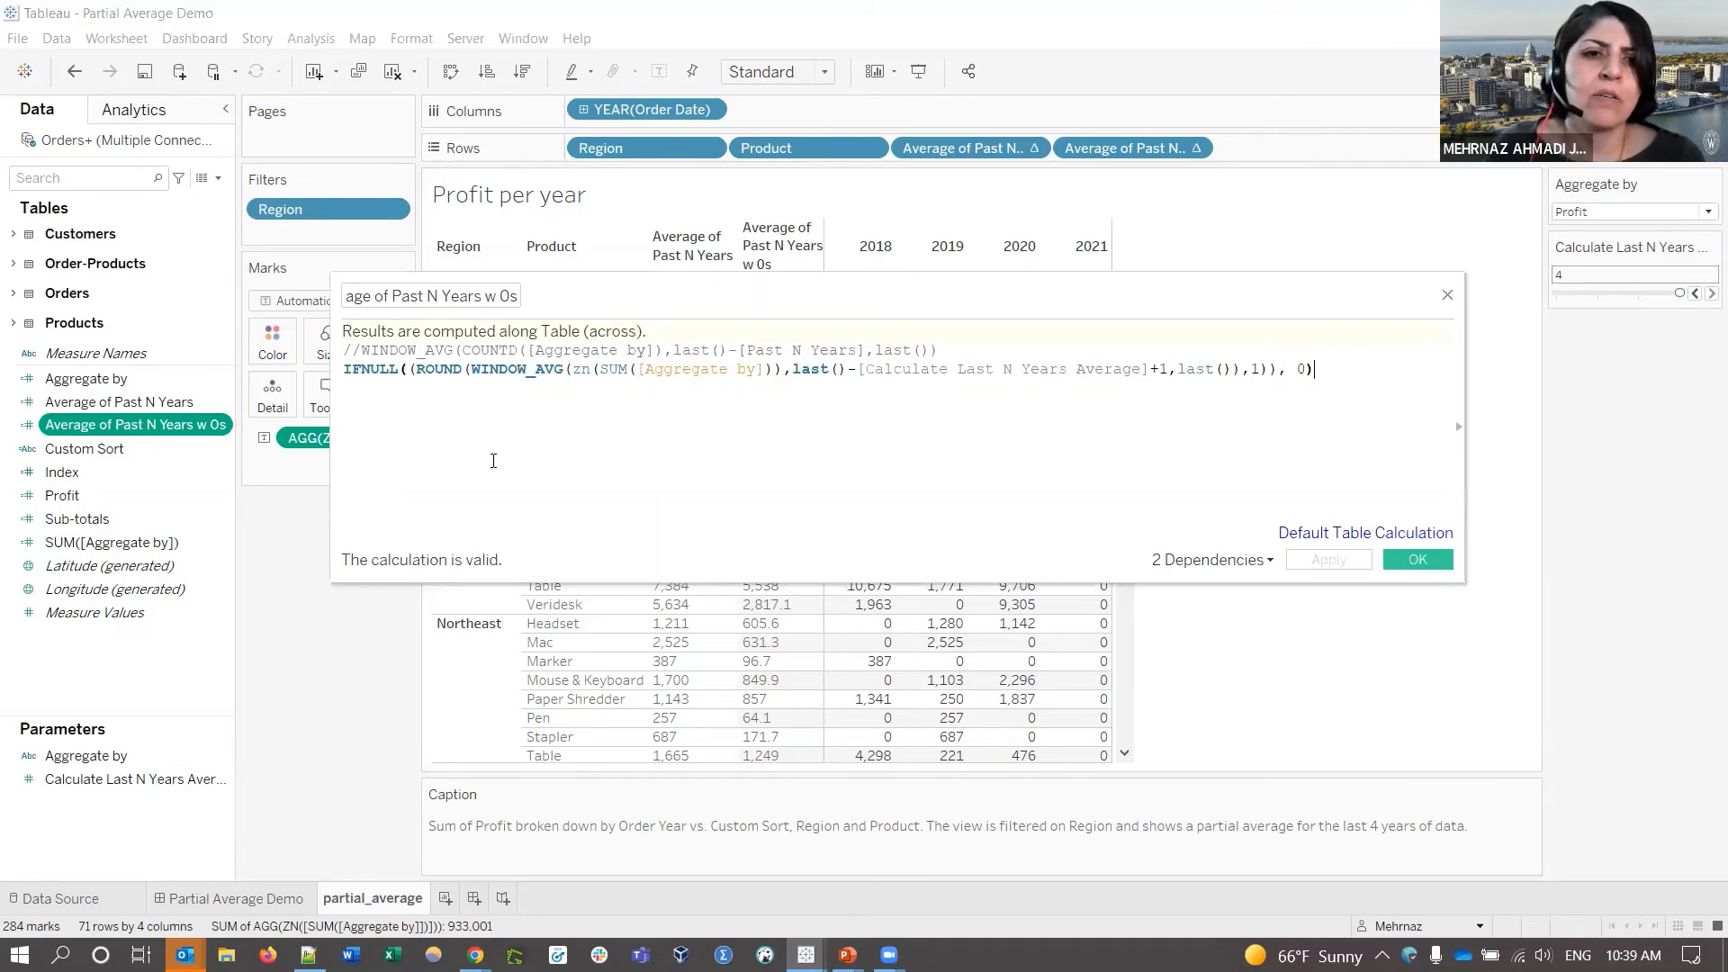
double_click(525, 391)
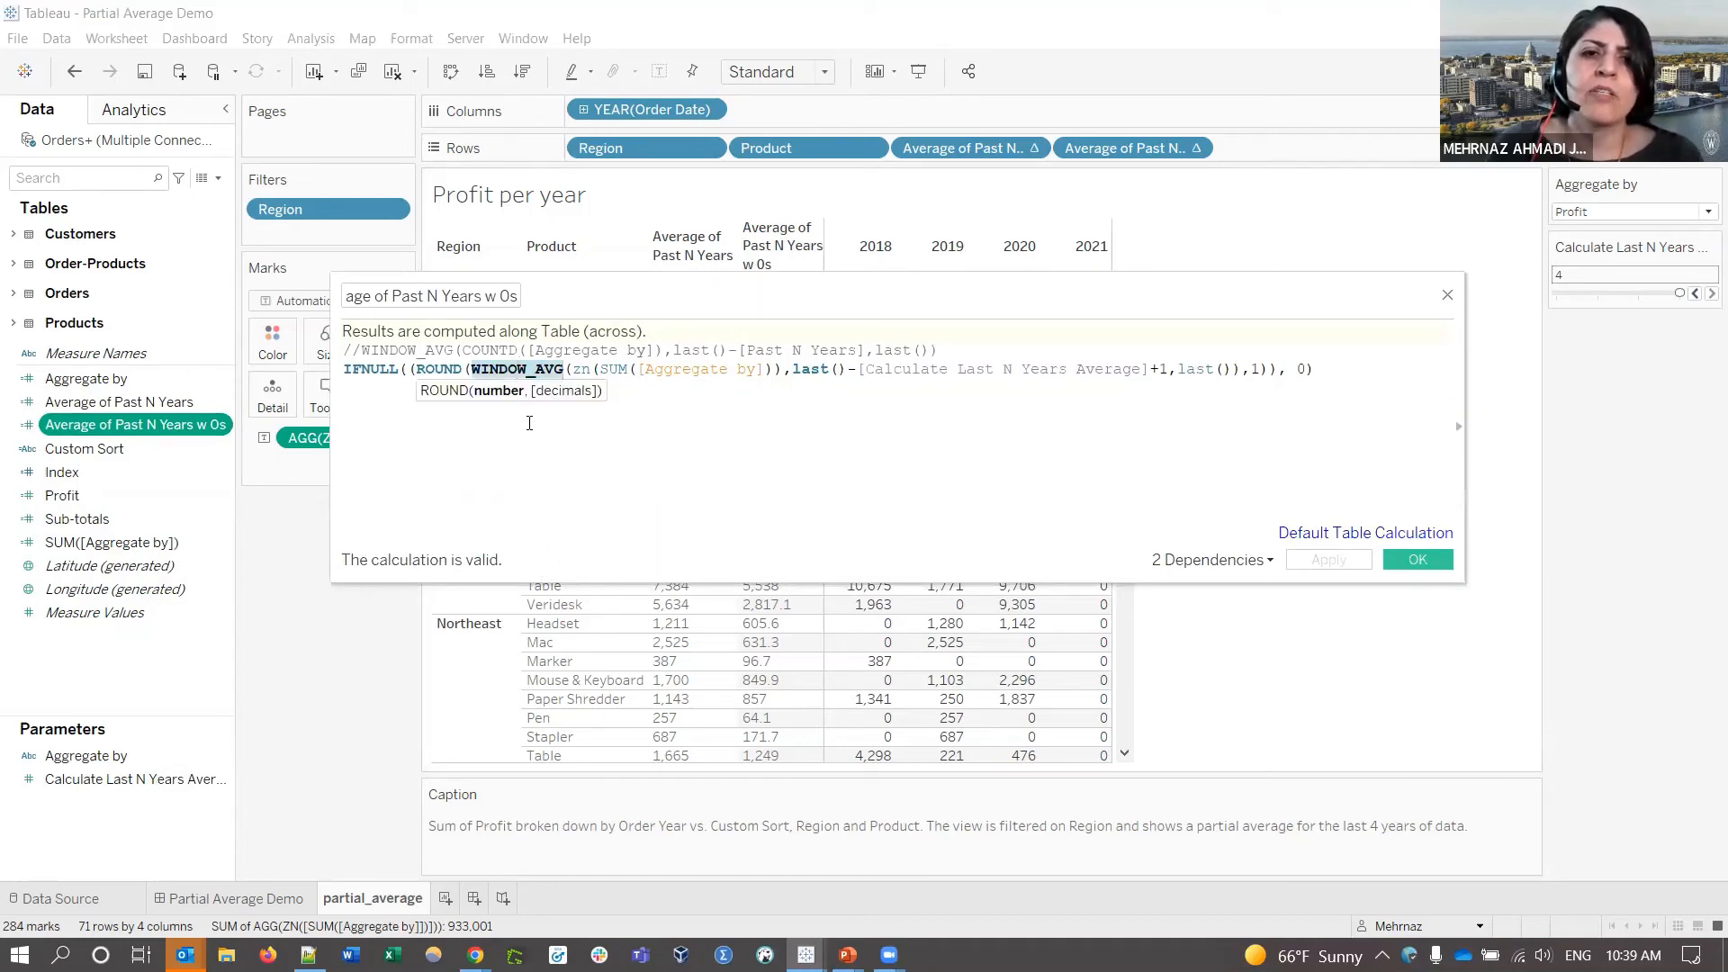
left_click(644, 370)
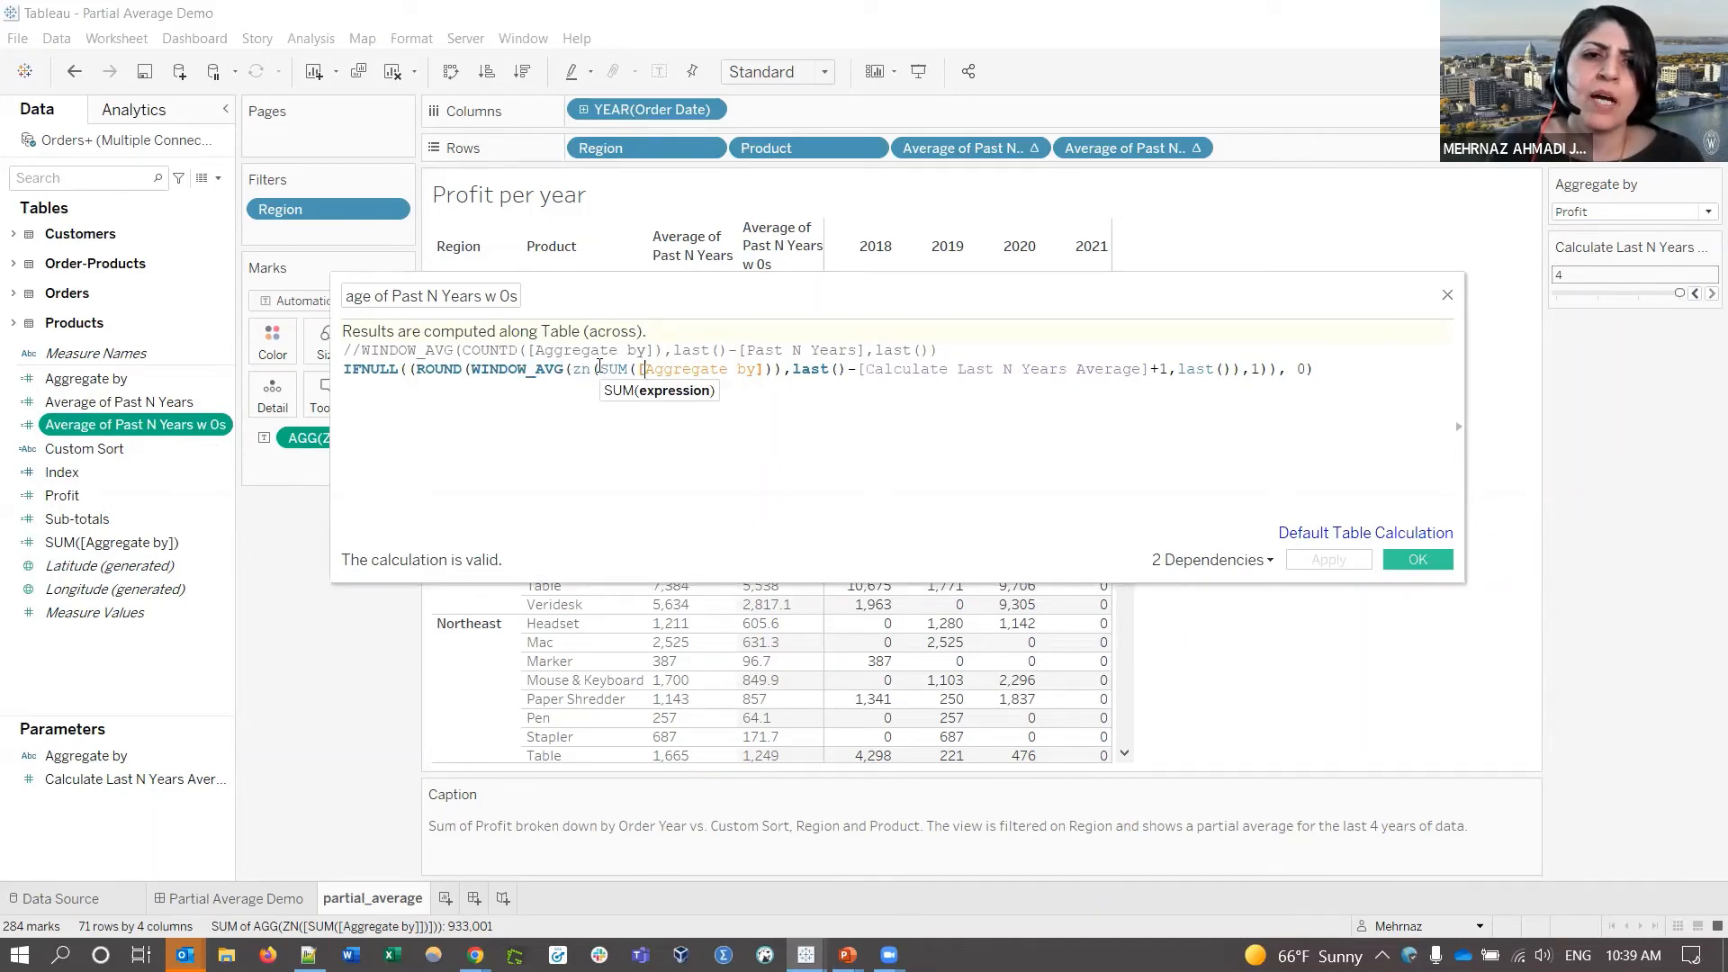
left_click_drag(600, 368, 775, 369)
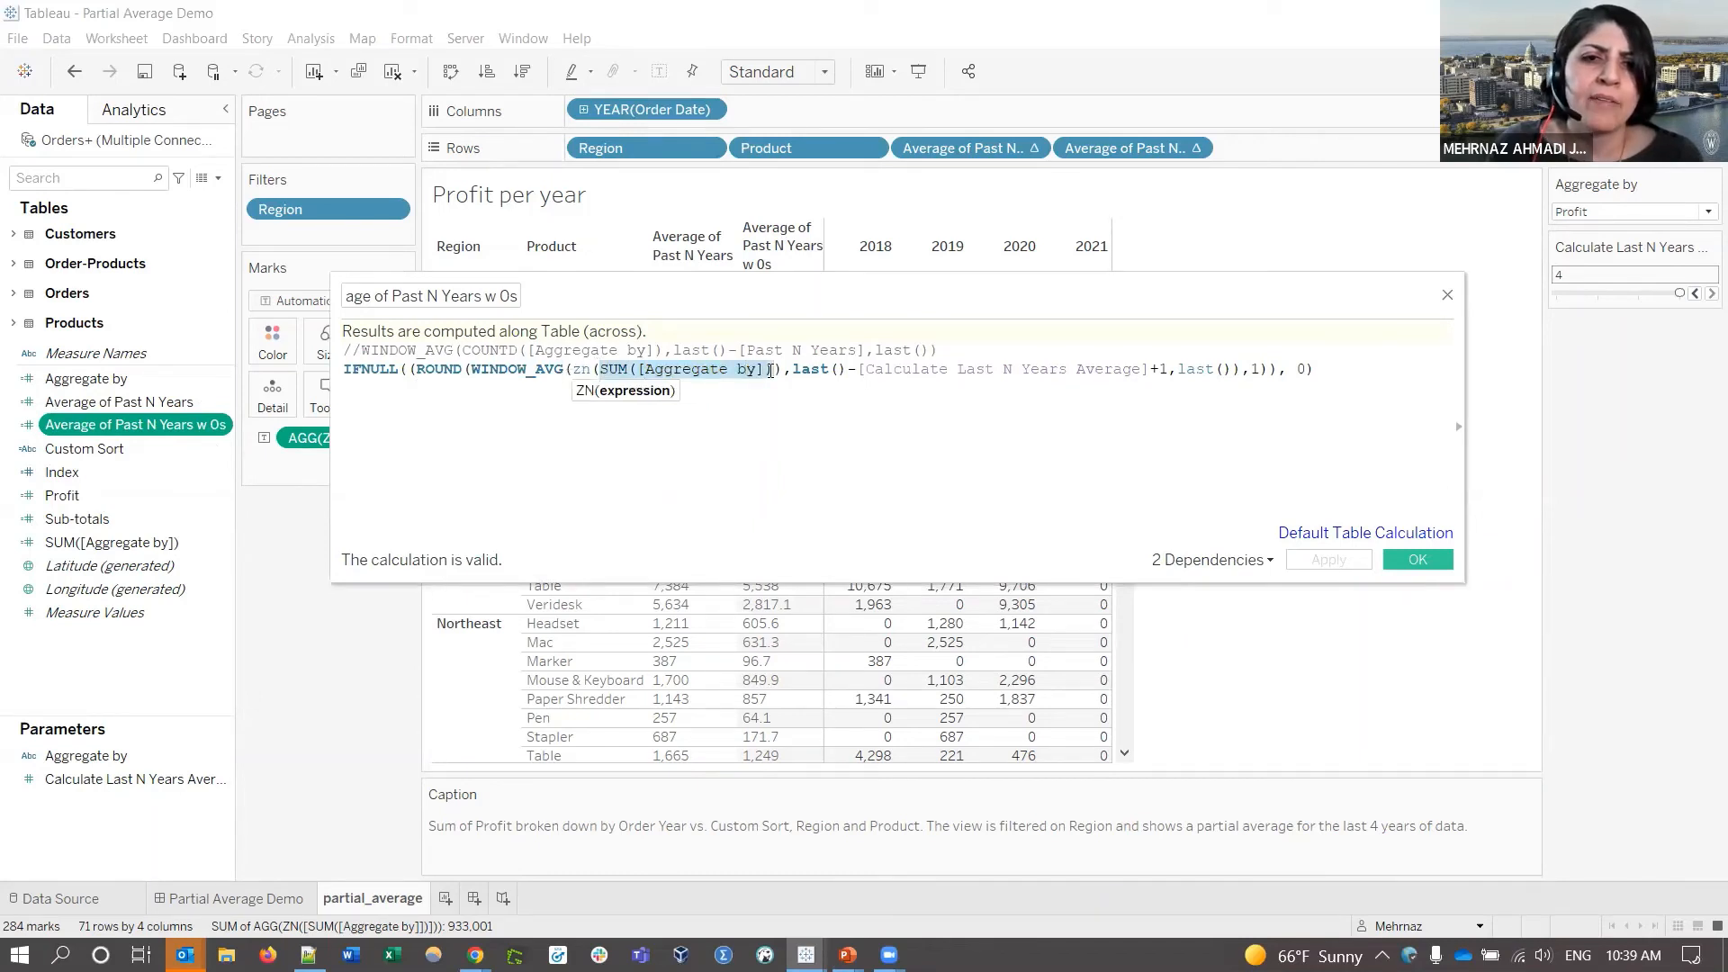
left_click(584, 370)
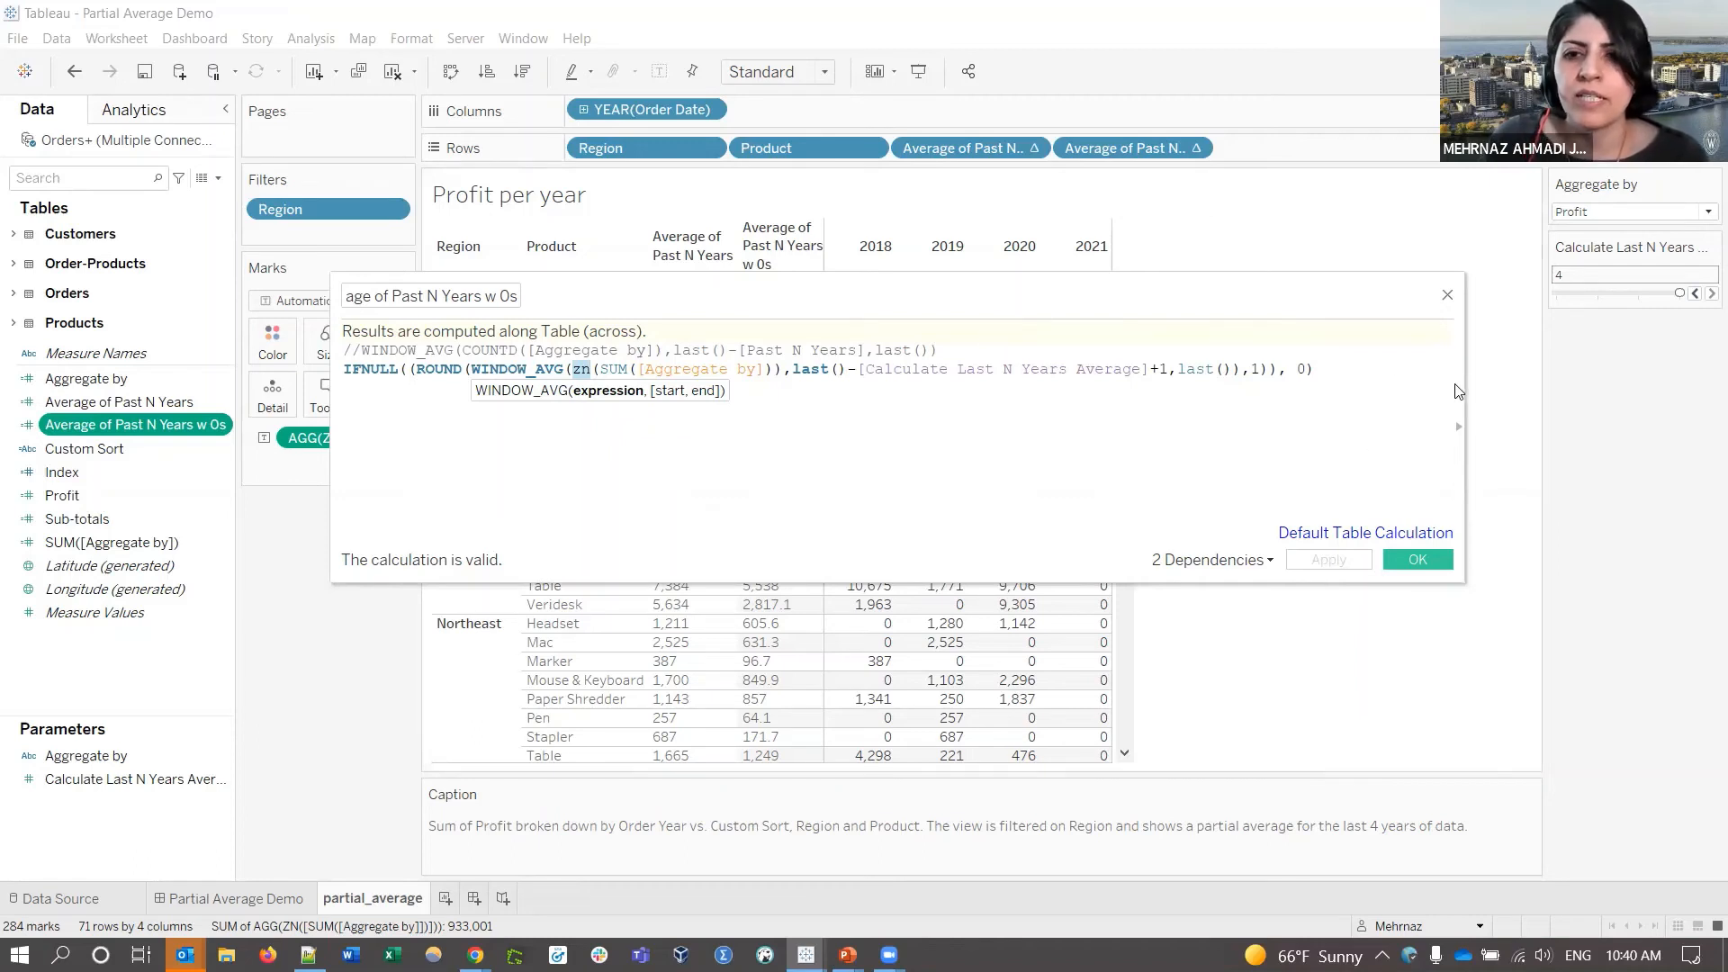
left_click(1418, 367)
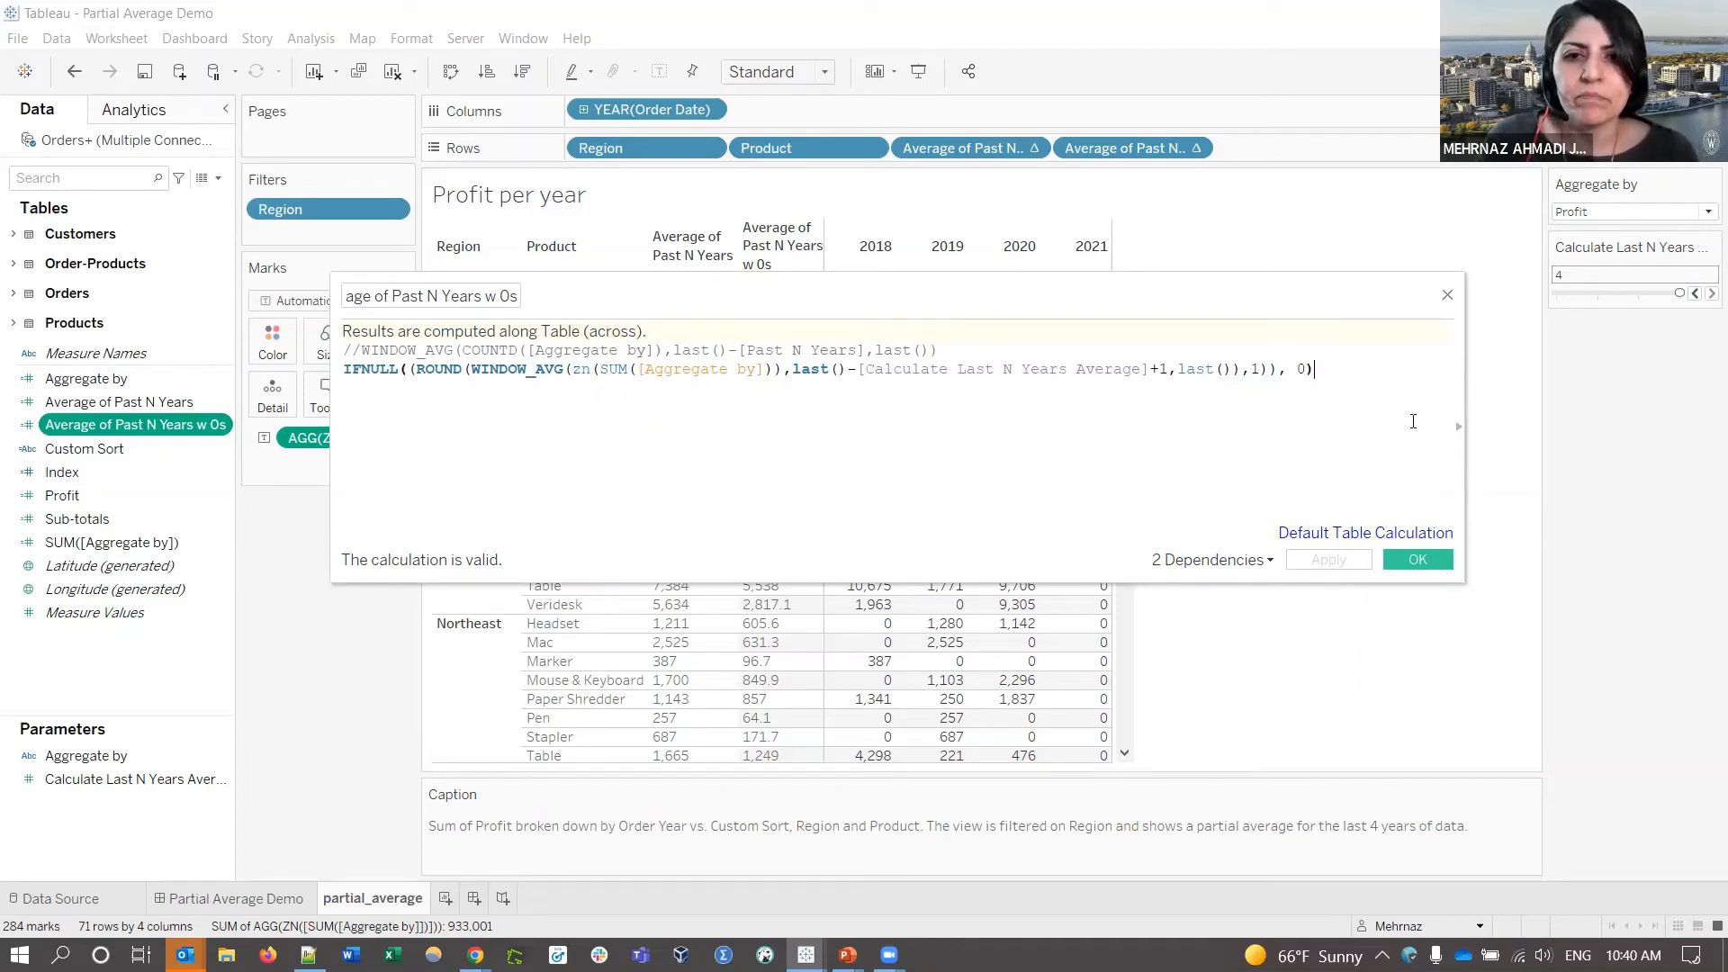
left_click(1446, 295)
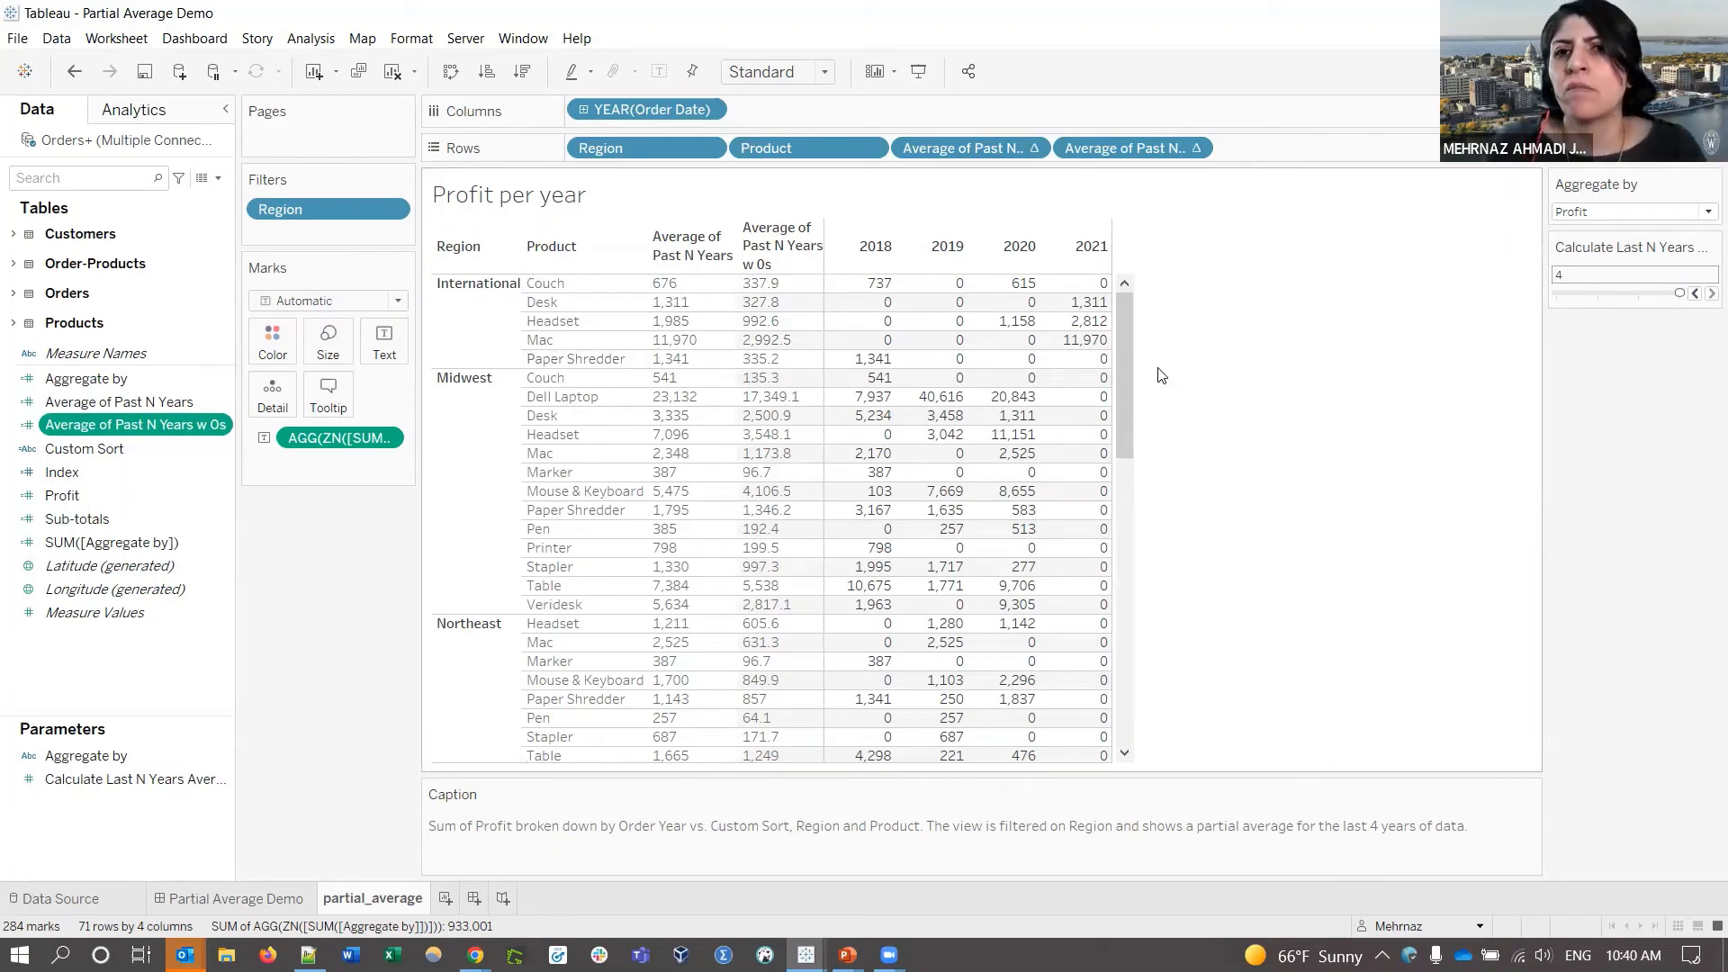
left_click(1696, 294)
left_click(1696, 295)
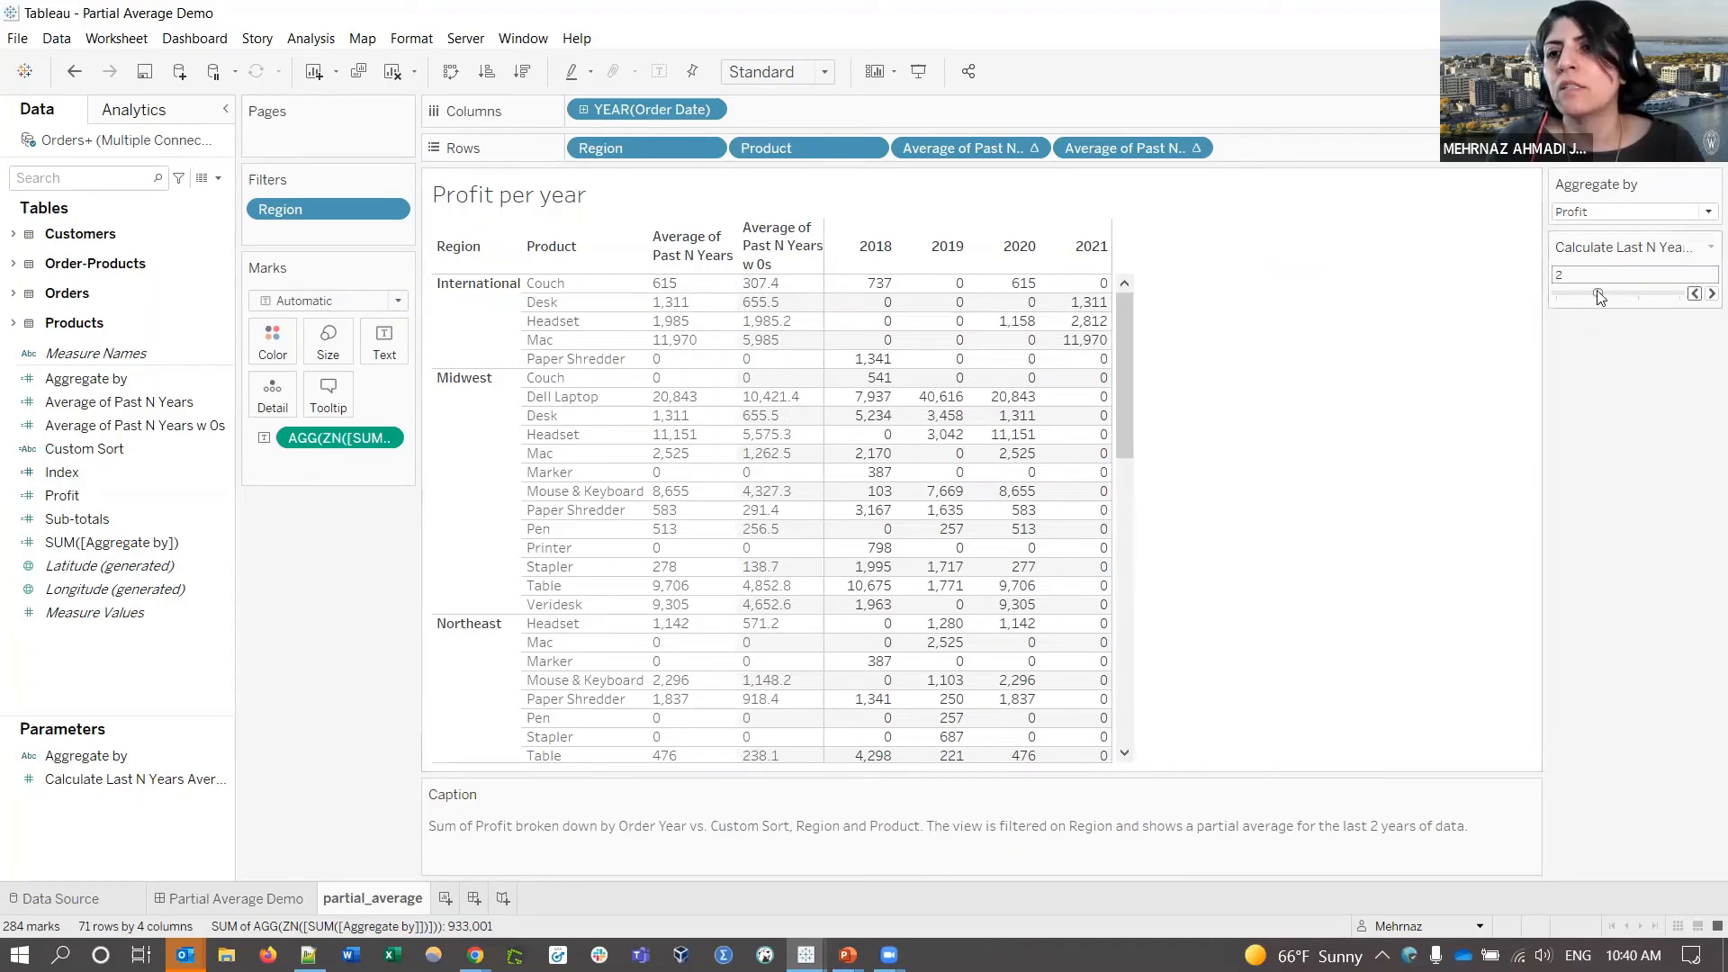
left_click(1710, 295)
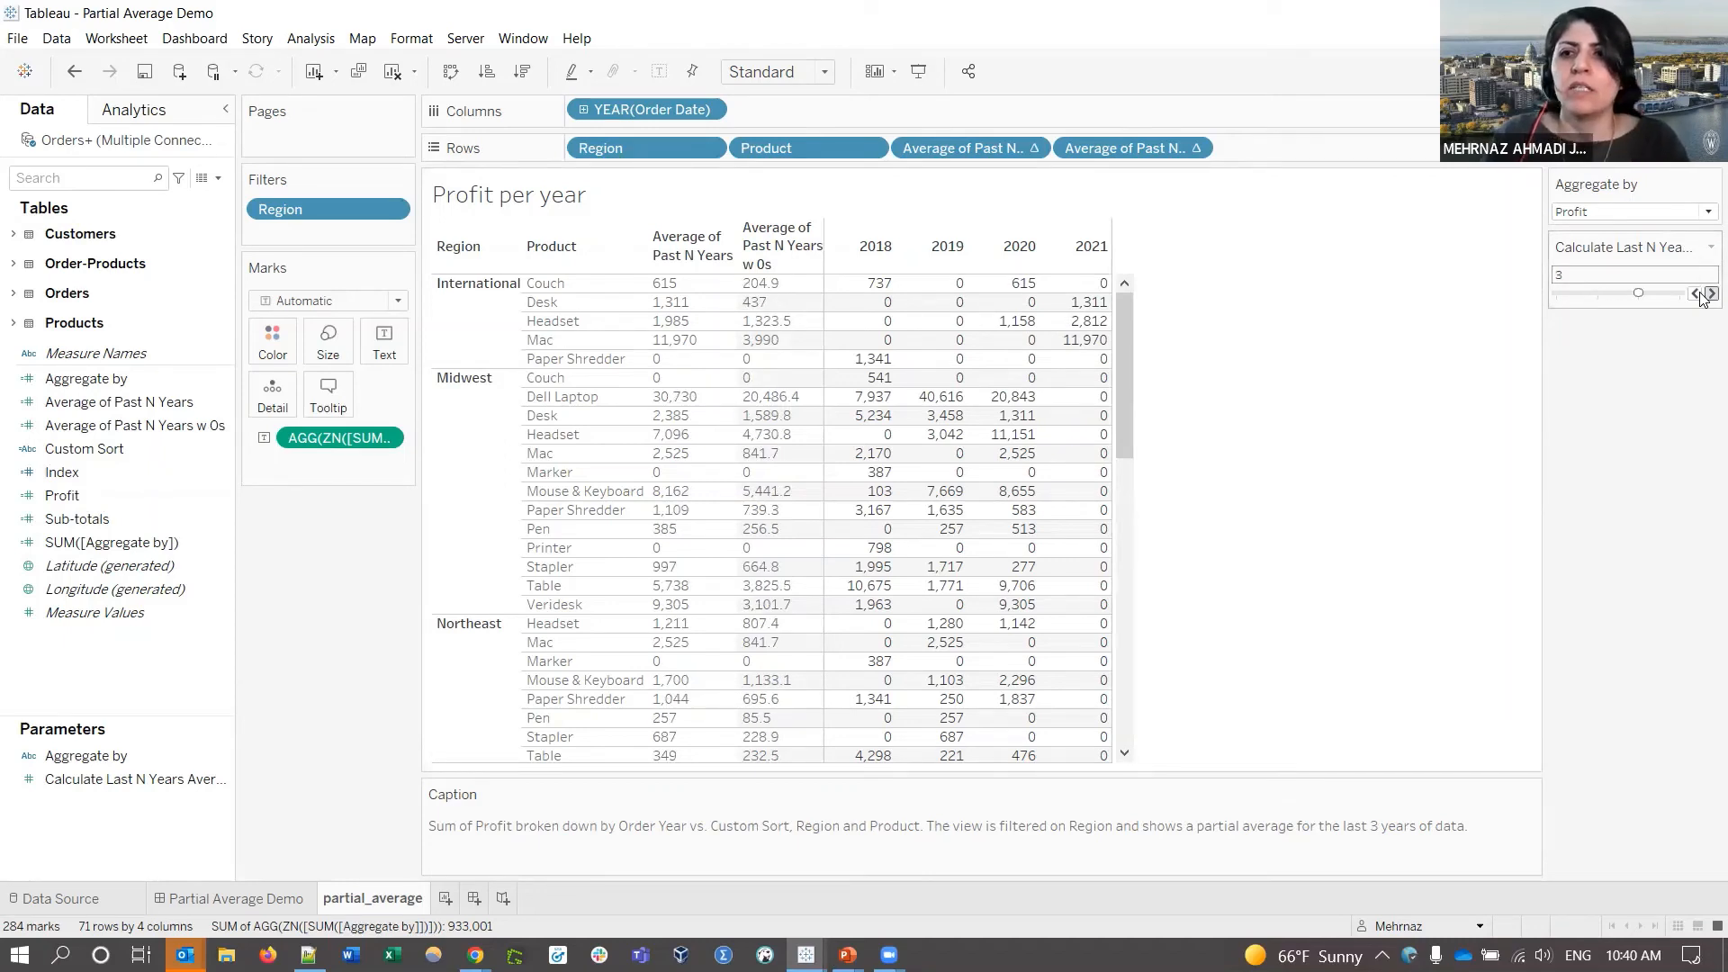
left_click(1710, 294)
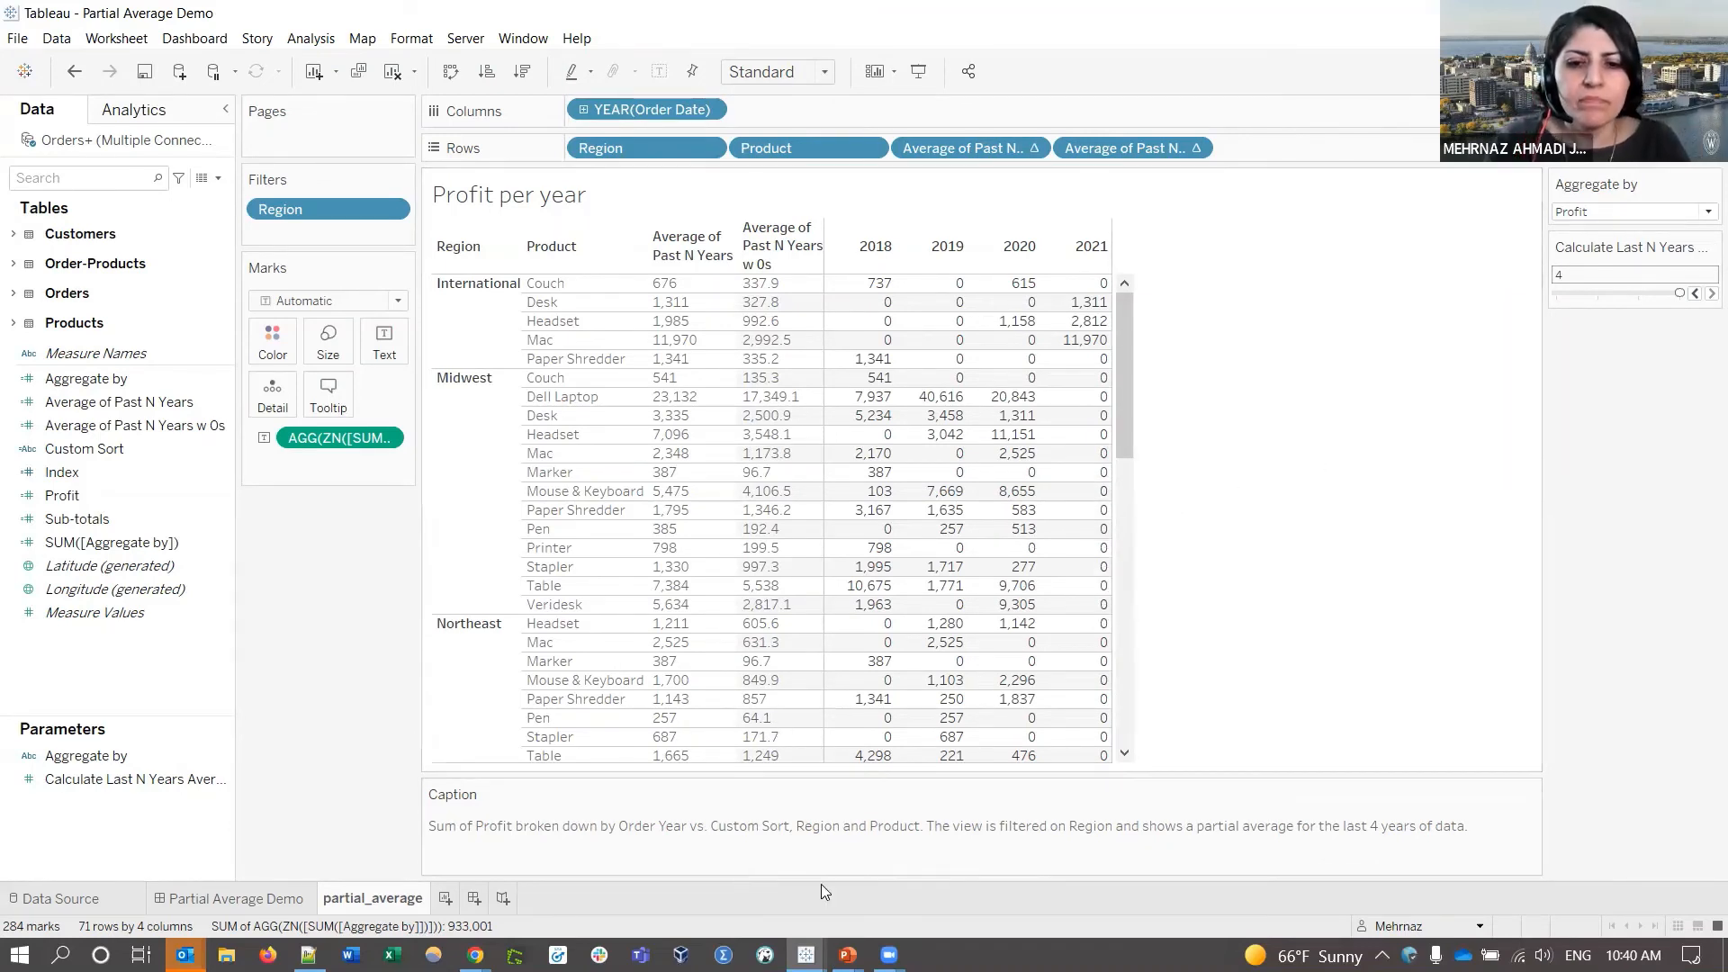
- Return the PowerPoint slide show to full screen and advance to the Resources slide
mouse_move(847, 955)
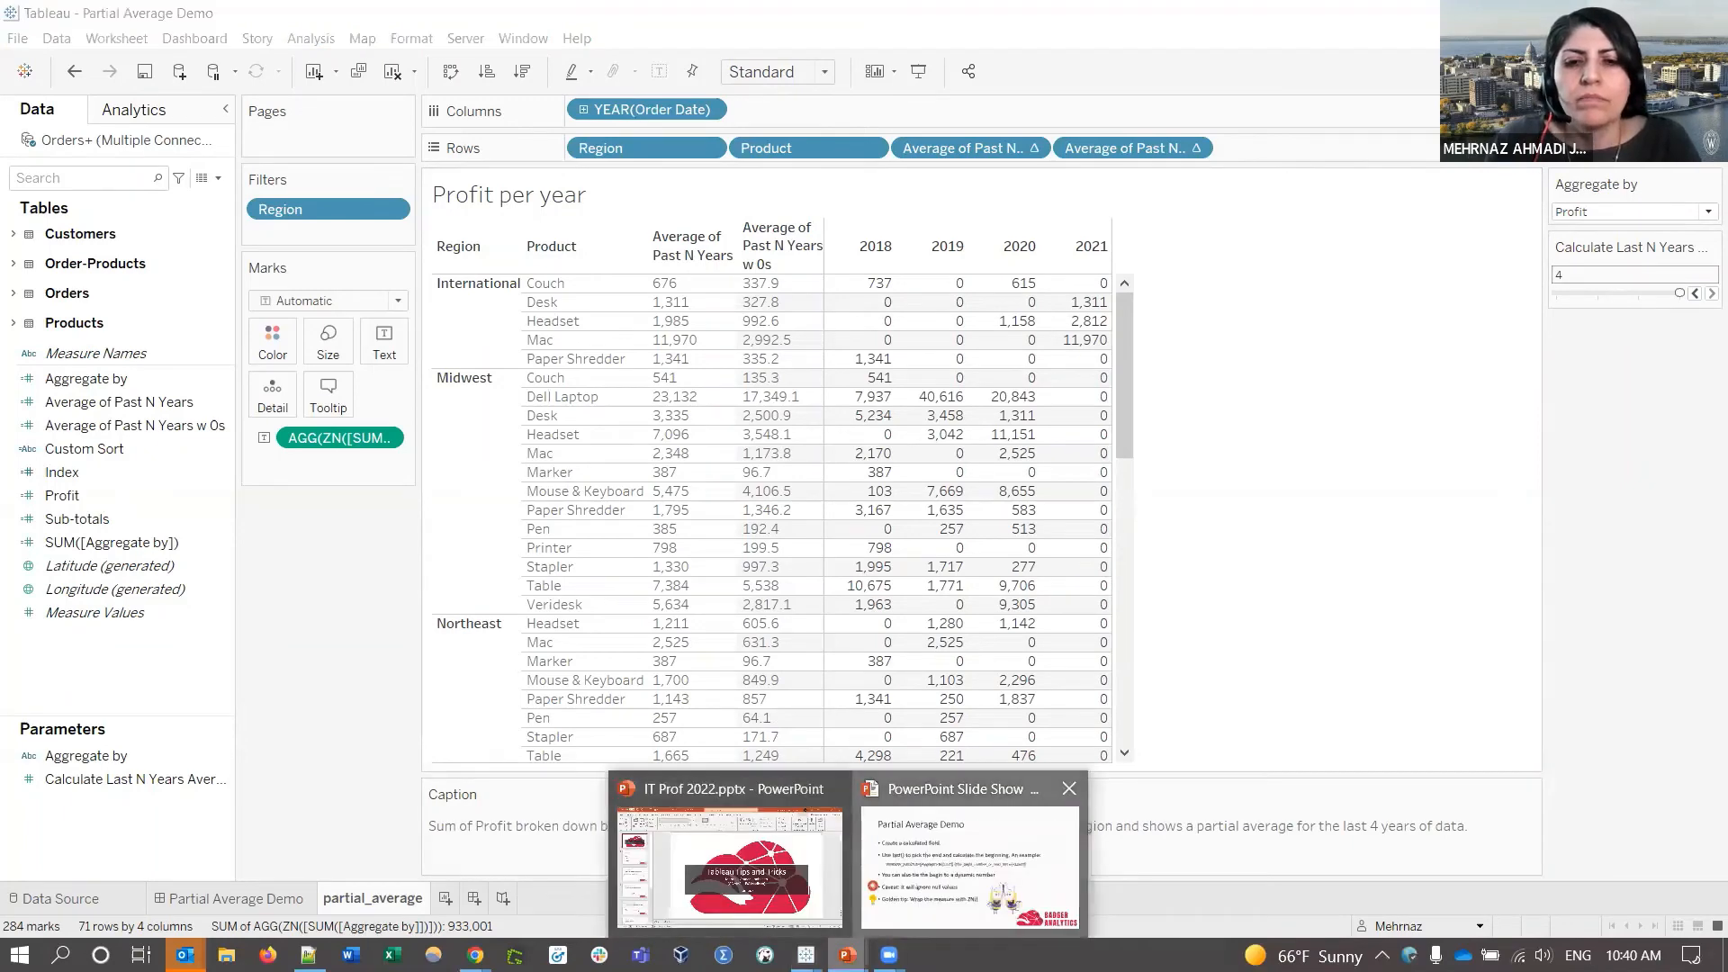
left_click(970, 860)
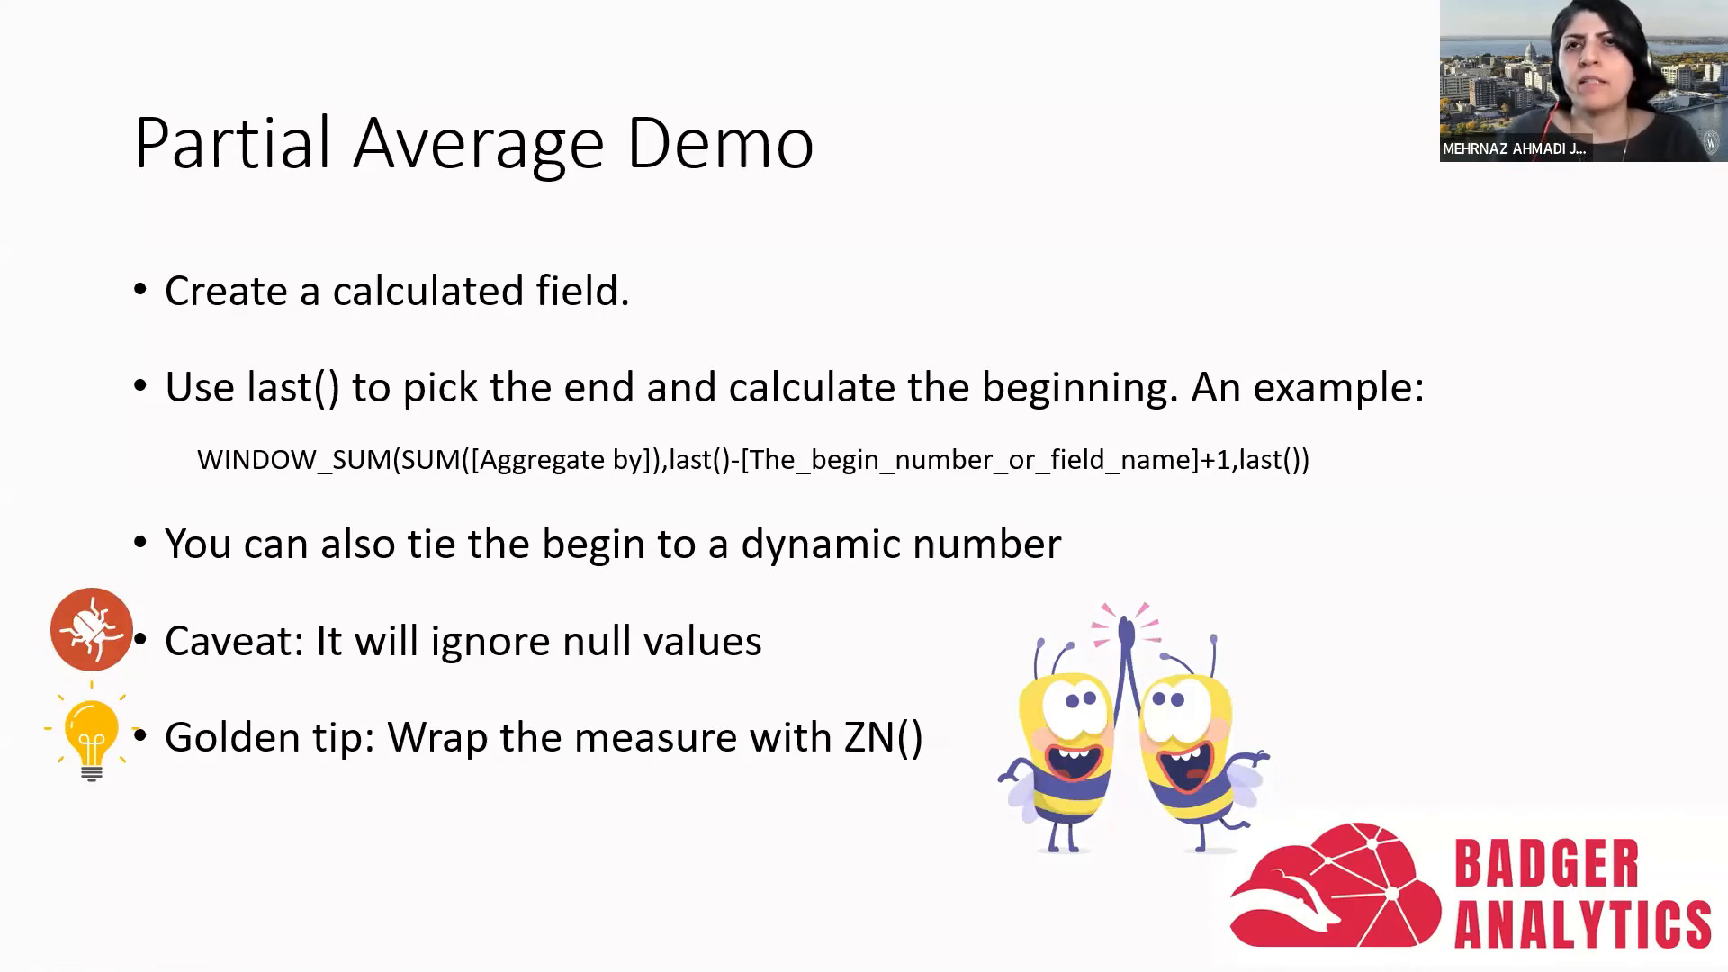
left_click(1245, 544)
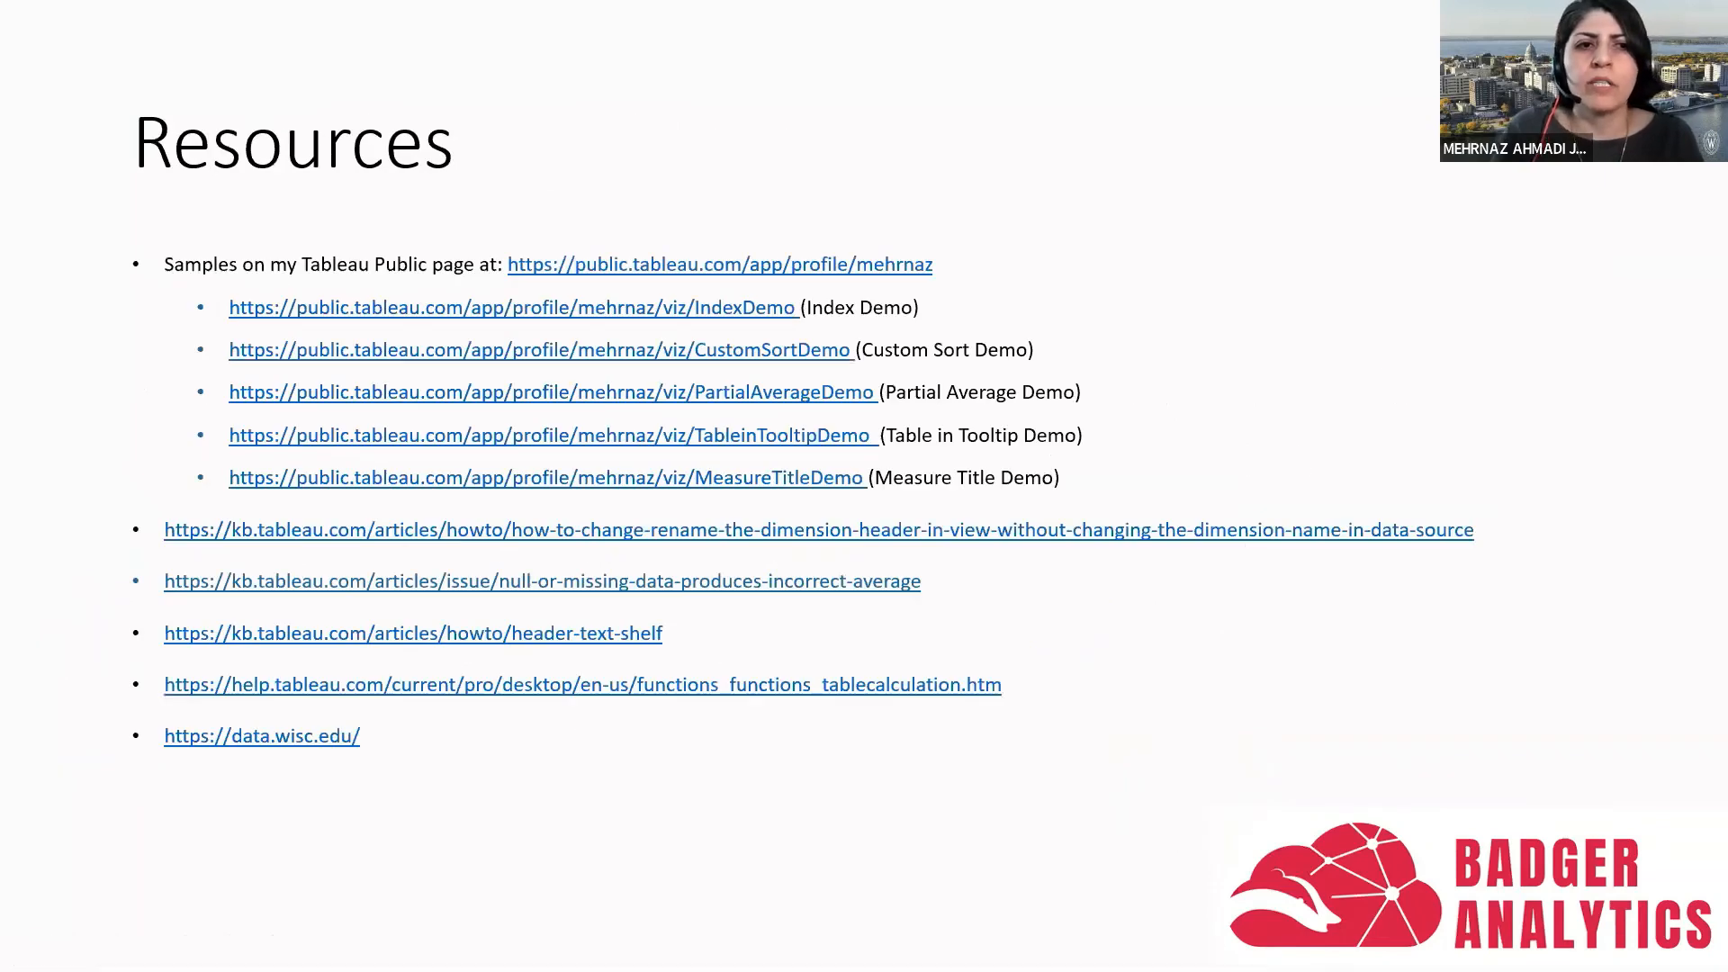